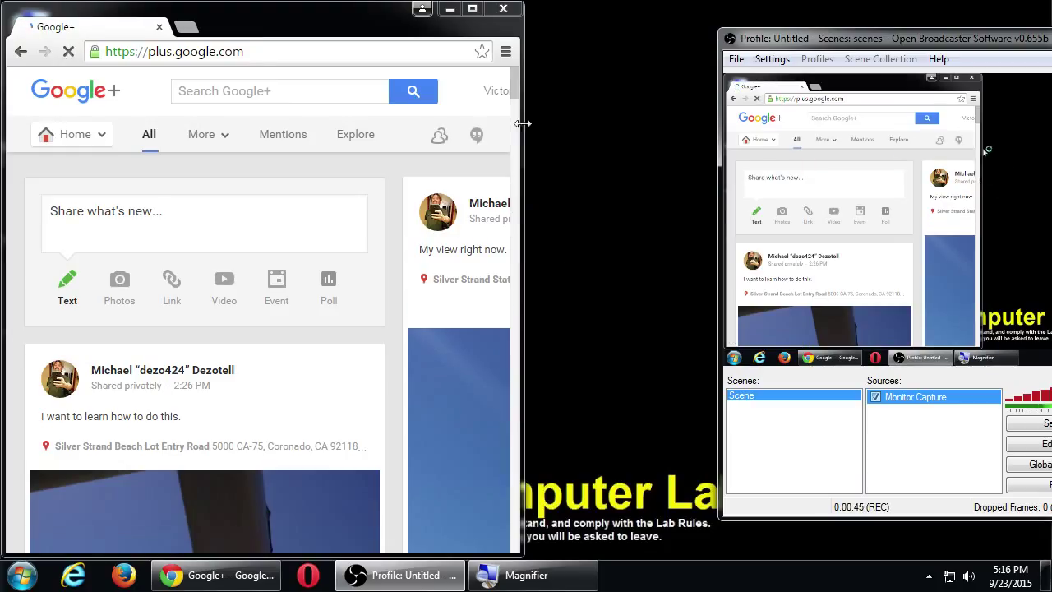
Maximize the Chrome window so the Google+ home stream fills the whole screen.
left_click(473, 10)
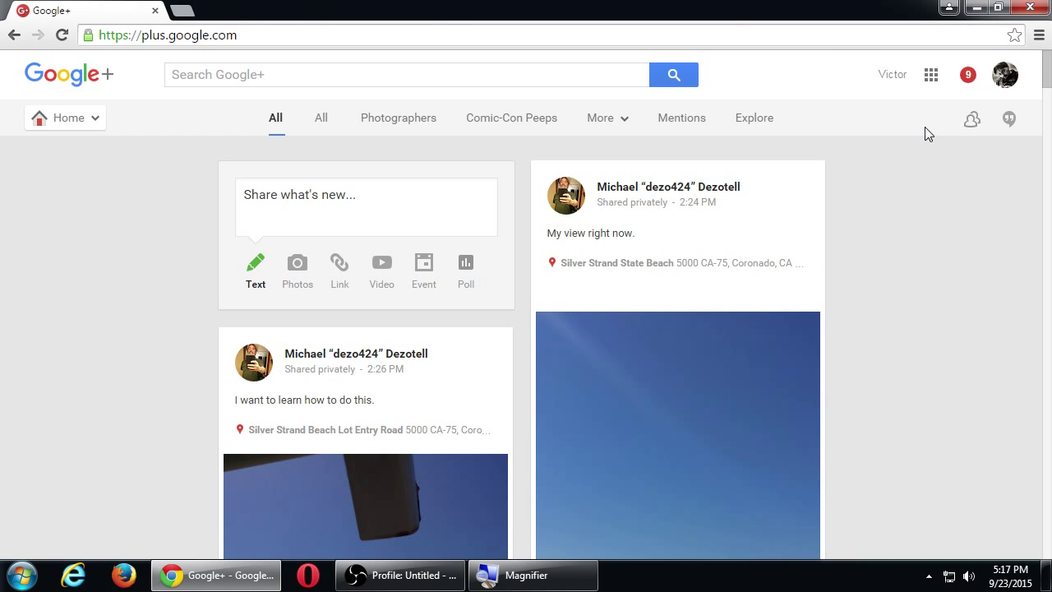
key("super+plus")
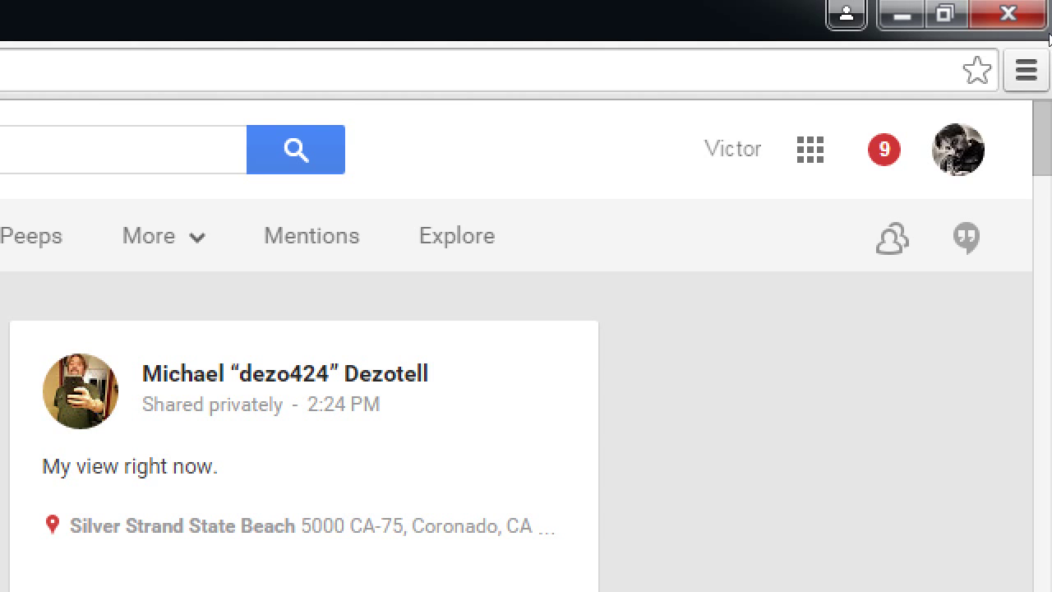
Switch the active identity to the Victor's Bakery! Google+ page from the account switcher.
left_click(959, 150)
scroll(946, 254, "down", 3)
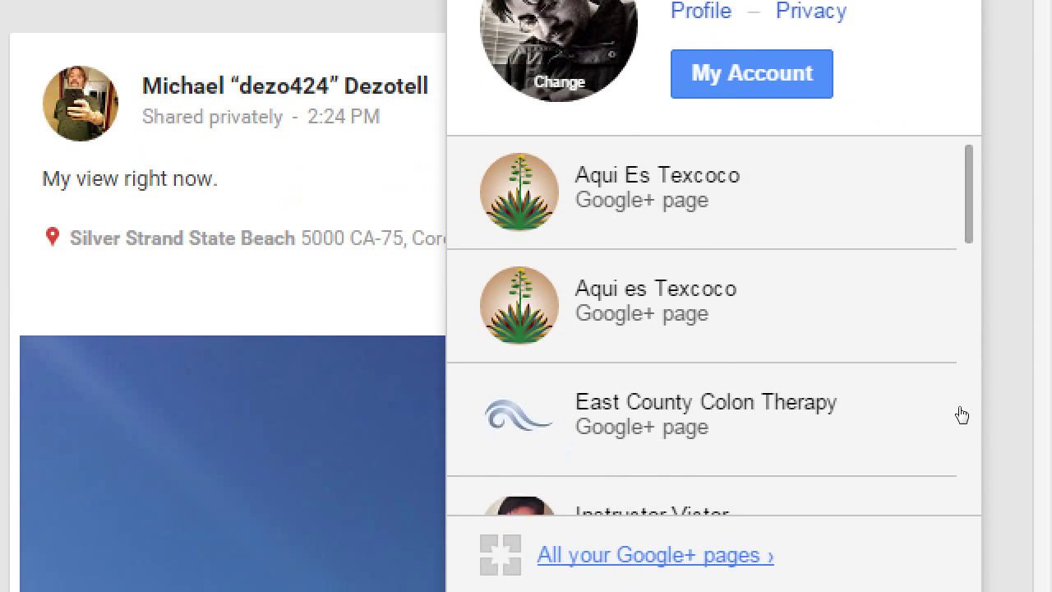
scroll(1011, 263, "down", 10)
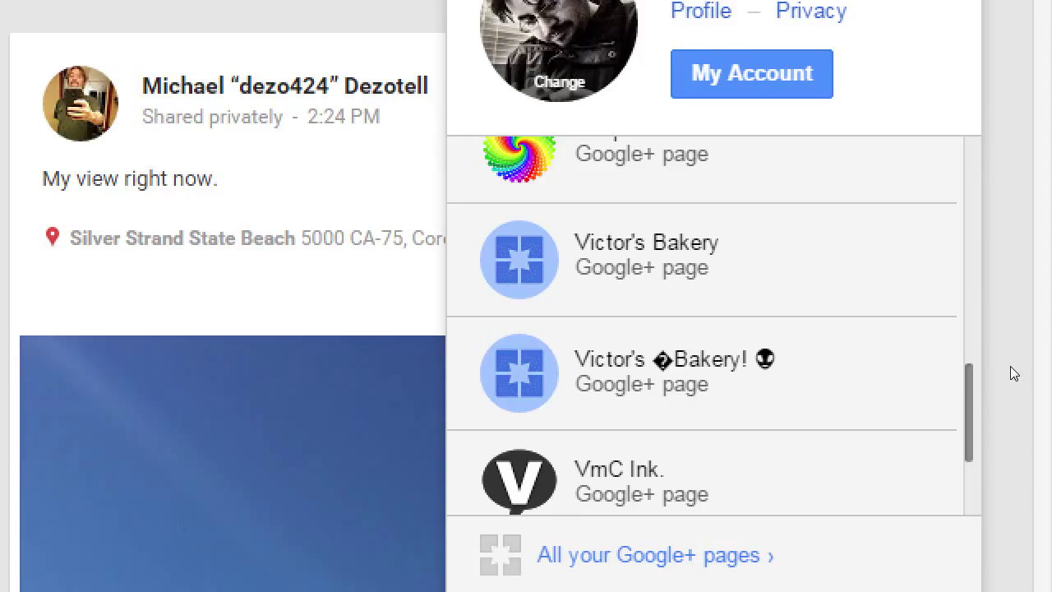
left_click(857, 345)
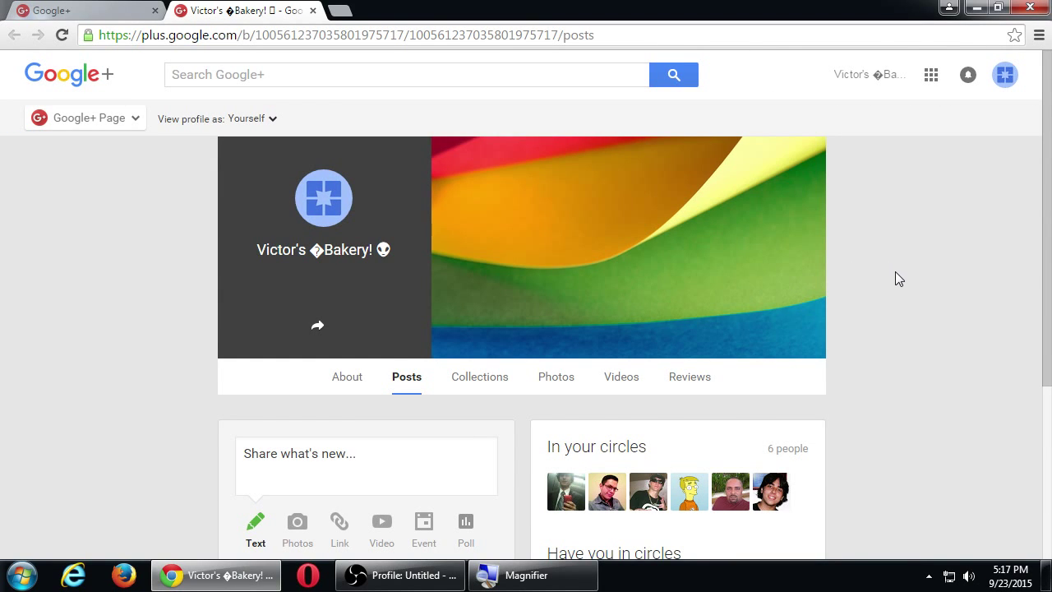
scroll(895, 272, "down", 3)
scroll(895, 271, "up", 3)
scroll(896, 271, "down", 3)
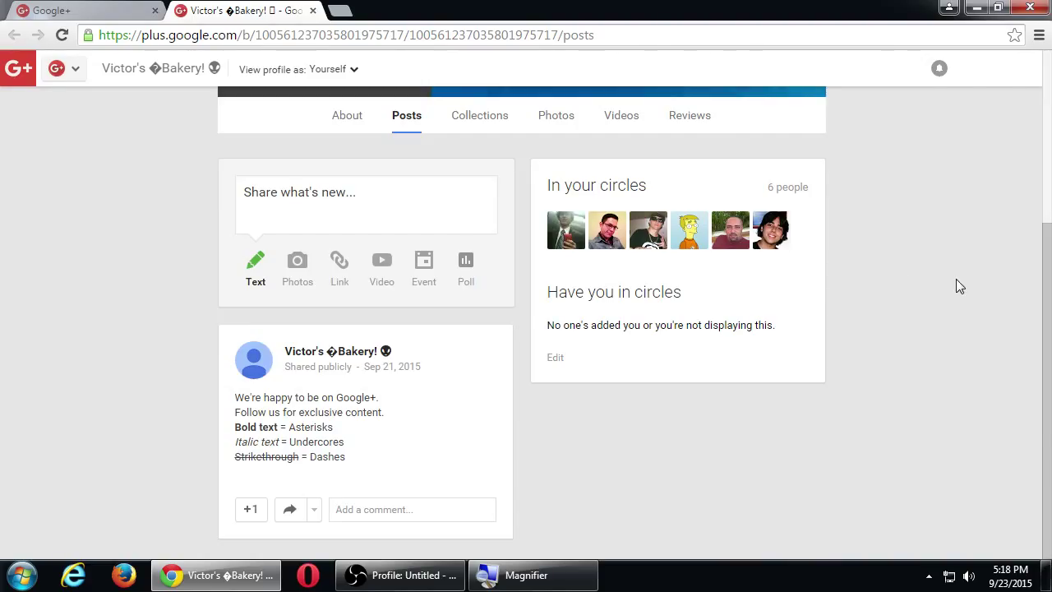
scroll(956, 284, "up", 3)
scroll(792, 411, "down", 3)
scroll(104, 243, "up", 3)
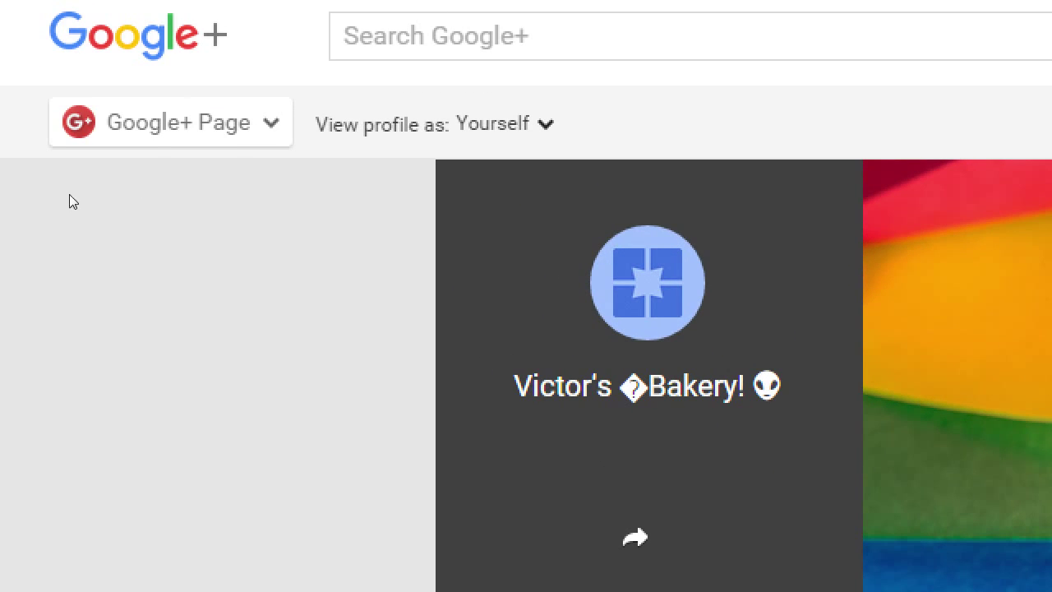
Go to the Communities listing from the Victor's Bakery page's navigation menu.
left_click(156, 135)
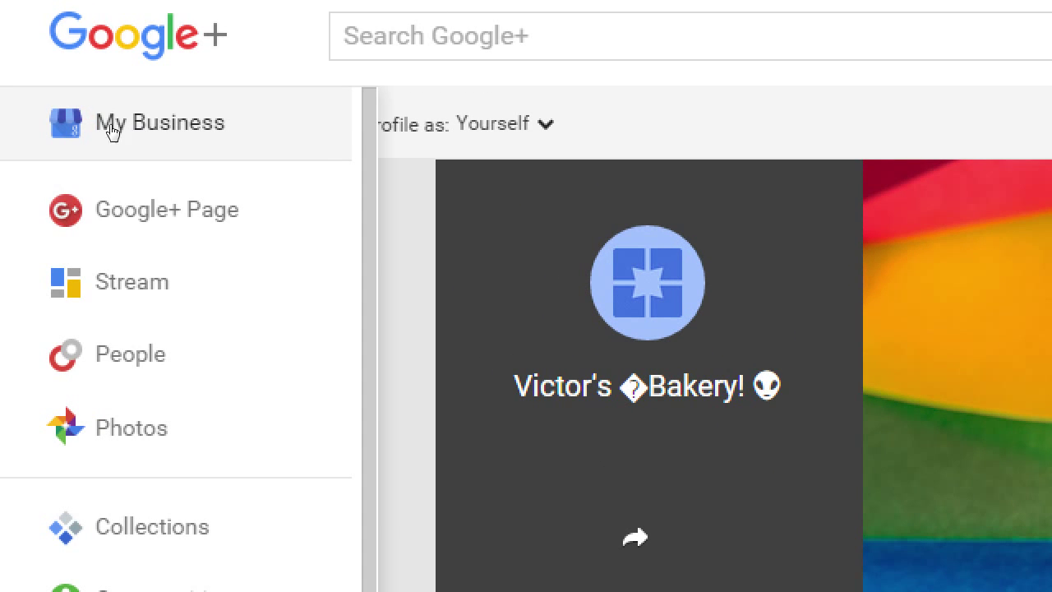
left_click(138, 134)
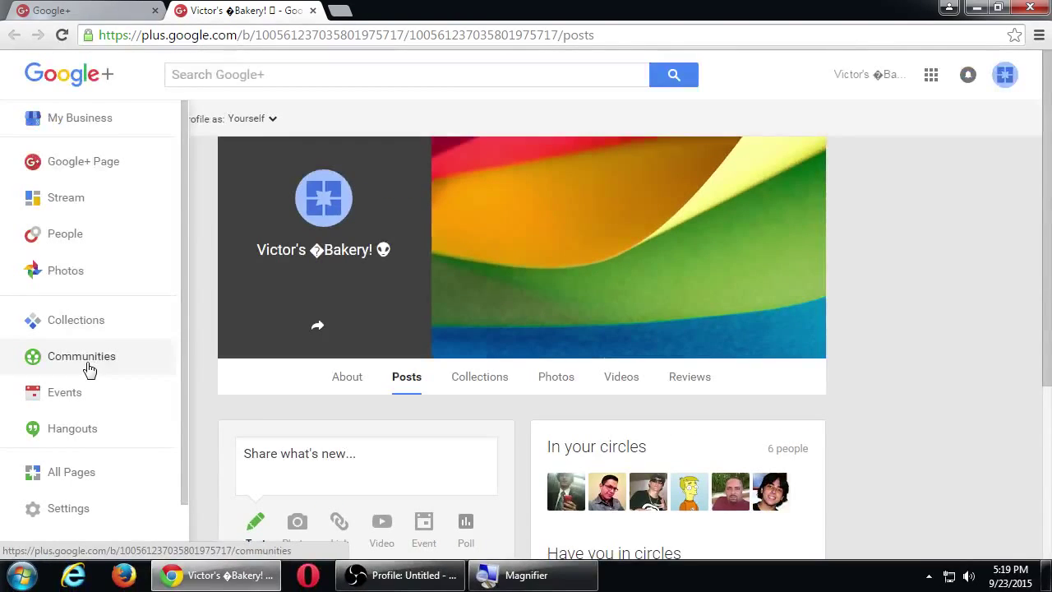
left_click(235, 308)
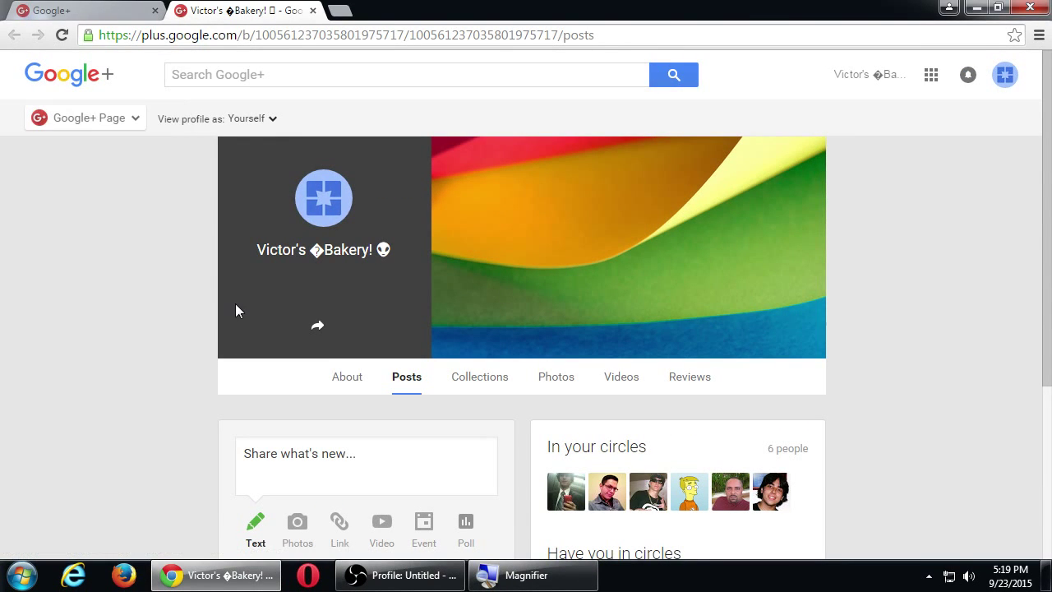
mouse_move(119, 123)
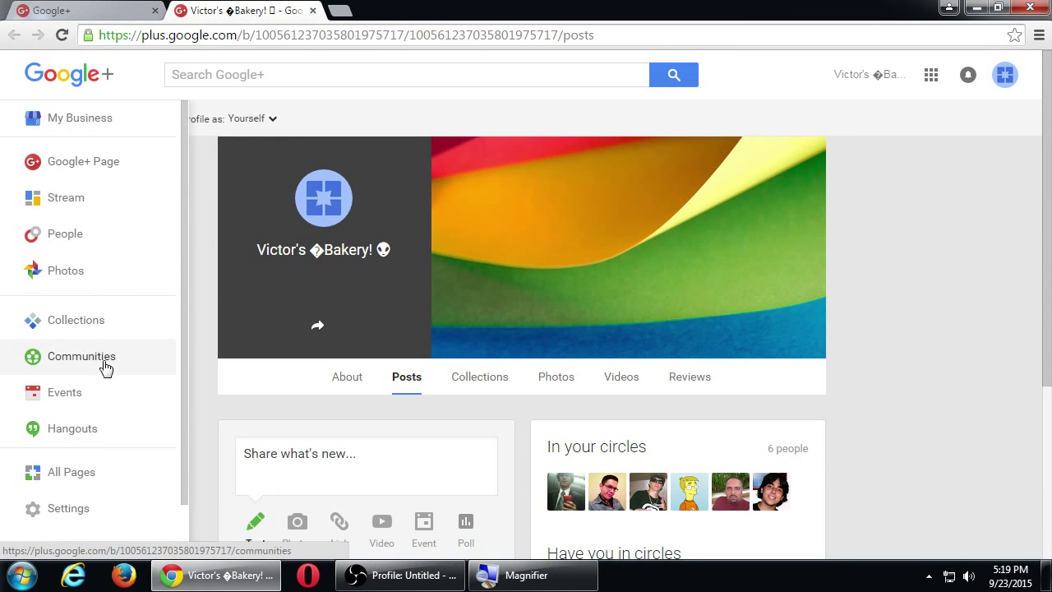
left_click(103, 362)
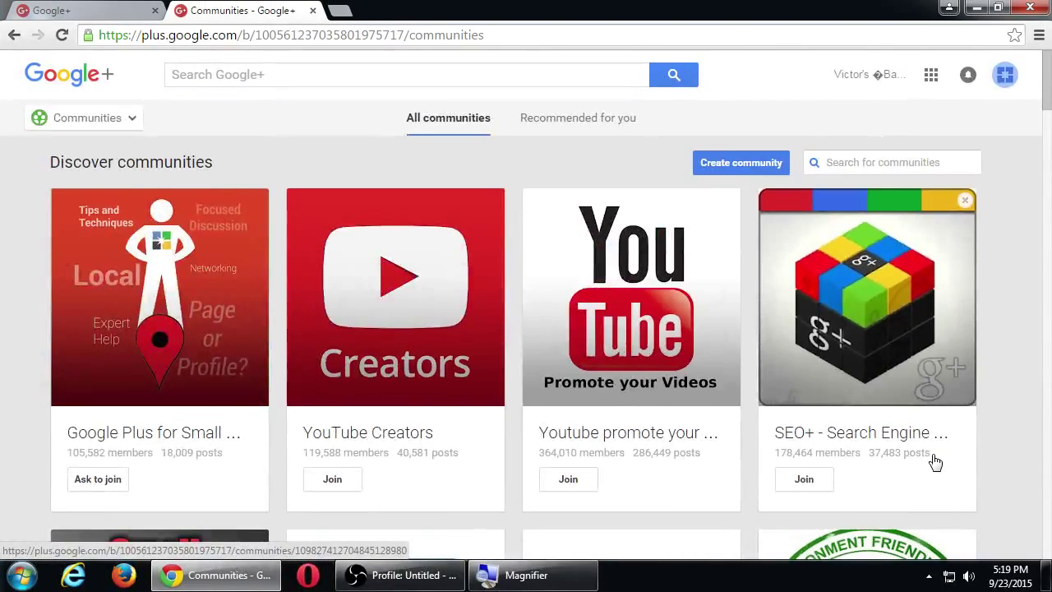
scroll(936, 463, "down", 3)
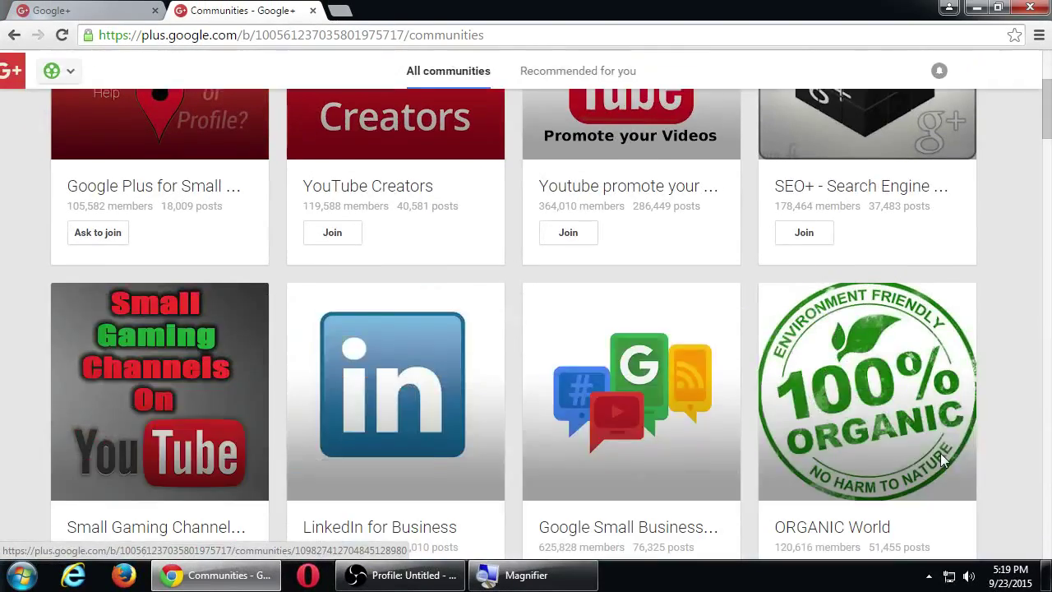
scroll(943, 461, "down", 1)
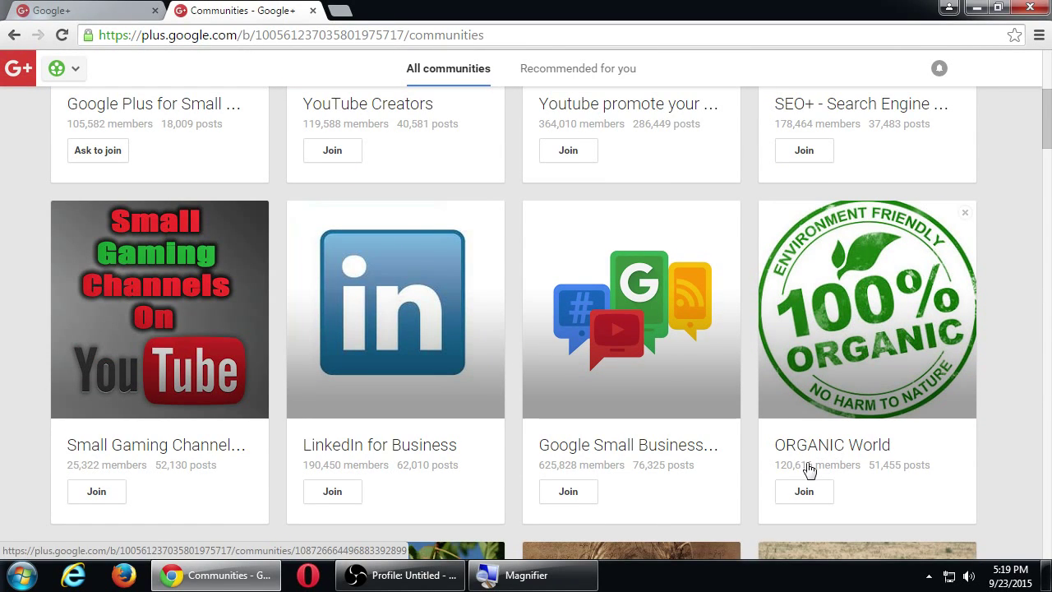
scroll(814, 466, "down", 2)
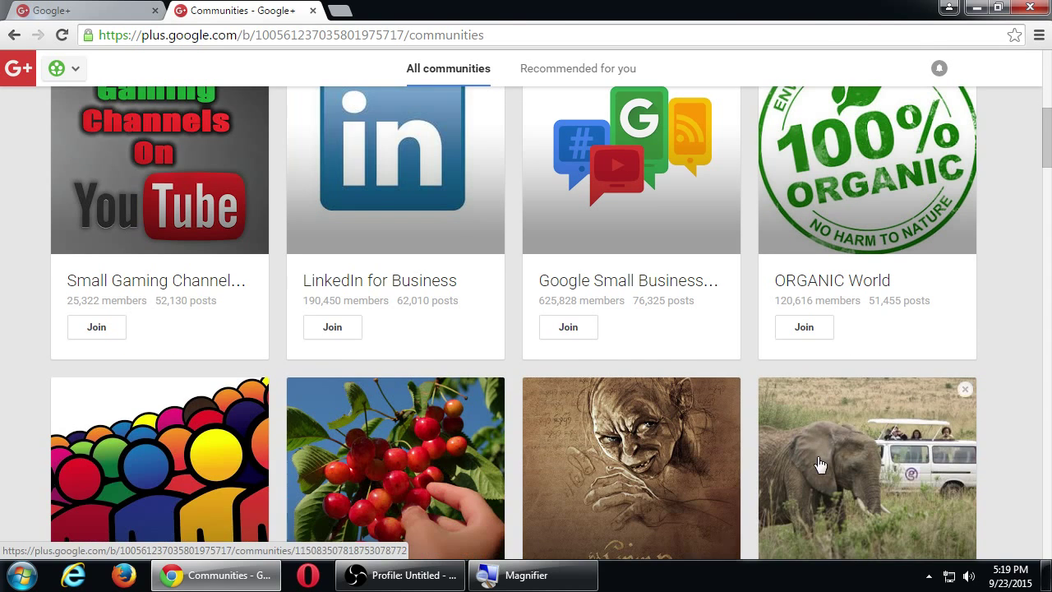
scroll(493, 414, "up", 1)
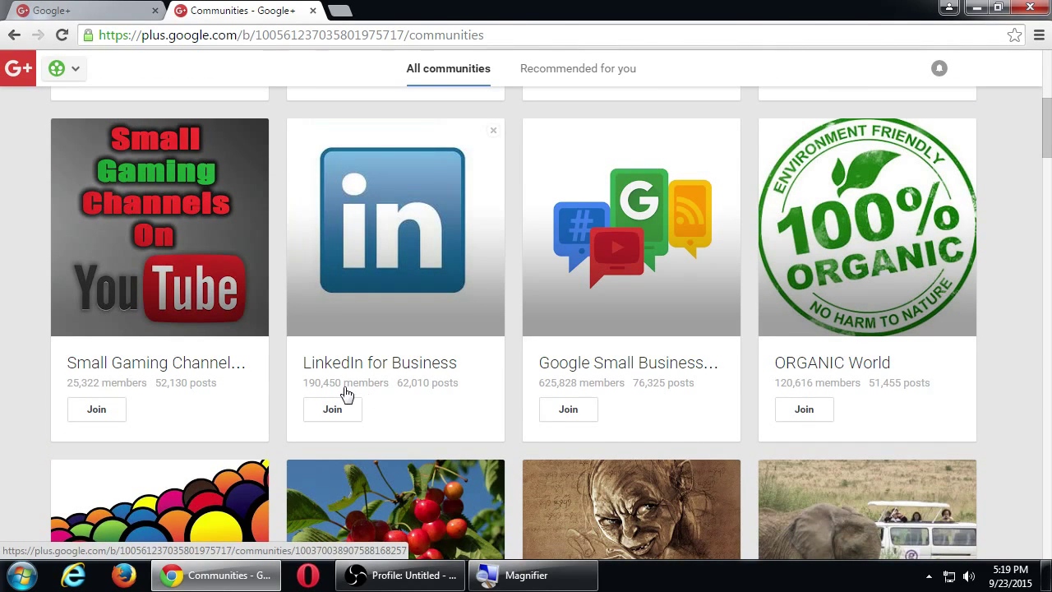
scroll(345, 395, "down", 8)
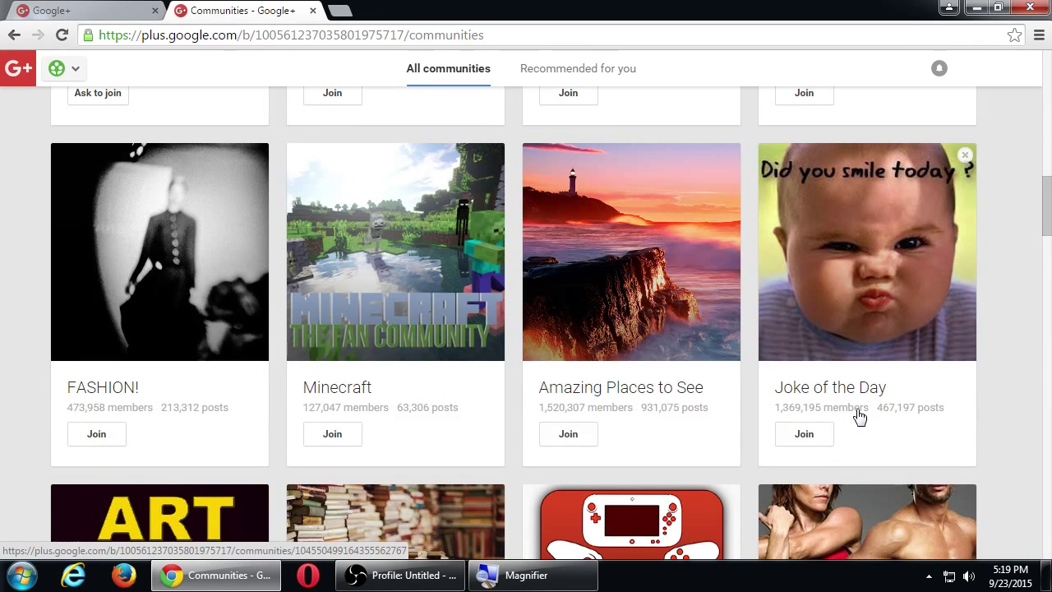
scroll(827, 423, "up", 10)
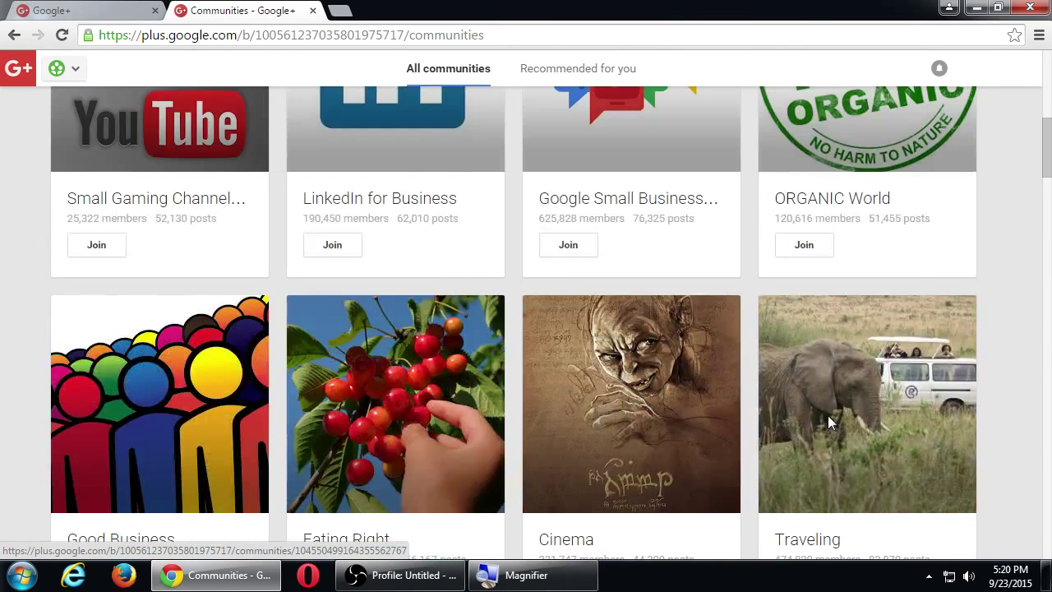
scroll(822, 425, "up", 2)
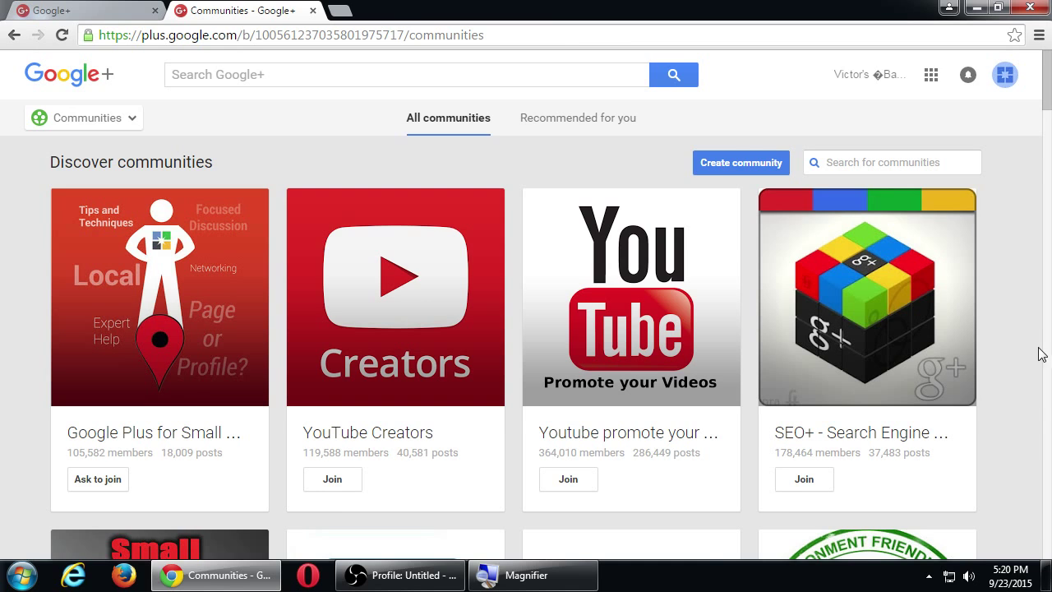
scroll(1028, 354, "down", 4)
scroll(994, 370, "up", 4)
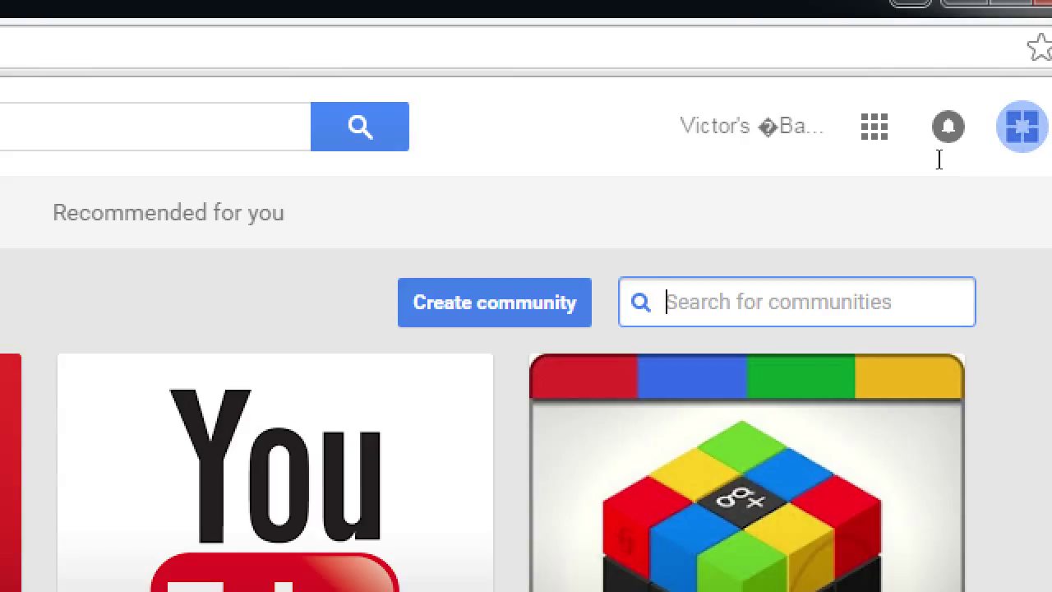
Run a community search for 'cookies'.
type("cookies")
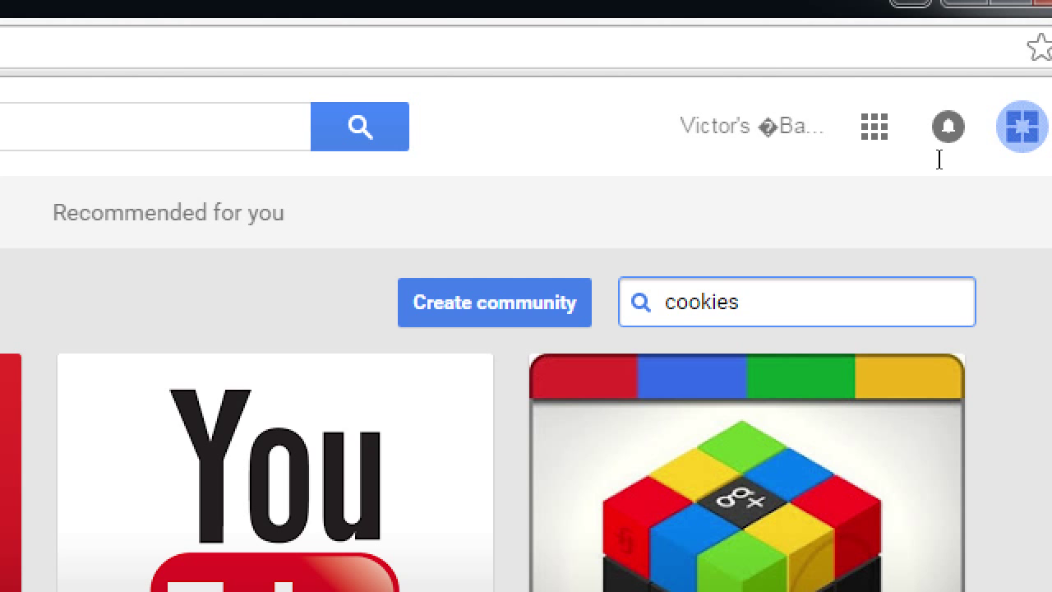
key("Return")
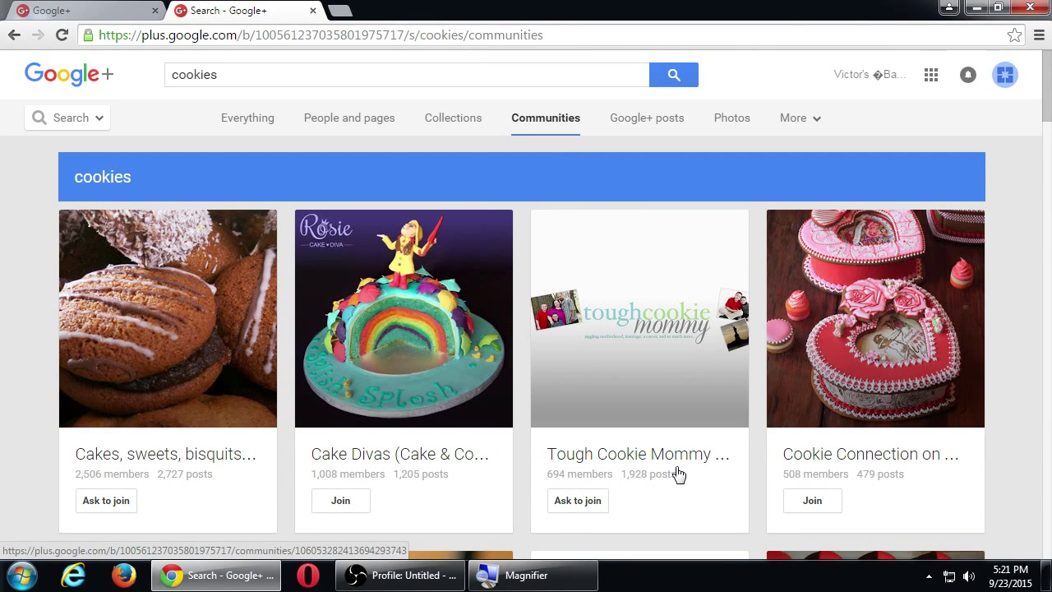
scroll(683, 460, "down", 8)
scroll(685, 465, "down", 1)
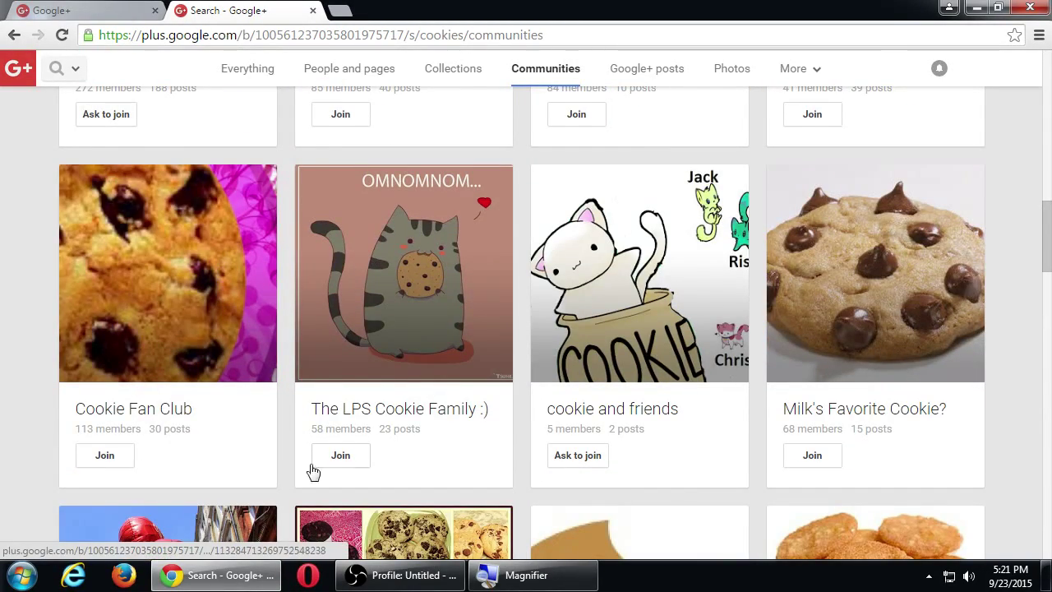
scroll(848, 471, "up", 4)
scroll(849, 471, "up", 5)
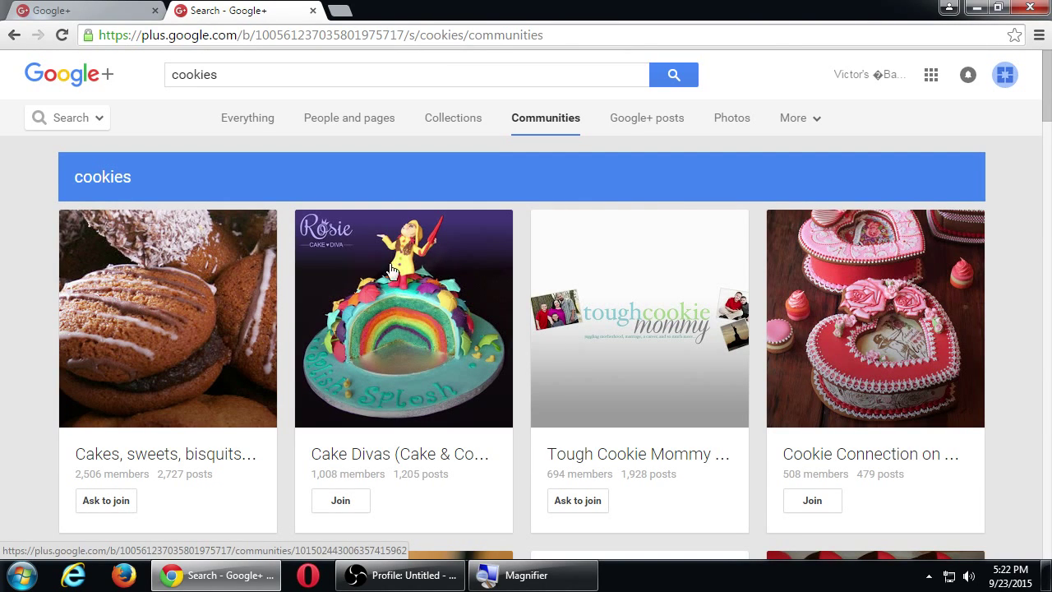
Open the Cake Divas community (1,008 members) and scroll through its posts and back up.
left_click(393, 277)
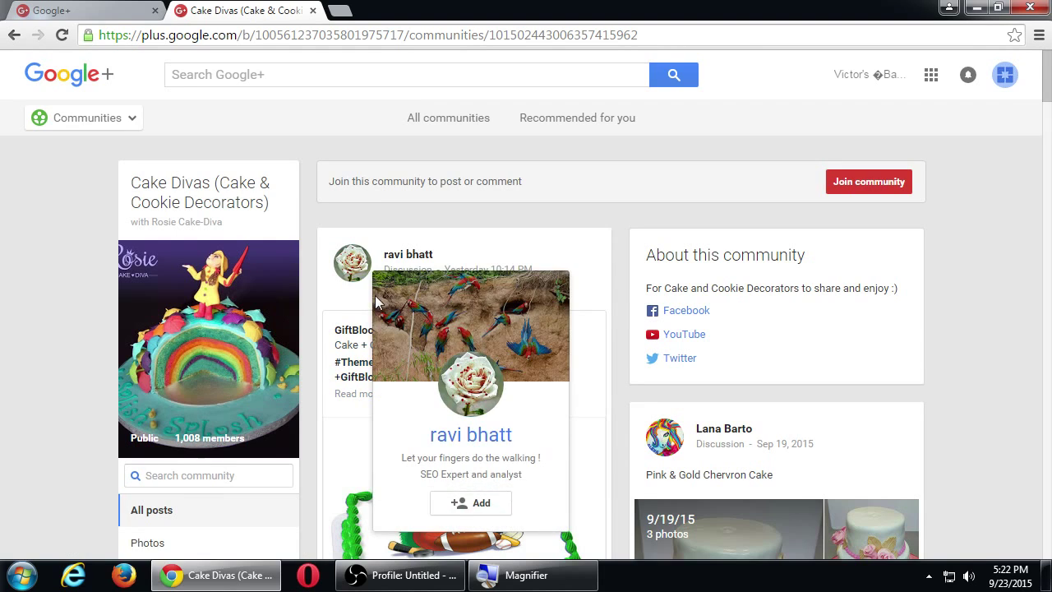
scroll(379, 304, "down", 2)
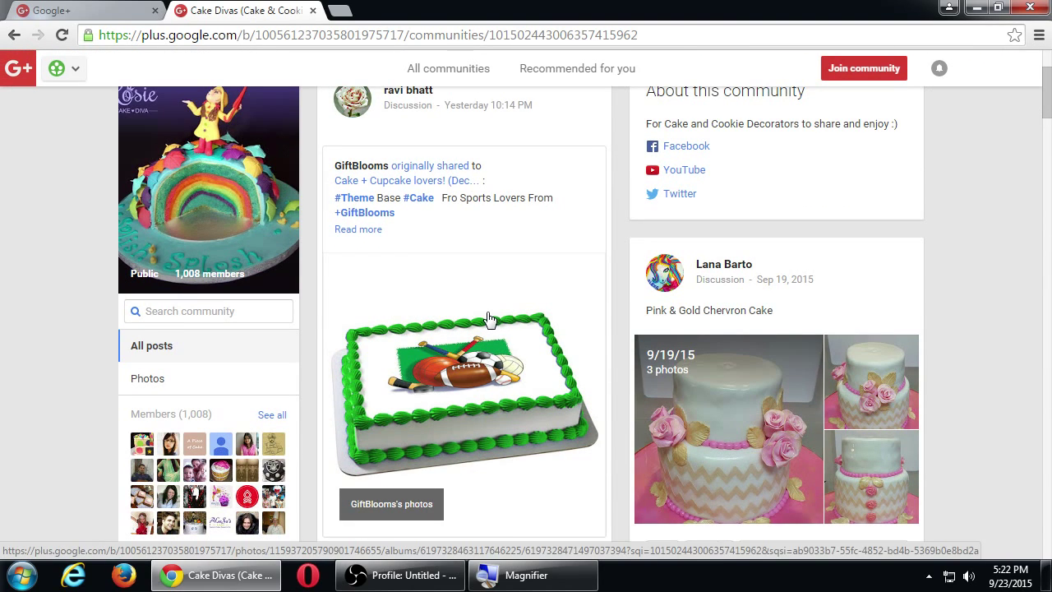
scroll(648, 290, "down", 2)
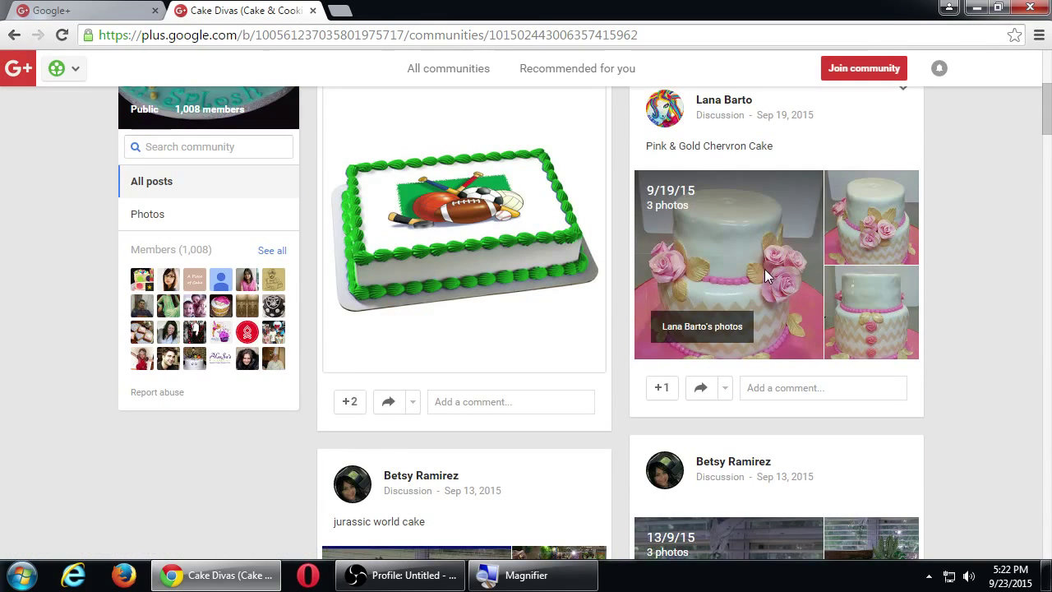
scroll(822, 276, "down", 3)
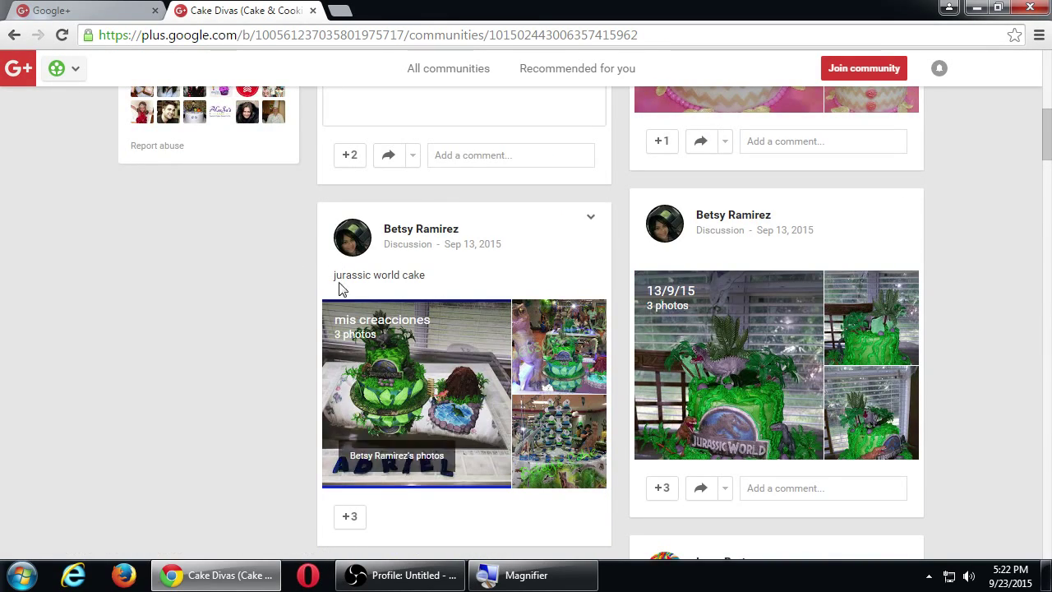
scroll(320, 349, "up", 3)
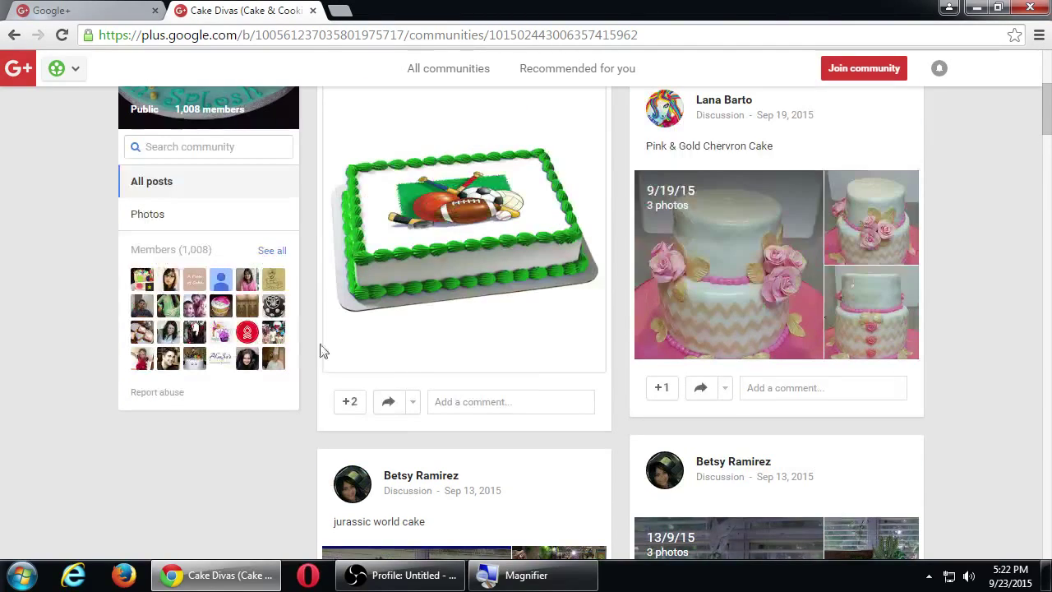
scroll(896, 329, "down", 9)
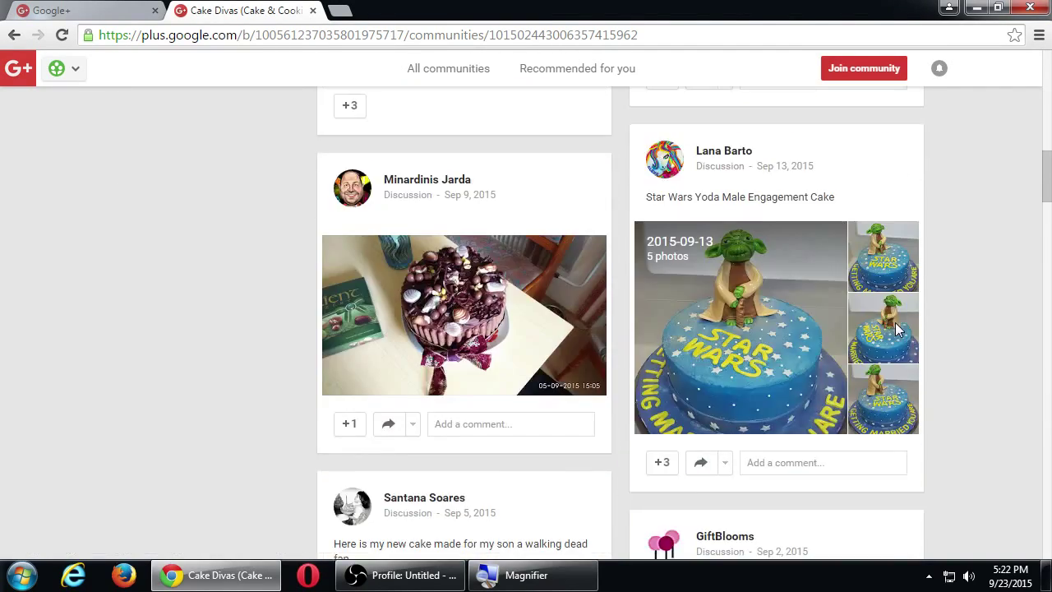
scroll(895, 329, "down", 4)
scroll(896, 329, "up", 5)
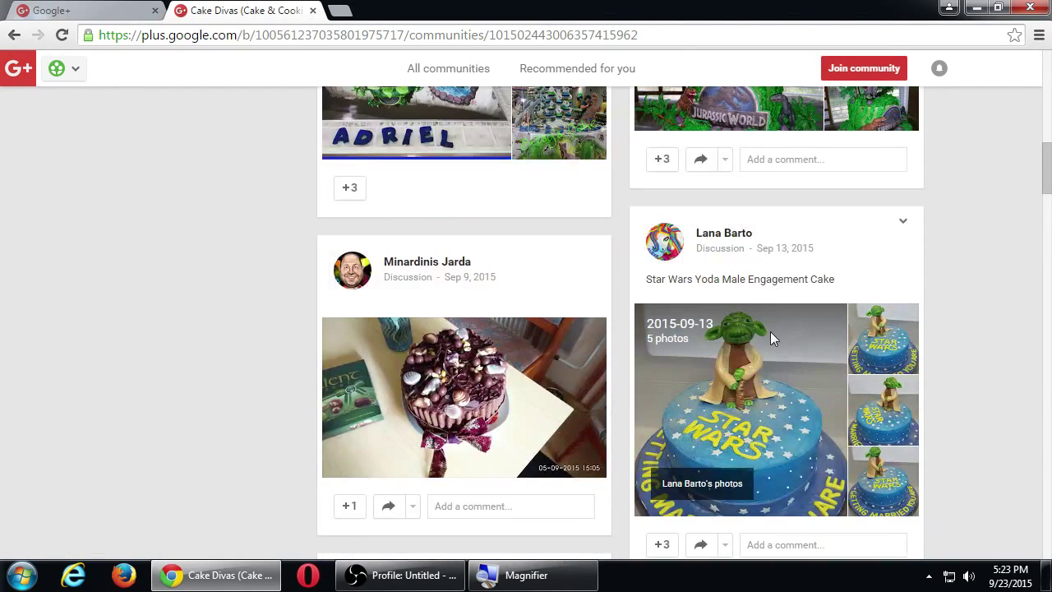
scroll(952, 317, "down", 4)
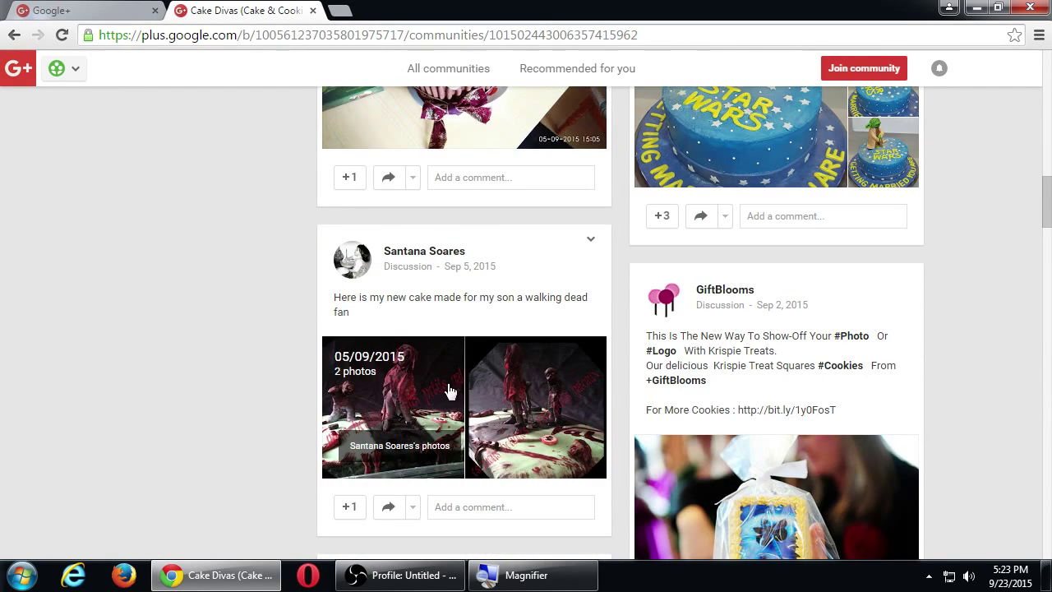
scroll(254, 354, "down", 7)
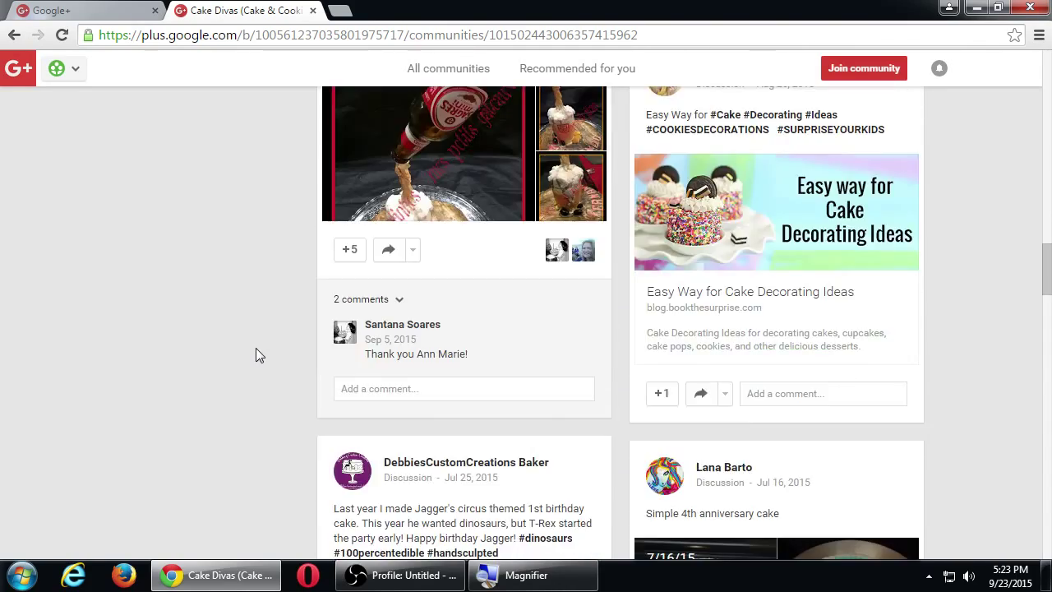
scroll(256, 354, "up", 15)
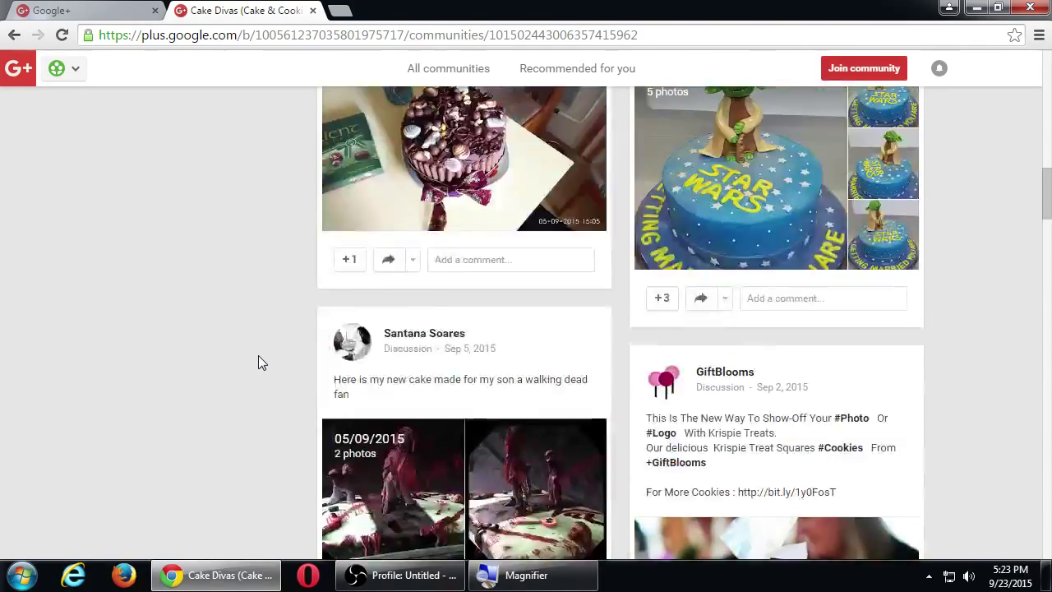
scroll(259, 355, "up", 9)
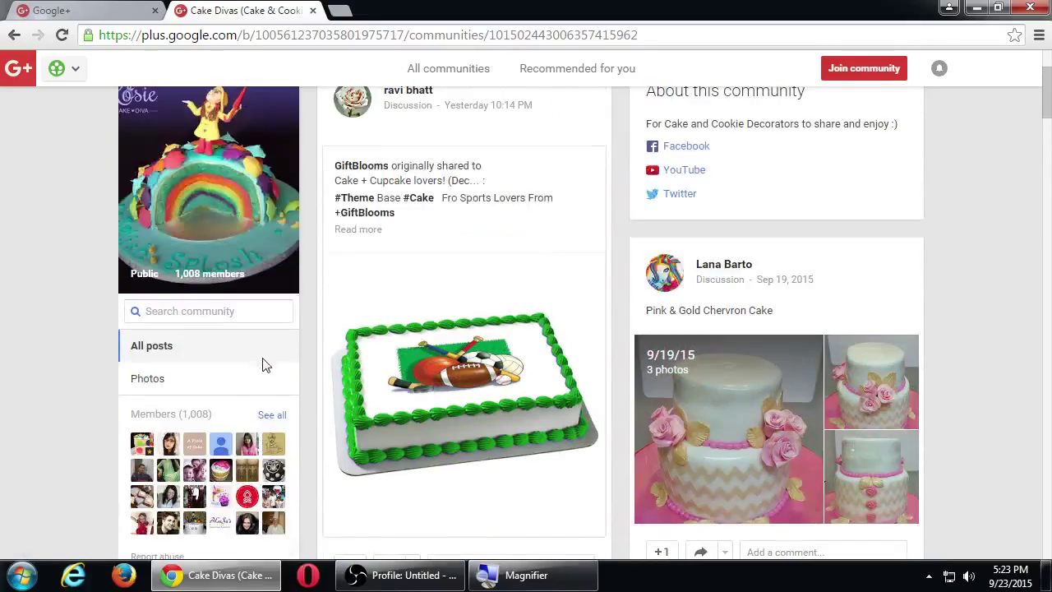
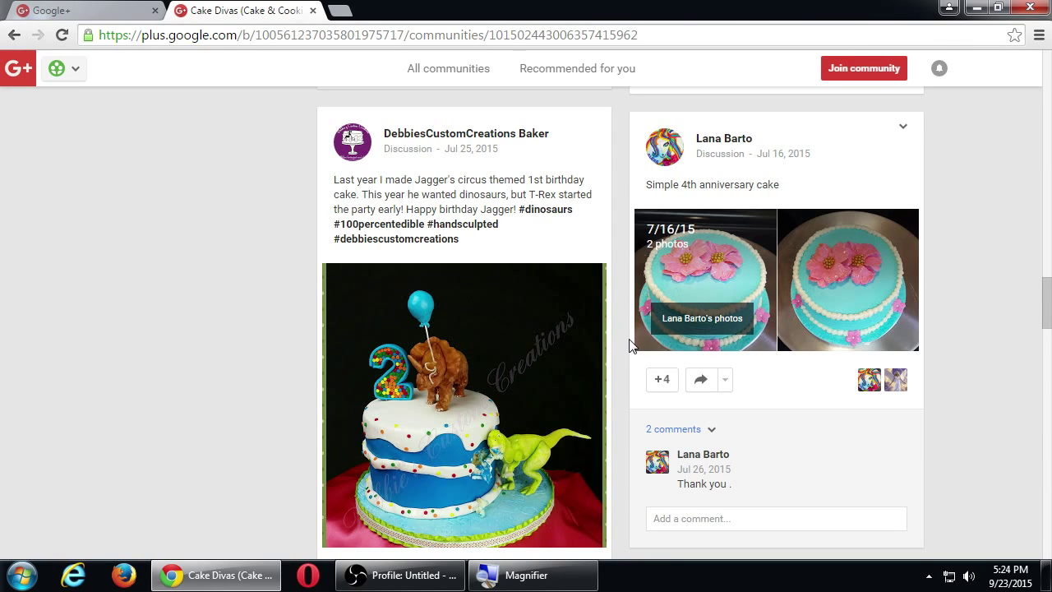
Scroll through the Cake Divas community page to look it over.
scroll(633, 353, "down", 3)
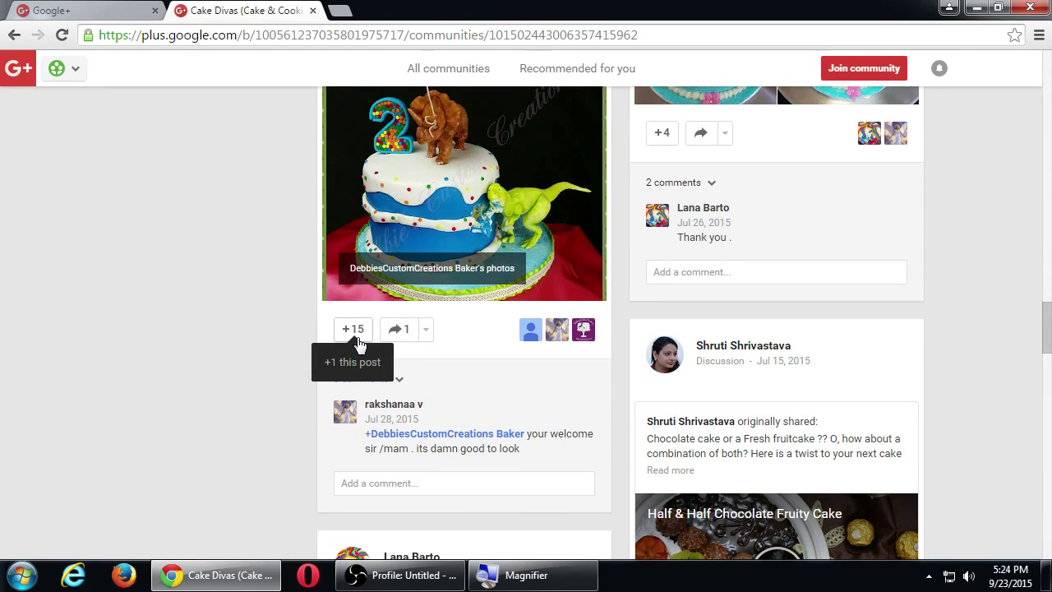
scroll(371, 345, "down", 4)
scroll(641, 366, "down", 4)
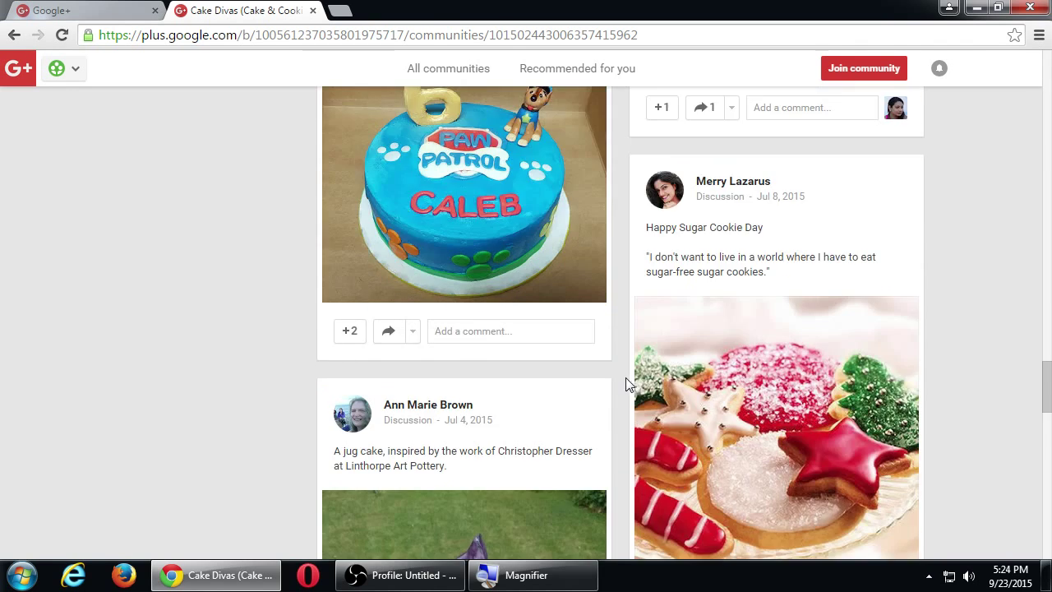
scroll(365, 357, "down", 5)
scroll(702, 278, "down", 3)
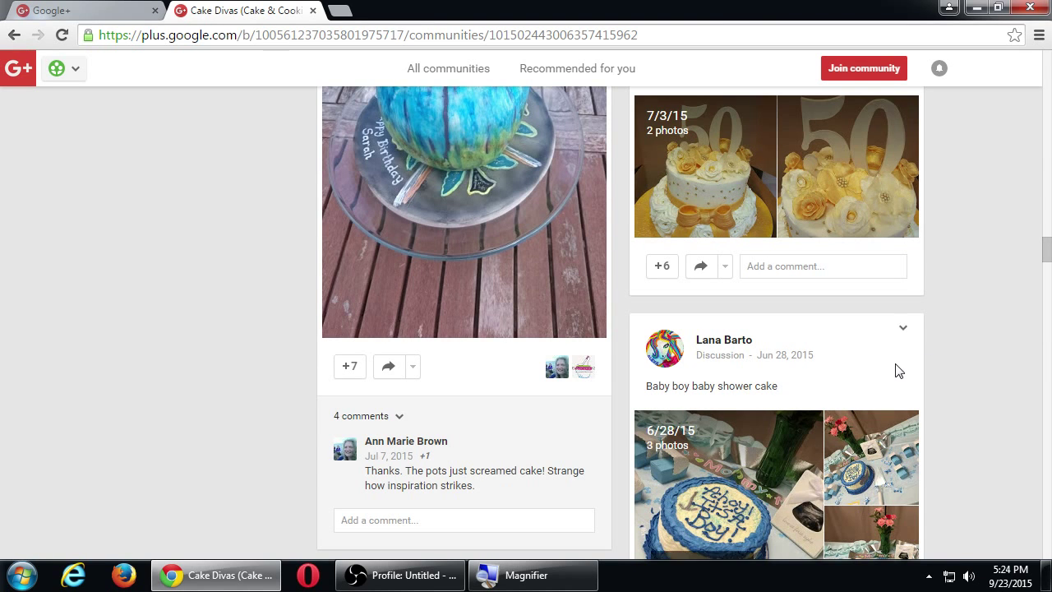
scroll(895, 369, "up", 15)
scroll(659, 349, "up", 20)
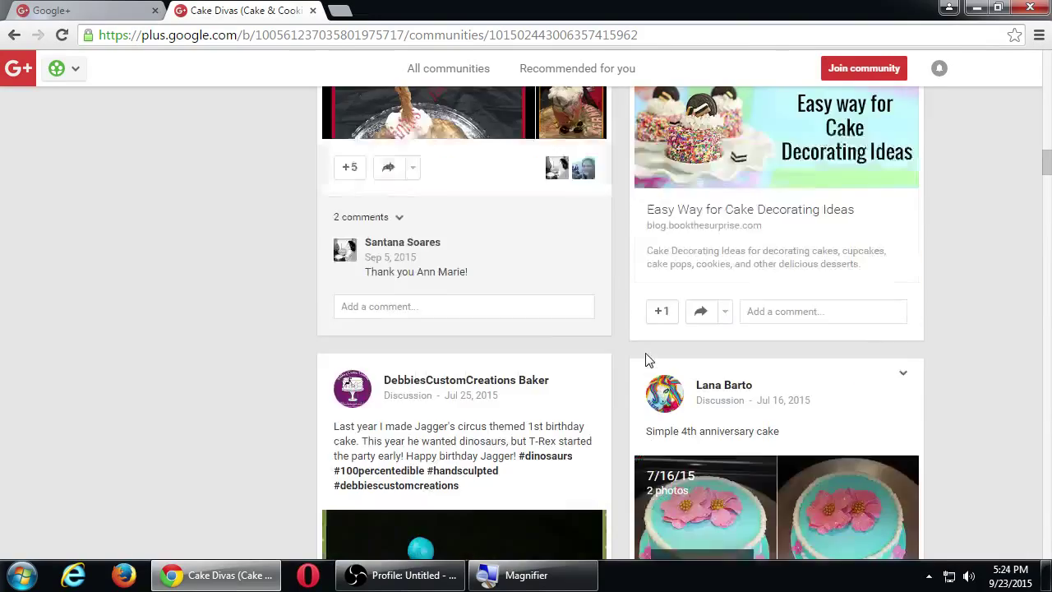
scroll(646, 352, "up", 10)
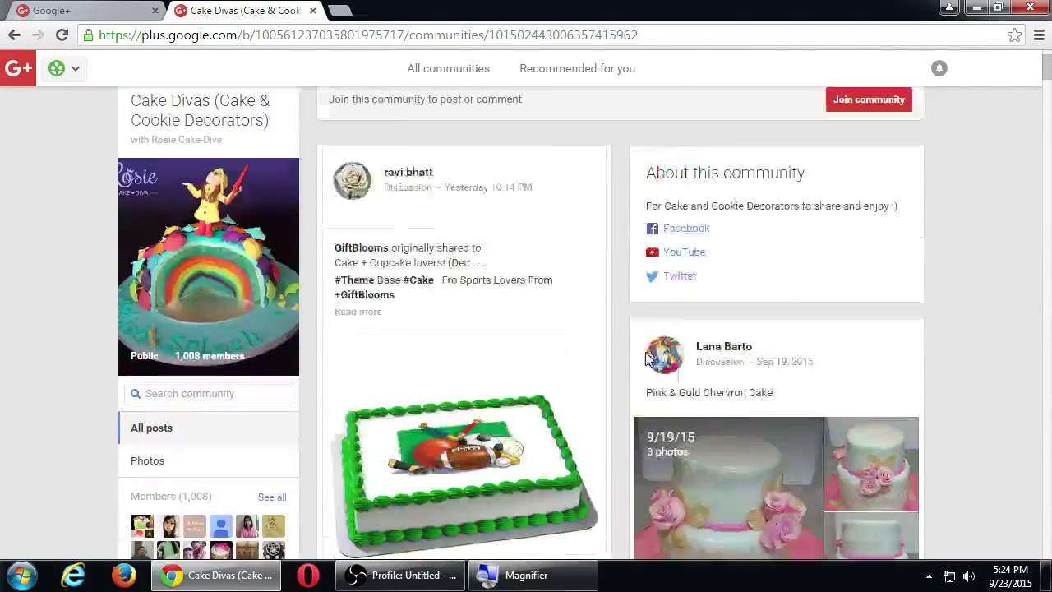
scroll(608, 312, "down", 3)
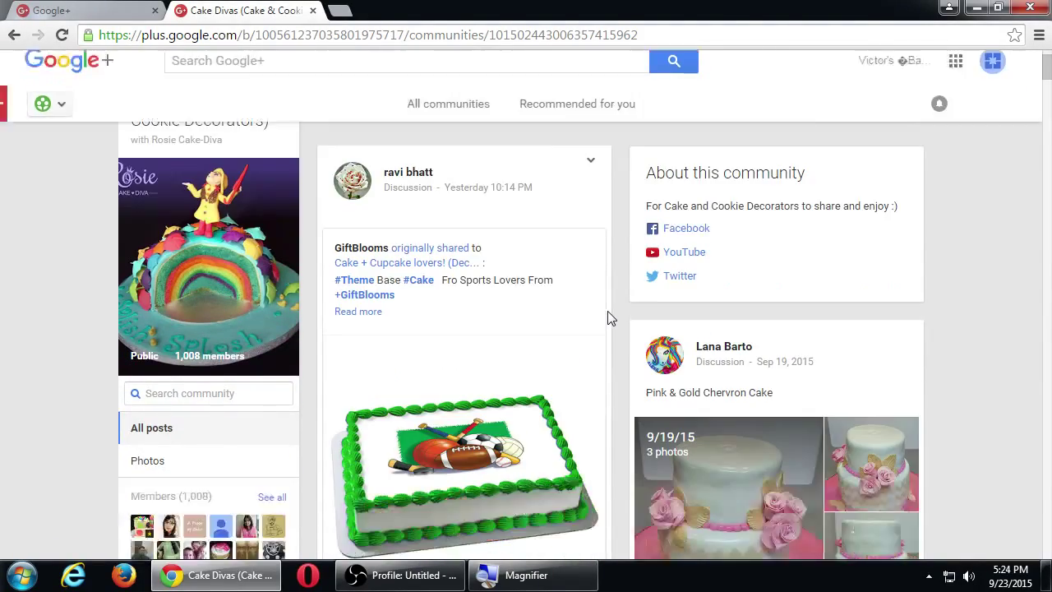
scroll(610, 311, "up", 3)
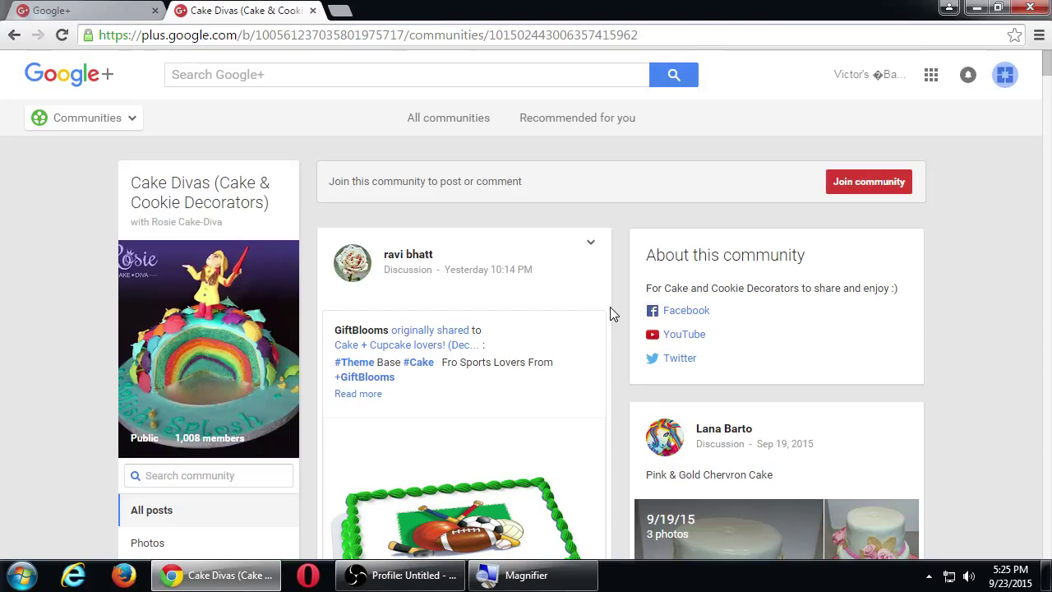
Open the DC Comics community from the Communities list on the Google+ home page.
left_click(134, 8)
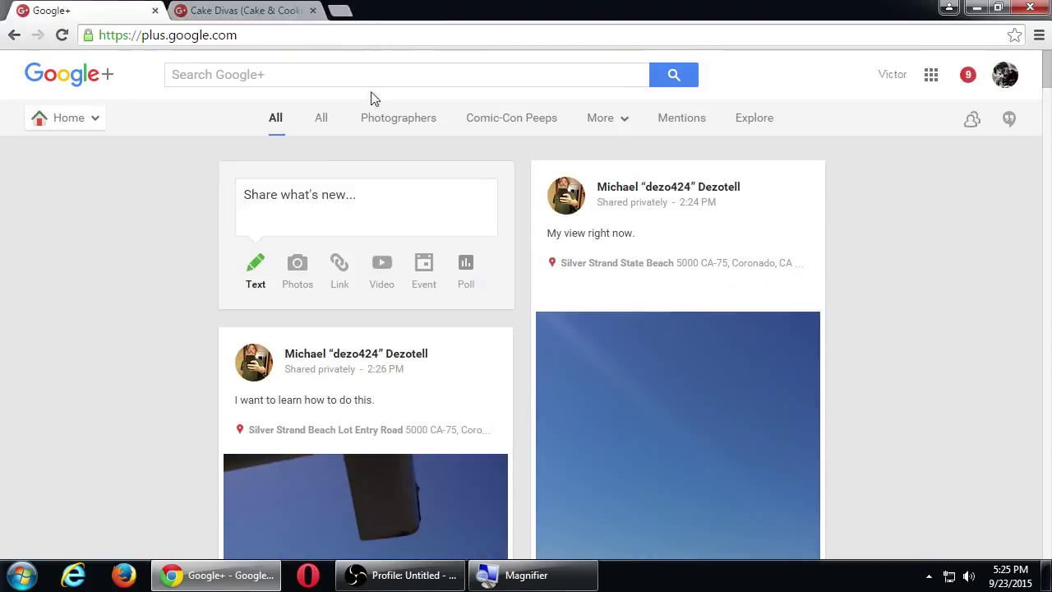
mouse_move(93, 123)
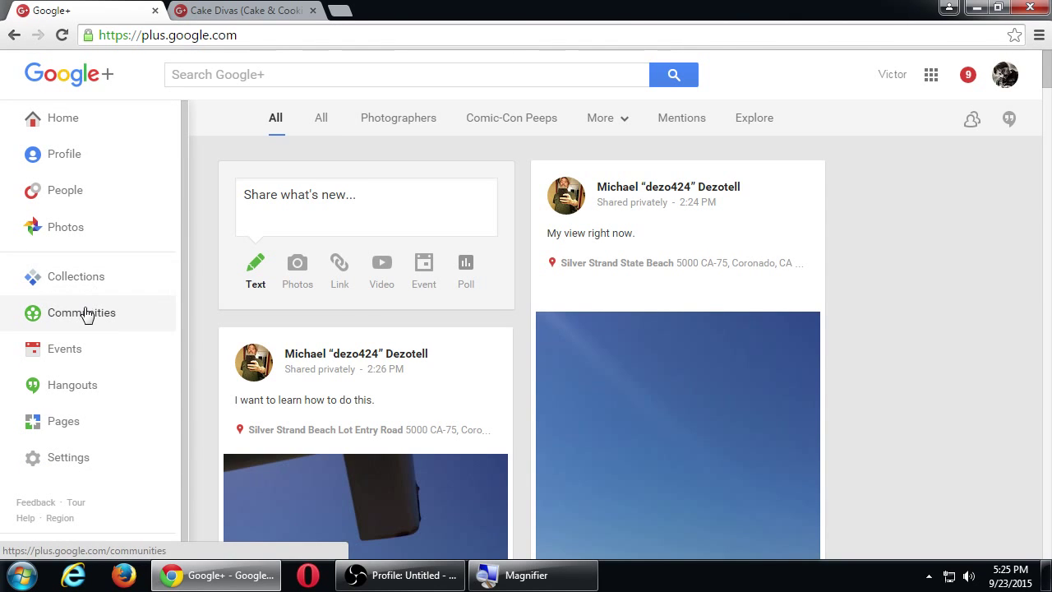
left_click(86, 314)
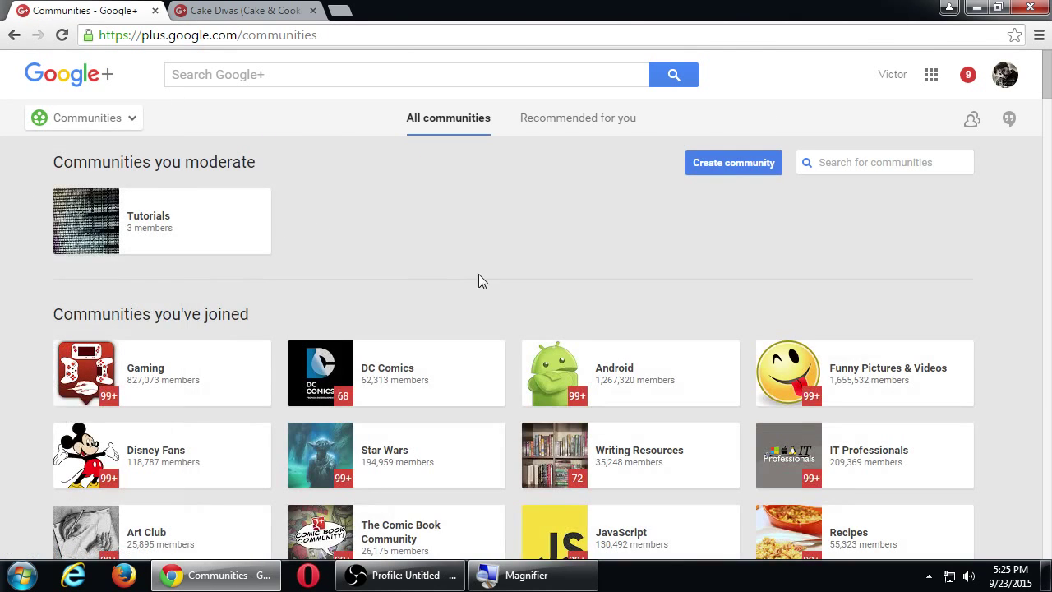
left_click(389, 372)
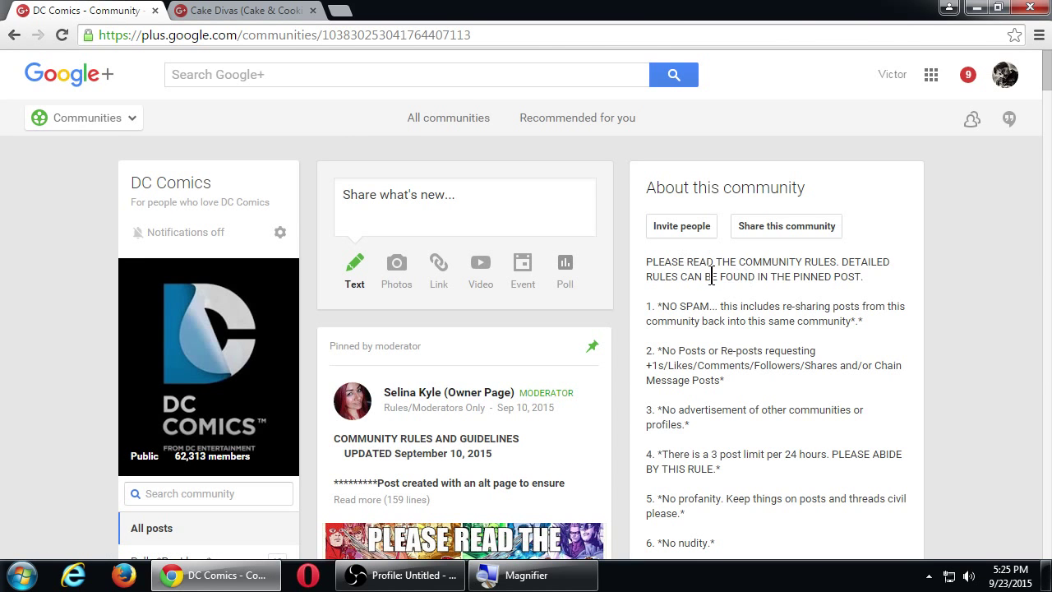
Read the DC Comics posting rules, then return to the Cake Divas tab.
double_click(690, 306)
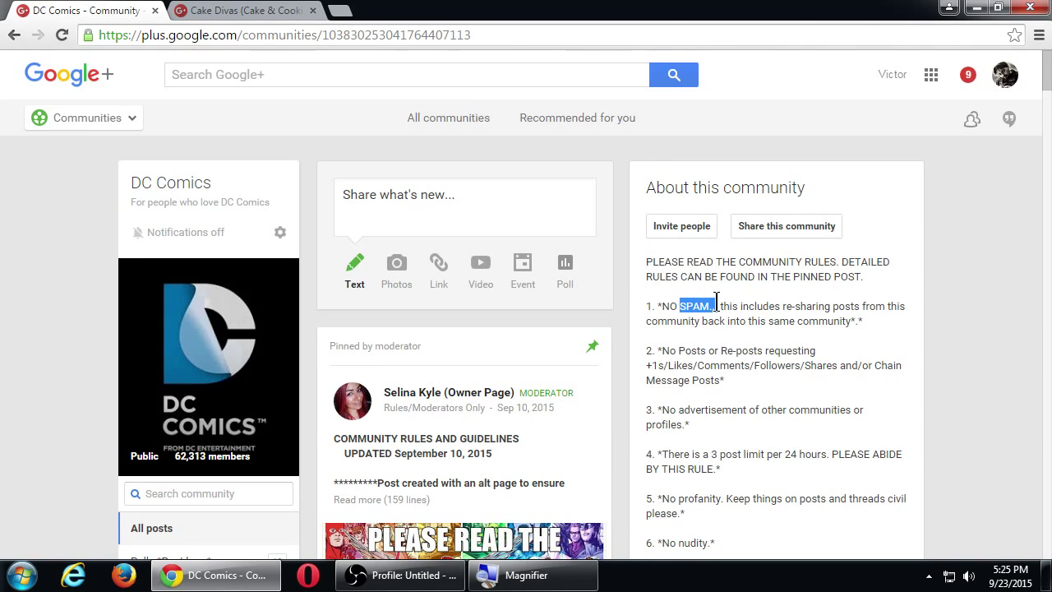
scroll(820, 309, "down", 1)
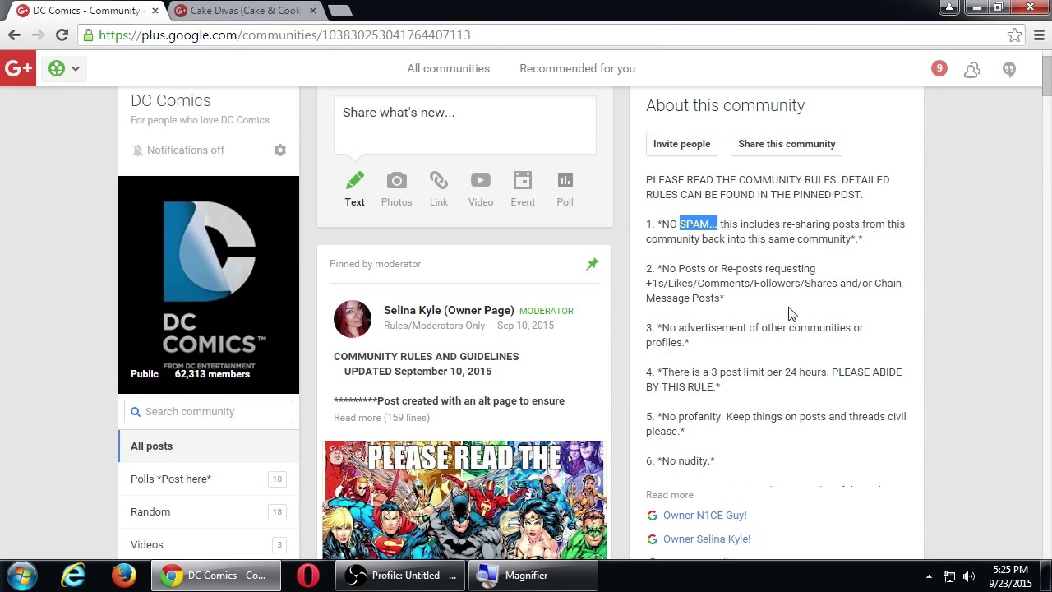
left_click(687, 320)
scroll(692, 333, "down", 1)
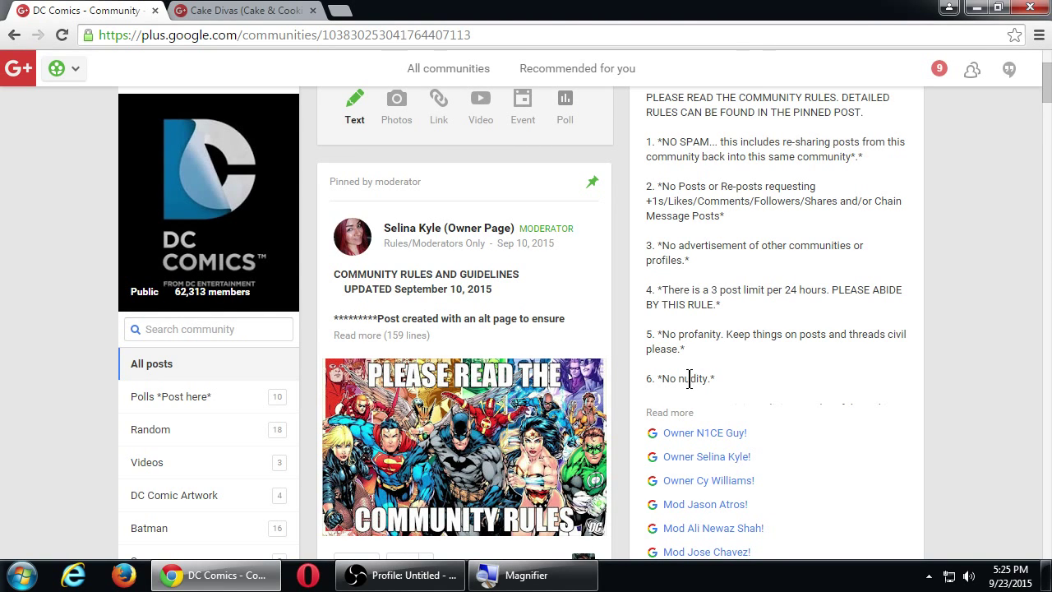
scroll(697, 386, "up", 2)
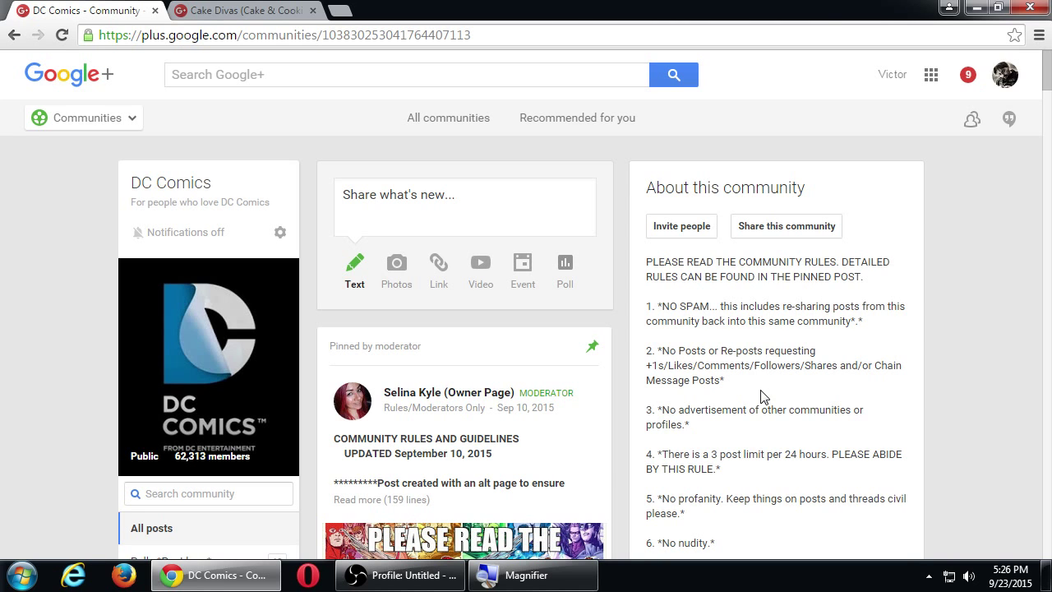
scroll(758, 392, "down", 1)
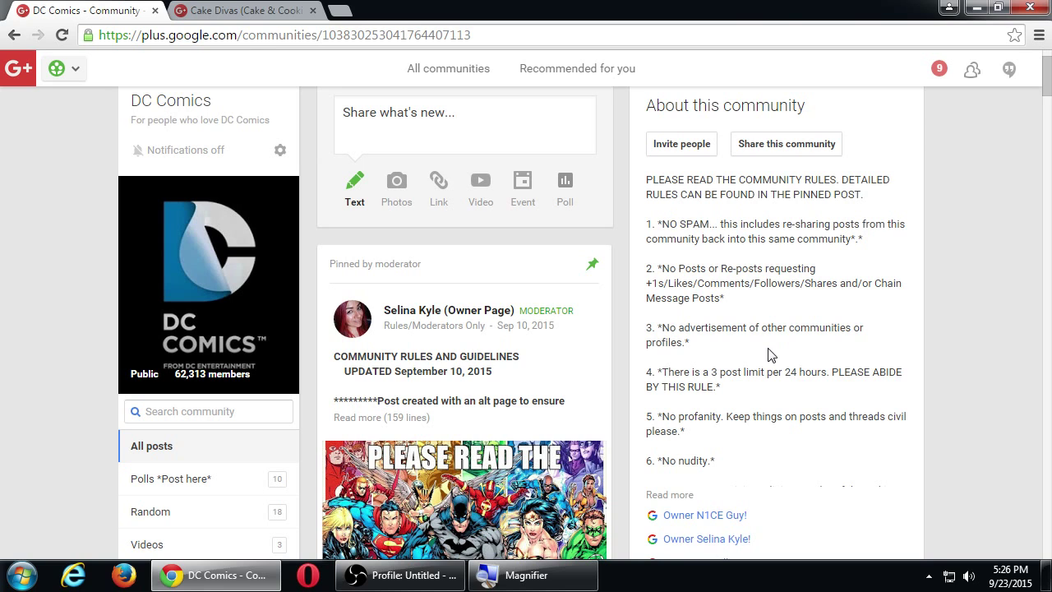
left_click(250, 9)
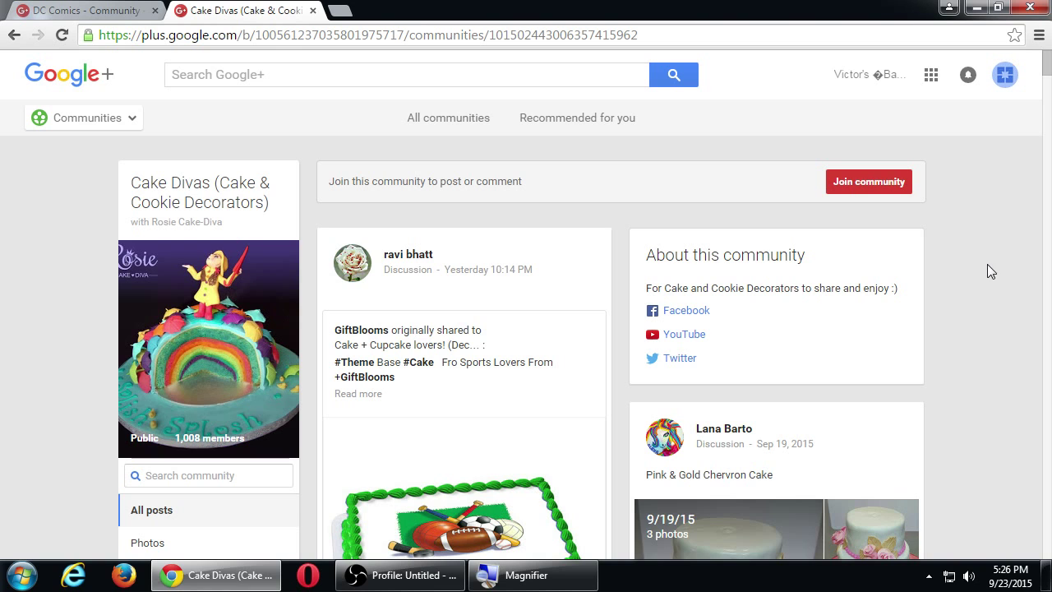
Join Cake Divas, bringing it to 1,009 members, then switch to the DC Comics tab.
scroll(799, 319, "down", 1)
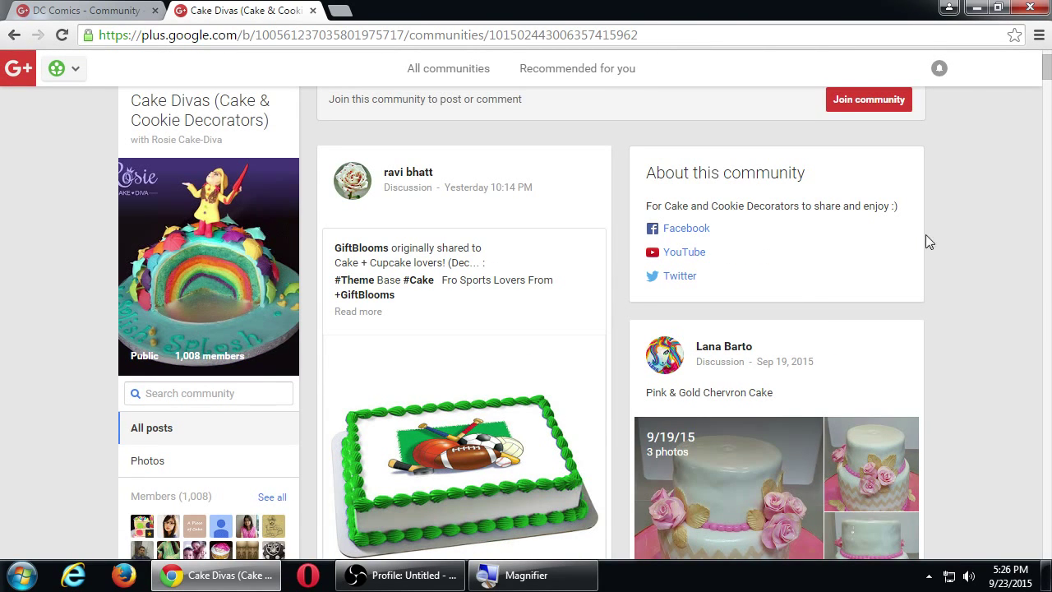
scroll(946, 235, "up", 1)
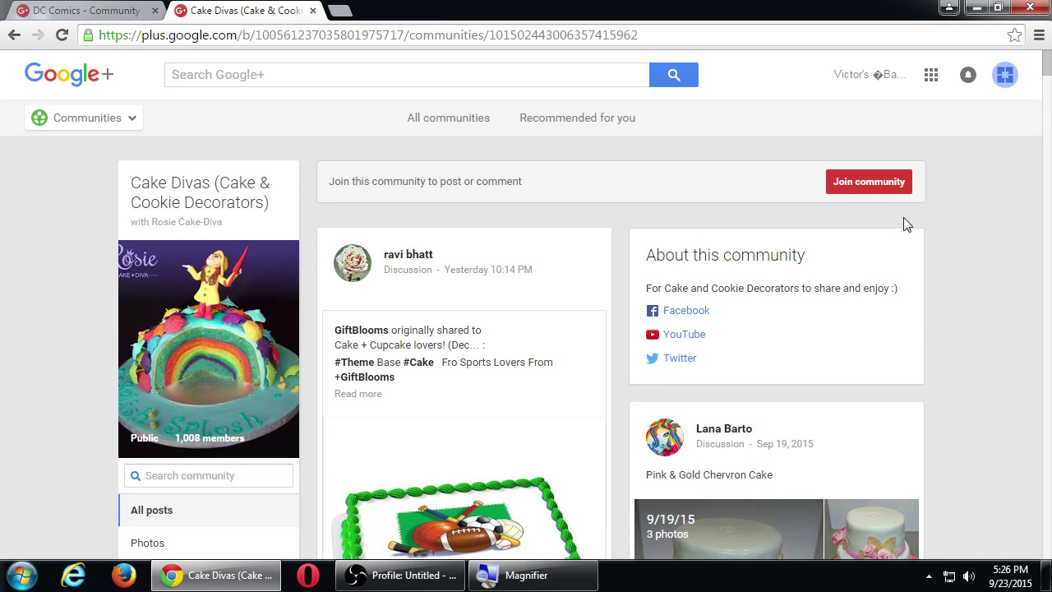
left_click(860, 188)
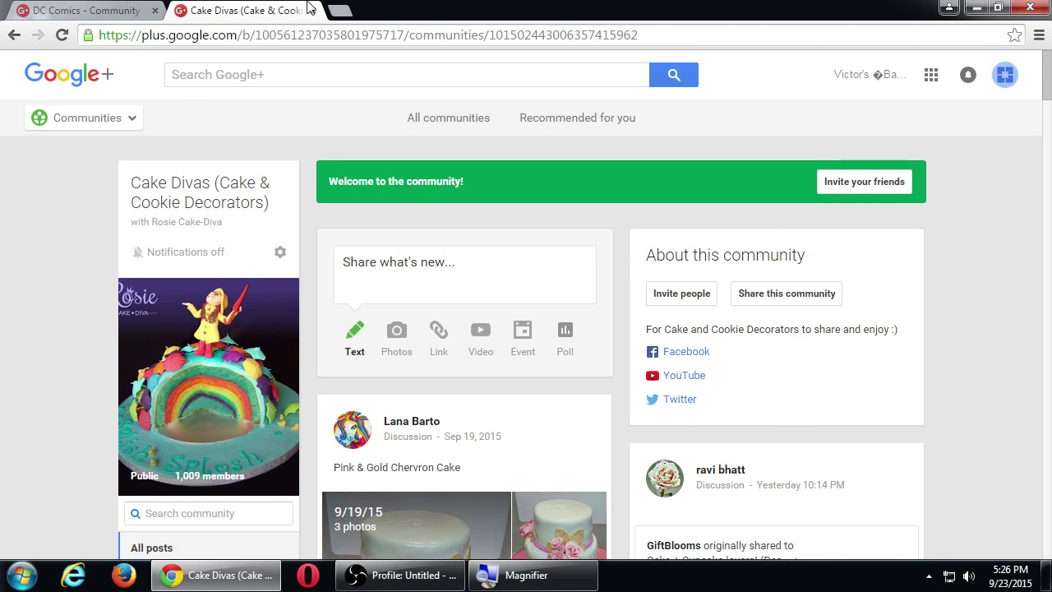
left_click(134, 13)
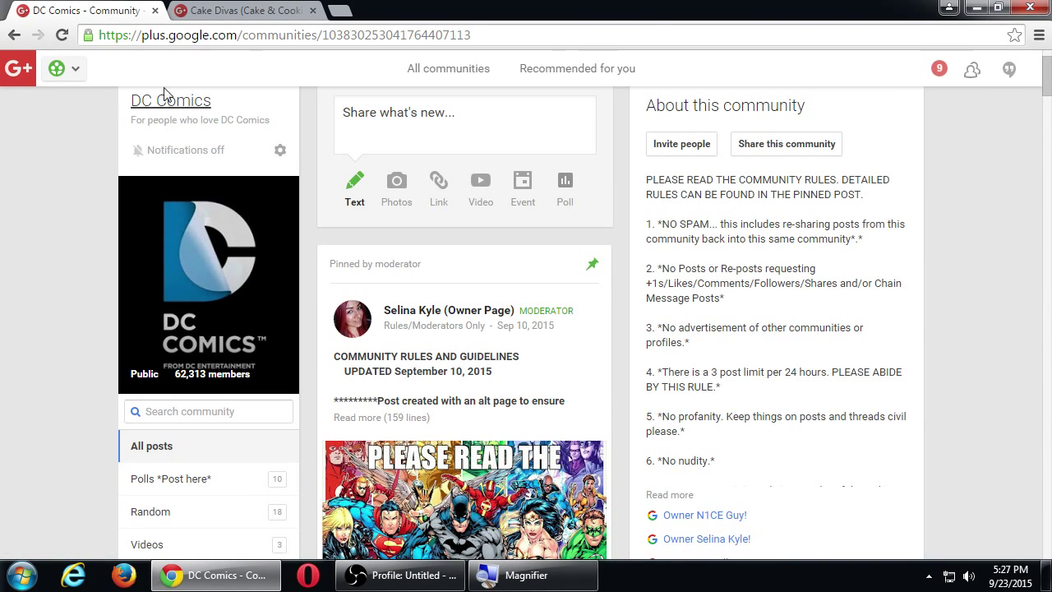
Open an empty post composer addressed to Cake Divas (Cake & Cookie Decorators).
left_click(204, 12)
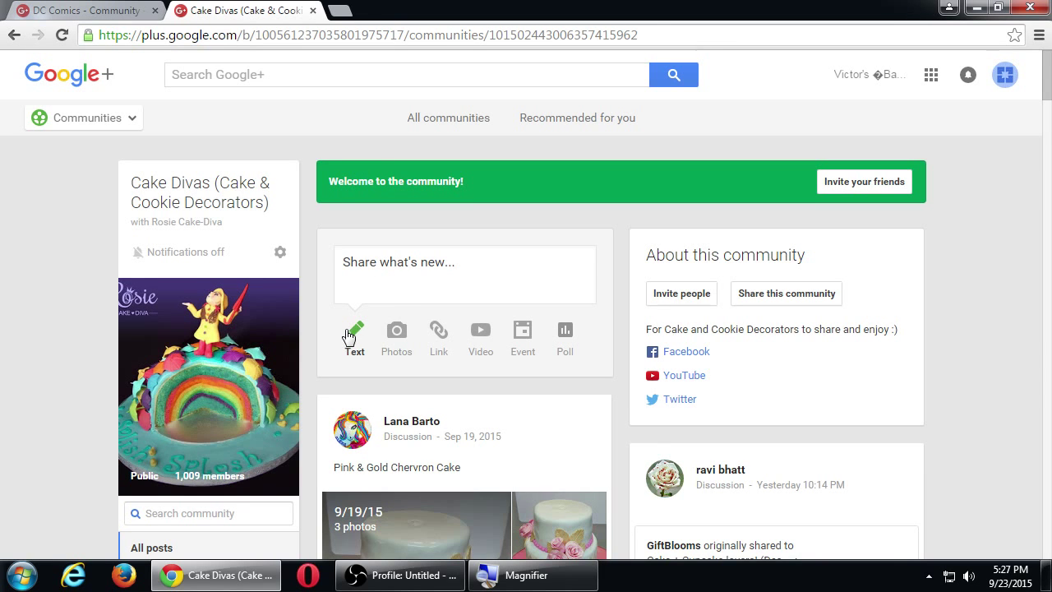
left_click(437, 279)
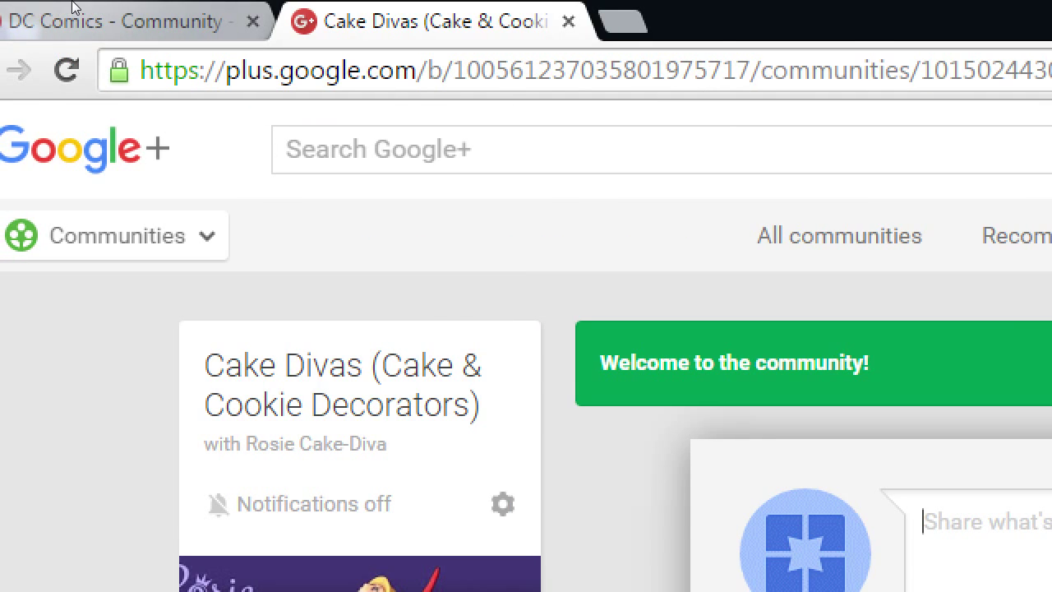
scroll(526, 370, "down", 3)
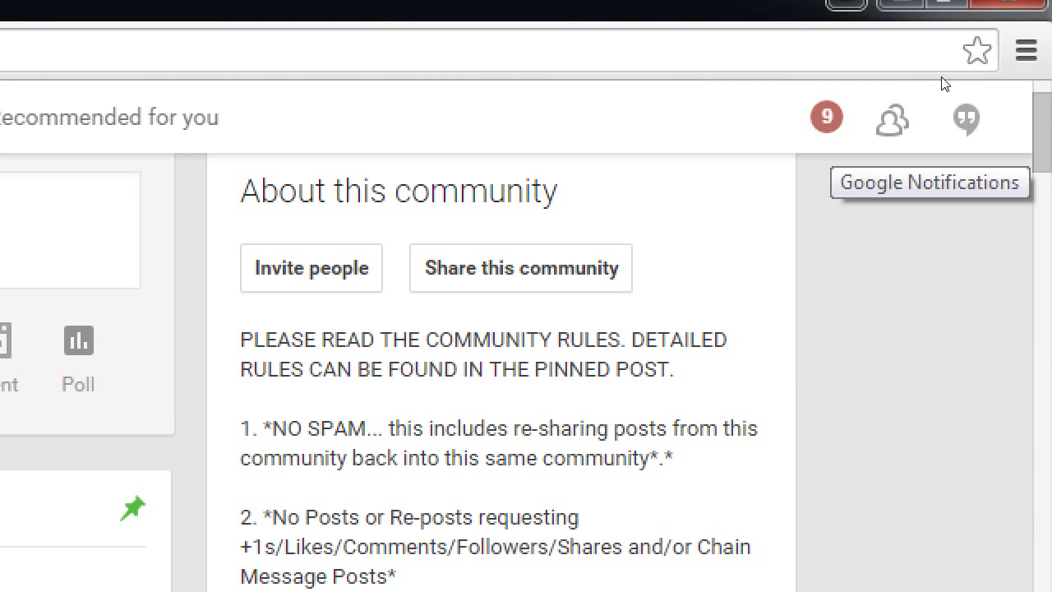
key("ctrl+Tab")
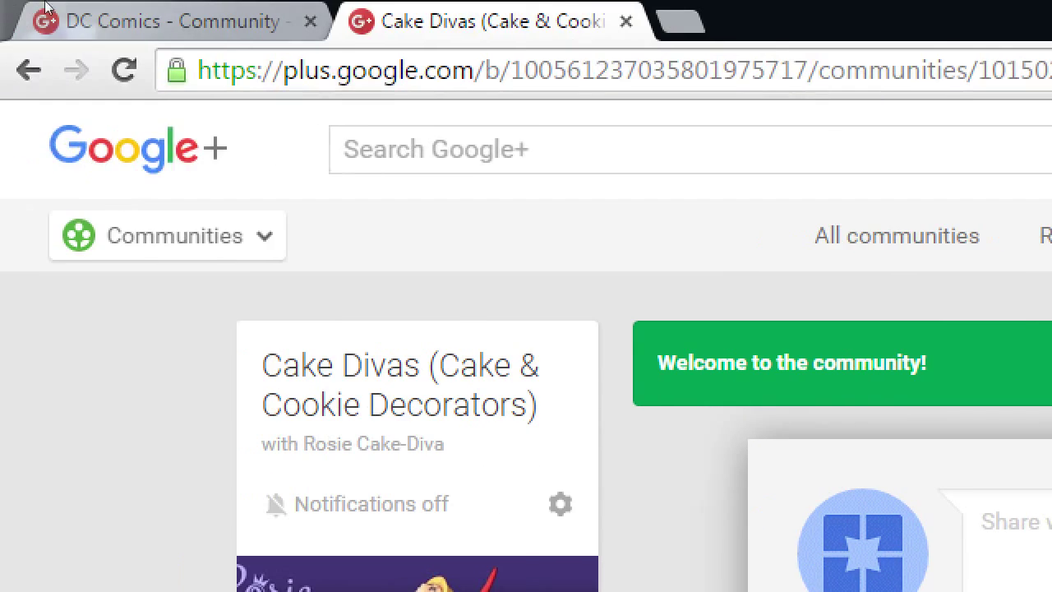
On the DC Comics tab, browse the post category list, stopping at Superman.
left_click(80, 12)
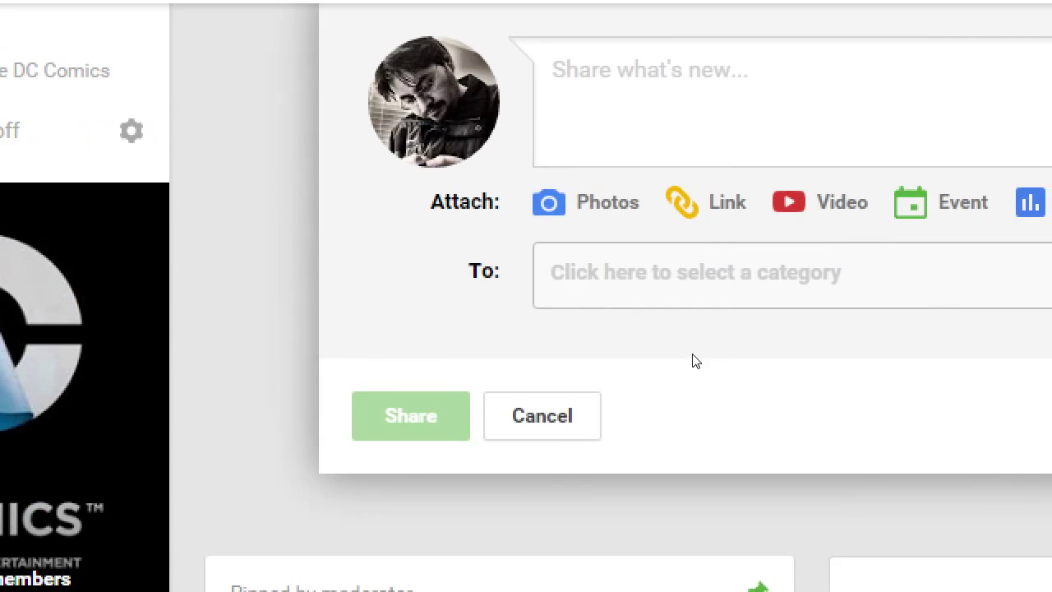
left_click(874, 245)
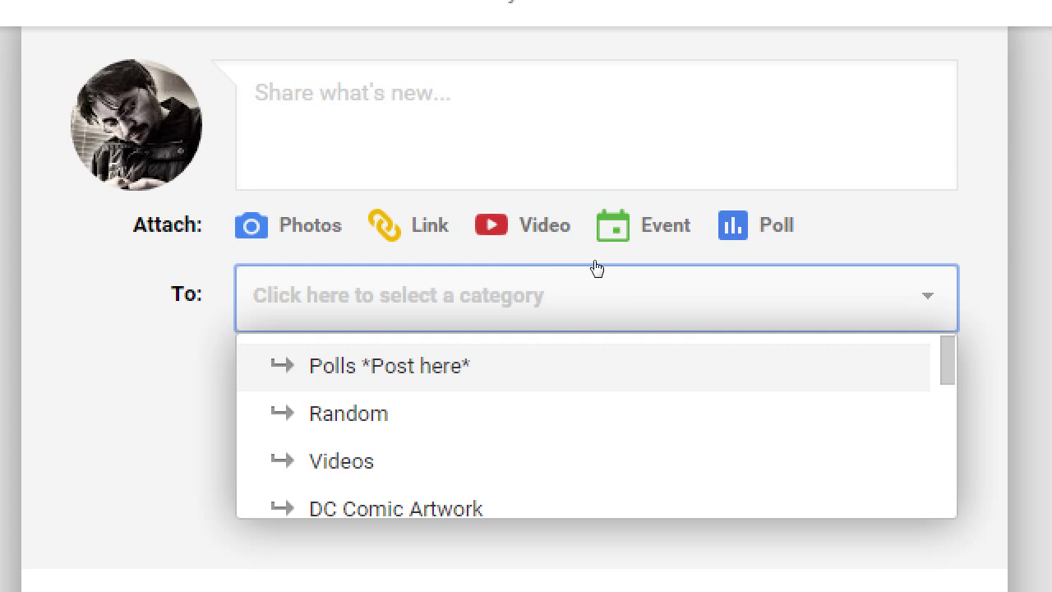
key("Down")
key("Down")
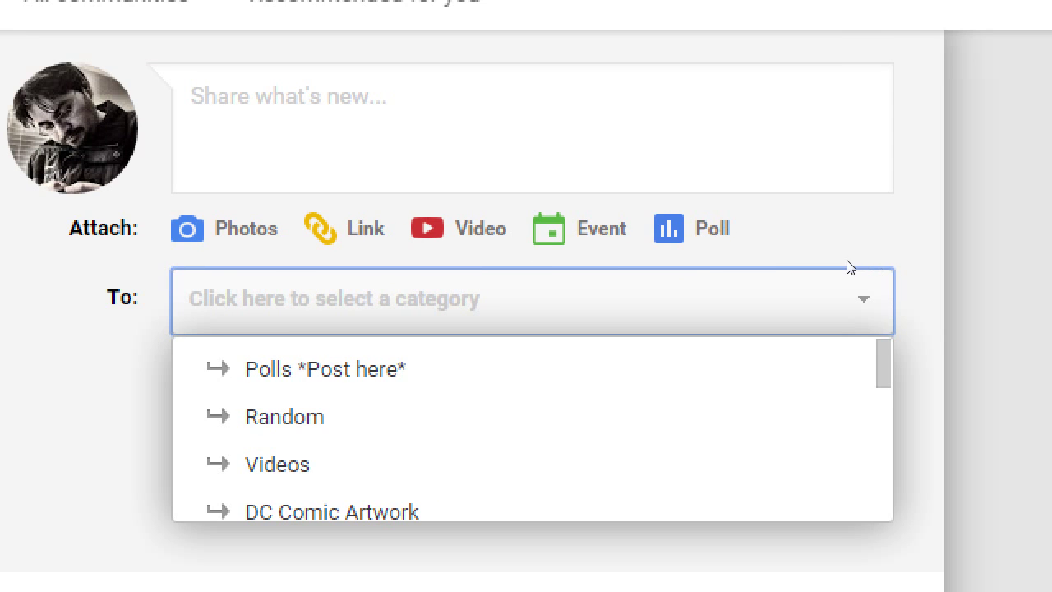
key("Down")
key("Down")
key("Down")
key("Down")
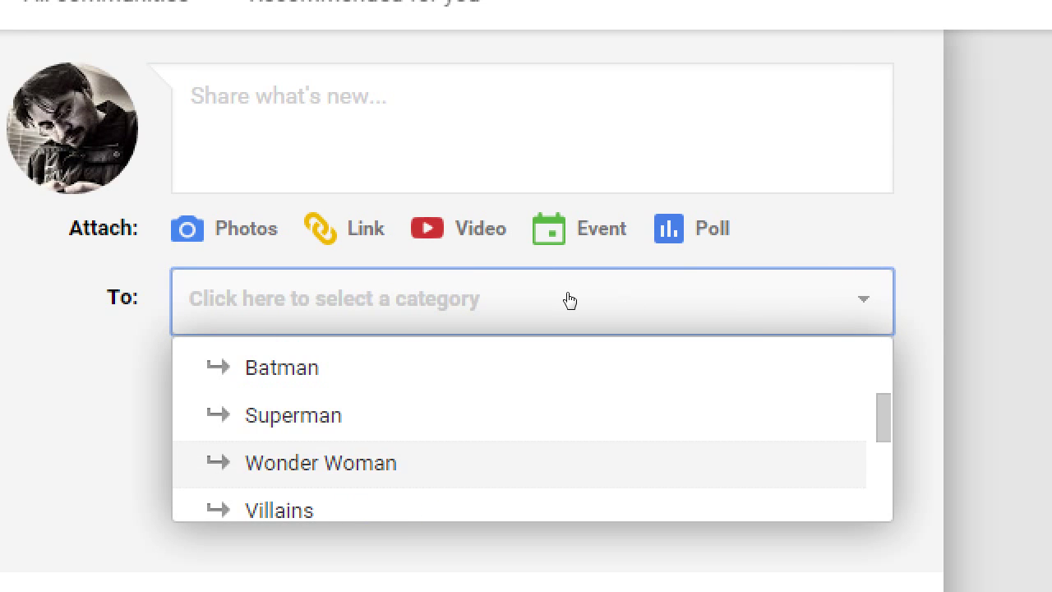
key("Up")
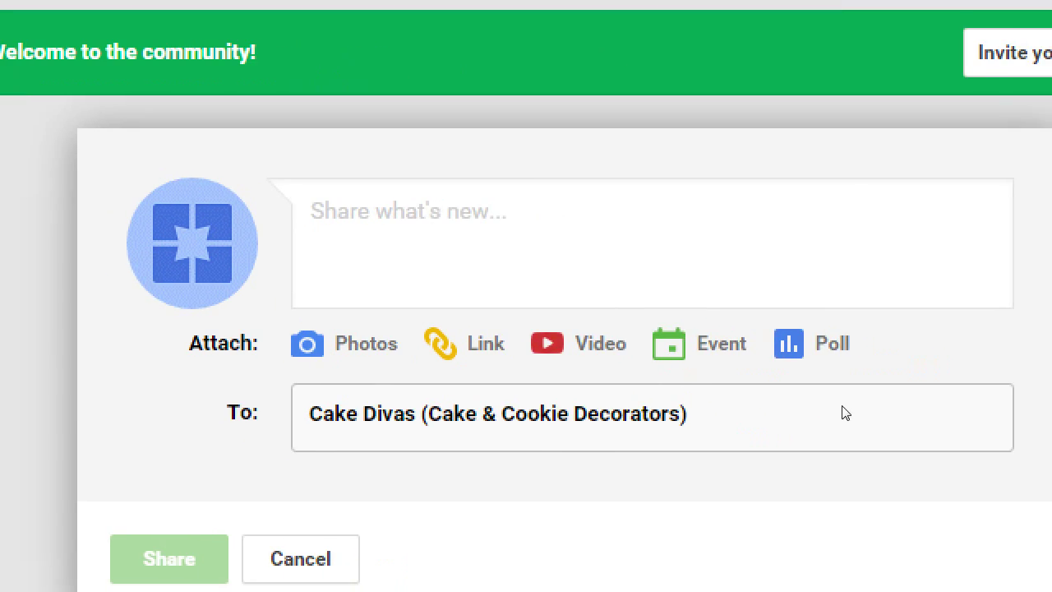
Type the welcome message ending 'We'll make you *hungry*!' so hungry shows bold.
left_click(711, 286)
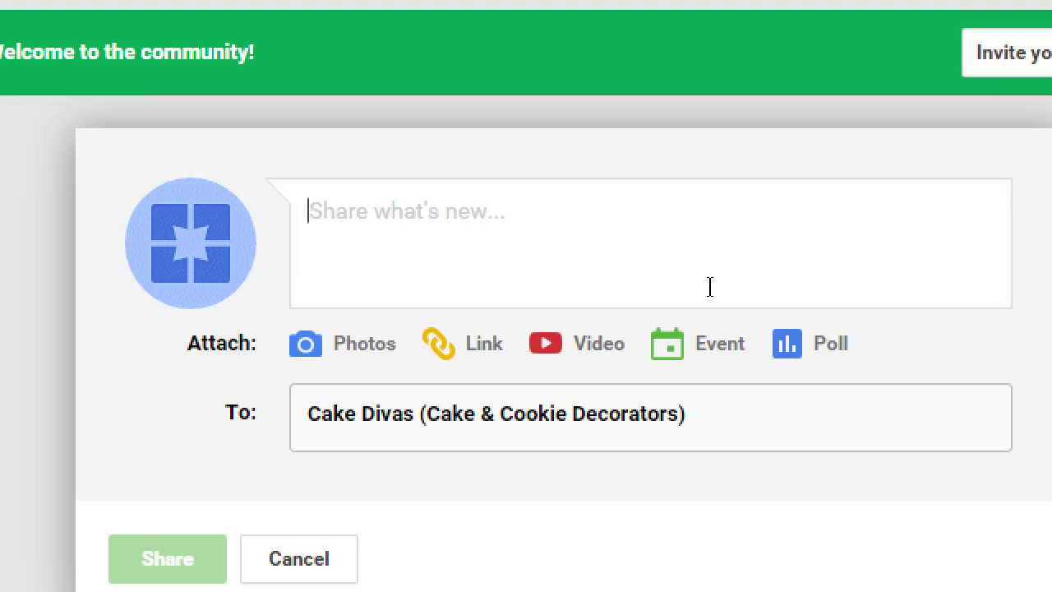
type("We're happy ")
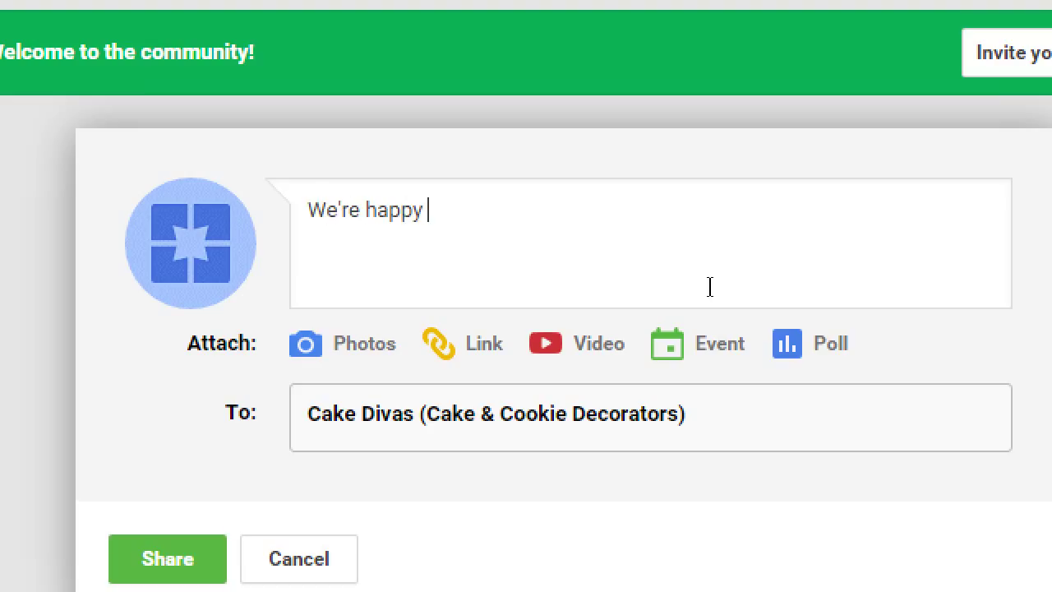
type("to join this co")
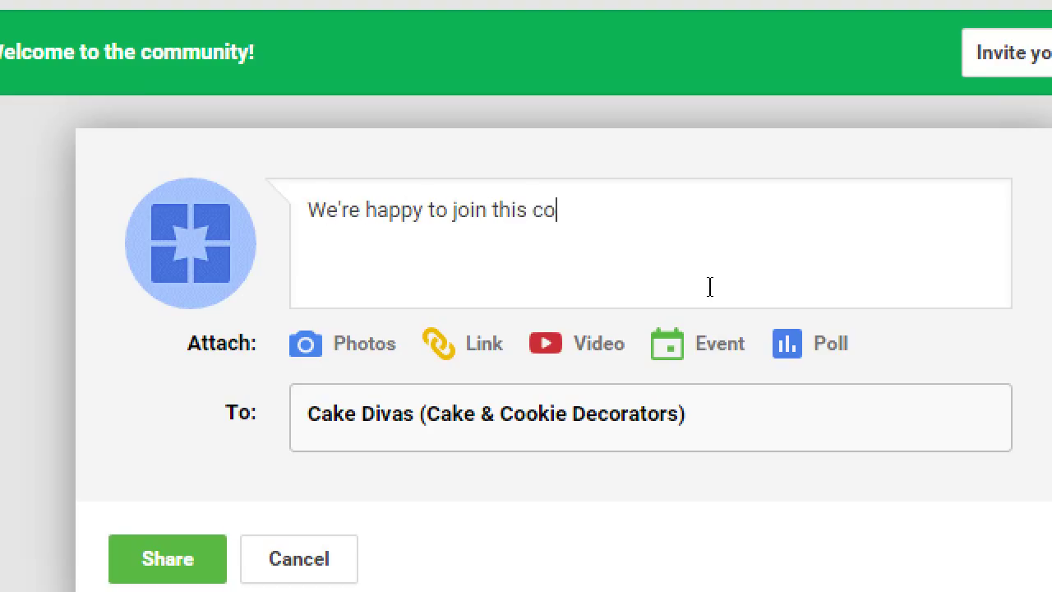
type("mmunity. We'r")
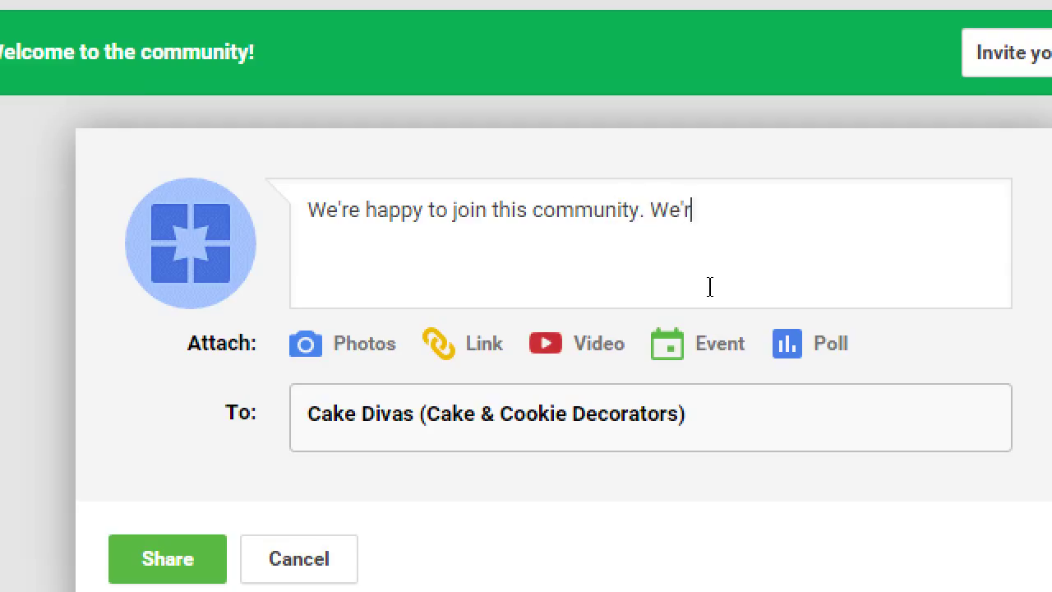
type("e going to share t")
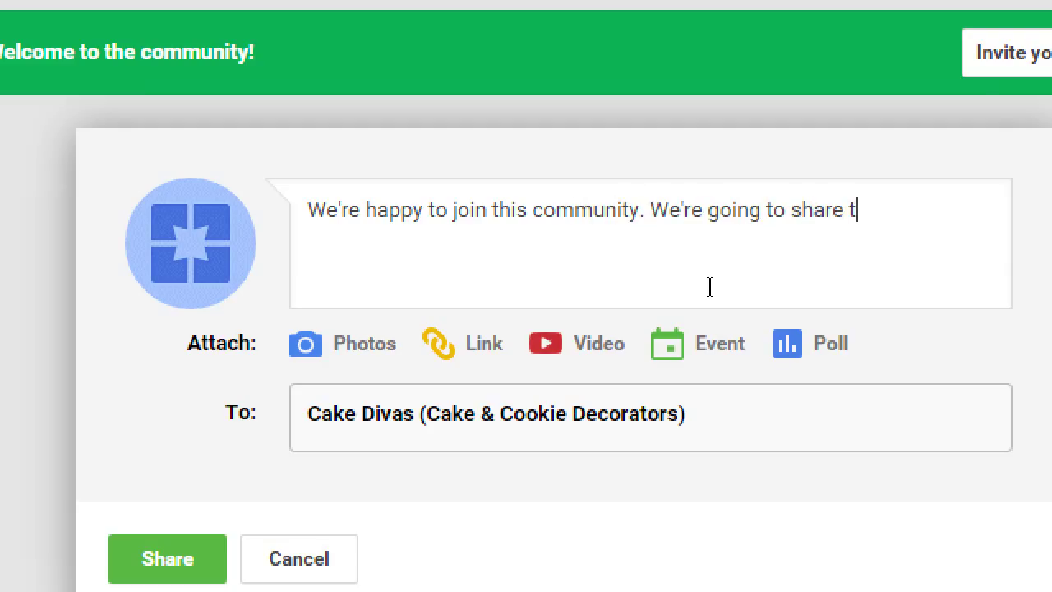
key("BackSpace")
type("so many tas")
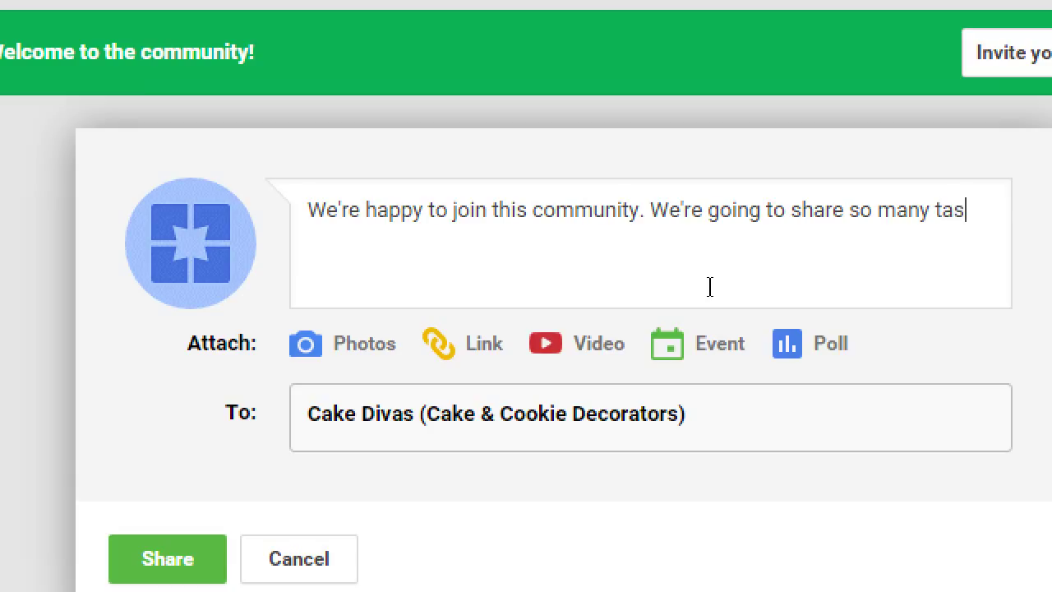
type("ty cakes")
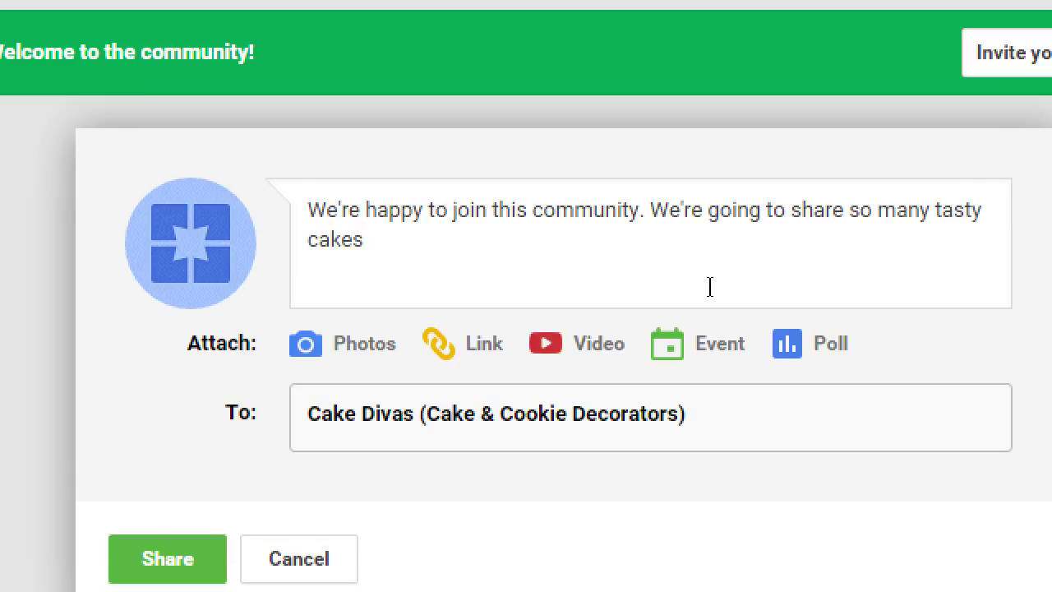
type(". We'll make you hungry")
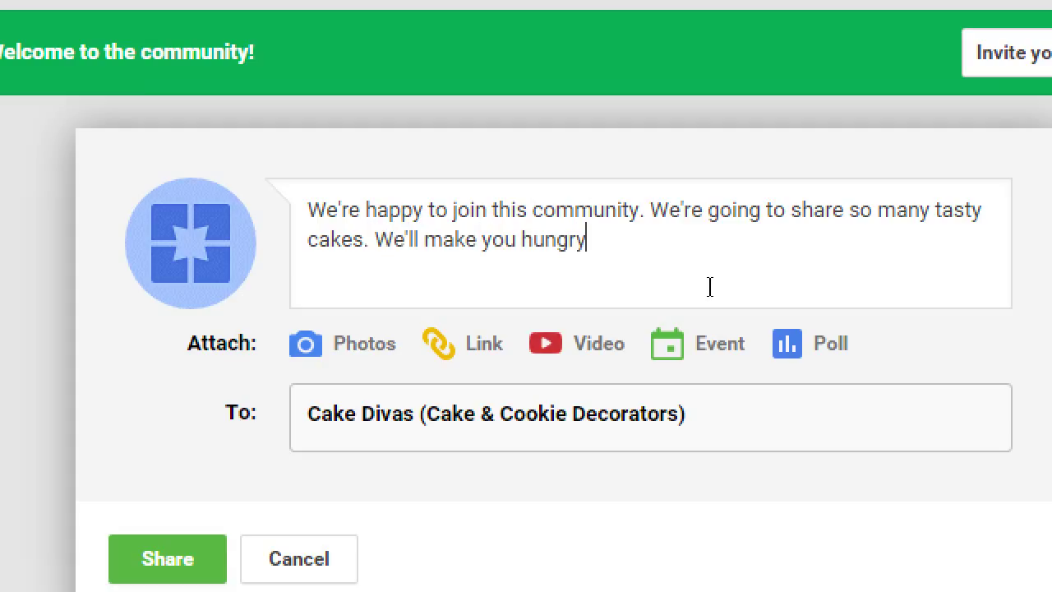
type("!")
type("*")
key("ctrl+Left")
type("*")
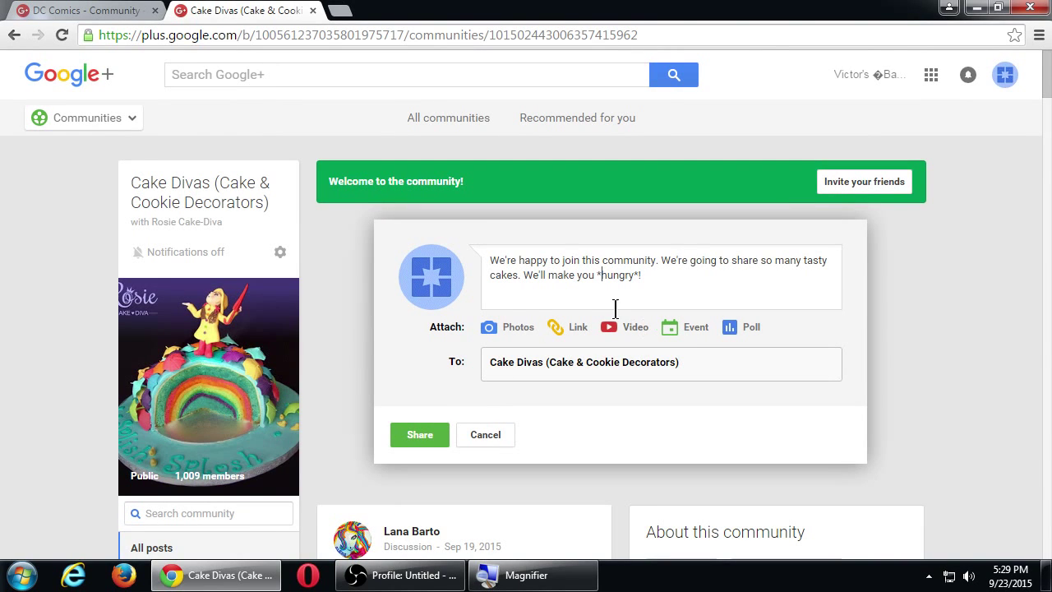
Share the welcome post and scroll down to see it in the Cake Divas feed.
left_click(427, 430)
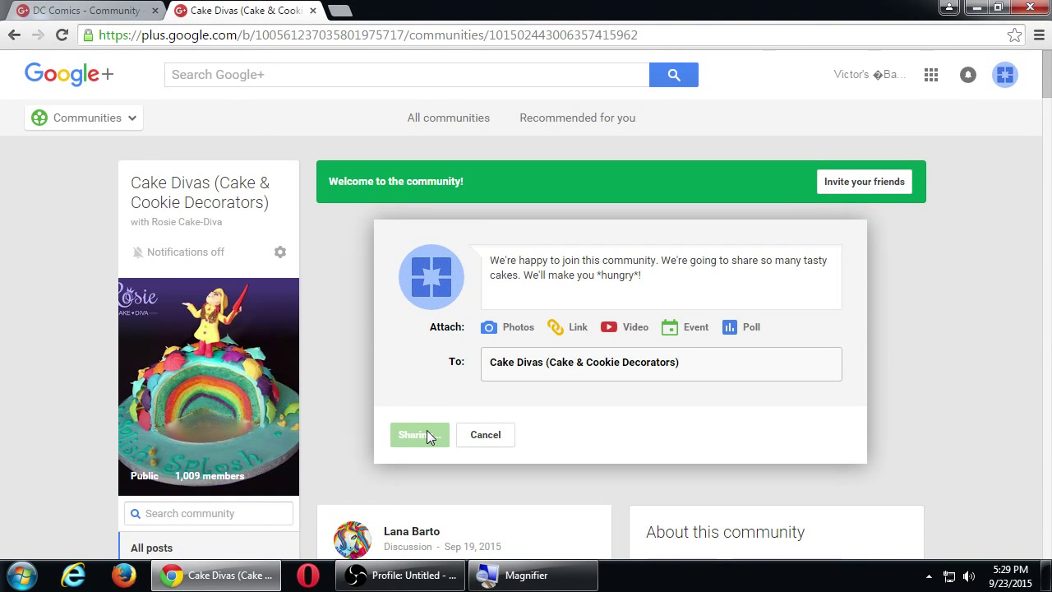
scroll(552, 392, "down", 1)
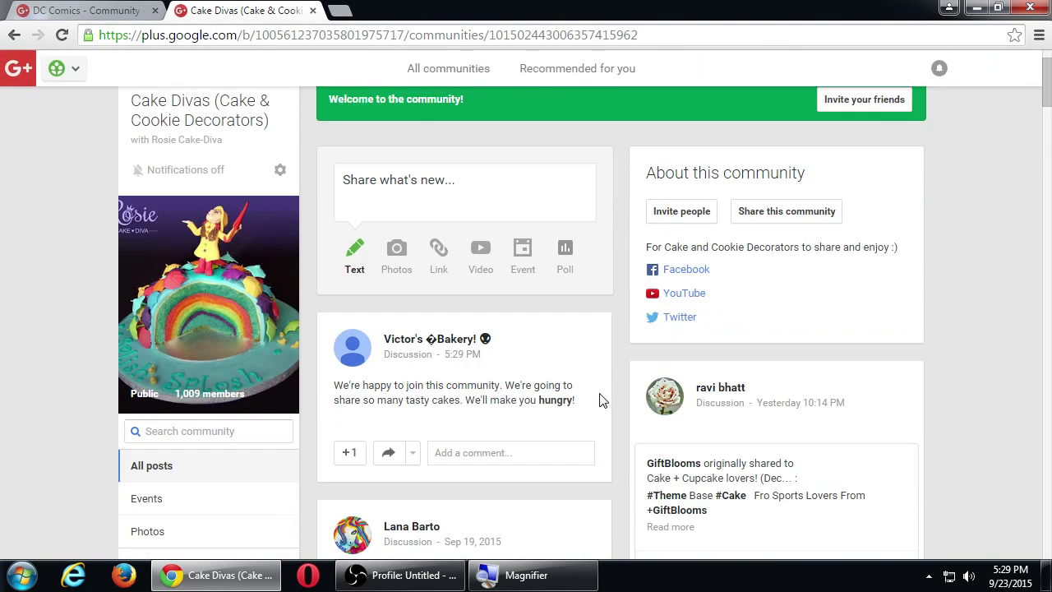
scroll(665, 378, "down", 2)
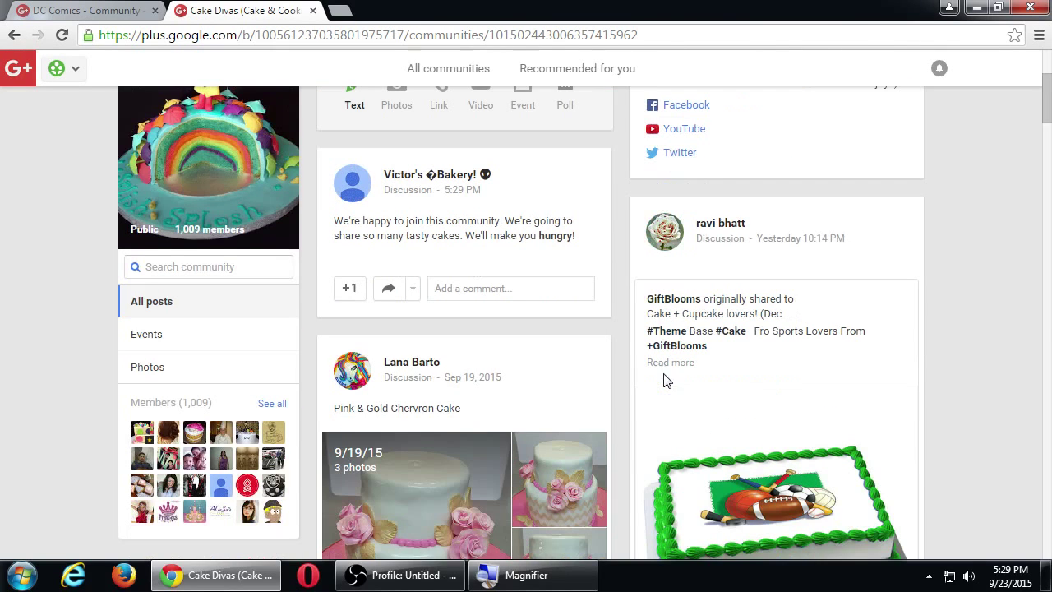
scroll(540, 433, "down", 2)
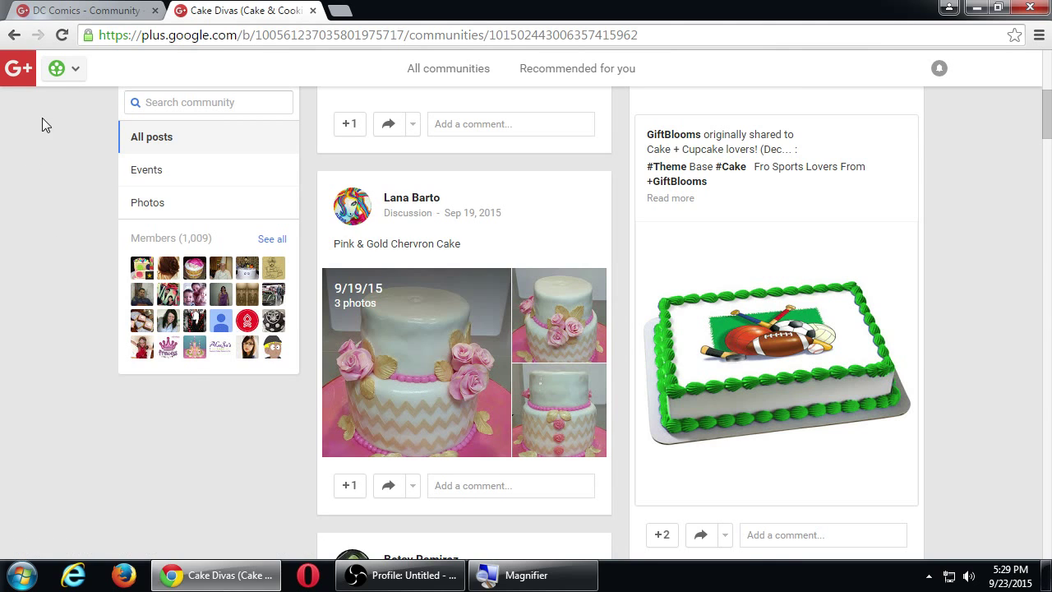
Go to the Communities overview from the navigation menu.
mouse_move(69, 92)
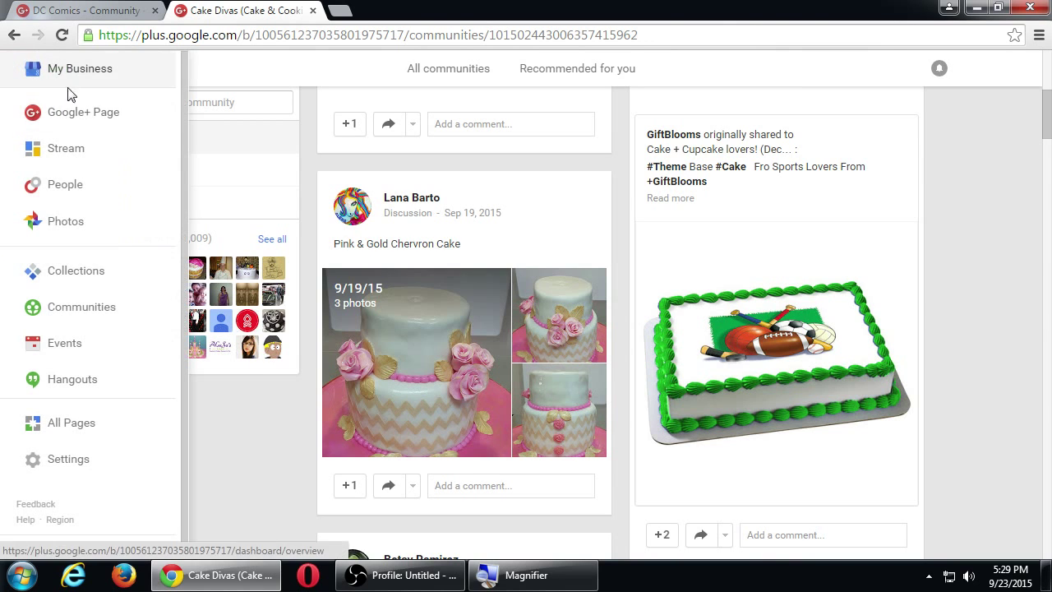
left_click(93, 308)
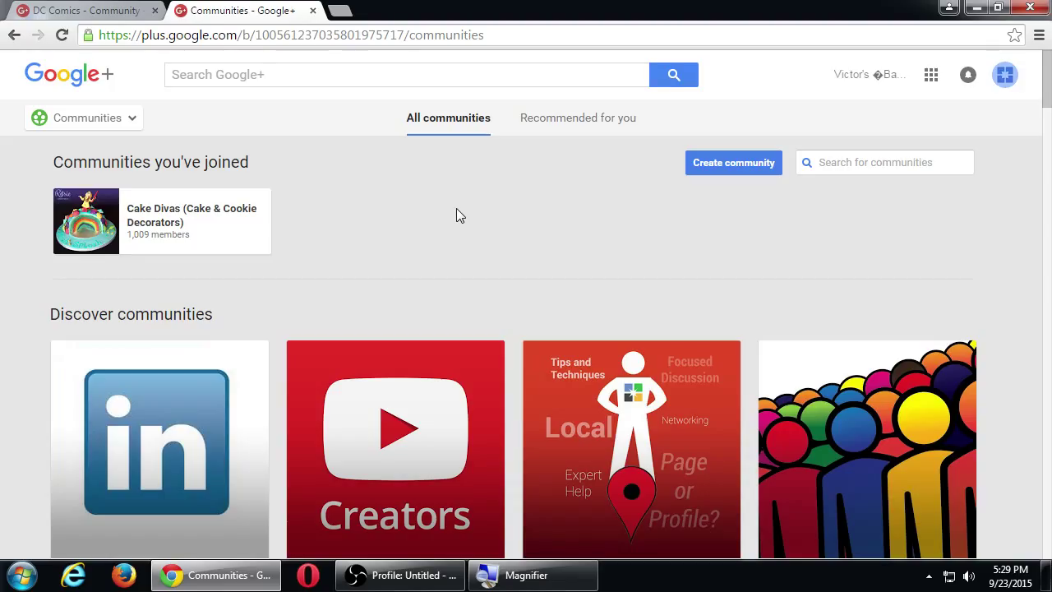
On the DC Comics tab, scroll the joined communities grid: DC Comics, Gaming, Android, Star Wars.
left_click(132, 10)
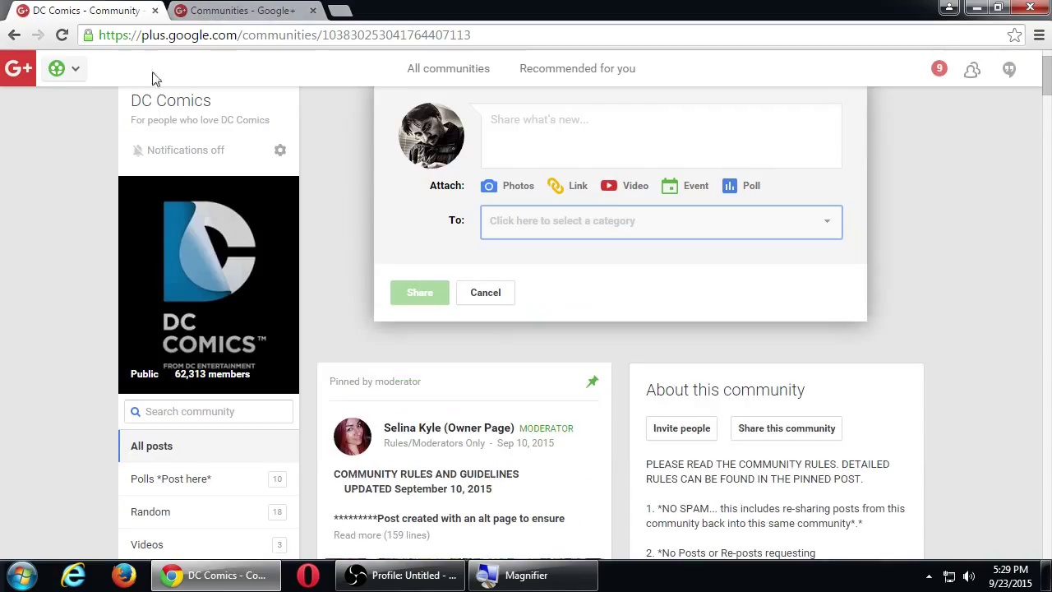
mouse_move(78, 71)
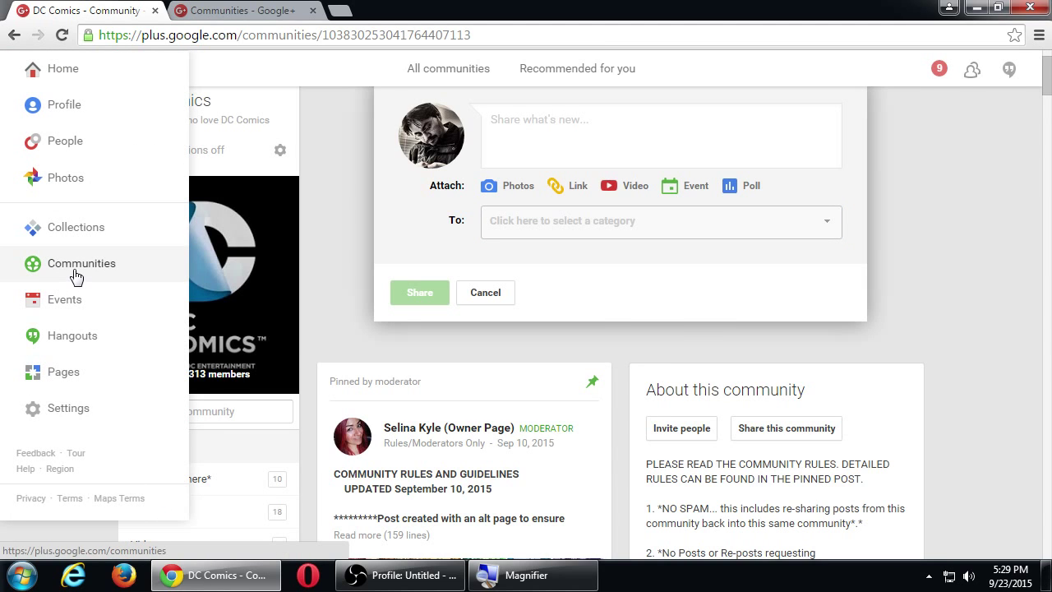
left_click(77, 274)
scroll(272, 271, "down", 1)
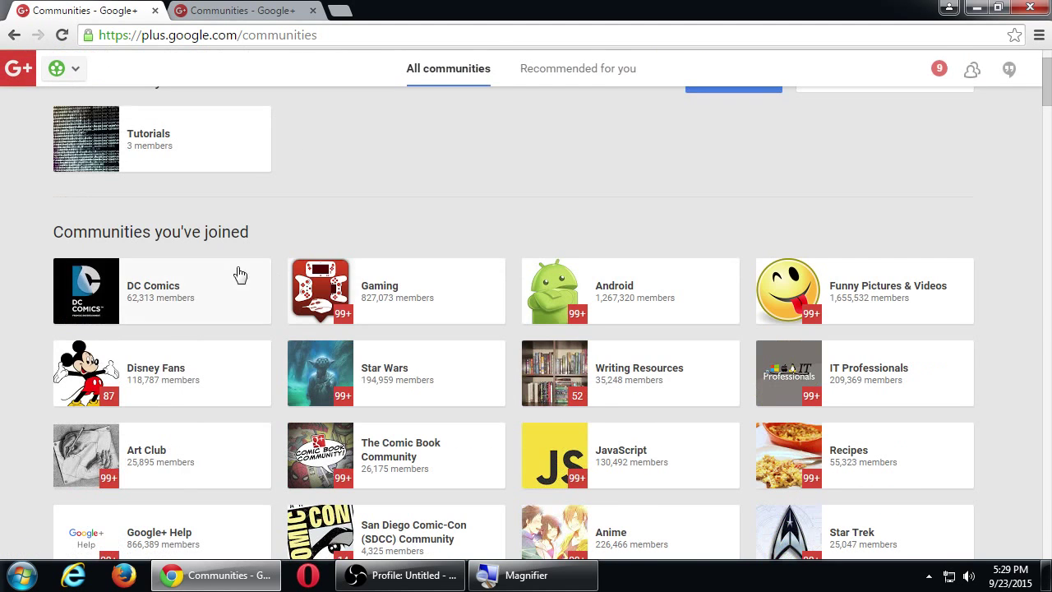
scroll(203, 280, "down", 1)
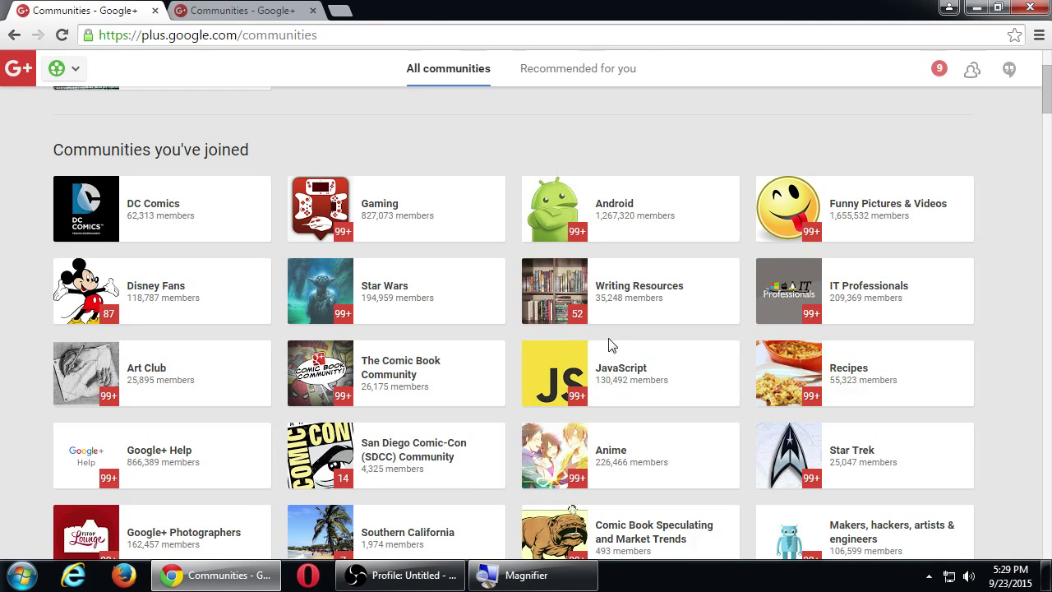
scroll(876, 352, "down", 2)
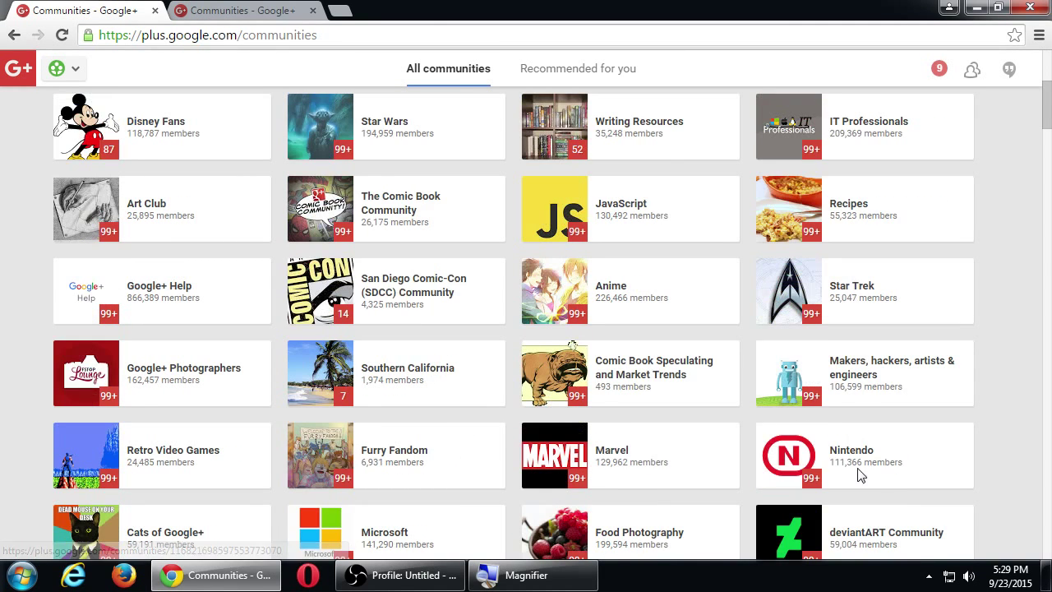
scroll(617, 439, "down", 2)
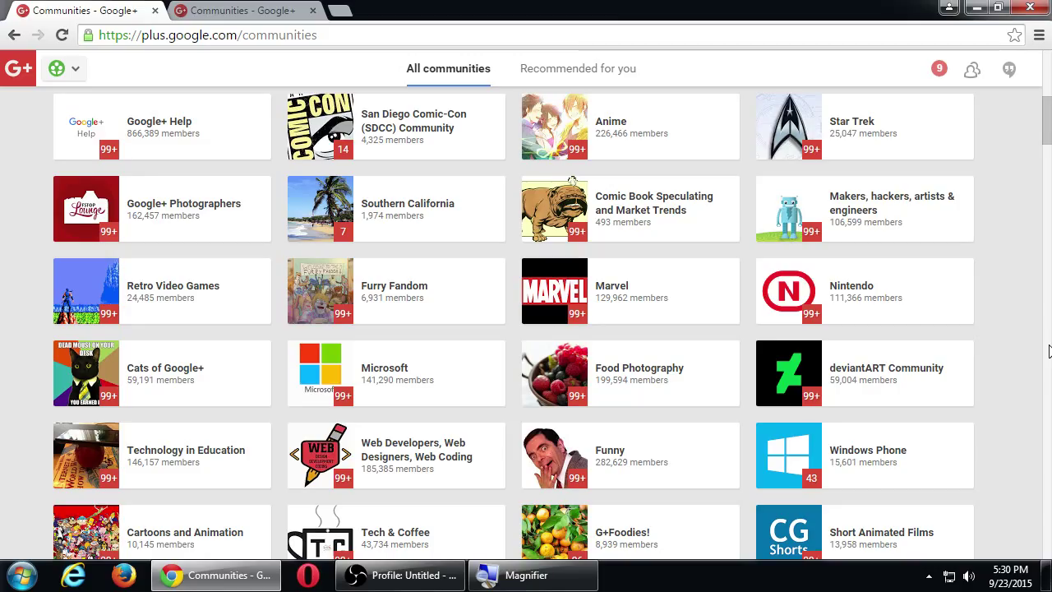
scroll(1039, 356, "down", 2)
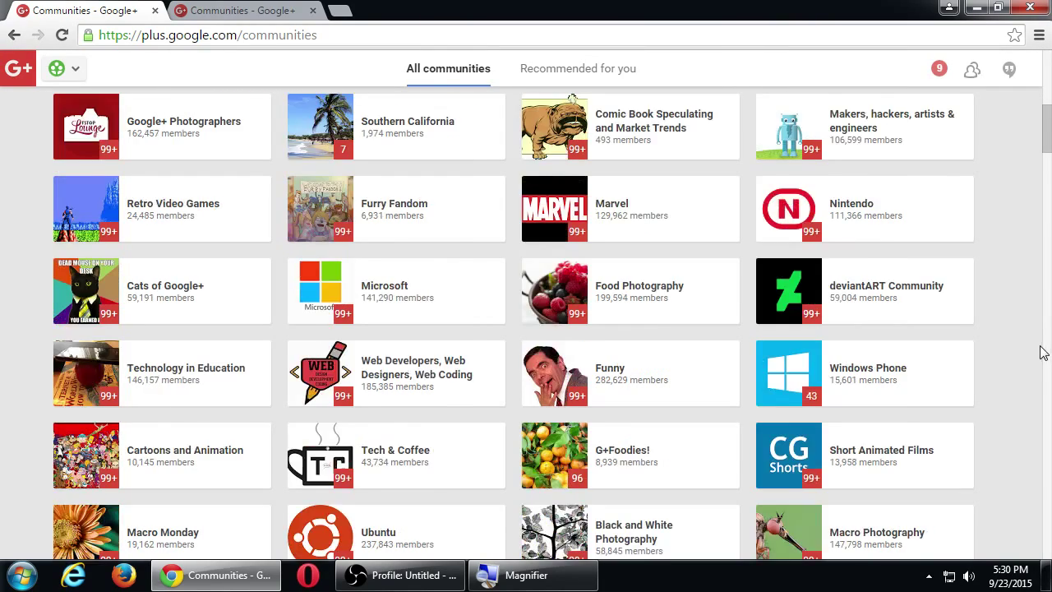
scroll(831, 357, "down", 1)
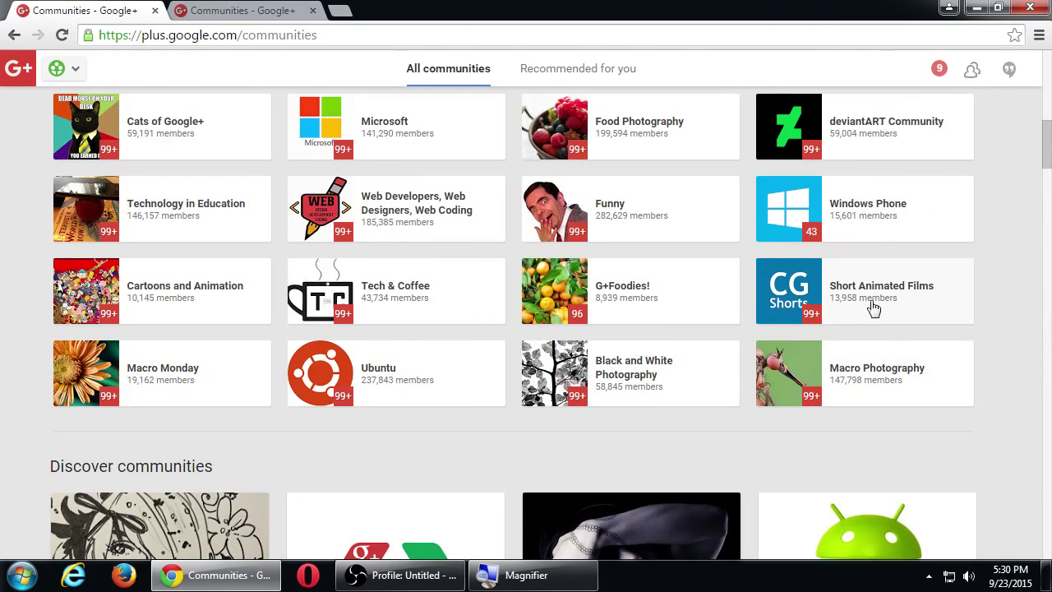
scroll(987, 329, "up", 4)
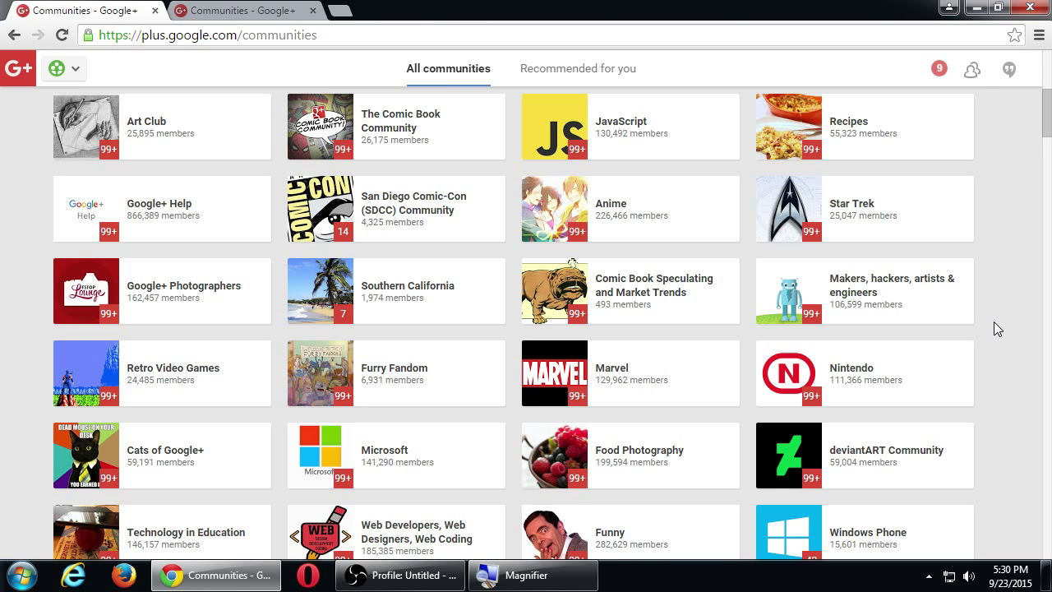
scroll(978, 341, "up", 4)
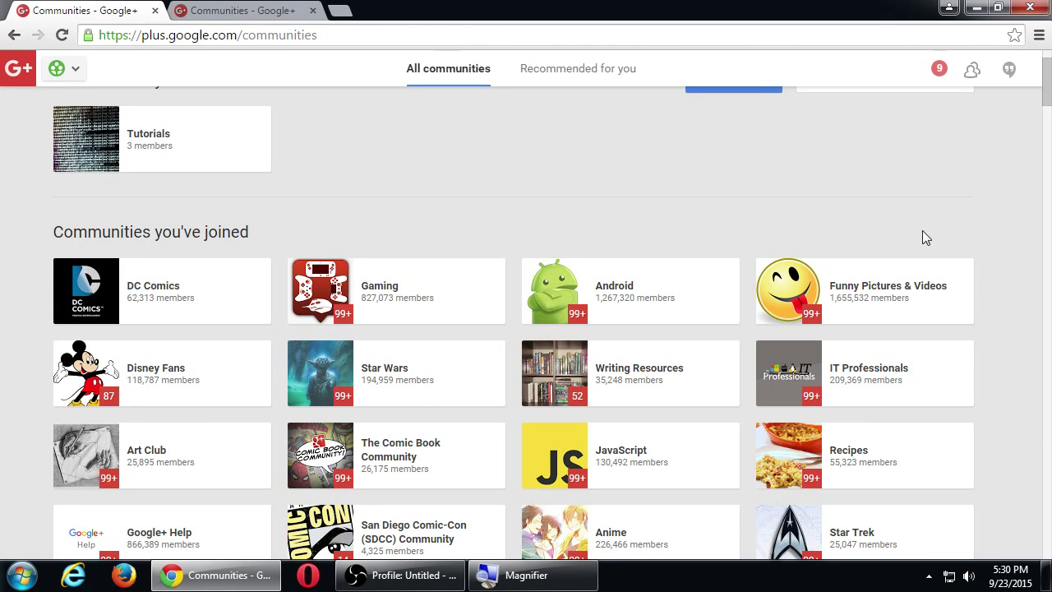
key("super+plus")
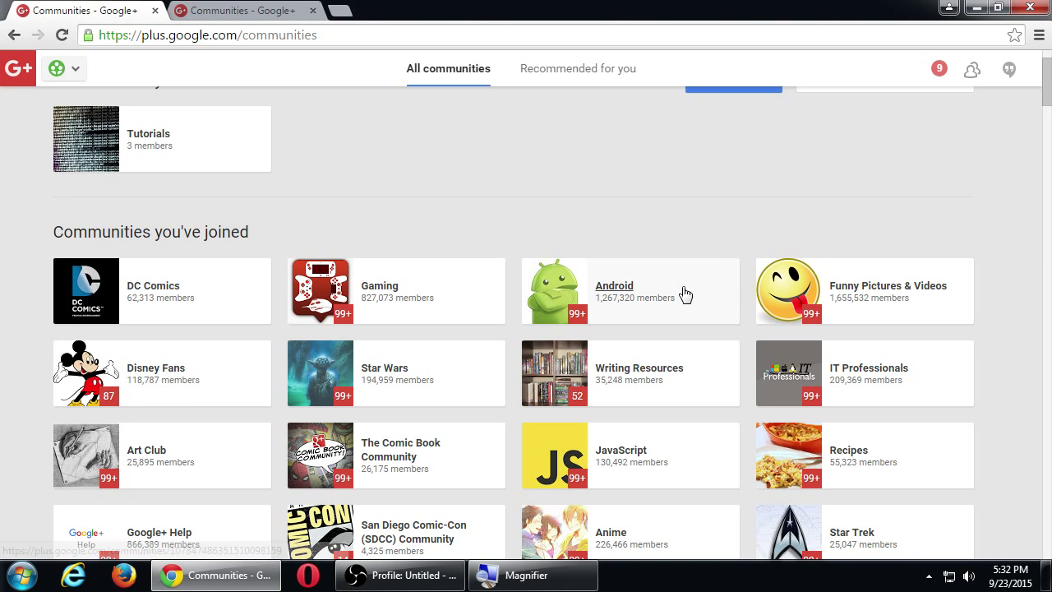
scroll(667, 277, "up", 1)
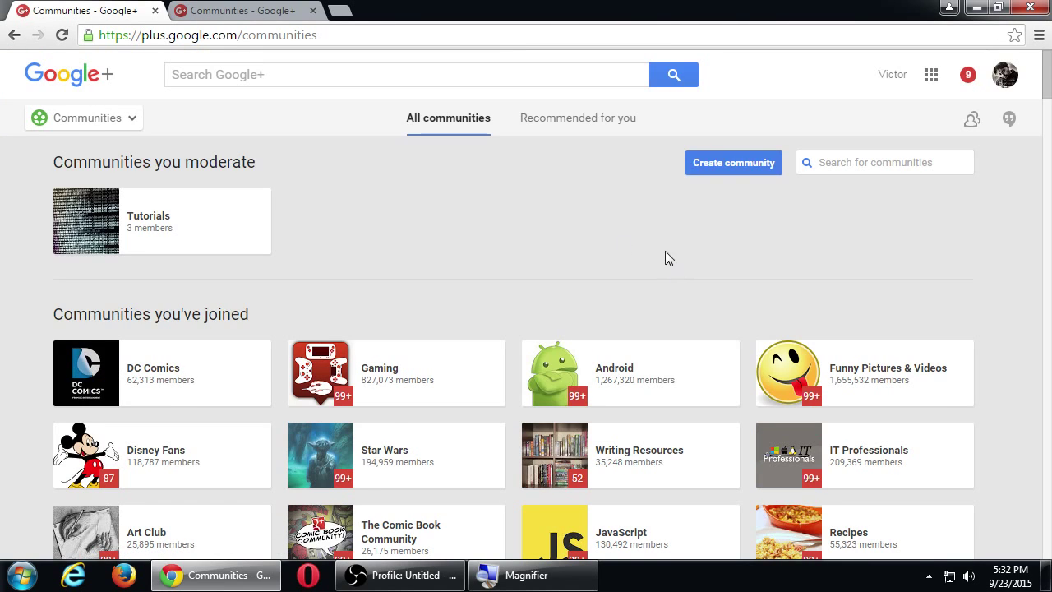
Visit your own profile page, then switch to the Communities tab.
mouse_move(122, 125)
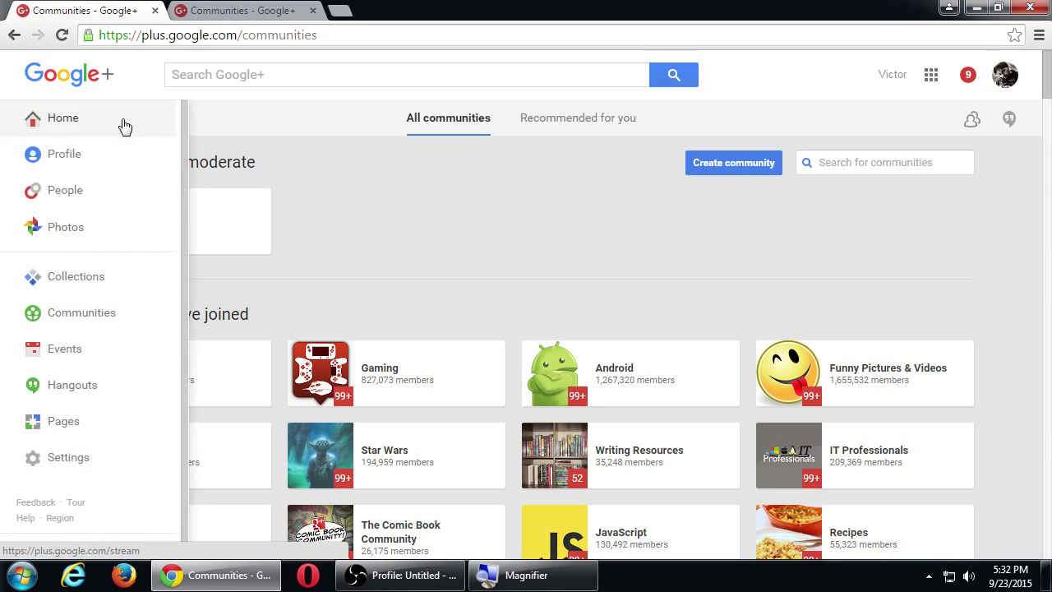
left_click(99, 157)
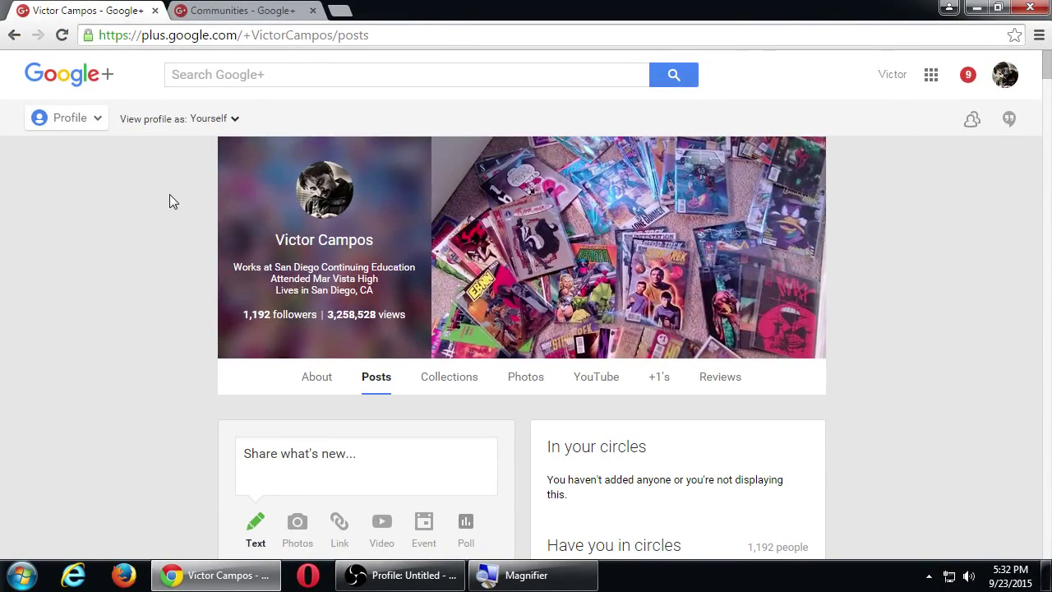
left_click(242, 10)
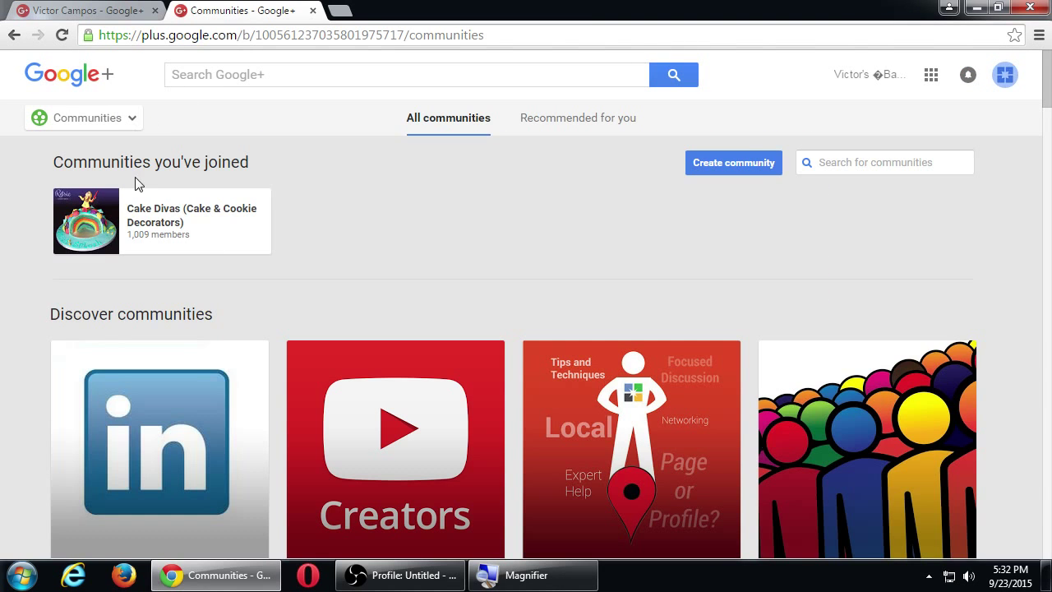
left_click(101, 119)
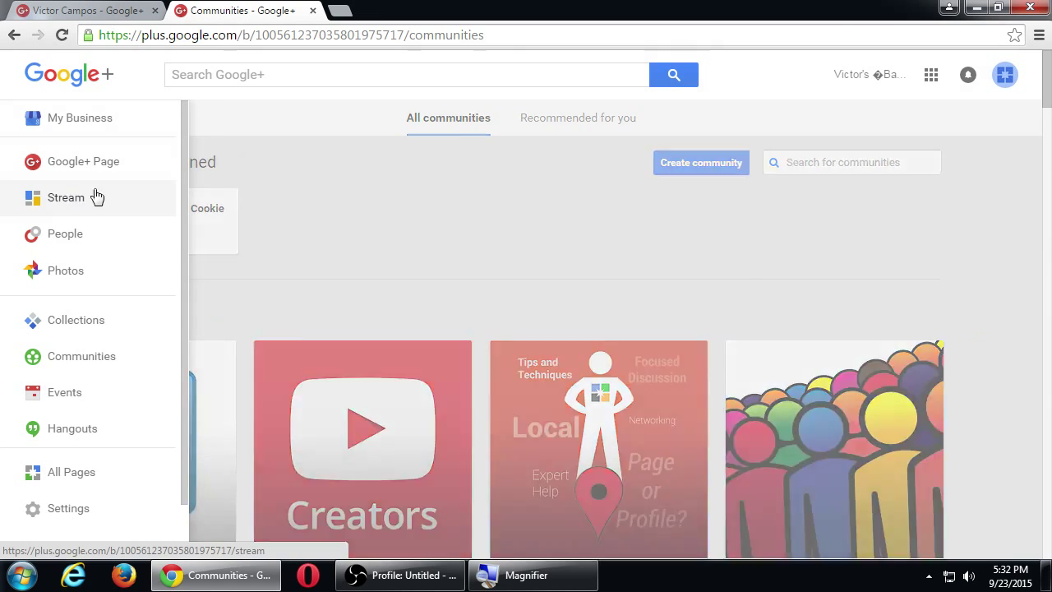
left_click(72, 200)
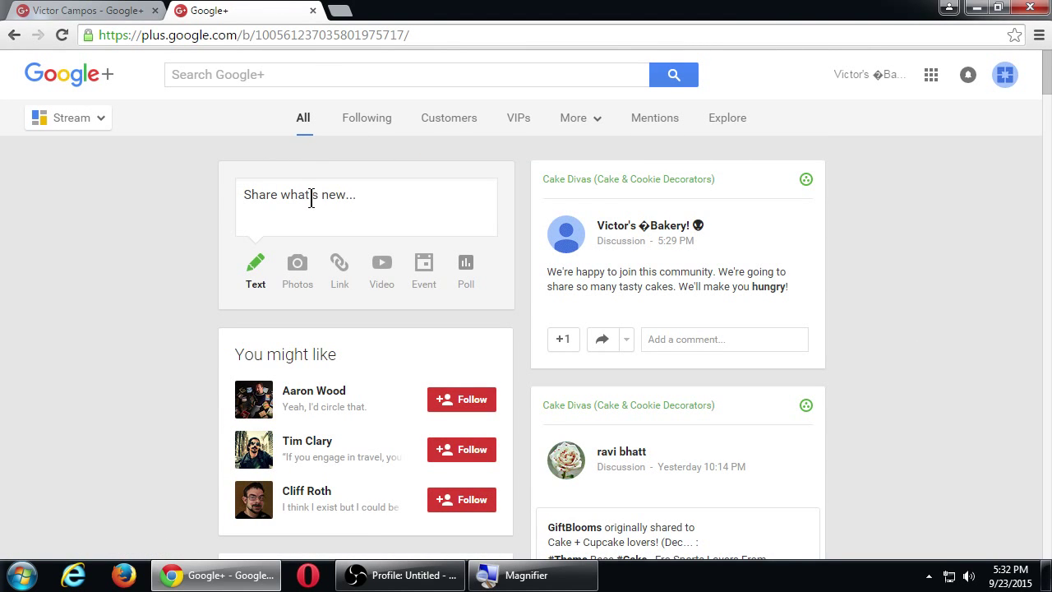
left_click(311, 198)
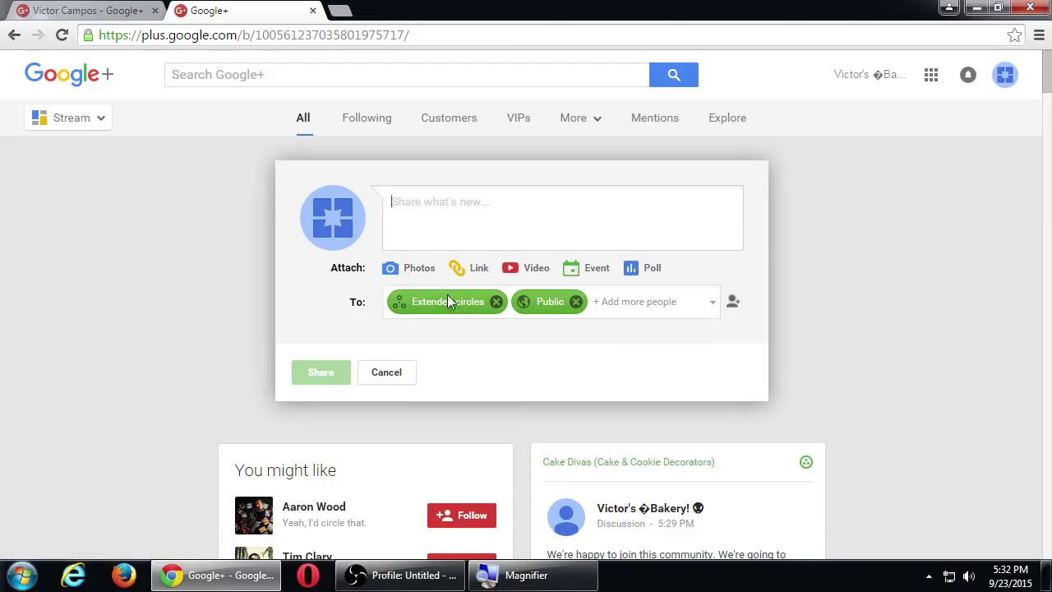
left_click(496, 302)
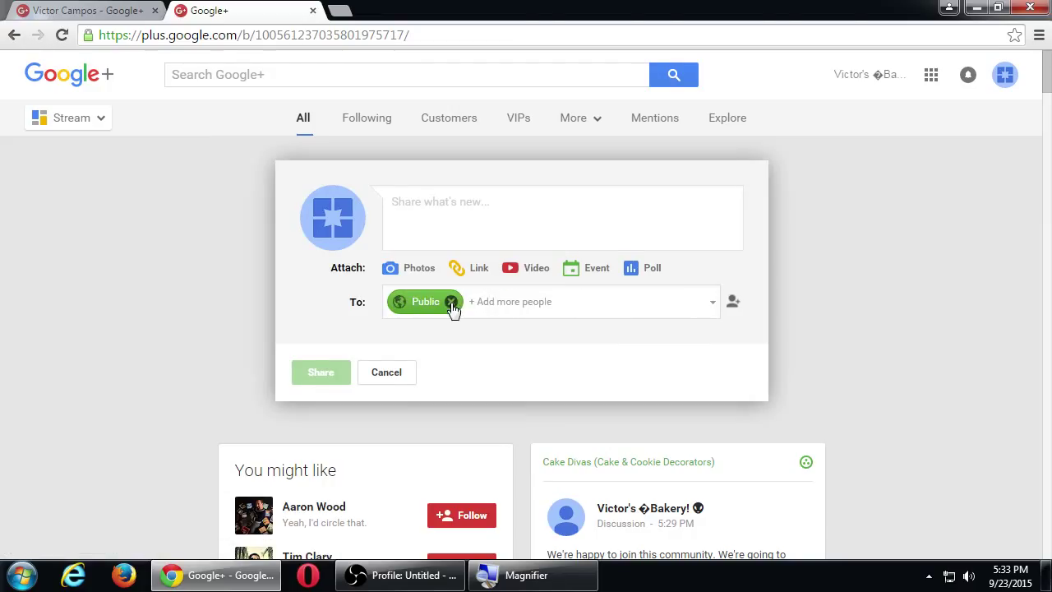
left_click(451, 302)
left_click(563, 302)
left_click_drag(719, 355, 717, 440)
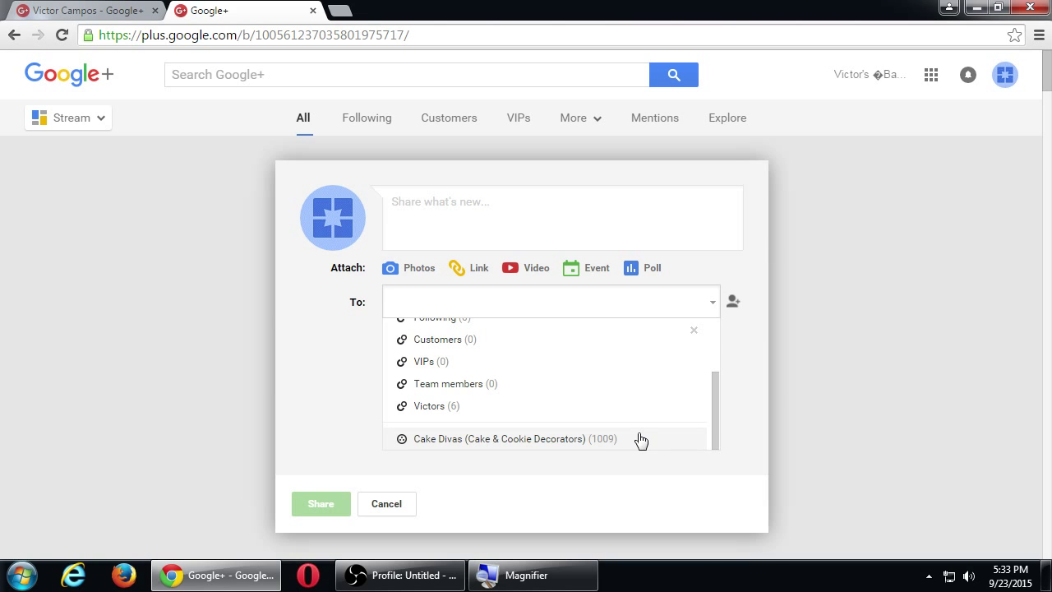
left_click(155, 250)
mouse_move(81, 129)
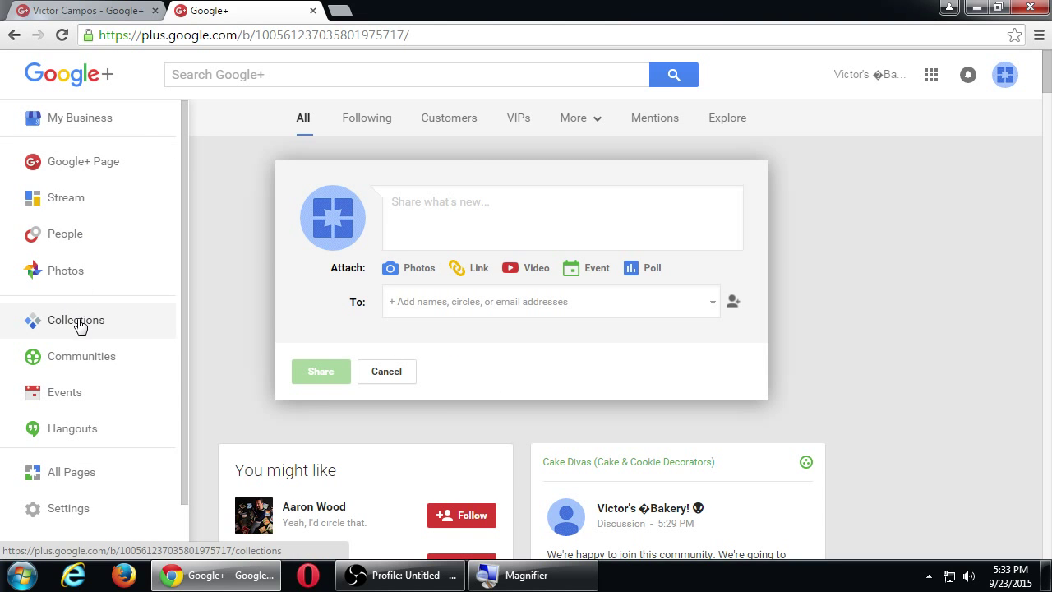
left_click(75, 361)
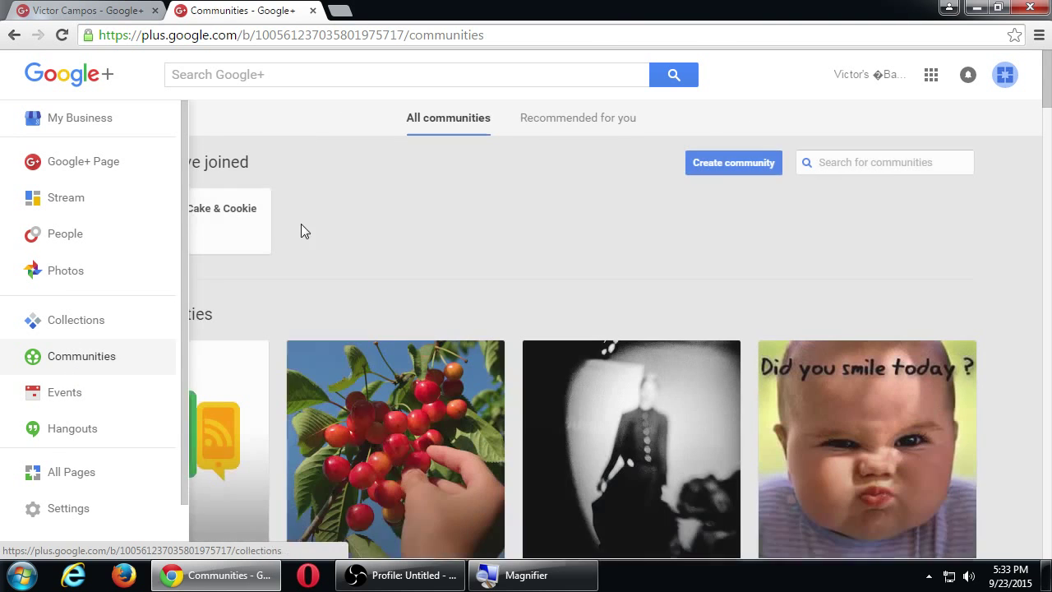
Open the Cake Divas (Cake & Cookie Decorators) card under your joined communities.
left_click(192, 223)
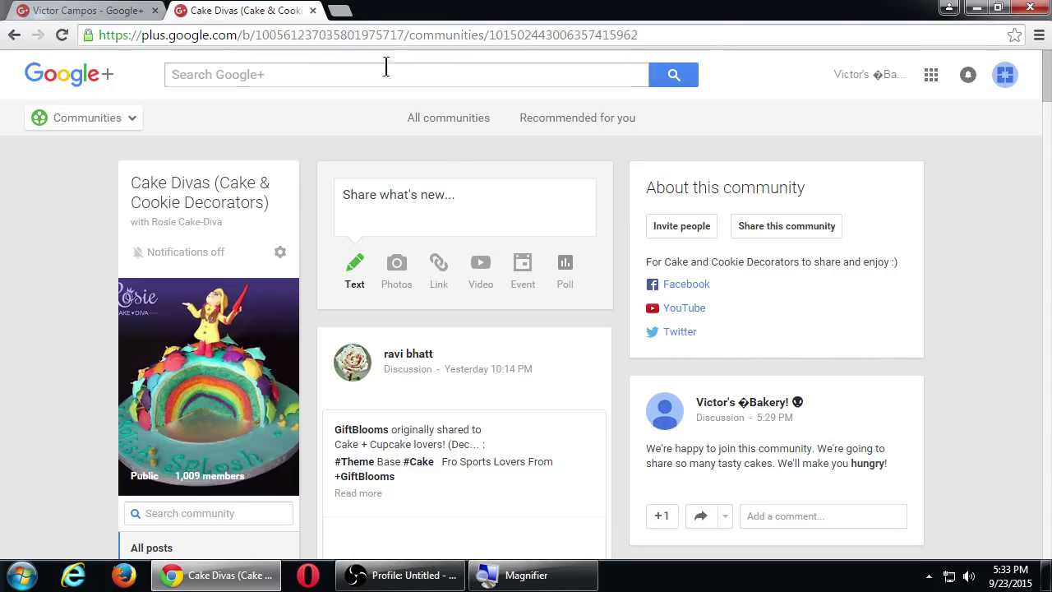
In a new tab, search Google Images for 'funny cookies'.
left_click(339, 11)
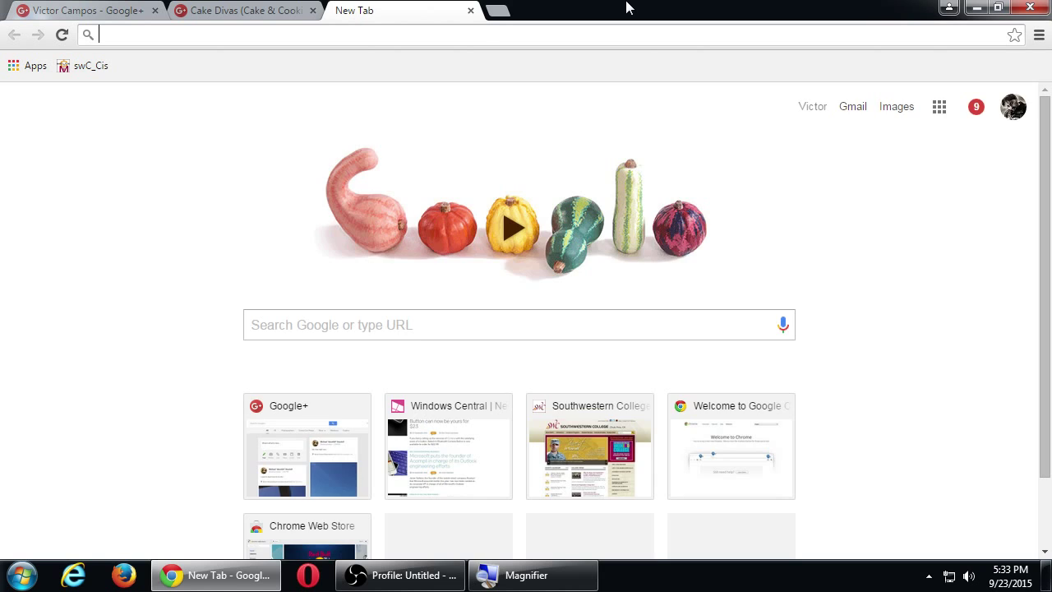
type("ri")
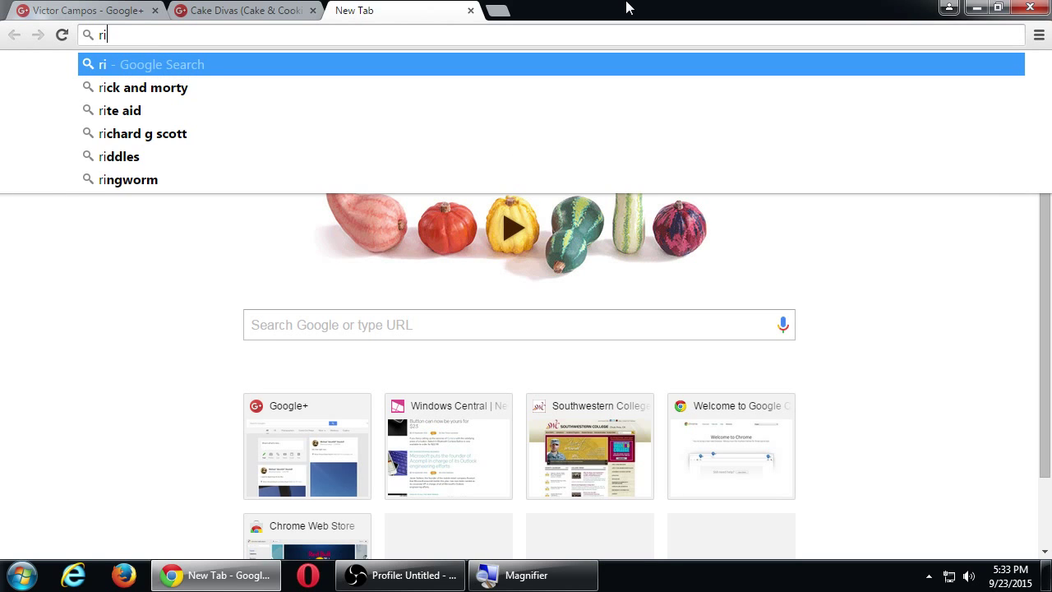
key("BackSpace")
key("BackSpace")
type("cookies")
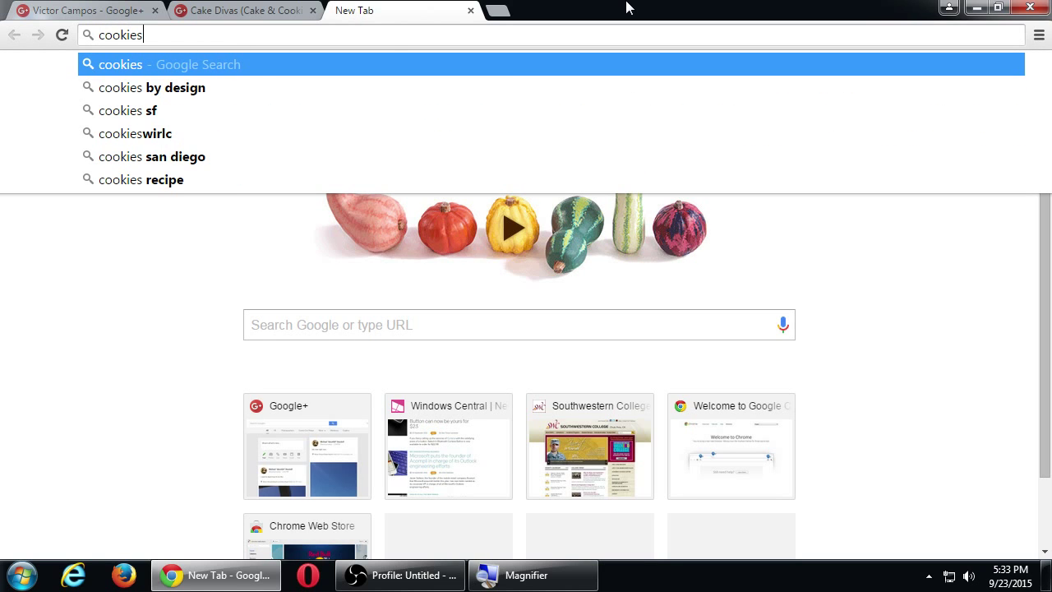
key("Home")
type("f")
type("unny")
key("Return")
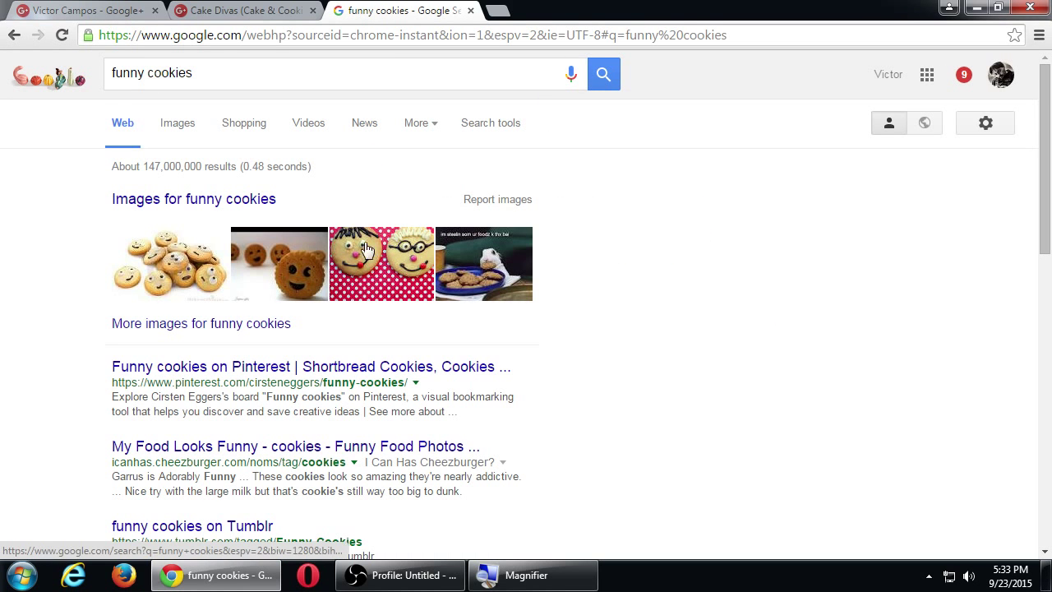
left_click(175, 131)
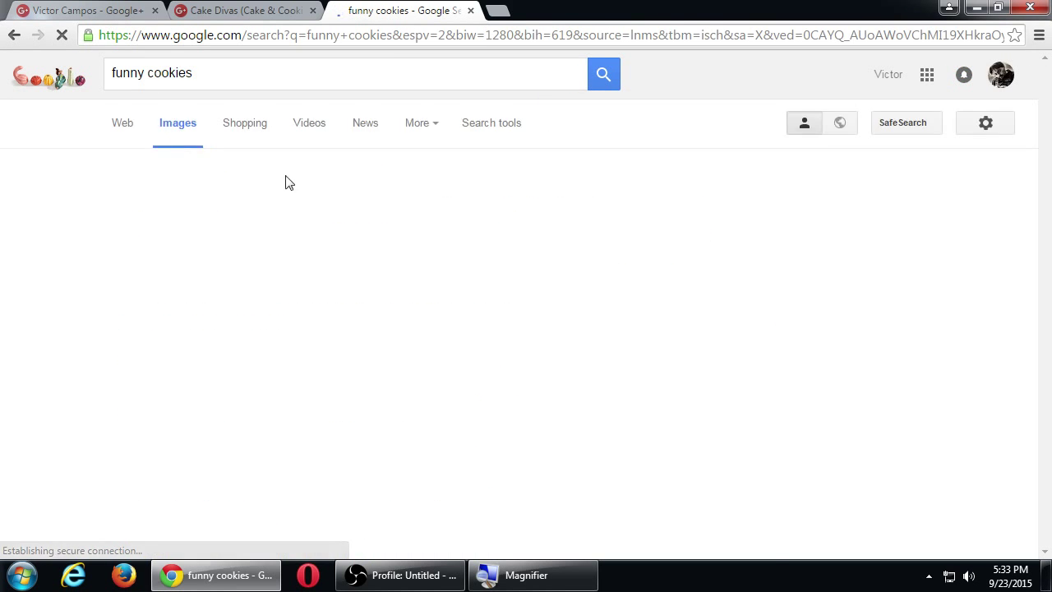
Find the SpongeBob cookies picture in the results and open it full-size.
scroll(350, 230, "down", 1)
scroll(352, 262, "down", 1)
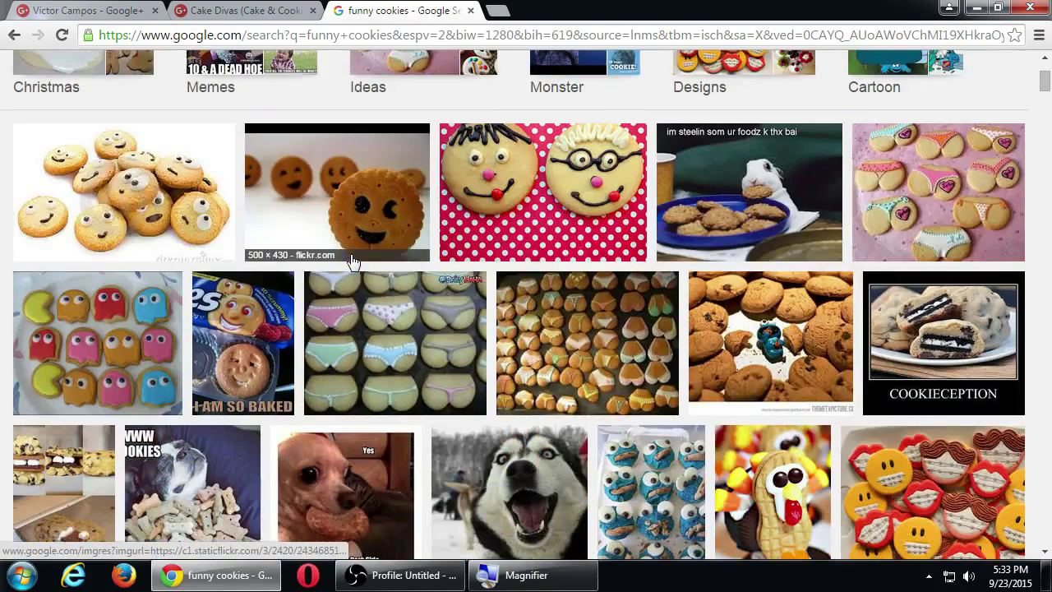
scroll(191, 337, "down", 1)
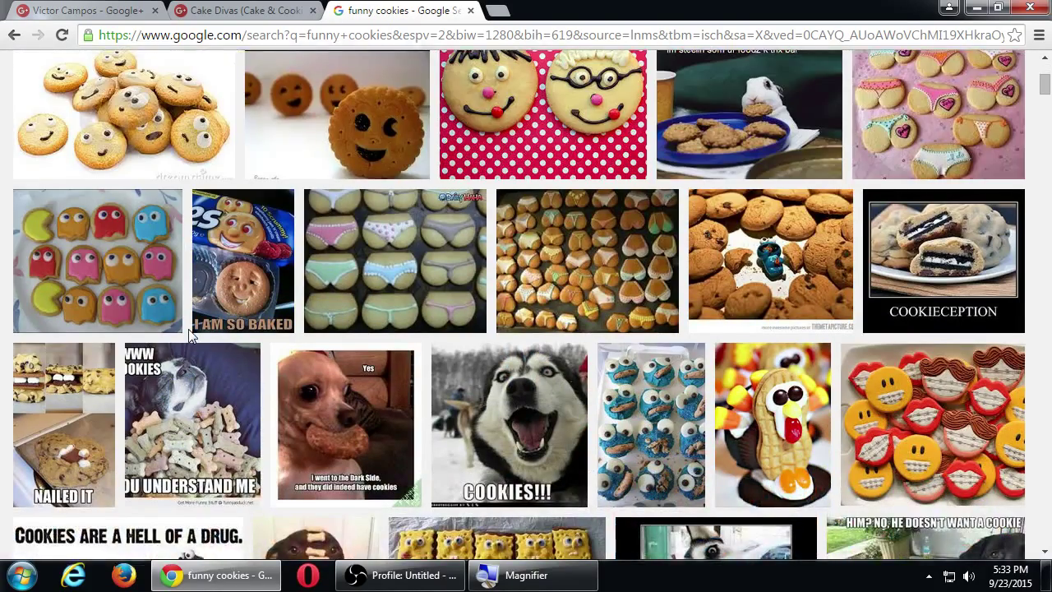
scroll(191, 337, "down", 2)
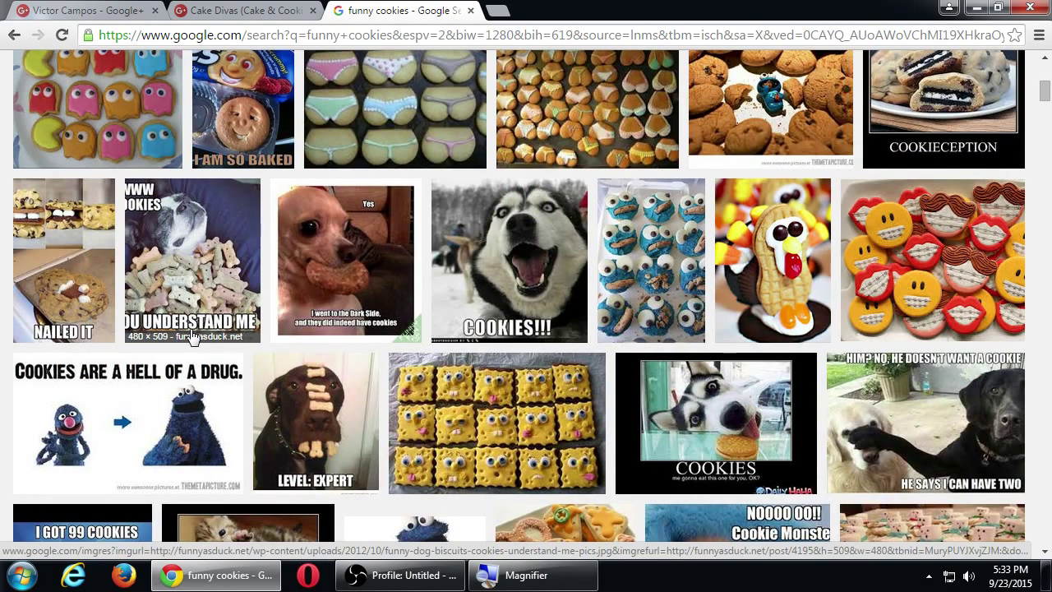
scroll(190, 337, "down", 1)
left_click(478, 324)
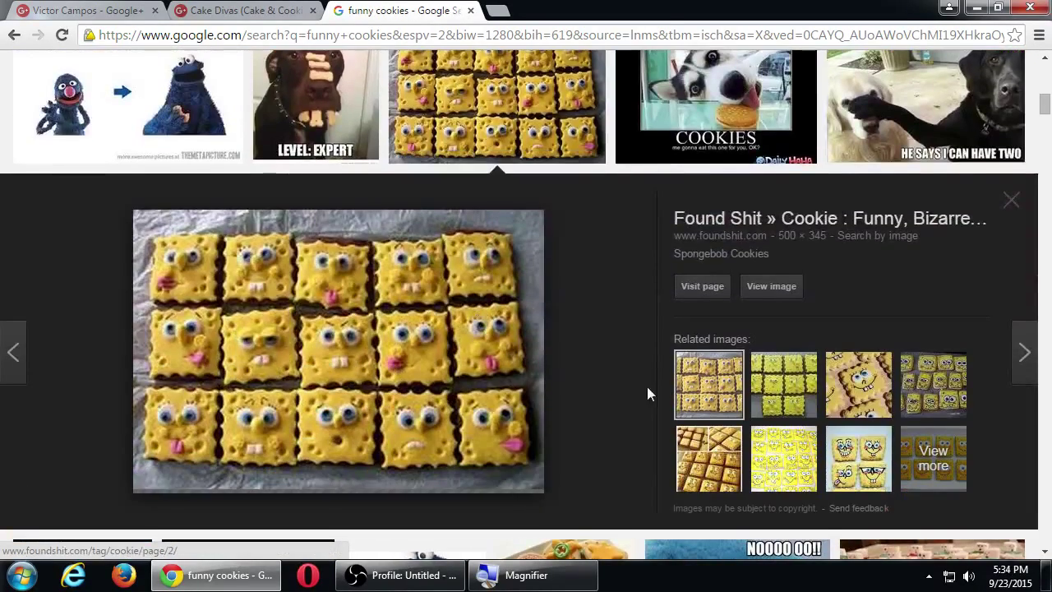
left_click(771, 286)
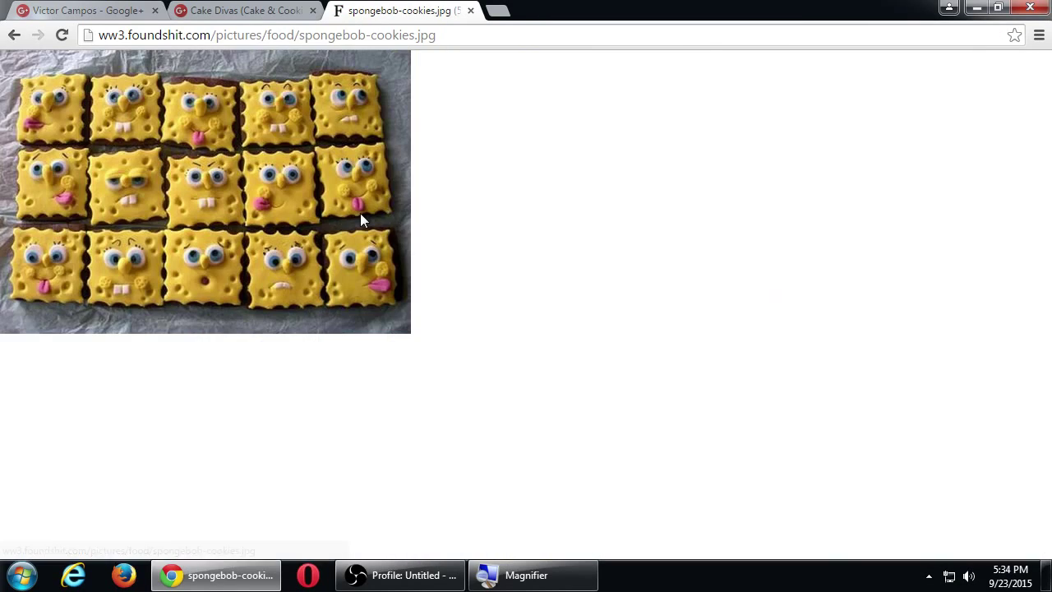
Save the picture to the Desktop as spongebob-cookies.jpg.
right_click(203, 178)
left_click(212, 189)
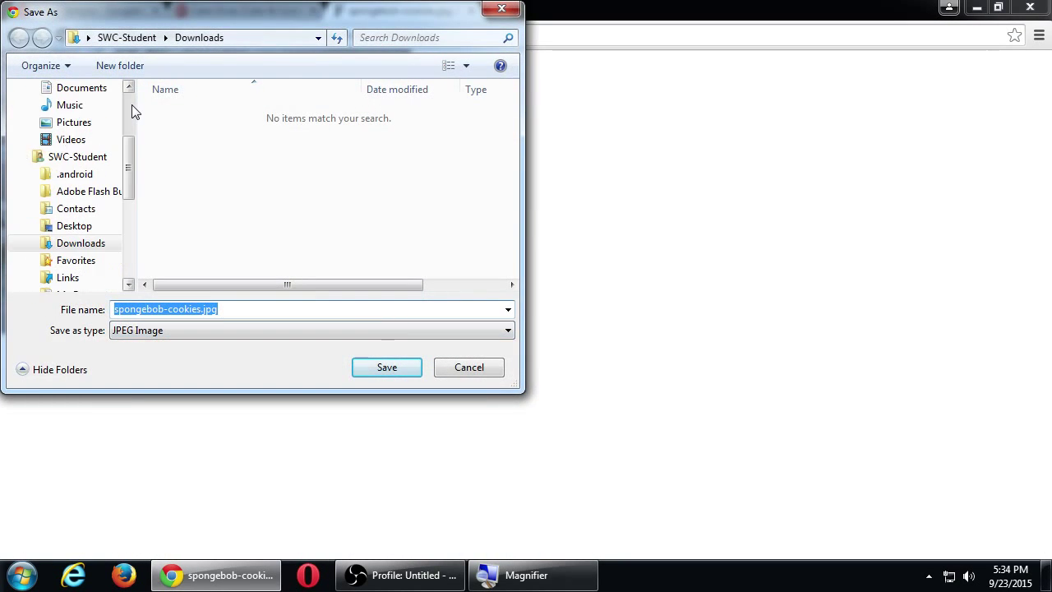
left_click(132, 105)
left_click(74, 112)
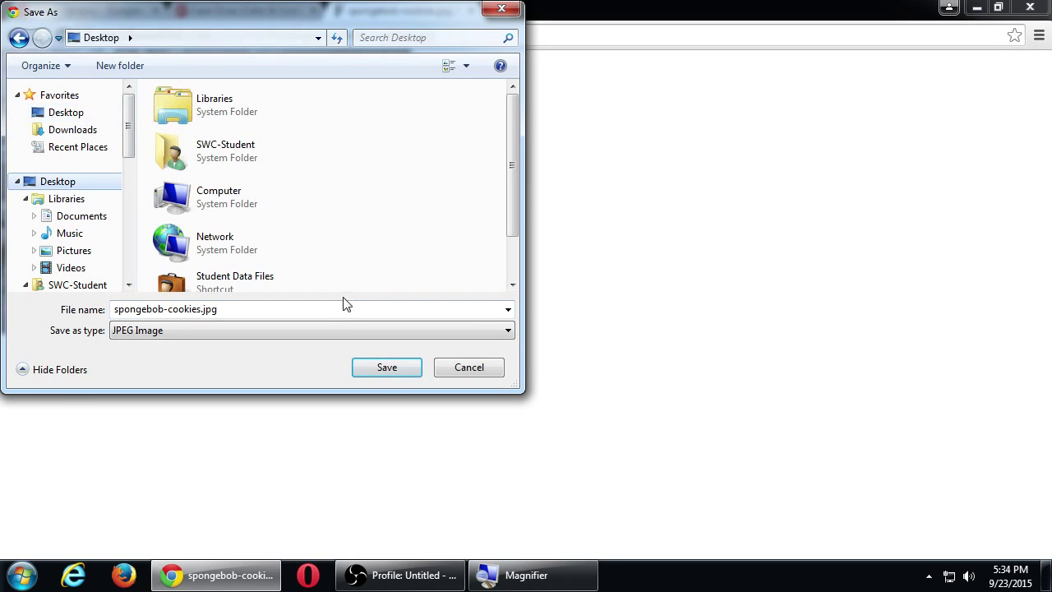
left_click(368, 367)
left_click(108, 10)
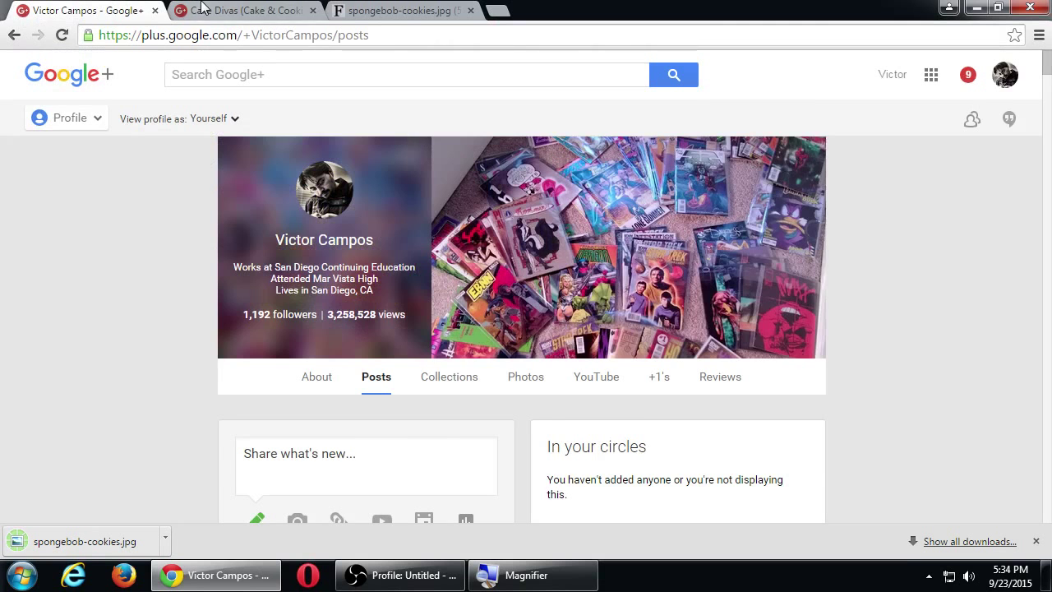
Start a photo post in the Cake Divas community with spongebob-cookies.jpg attached.
left_click(203, 10)
left_click(403, 269)
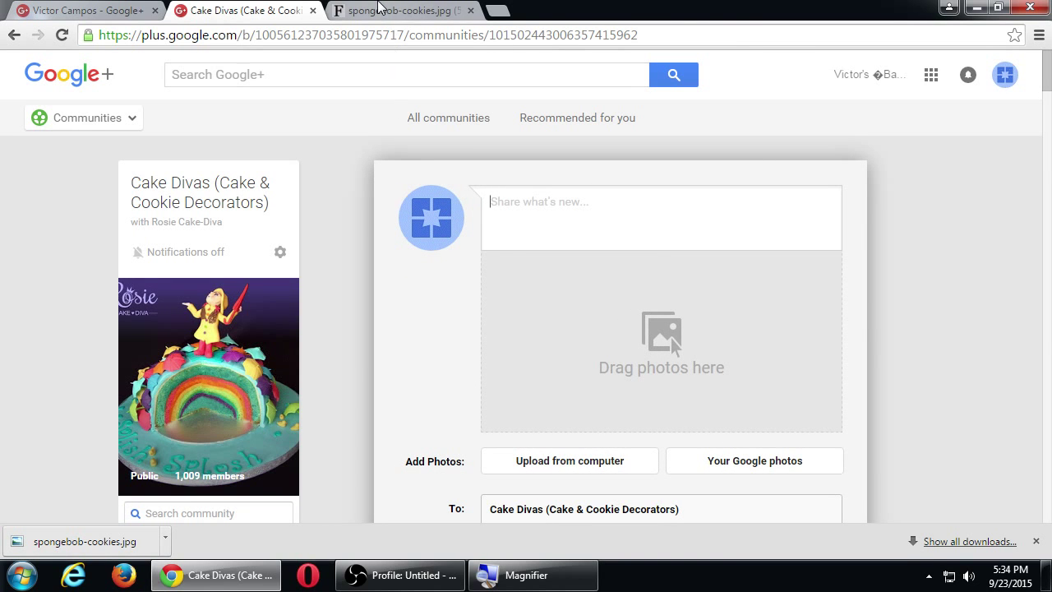
left_click(593, 303)
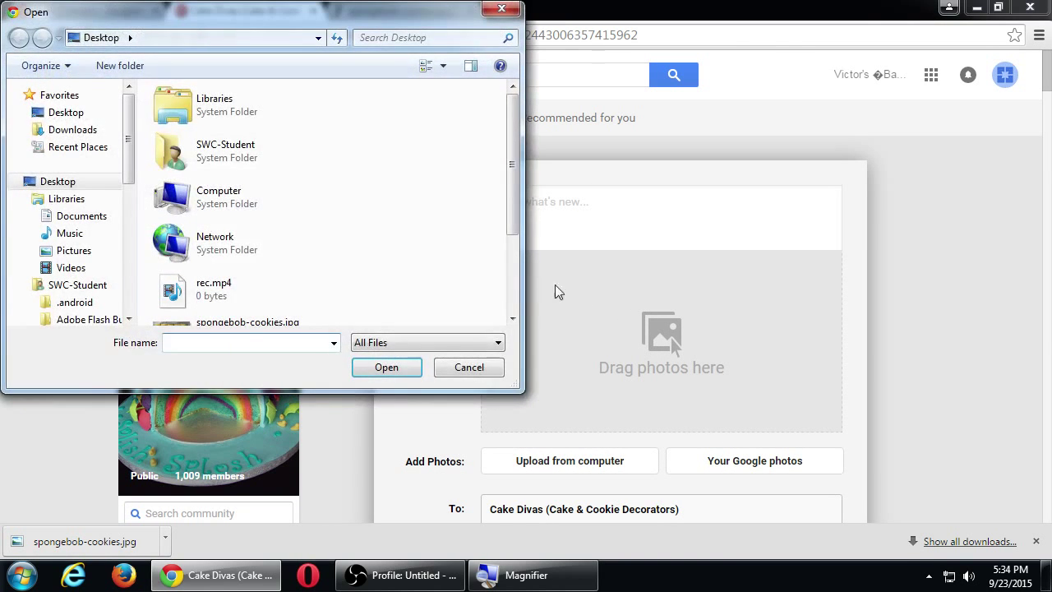
left_click_drag(524, 277, 639, 281)
double_click(444, 195)
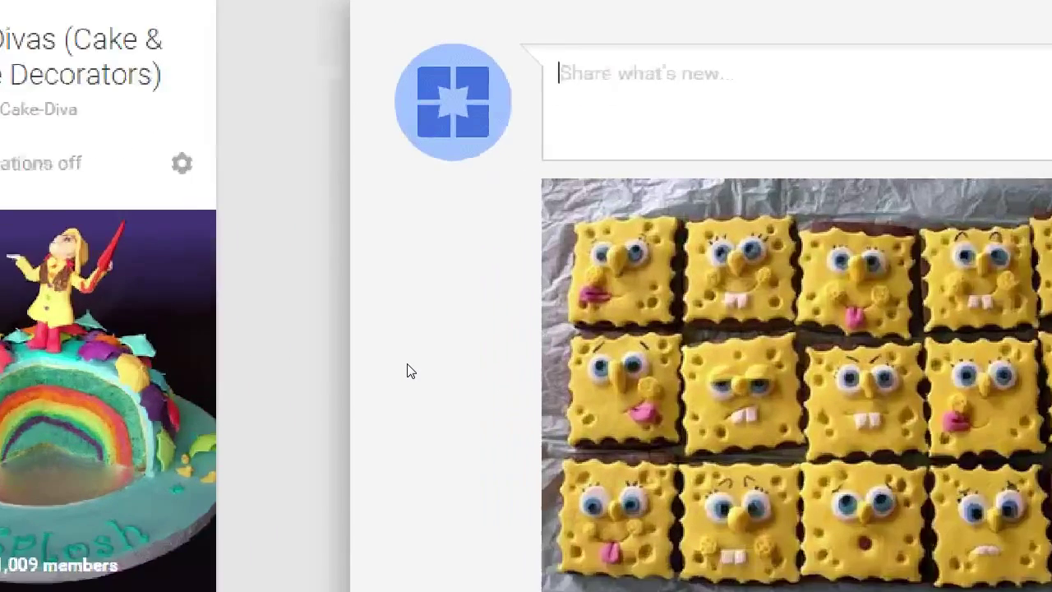
Caption the post 'What's the wackiest cookie you've eaten?' and share it to Cake Divas.
type("What's the")
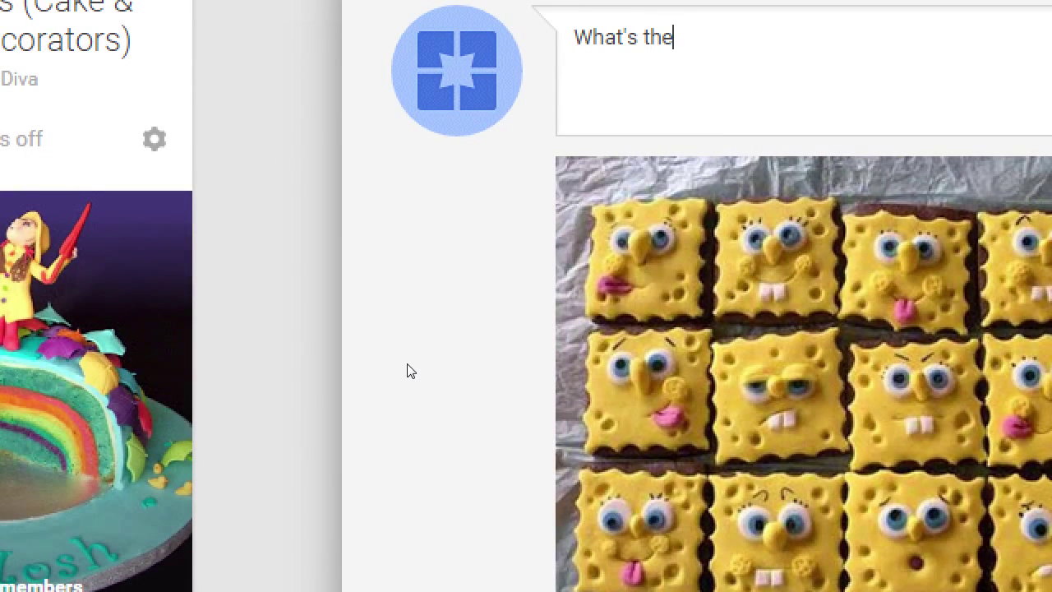
type(" wackies")
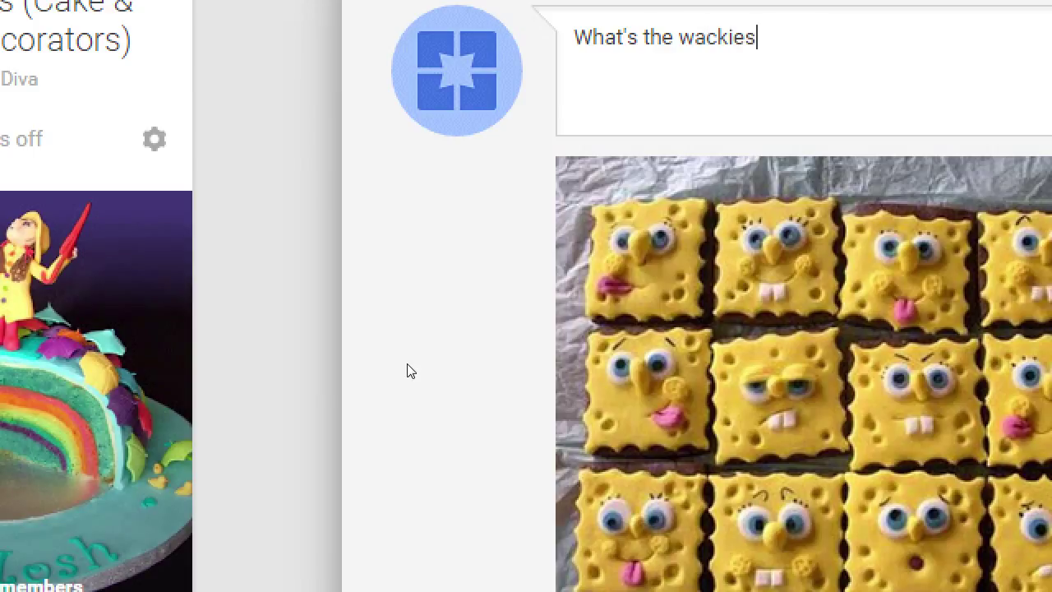
type("t cookie you")
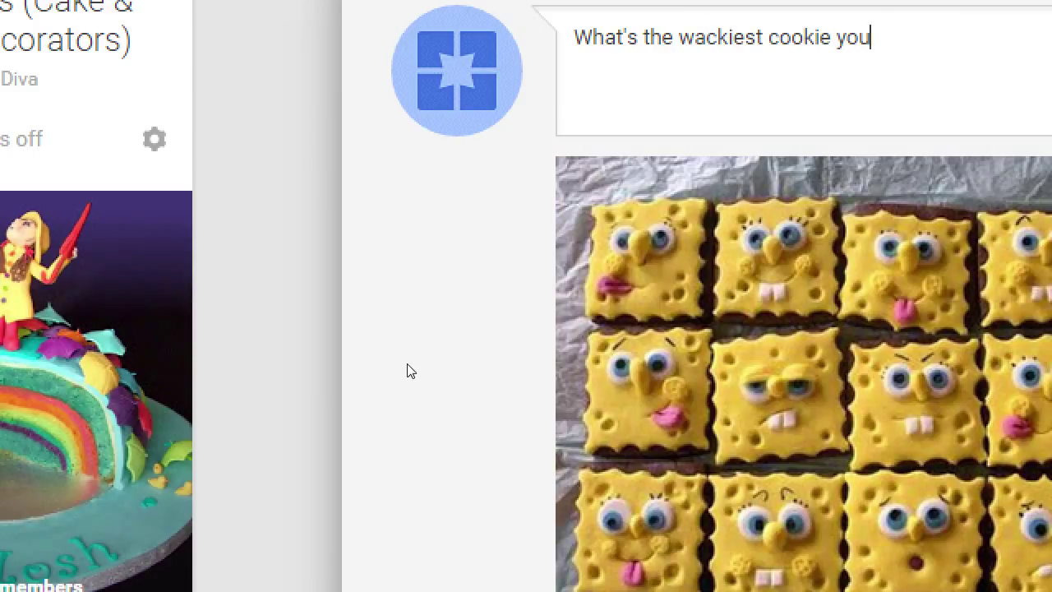
type("'ve eaten?")
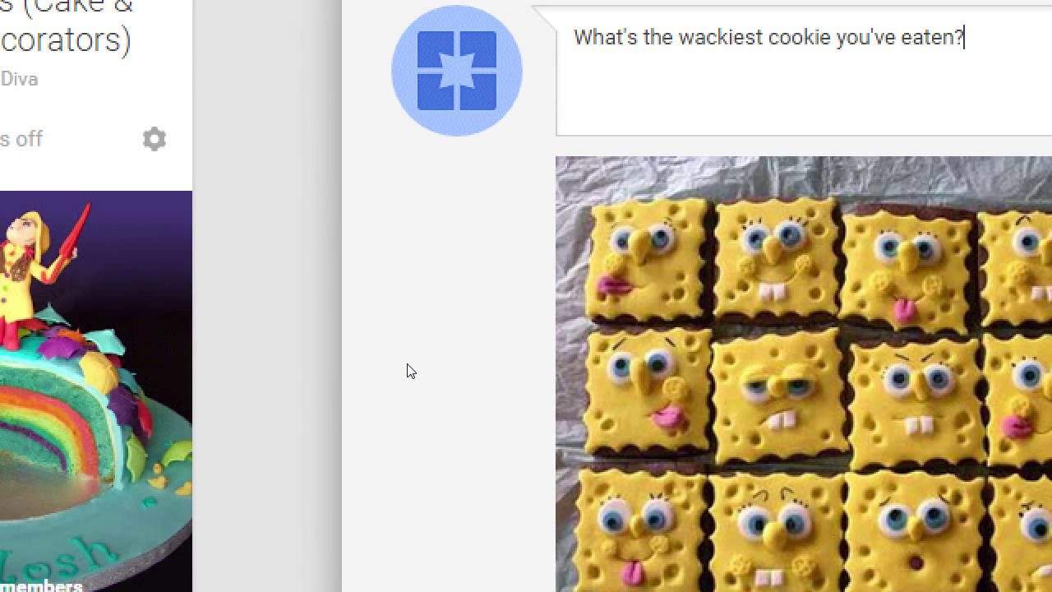
scroll(419, 366, "down", 1)
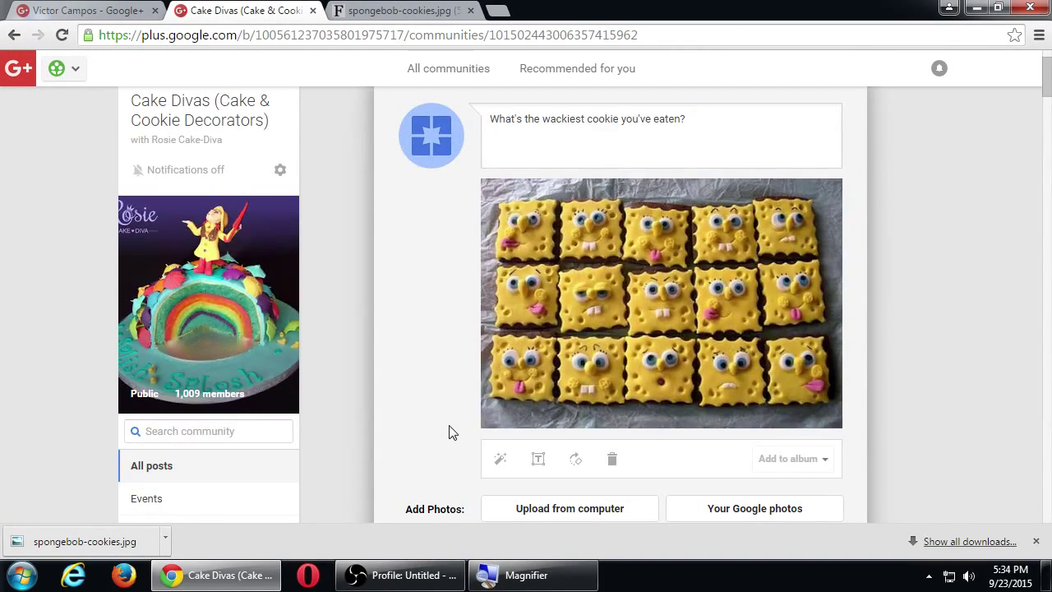
scroll(449, 427, "down", 1)
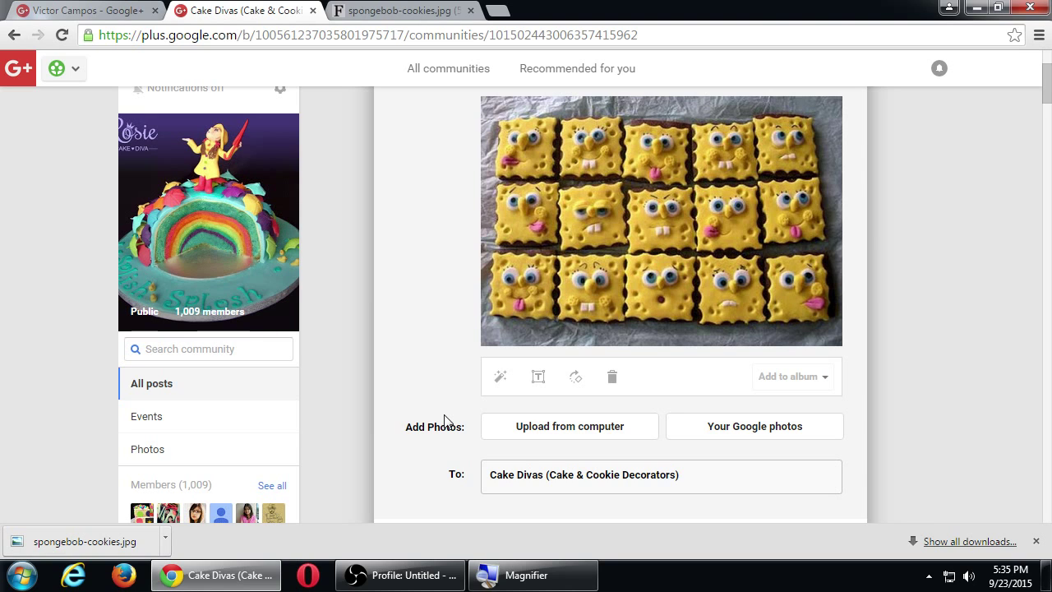
scroll(458, 501, "down", 1)
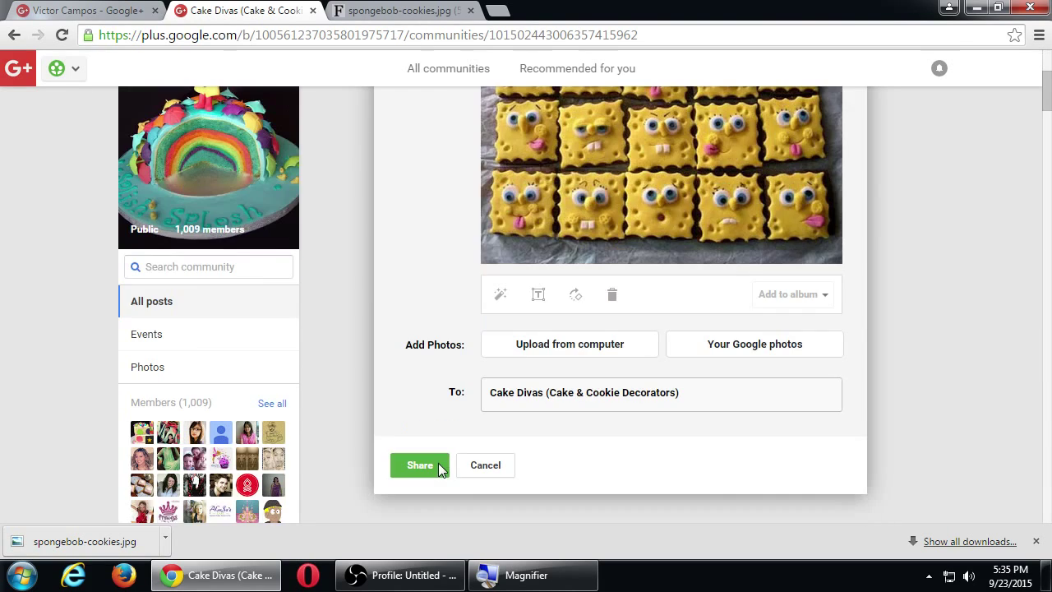
left_click(433, 467)
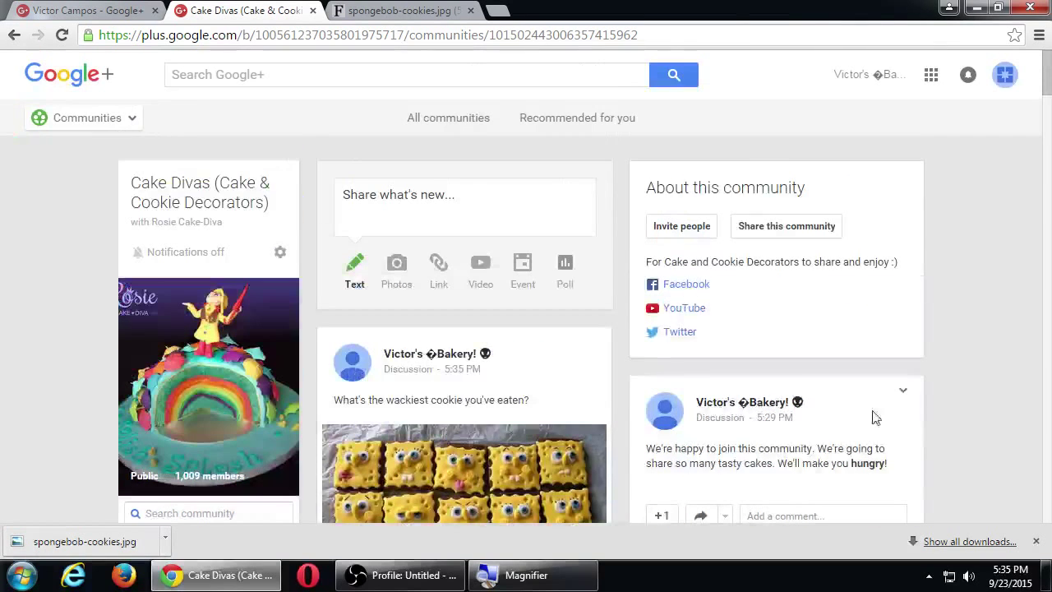
Go to the bakery's Google+ Page posts, find the new cookie post, and dismiss the downloads bar.
left_click(137, 124)
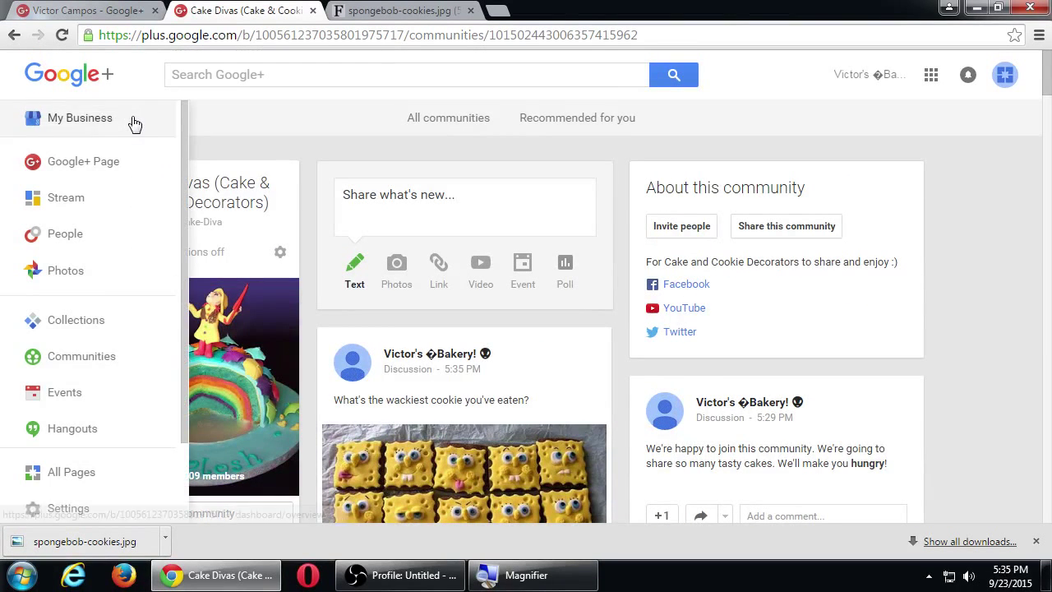
left_click(104, 162)
scroll(639, 258, "down", 4)
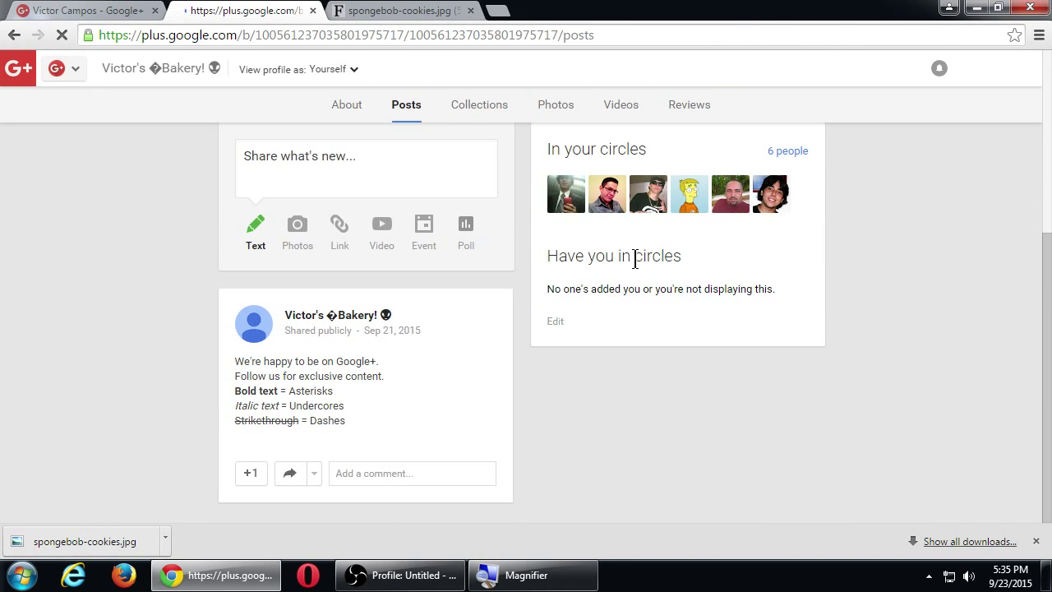
scroll(723, 270, "down", 6)
scroll(777, 297, "up", 1)
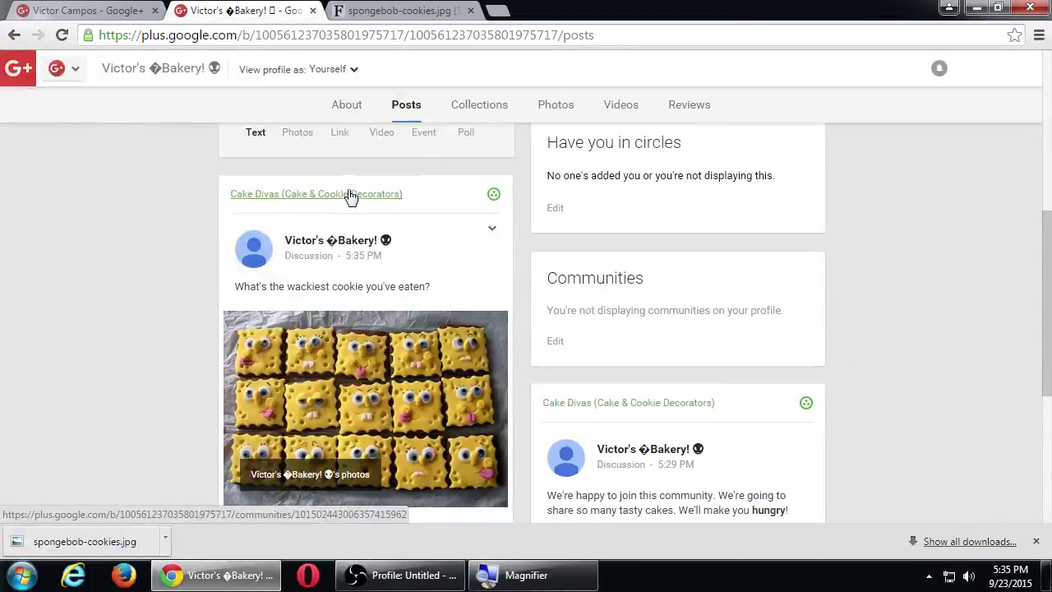
left_click(1036, 541)
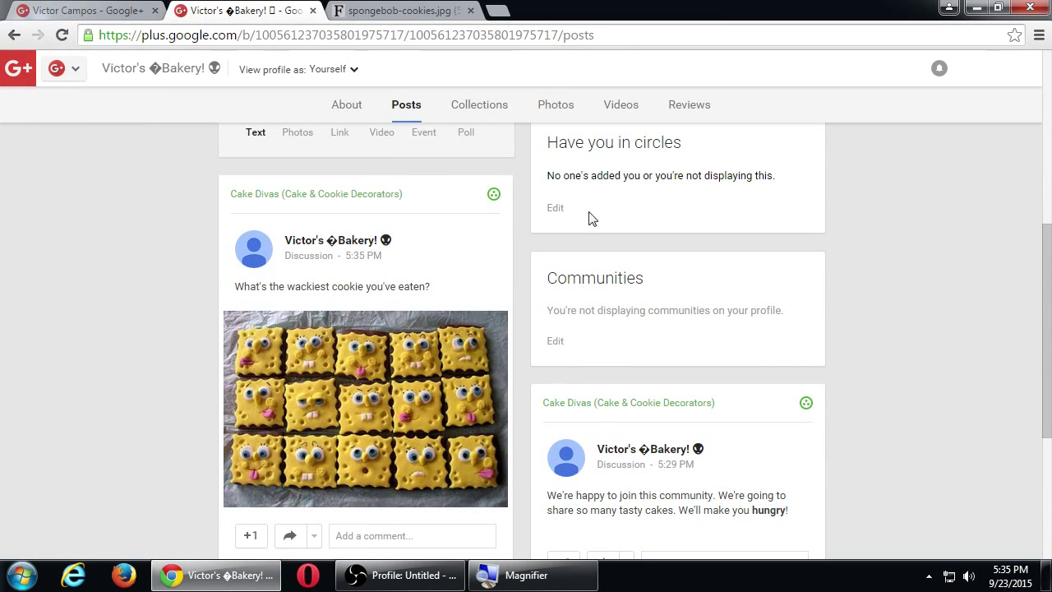
Open the Traveling community from the Communities list.
mouse_move(16, 77)
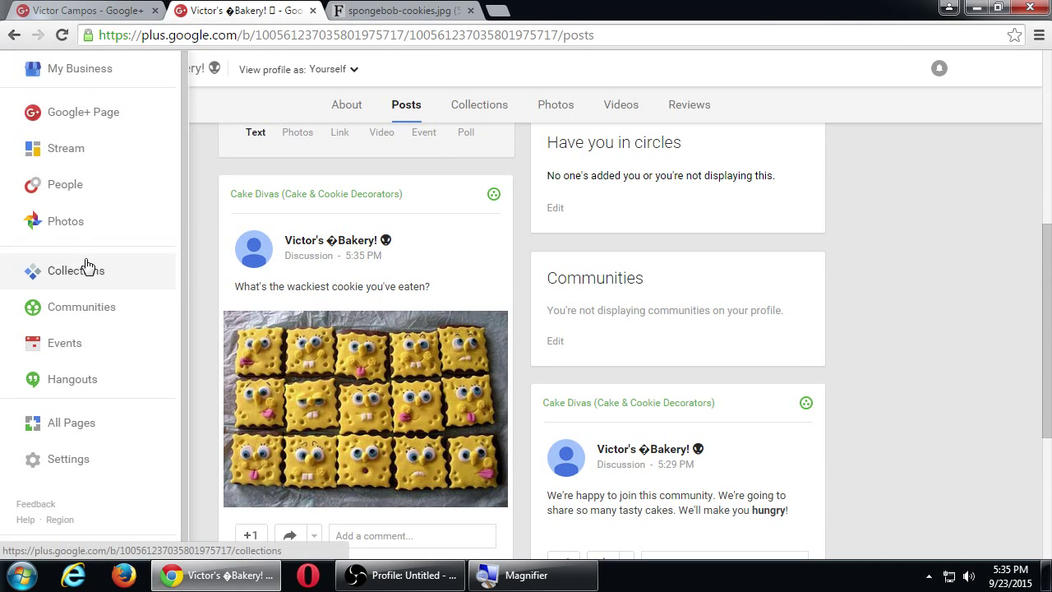
left_click(94, 306)
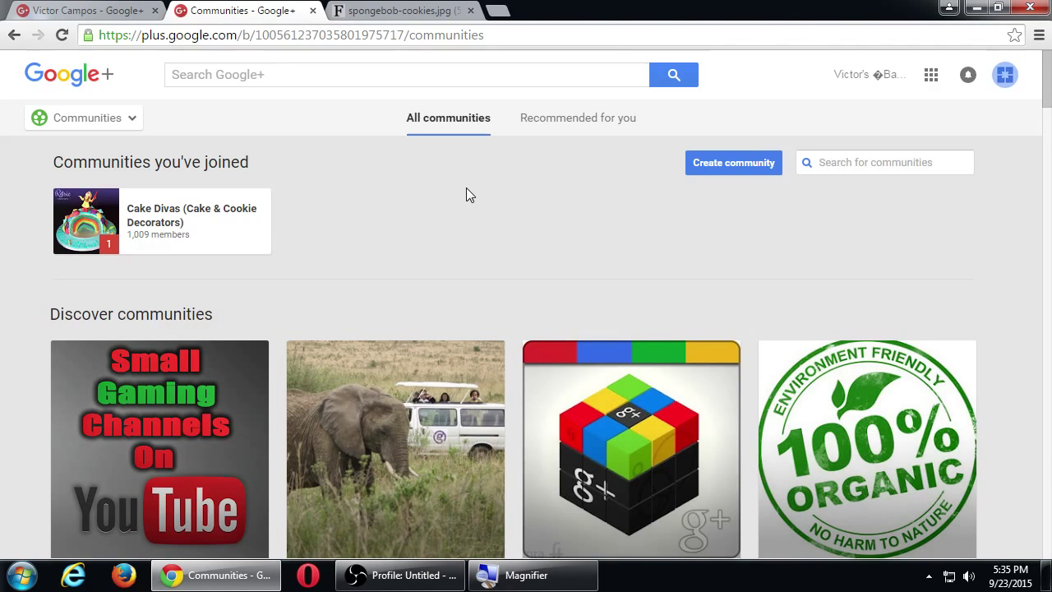
scroll(533, 194, "down", 4)
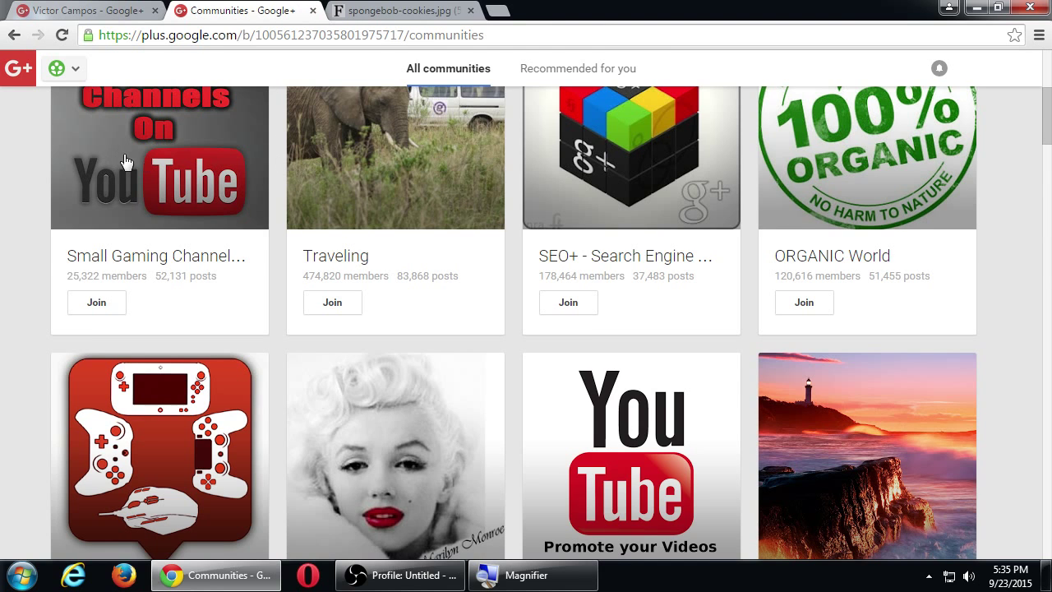
left_click(352, 150)
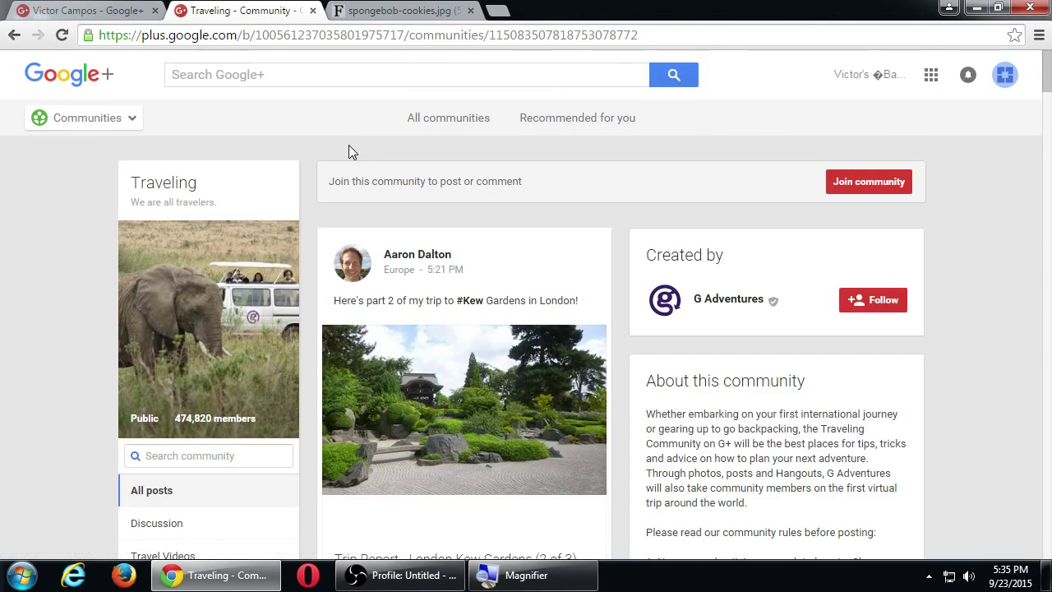
+1 the Copenhagen food post and attempt to add a comment.
scroll(354, 156, "down", 2)
scroll(365, 173, "down", 6)
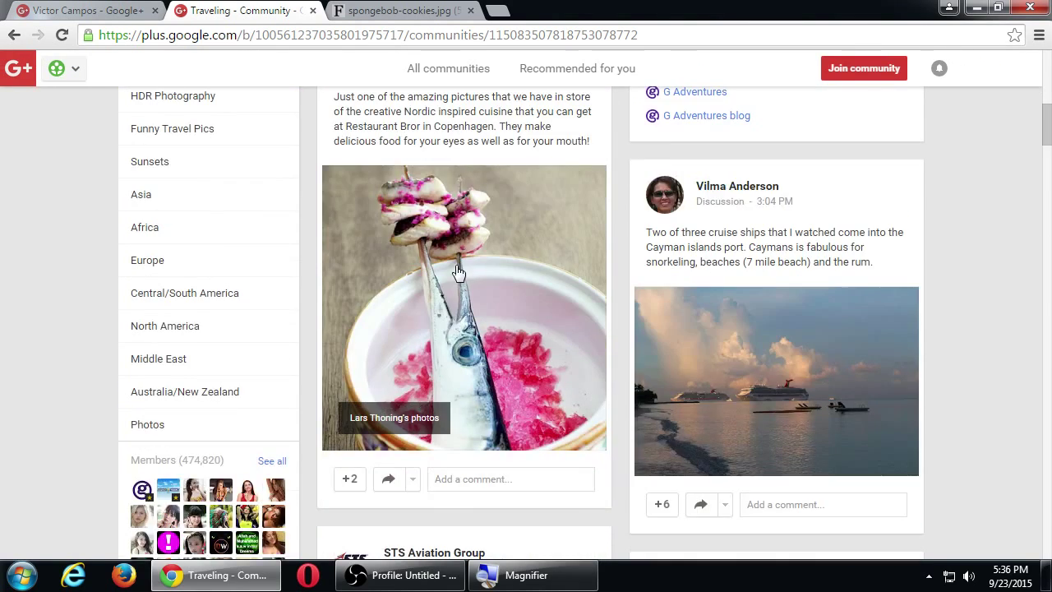
left_click(452, 271)
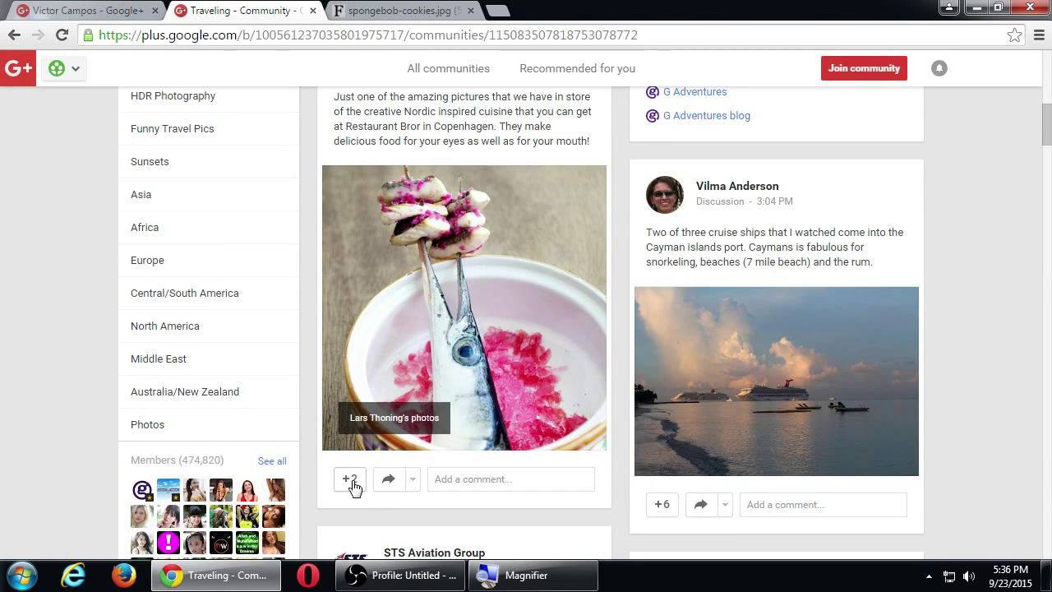
left_click(350, 480)
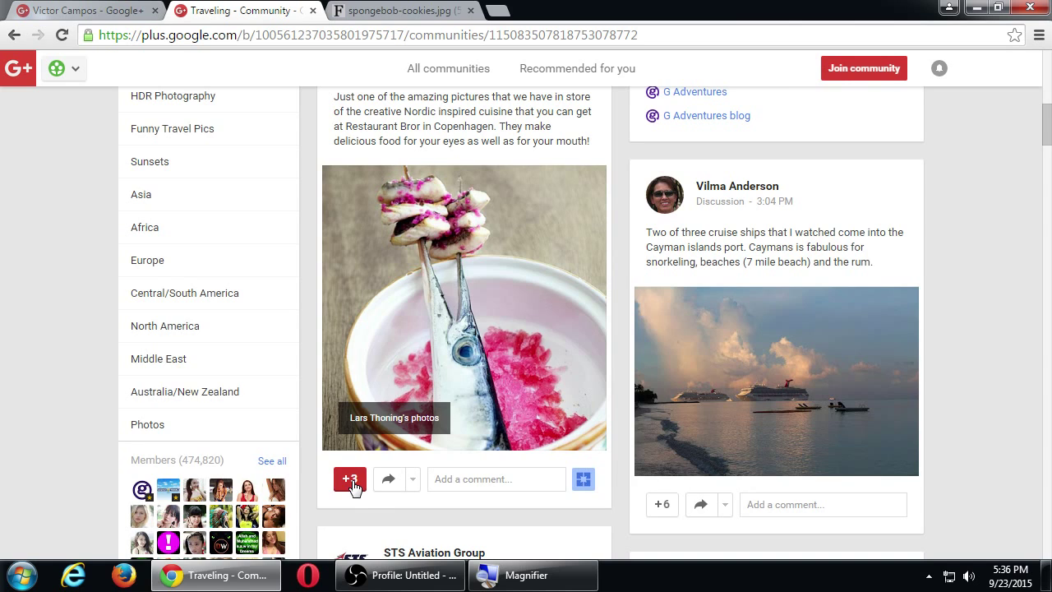
scroll(352, 487, "up", 2)
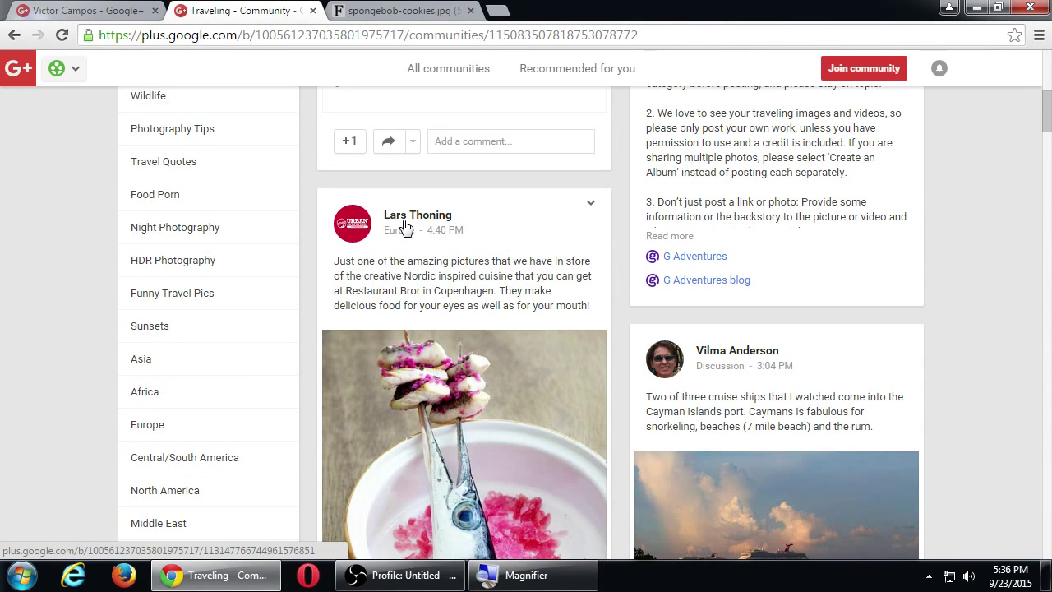
scroll(405, 329, "down", 3)
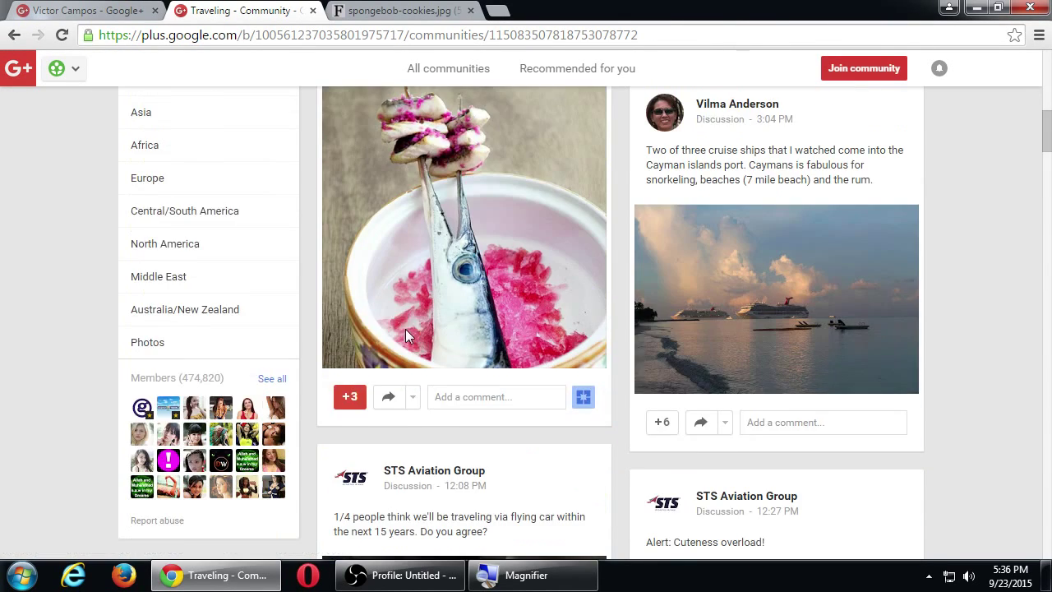
left_click(498, 396)
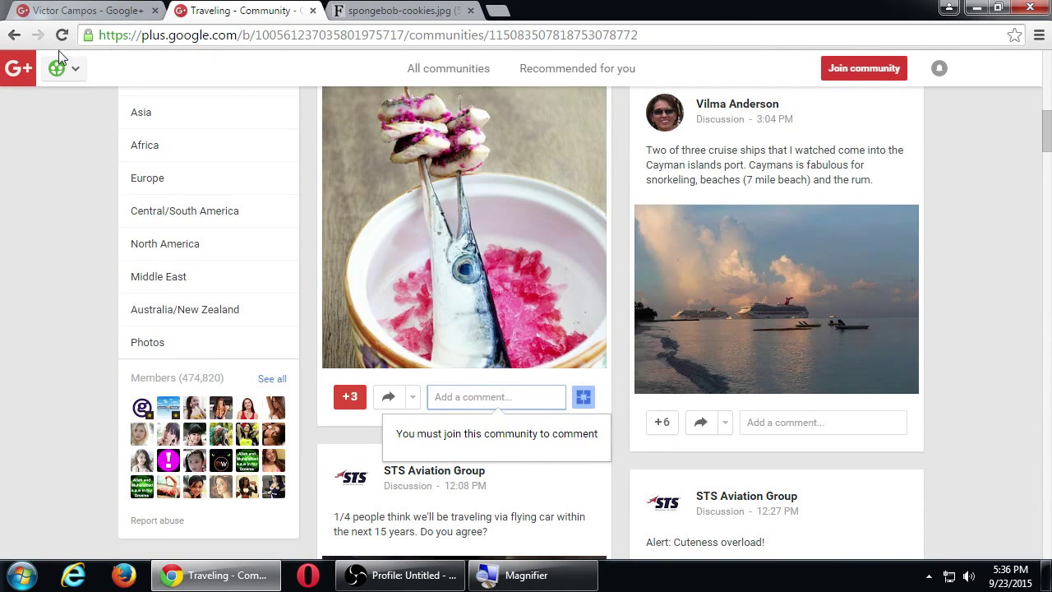
Go back to the Communities page and browse the Discover communities cards.
left_click(16, 36)
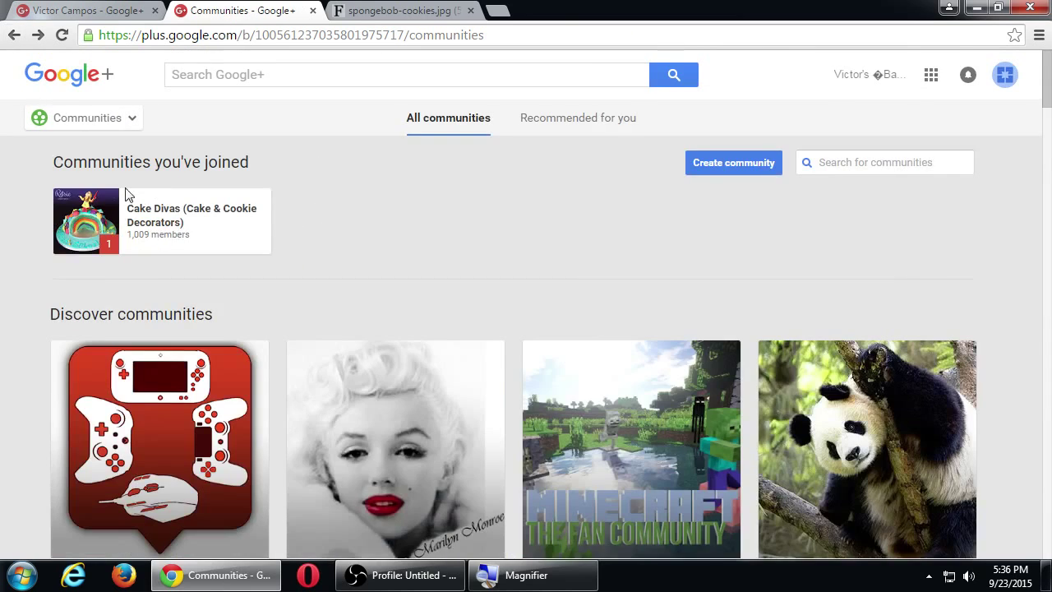
scroll(129, 193, "down", 4)
scroll(308, 277, "down", 7)
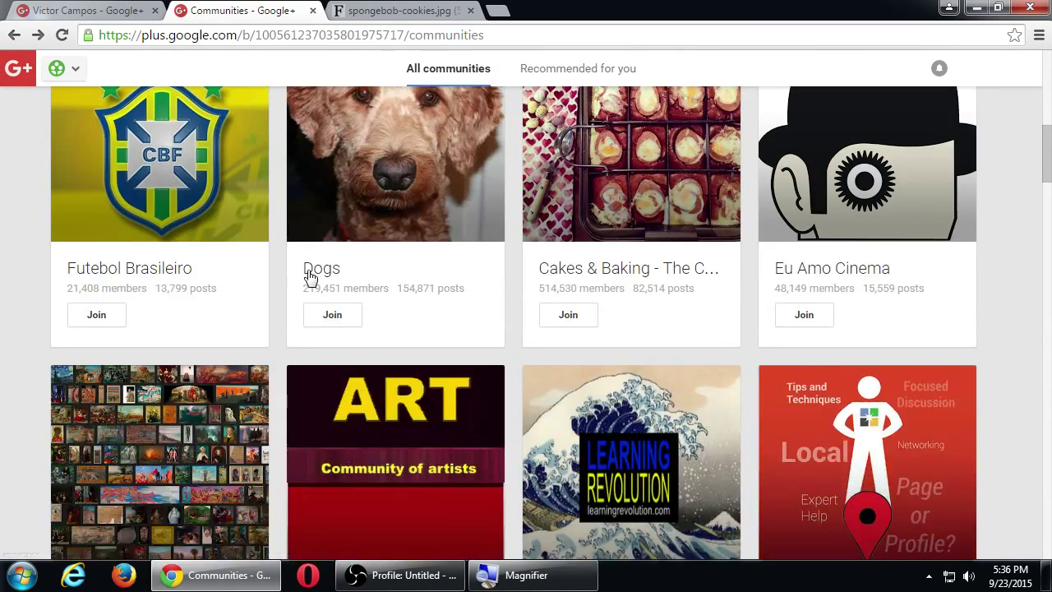
scroll(311, 277, "down", 3)
scroll(308, 275, "up", 3)
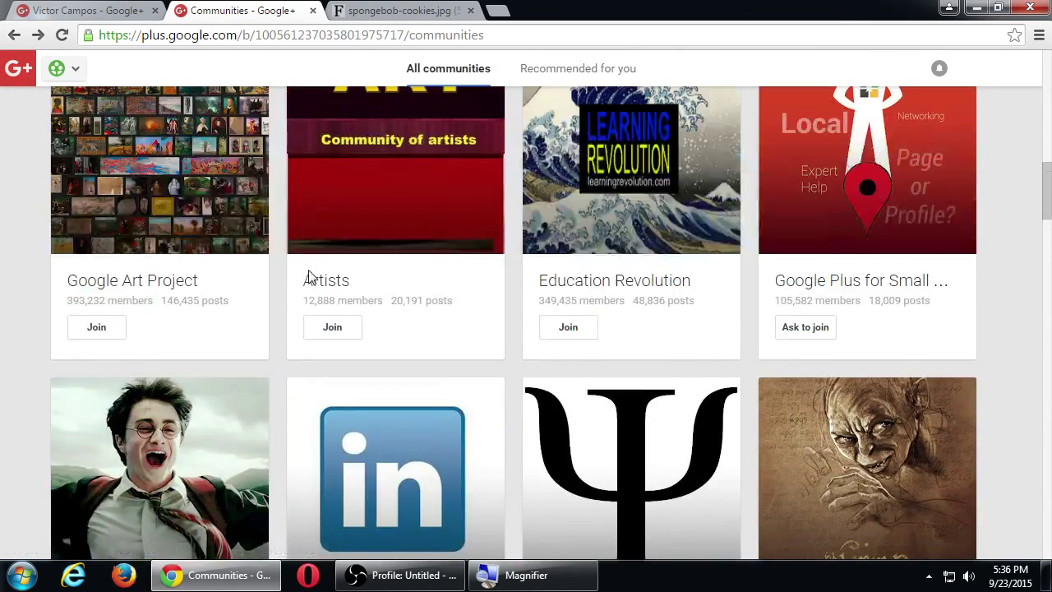
scroll(893, 338, "up", 1)
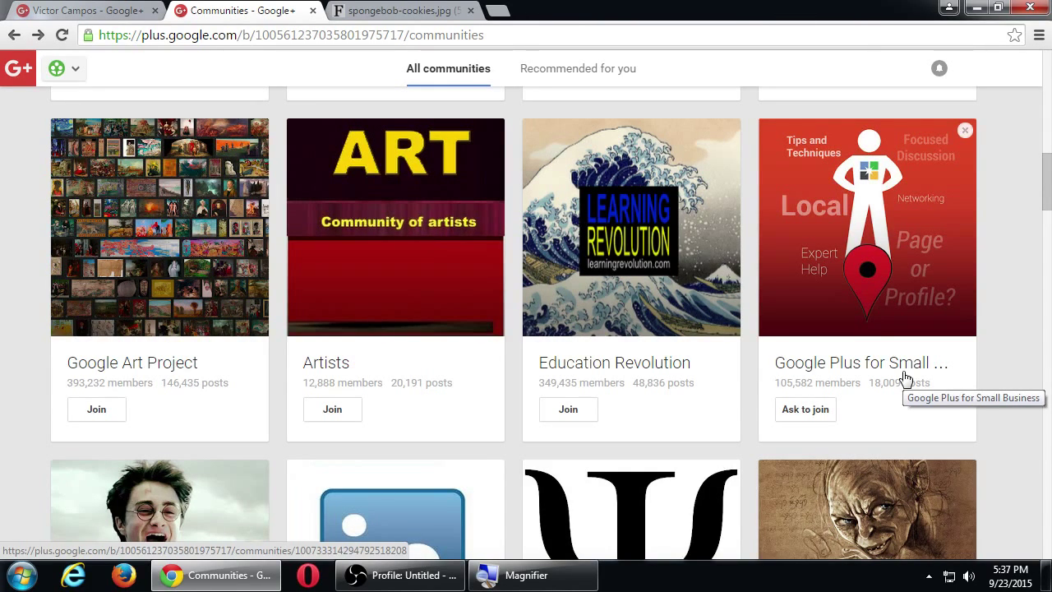
Open the Google Plus for Small Business community and read its pinned welcome post and About section.
left_click(861, 283)
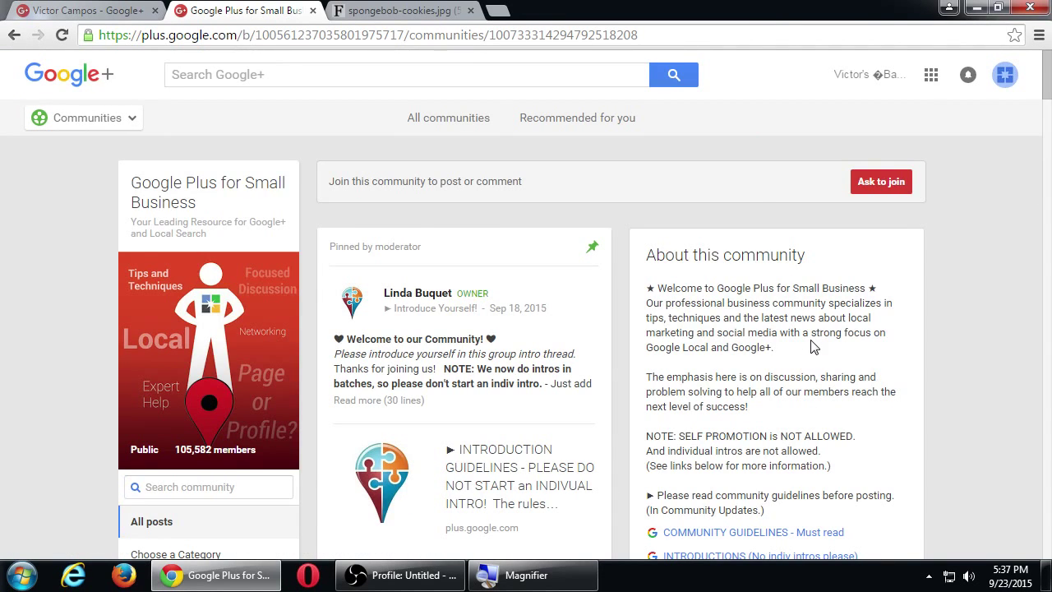
scroll(576, 374, "down", 1)
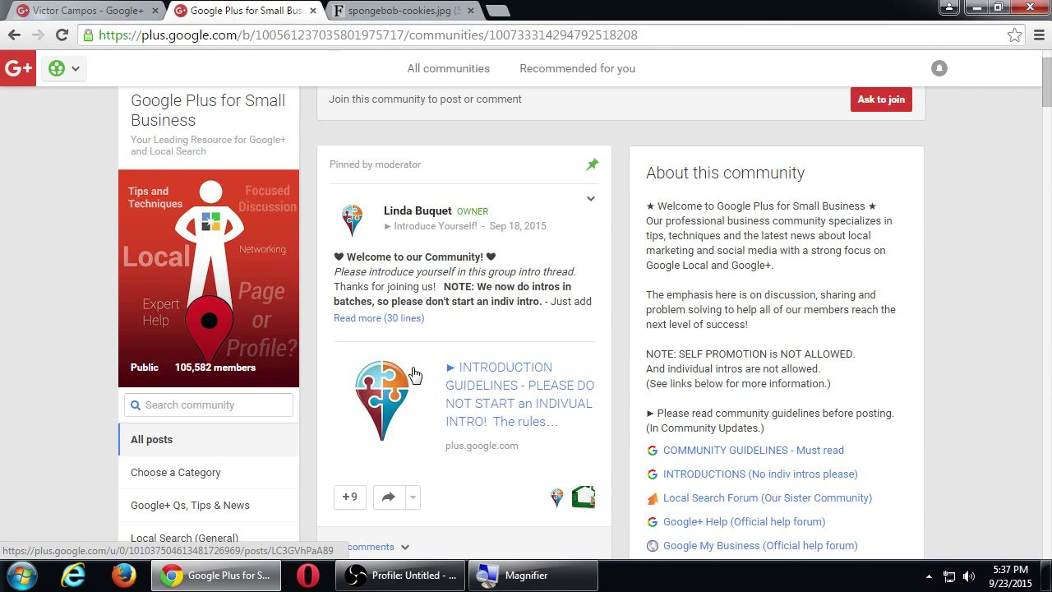
scroll(411, 378, "up", 1)
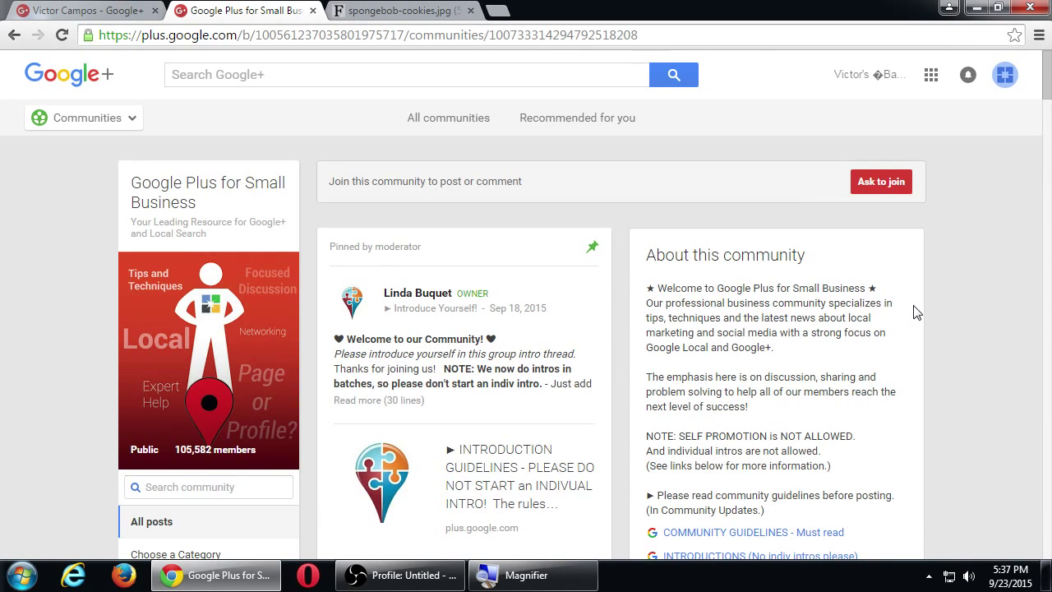
scroll(916, 314, "down", 1)
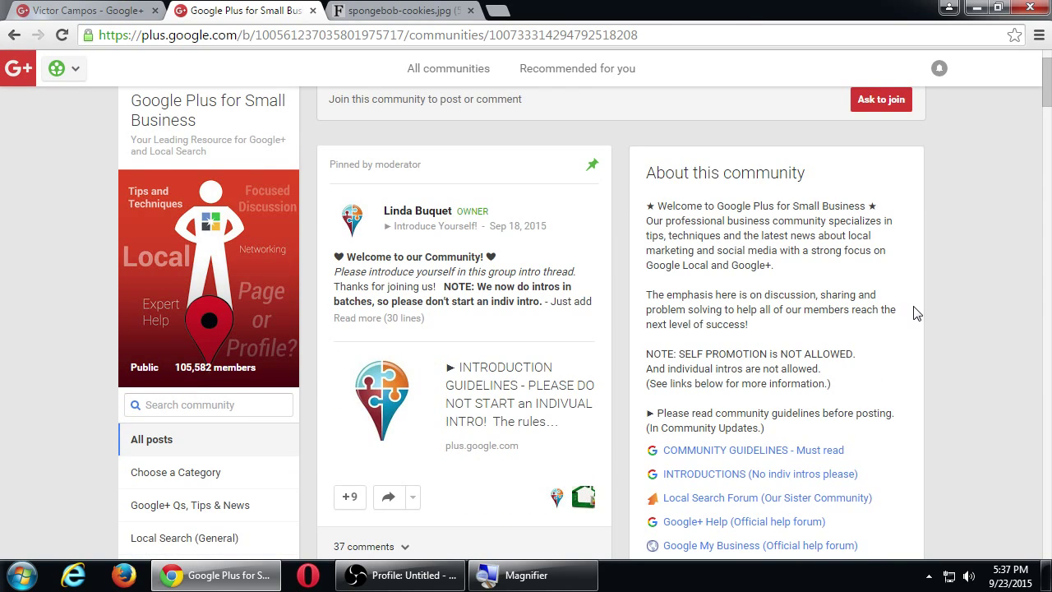
scroll(917, 314, "down", 1)
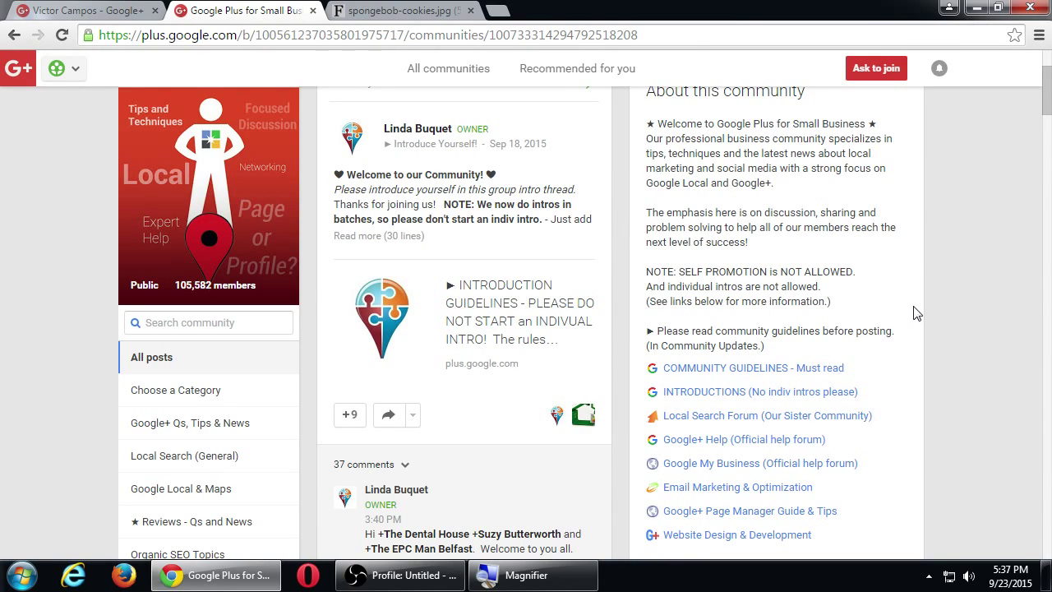
scroll(916, 313, "down", 1)
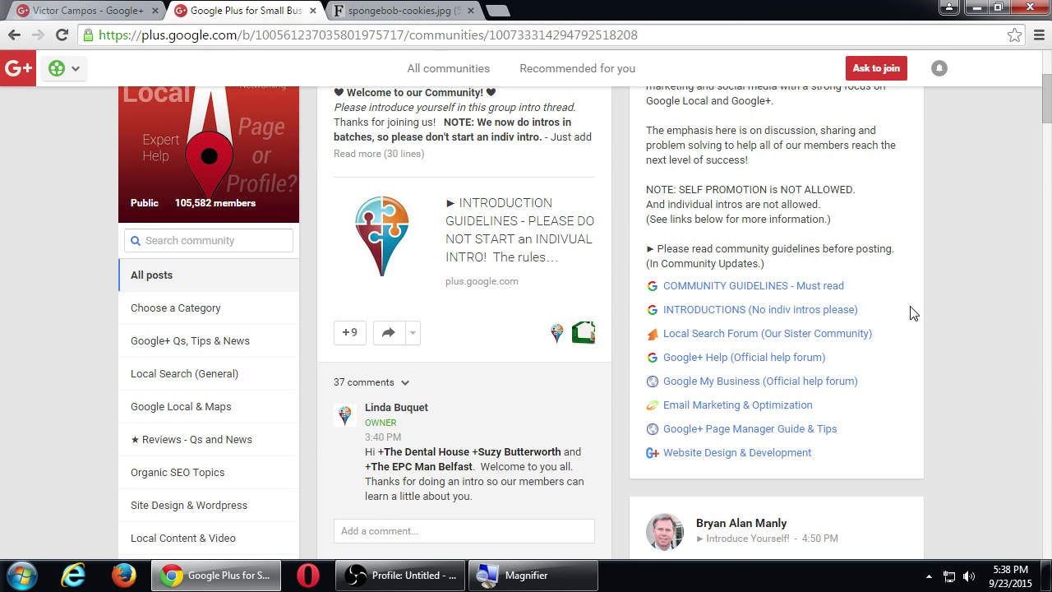
scroll(912, 312, "up", 3)
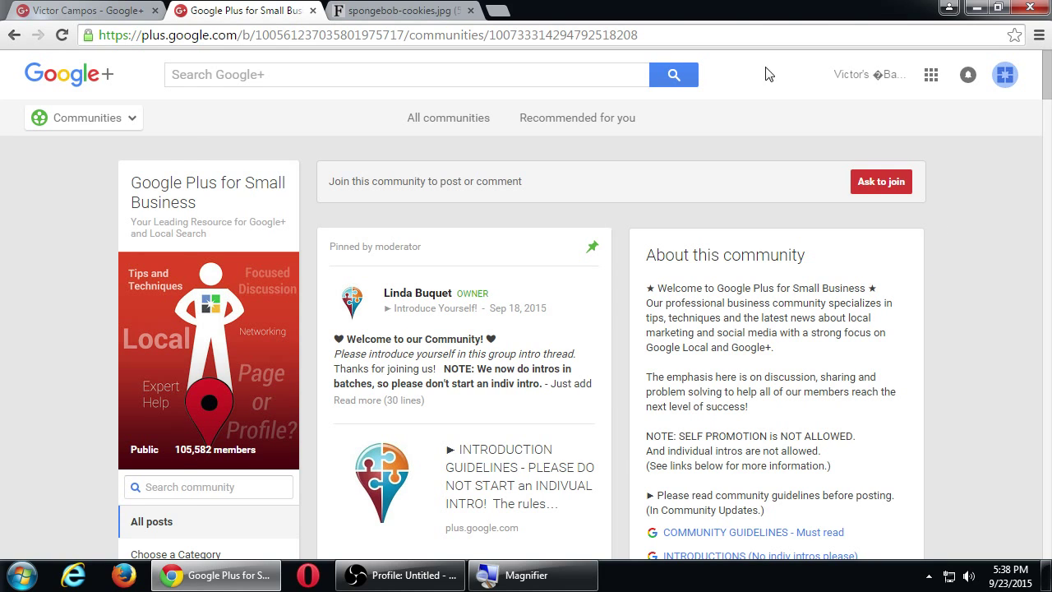
From the Communities page, choose Create community to get the Public or Private choice.
mouse_move(113, 123)
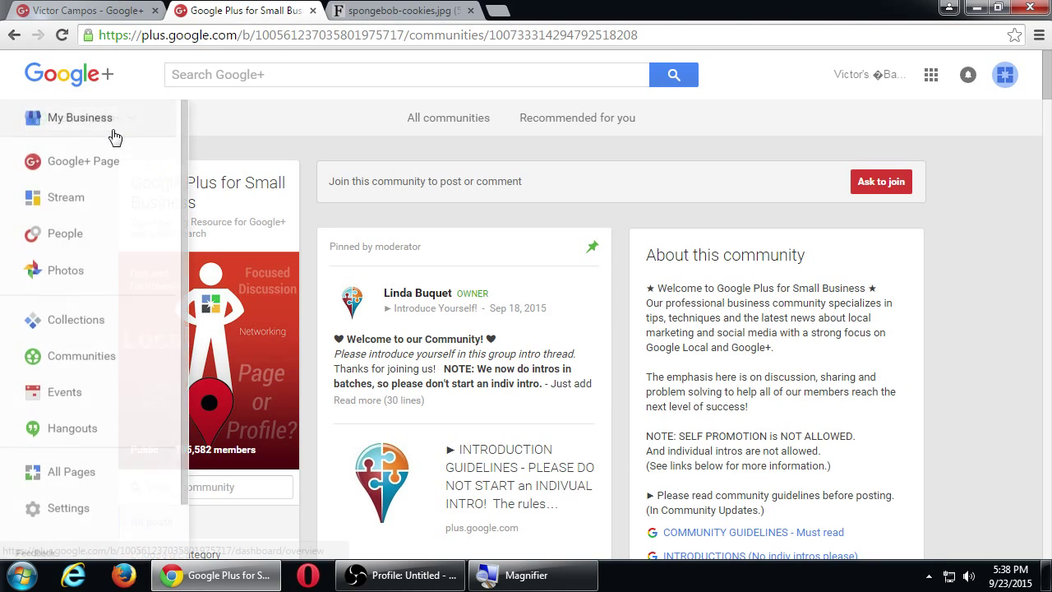
left_click(89, 357)
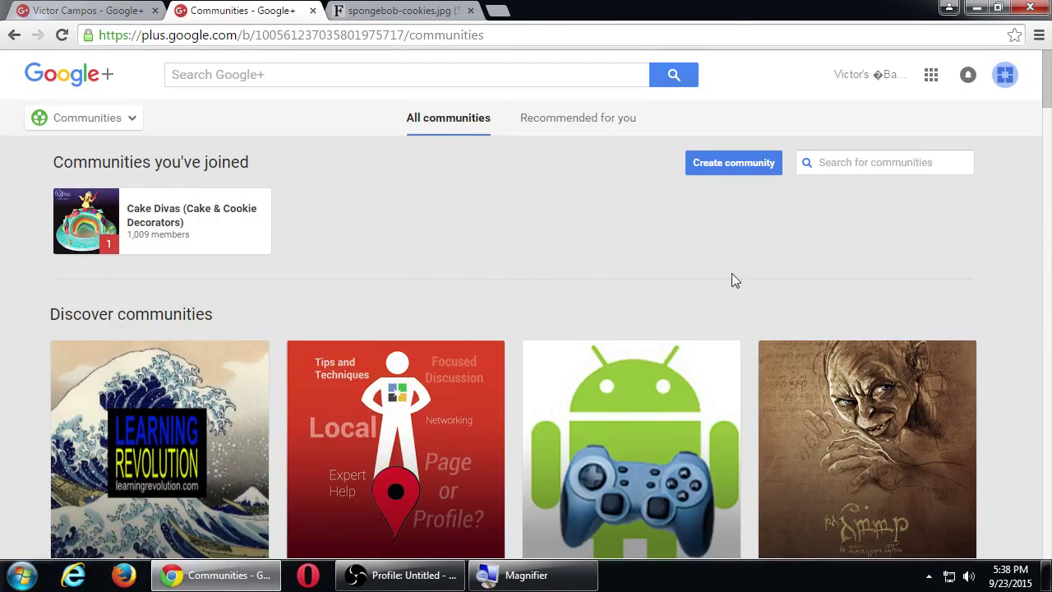
scroll(749, 264, "down", 4)
scroll(749, 266, "down", 2)
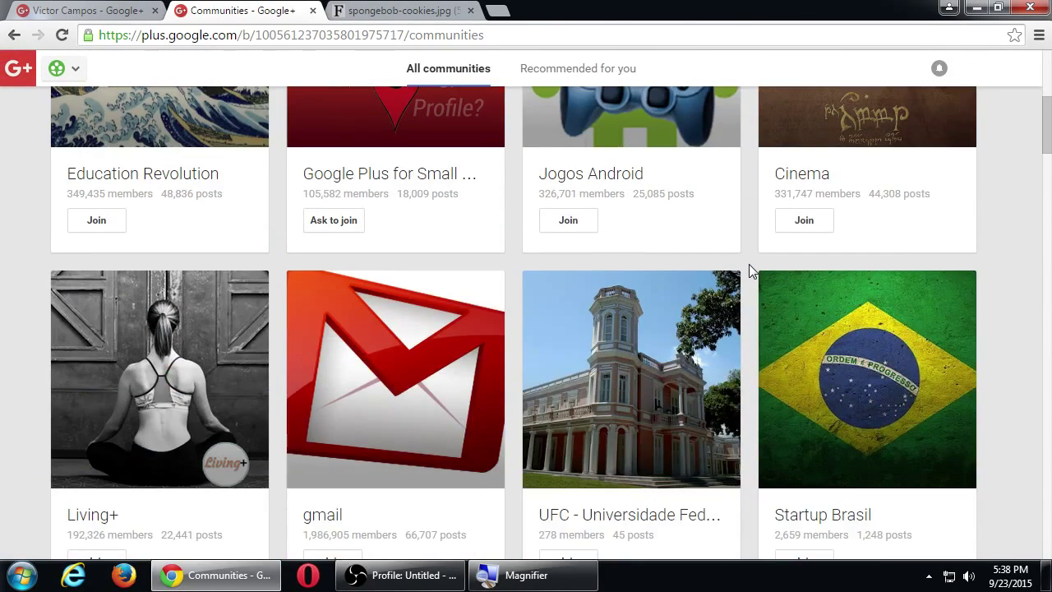
scroll(749, 266, "down", 4)
scroll(749, 270, "up", 3)
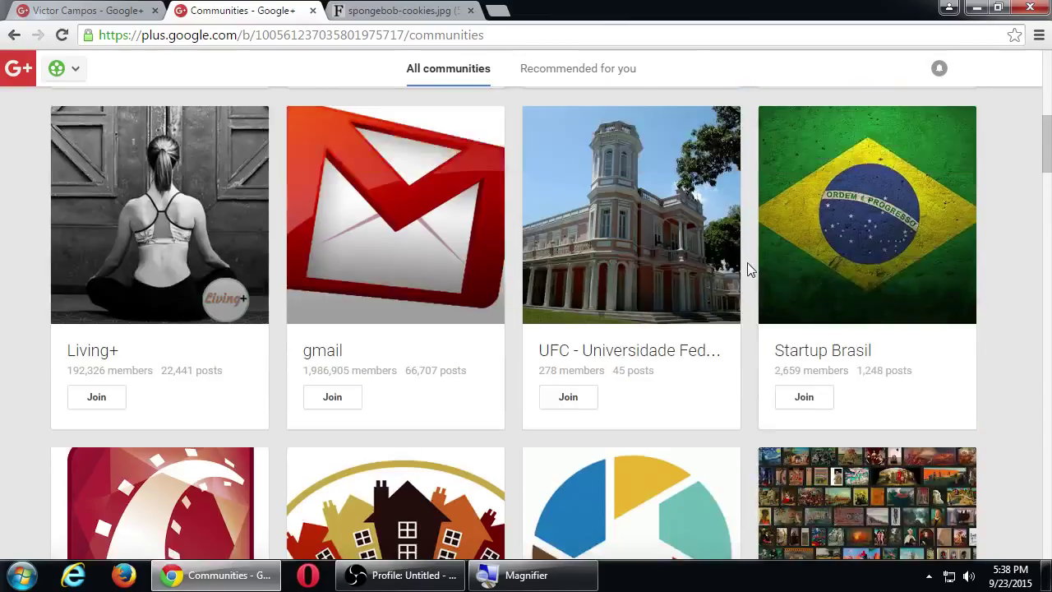
scroll(748, 270, "up", 4)
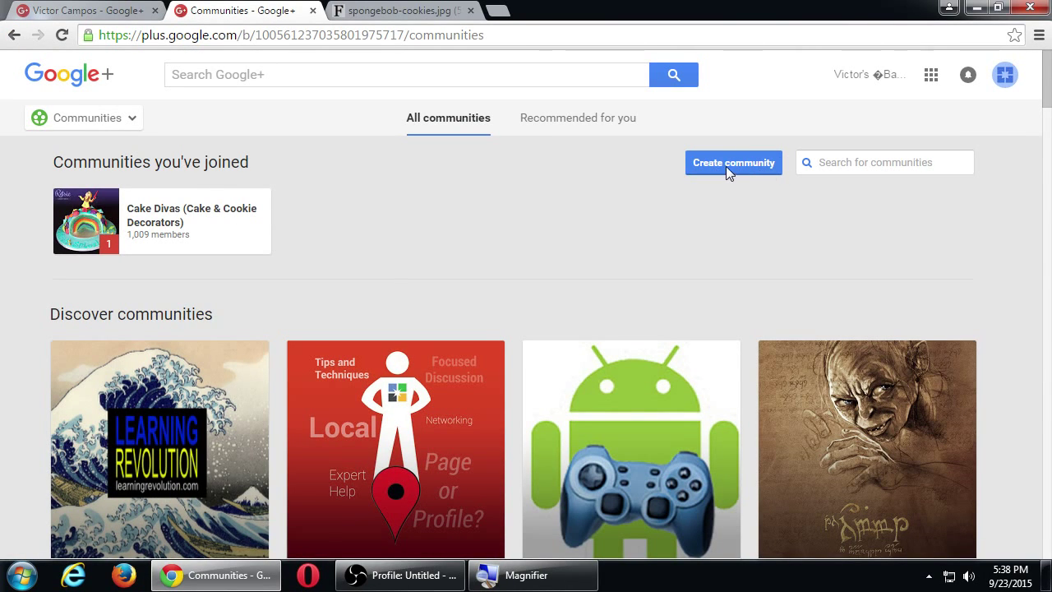
left_click(726, 166)
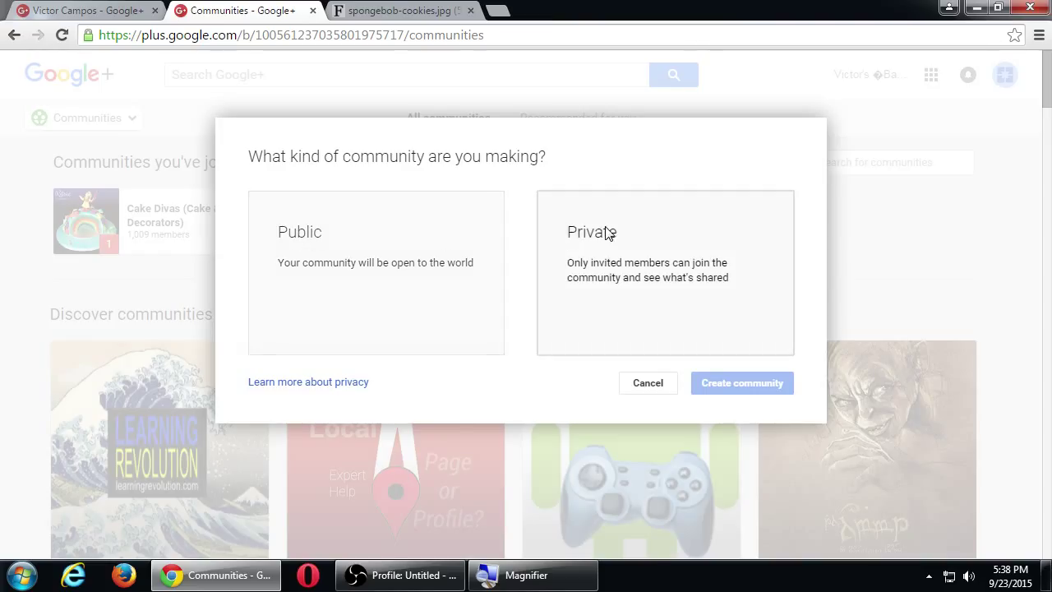
Create a Public community 'Amazing Bakers' with join permission set to 'No, anyone can join'.
left_click(364, 244)
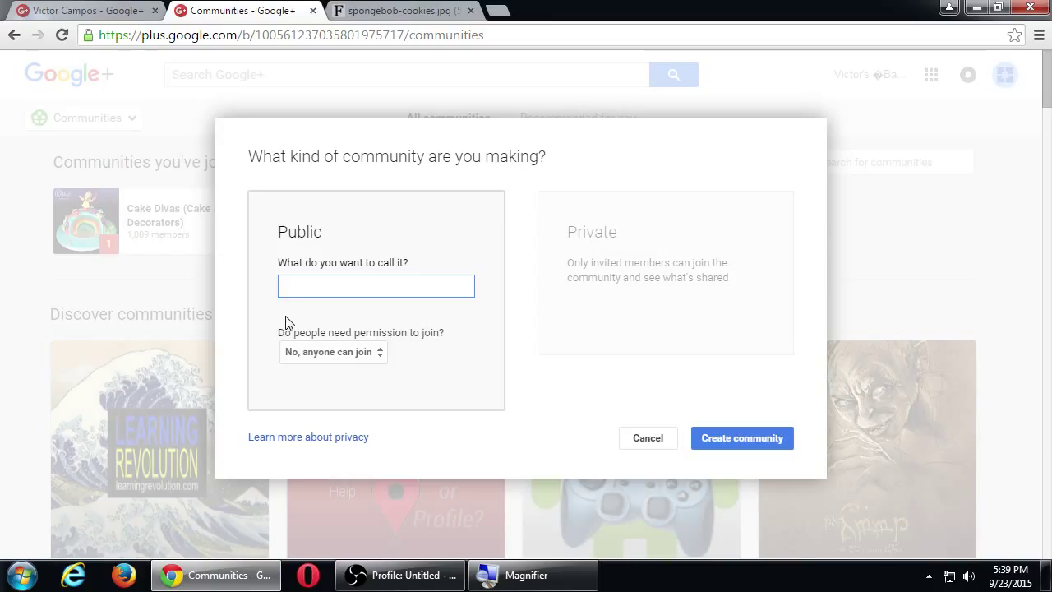
type("Amazing Bakers")
left_click(306, 355)
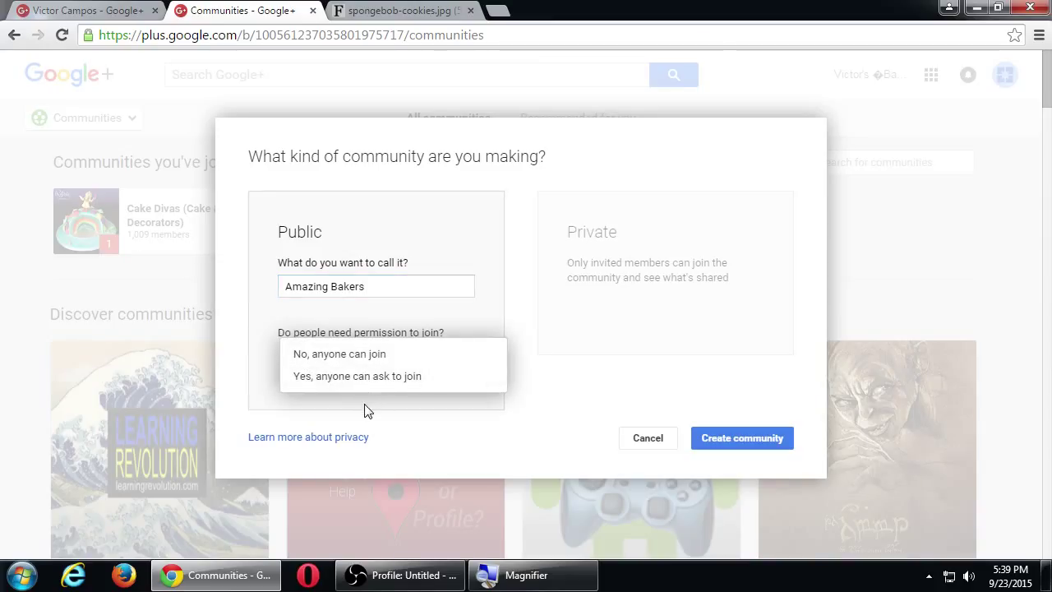
left_click(372, 362)
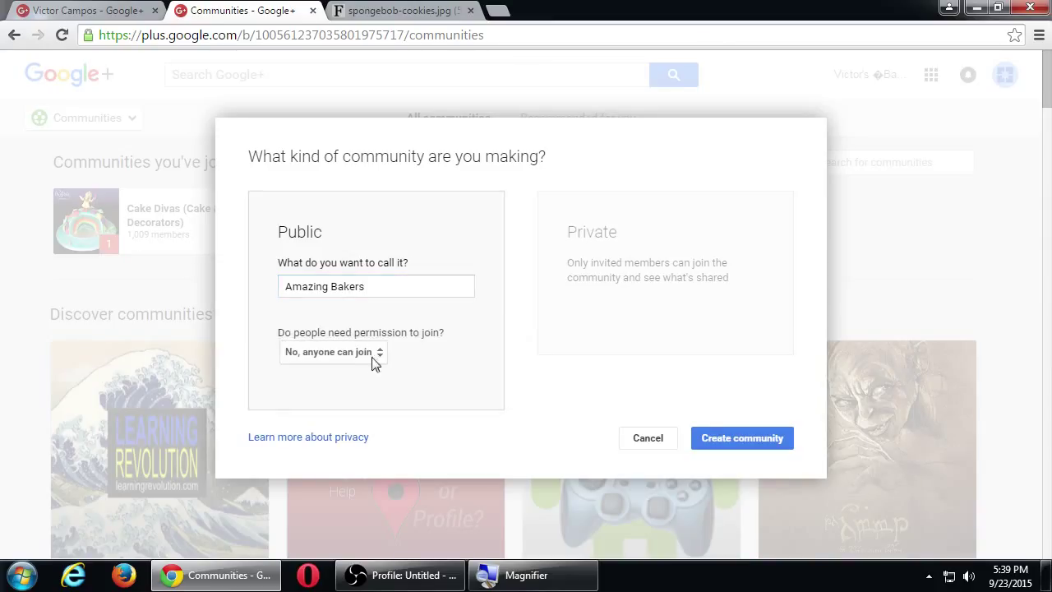
left_click(705, 433)
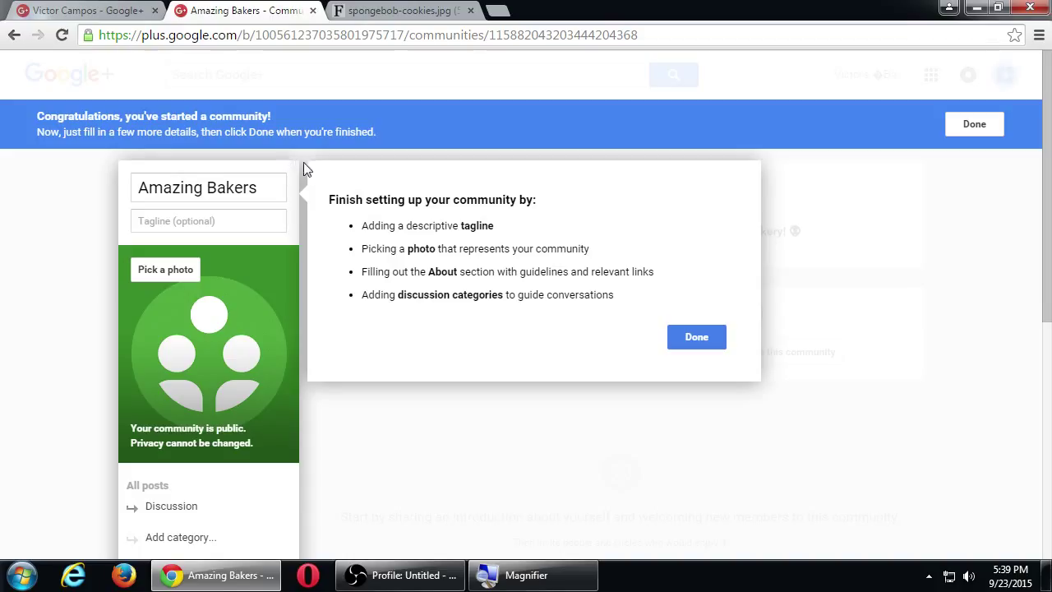
Finish the Amazing Bakers setup and cancel the Share dialog.
left_click(691, 333)
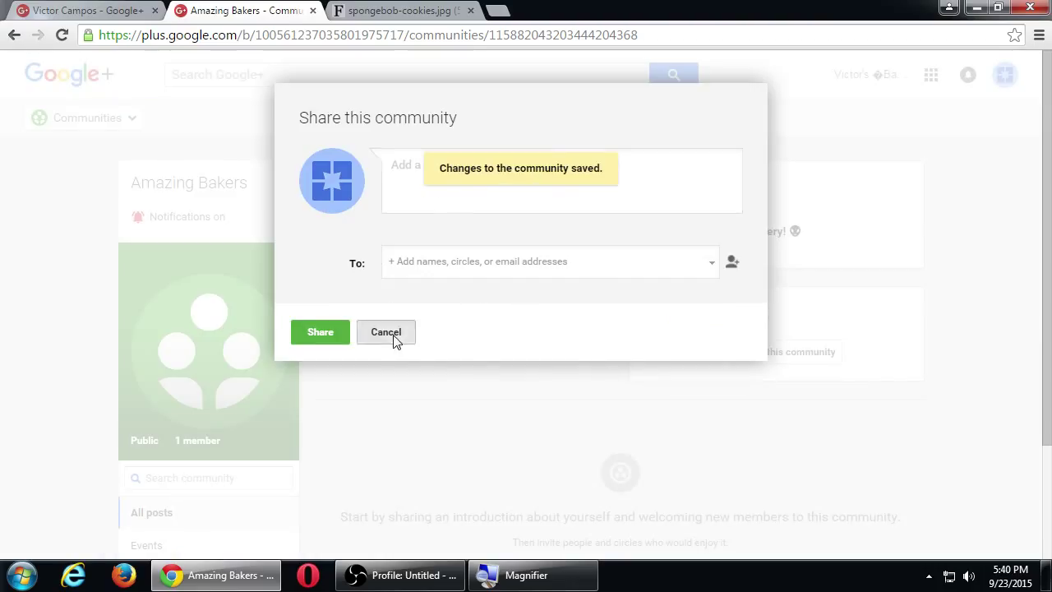
left_click(392, 334)
scroll(464, 370, "down", 2)
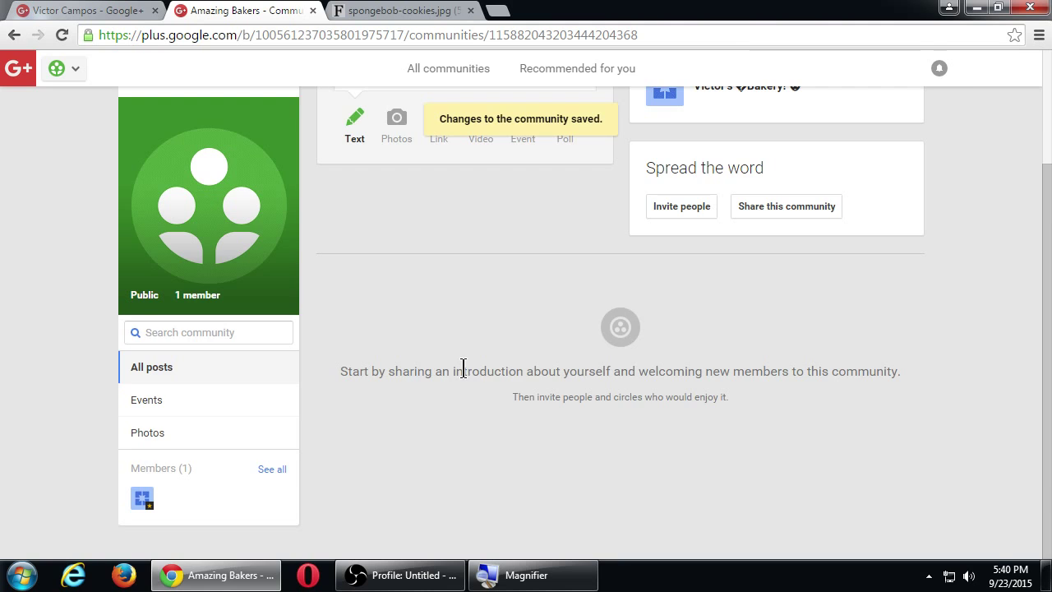
scroll(464, 370, "up", 2)
scroll(463, 374, "down", 2)
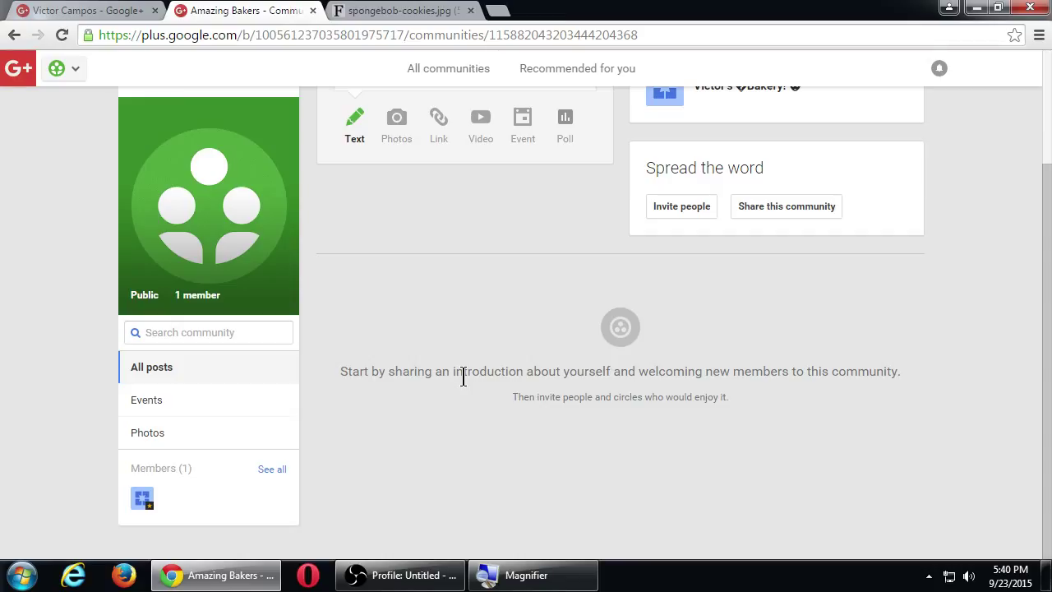
scroll(470, 311, "up", 3)
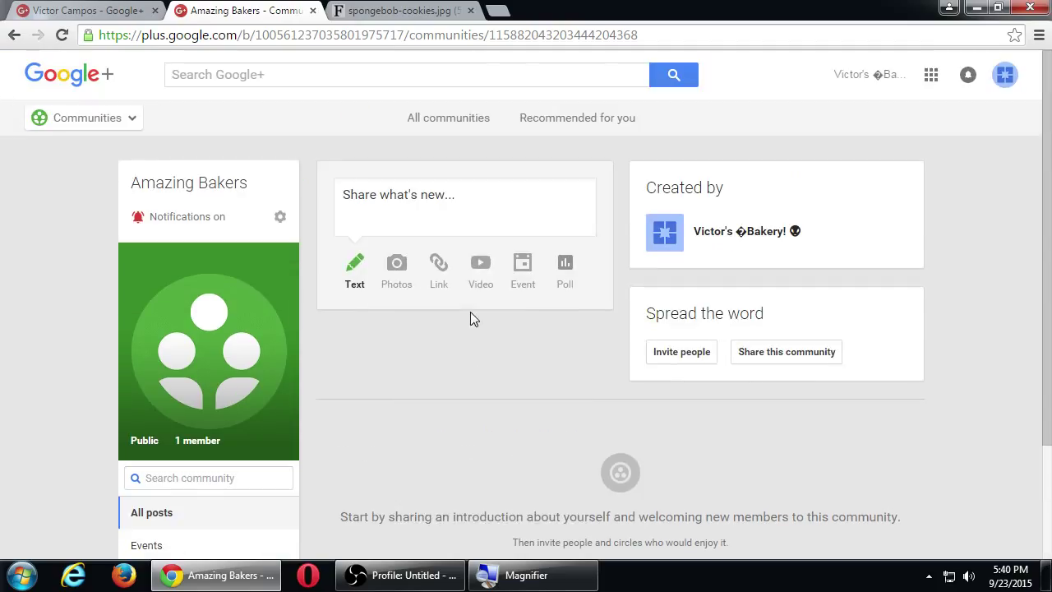
Return to the All communities overview through the Google+ menu.
left_click(87, 123)
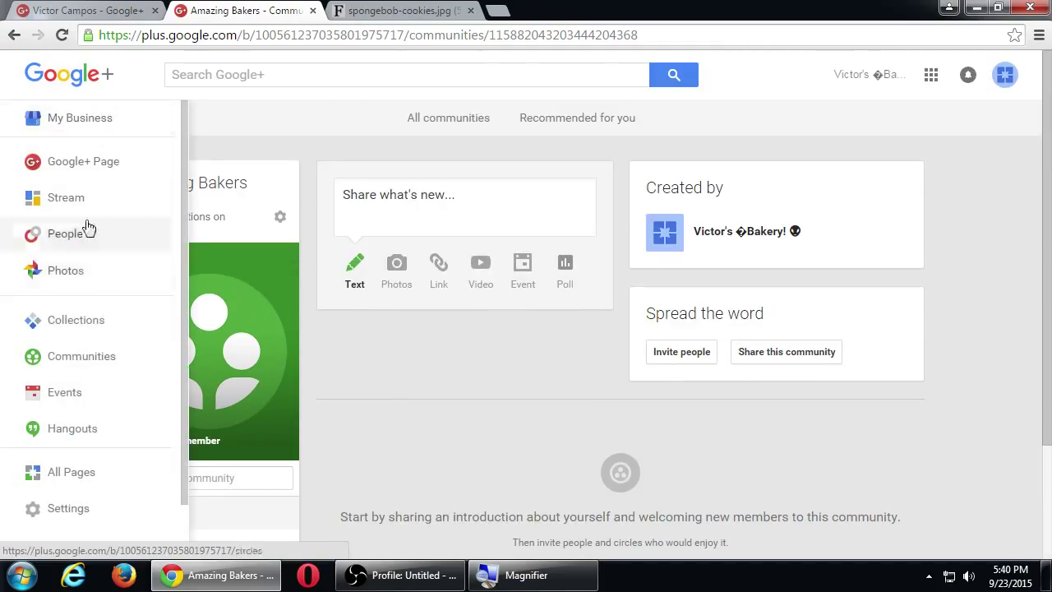
left_click(80, 355)
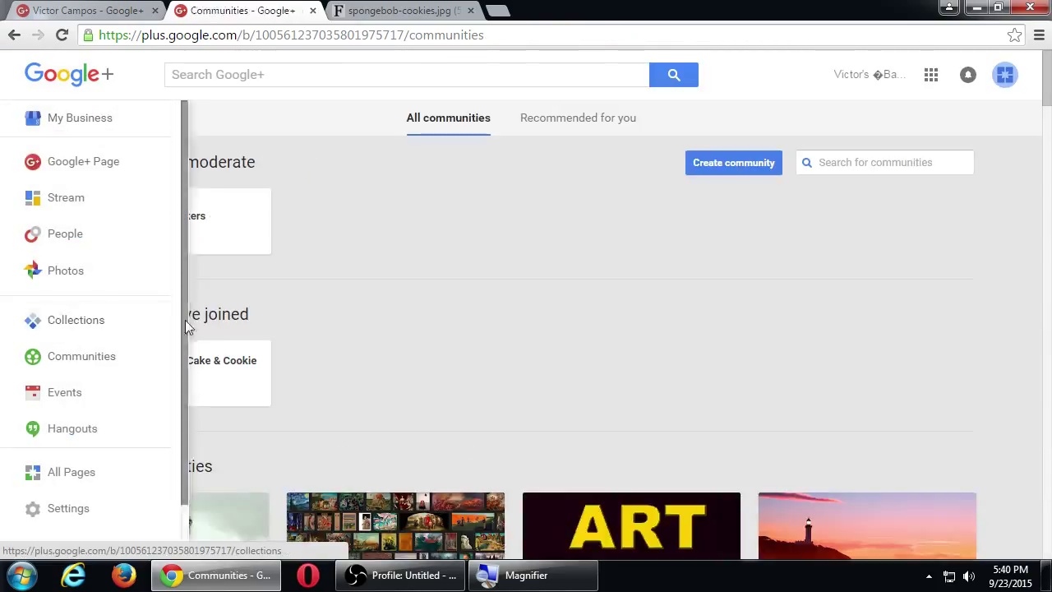
scroll(439, 317, "down", 4)
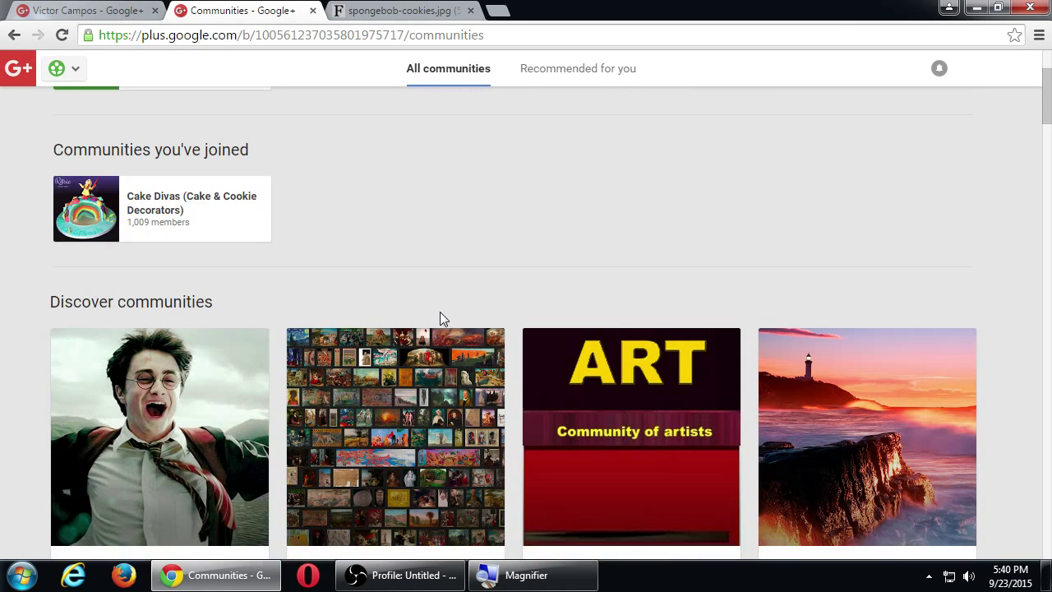
scroll(440, 316, "down", 3)
scroll(440, 317, "up", 7)
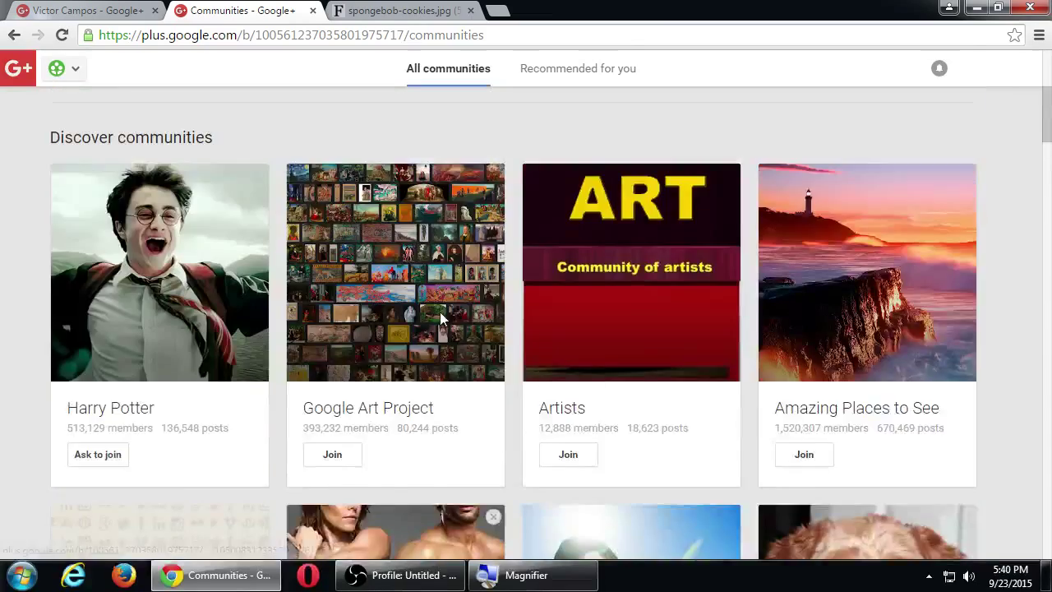
Search communities for 'baking' and join Cakes & Baking - The Cadbury Kitchen and Baking.
left_click(863, 162)
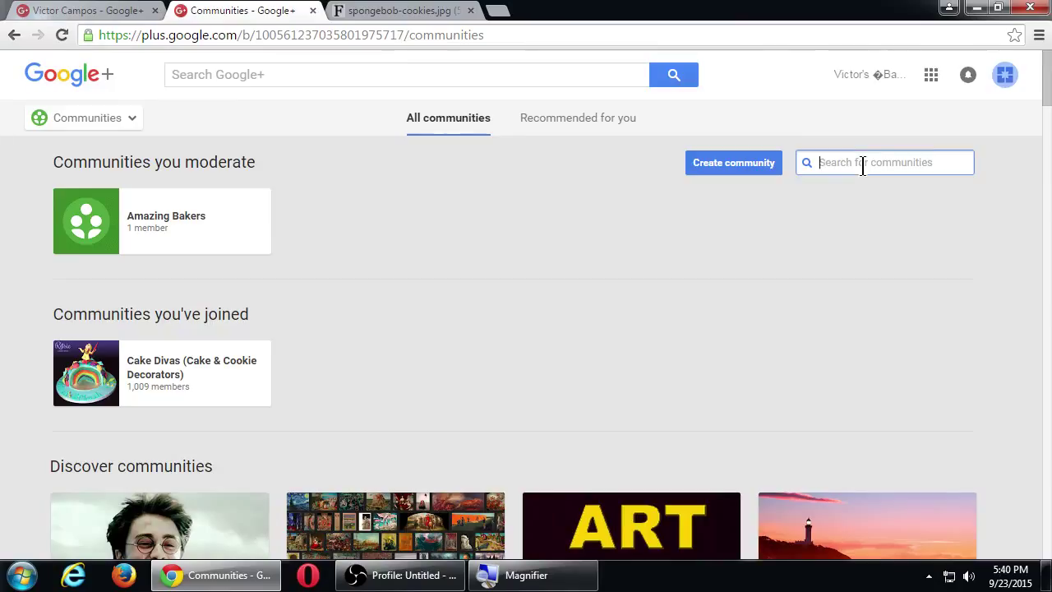
type("baking")
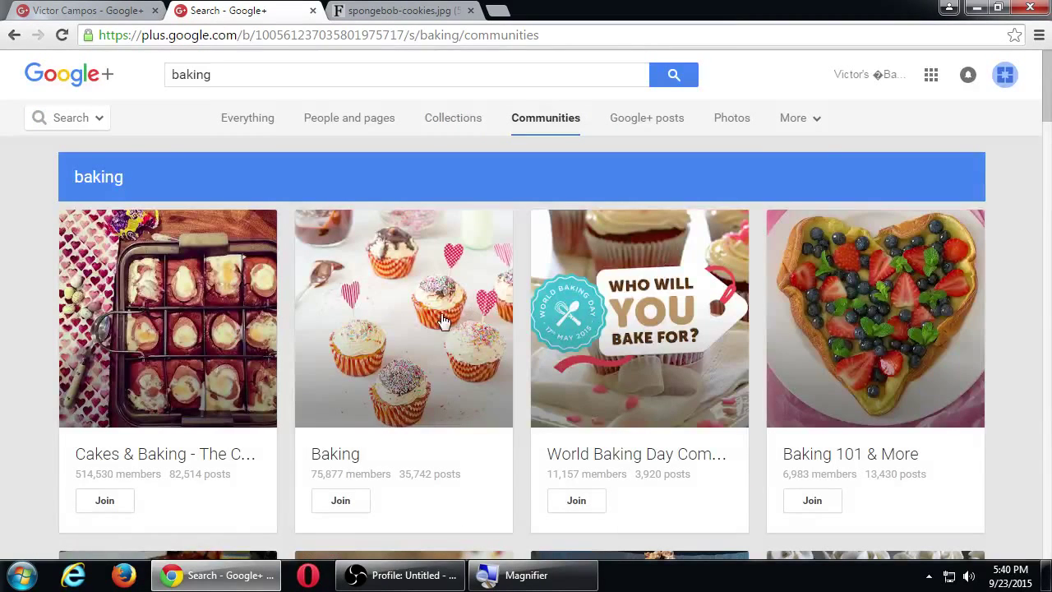
left_click(106, 503)
left_click(337, 501)
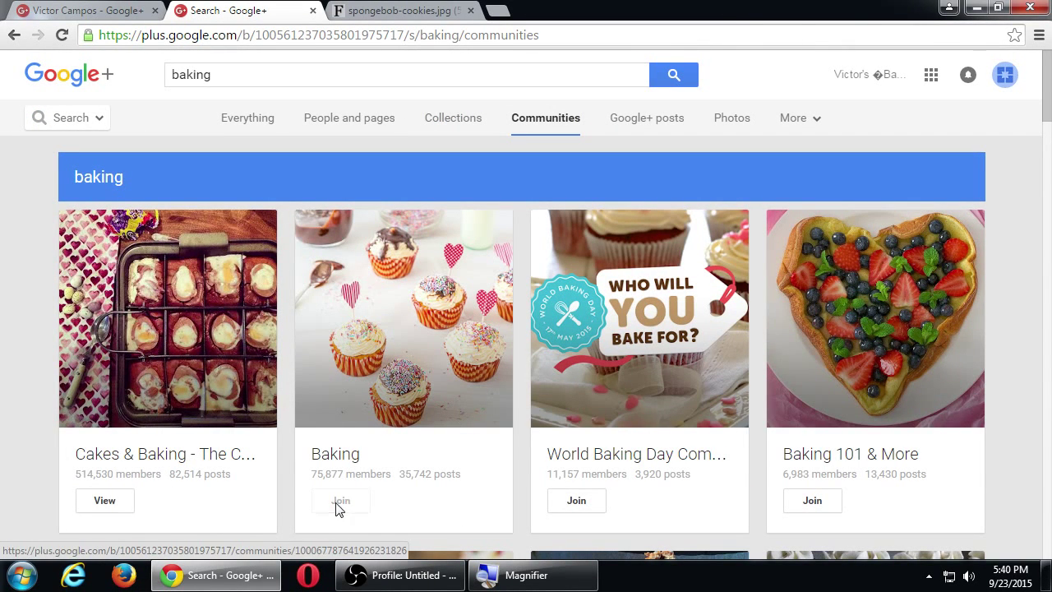
Go back to the Communities page, where Amazing Bakers appears under moderated communities.
left_click(76, 130)
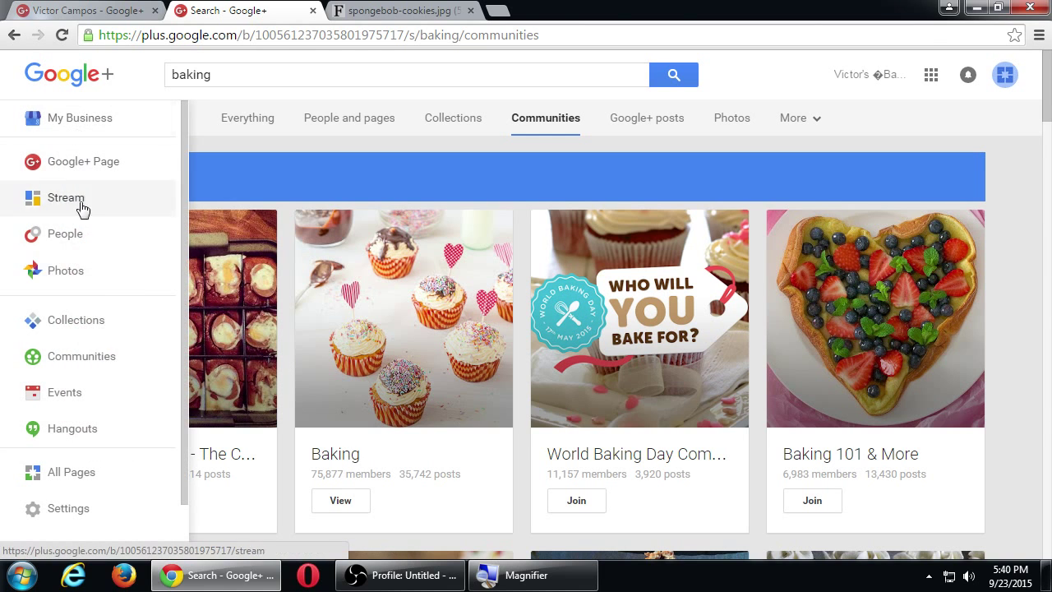
left_click(88, 357)
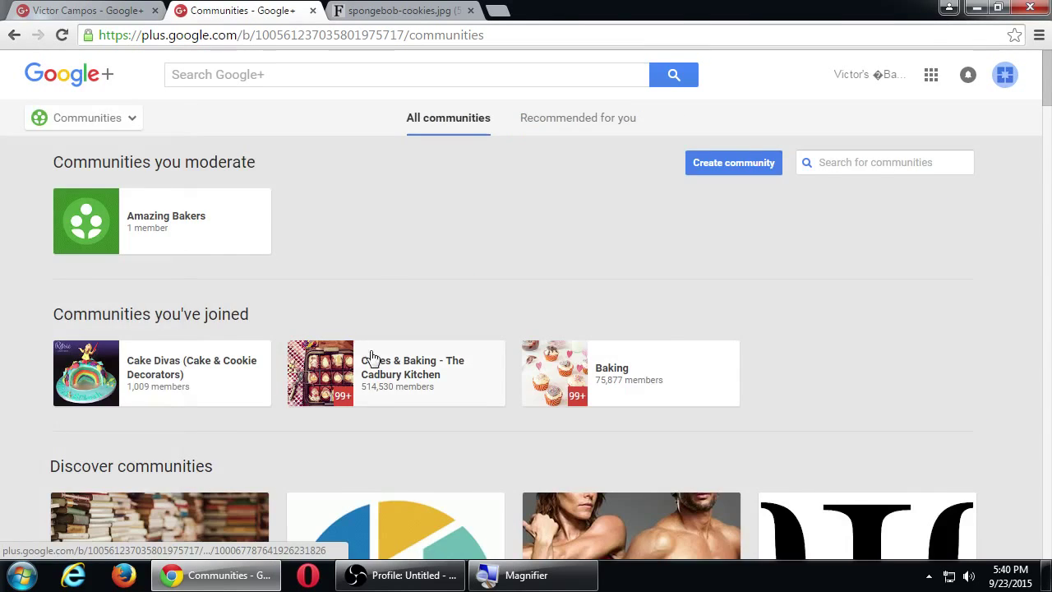
scroll(369, 362, "down", 4)
scroll(504, 380, "up", 4)
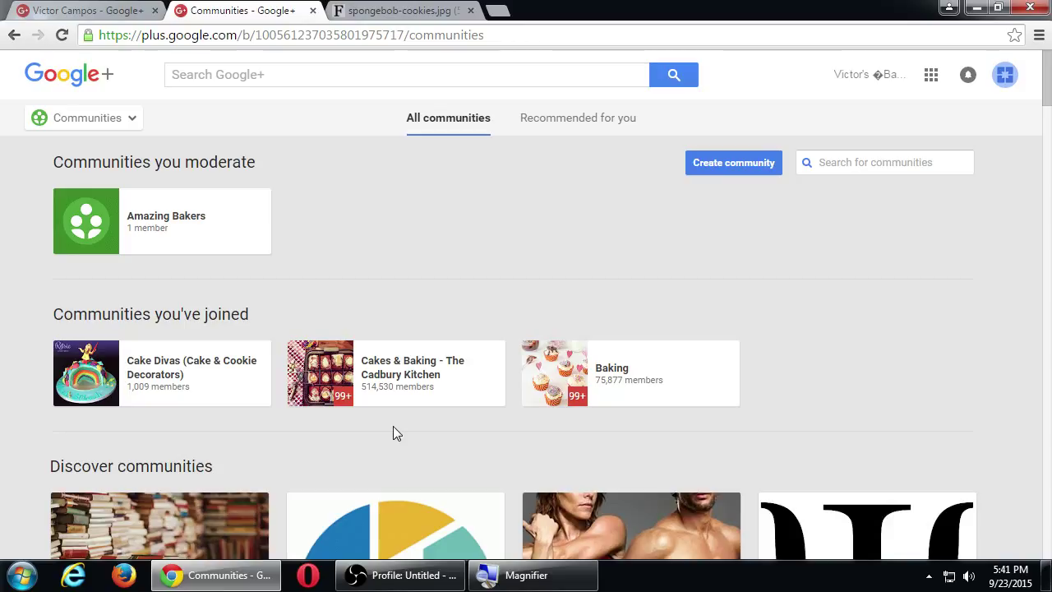
left_click(418, 383)
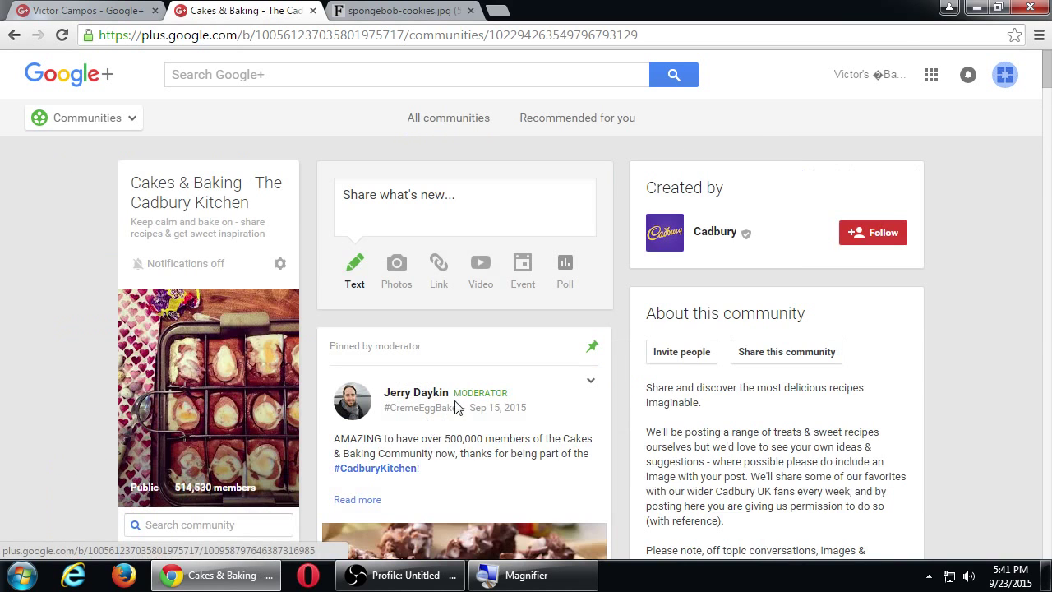
key("alt+Left")
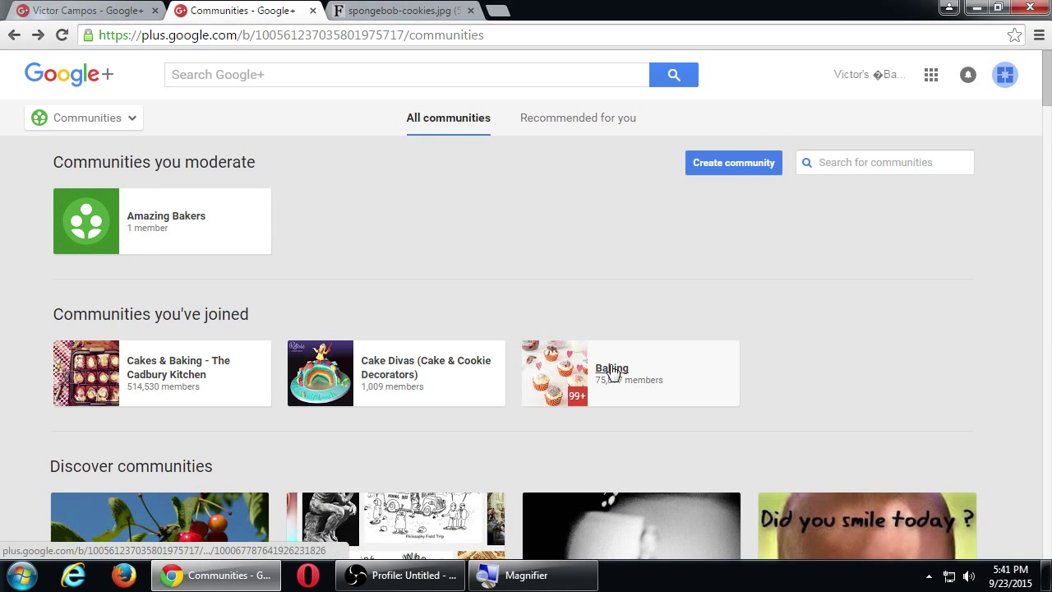
left_click(611, 372)
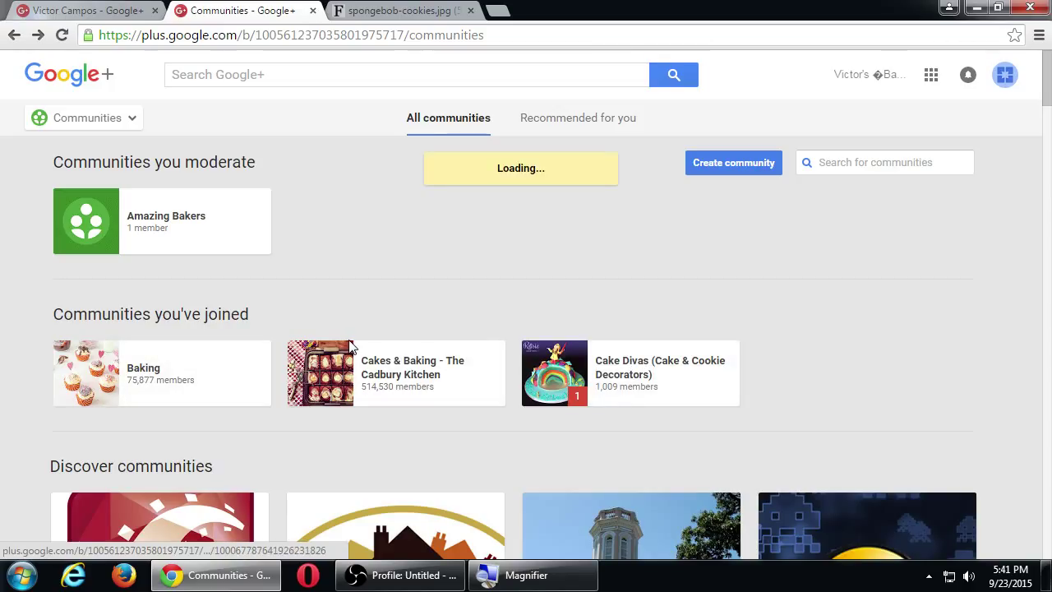
Open the Cakes & Baking – The Cadbury Kitchen community in a new tab and read its rules.
middle_click(402, 370)
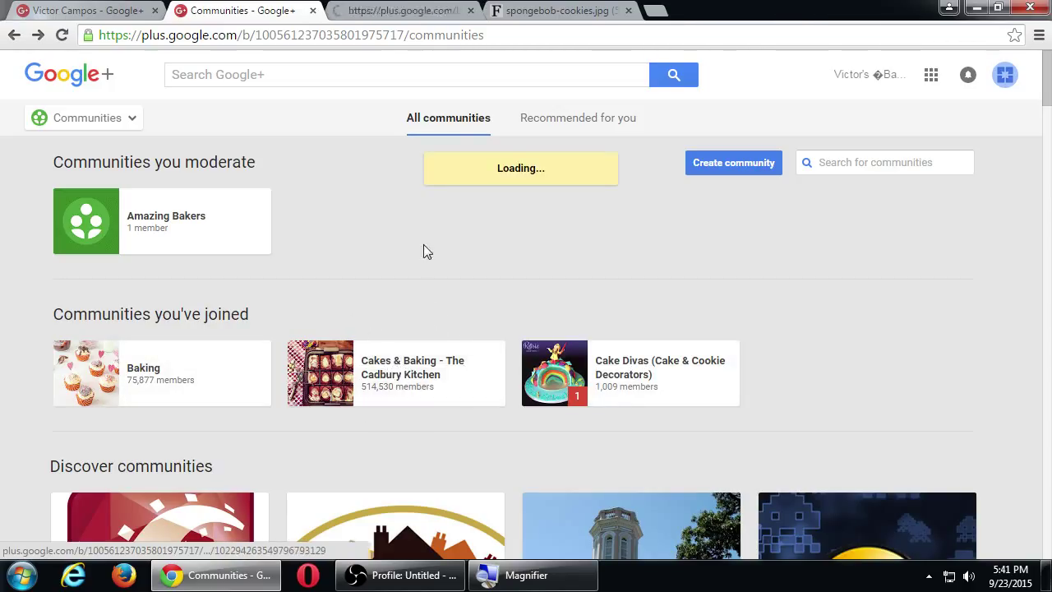
key("ctrl+Tab")
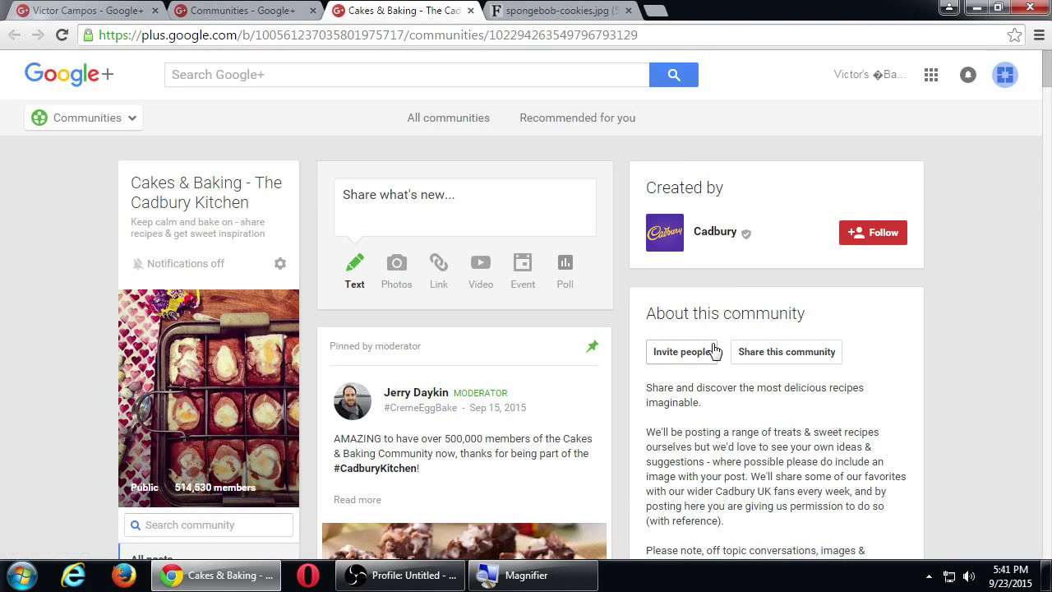
scroll(693, 382, "down", 1)
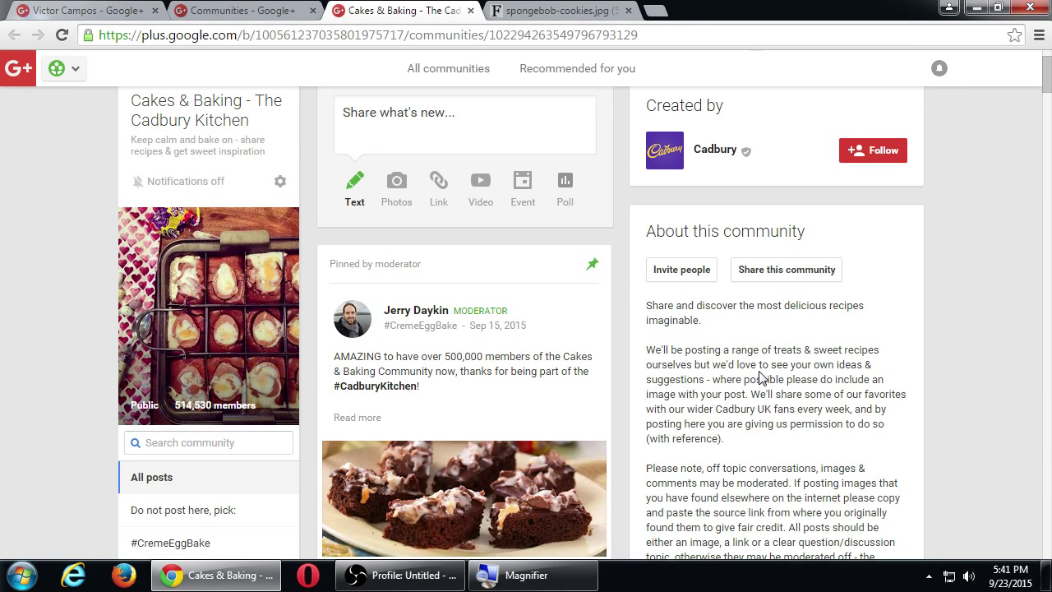
scroll(740, 378, "down", 1)
scroll(760, 378, "down", 1)
scroll(752, 366, "down", 1)
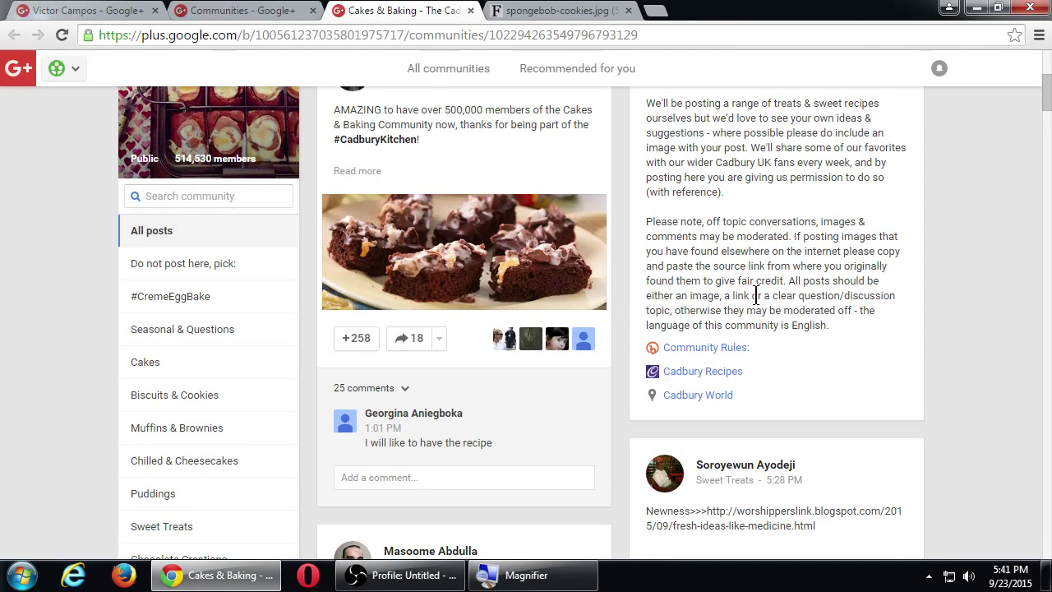
double_click(810, 325)
Browse the community page and check notifications, which report all caught up.
scroll(72, 293, "up", 4)
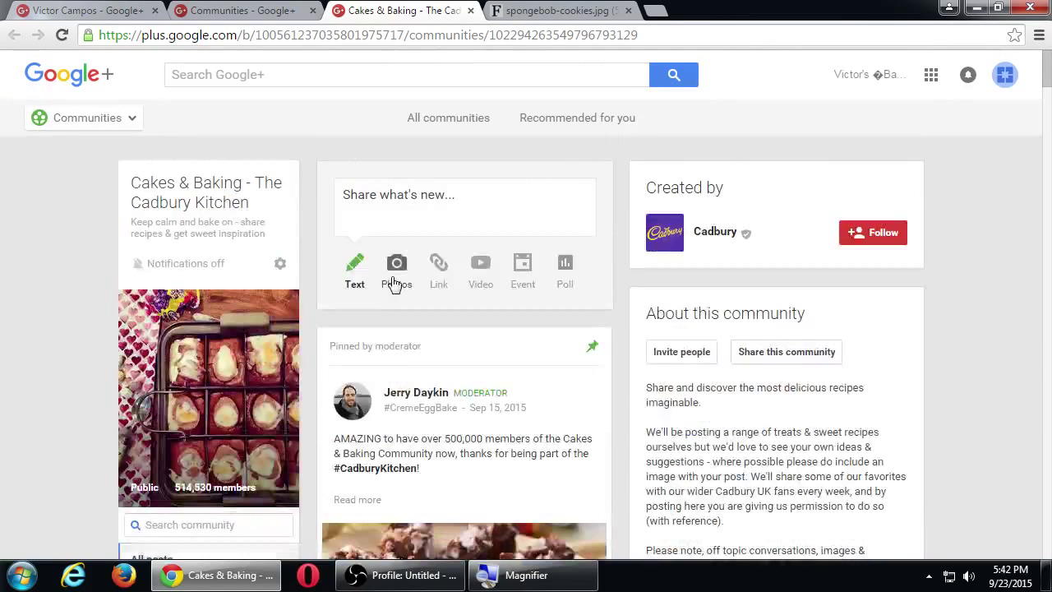
scroll(436, 411, "down", 2)
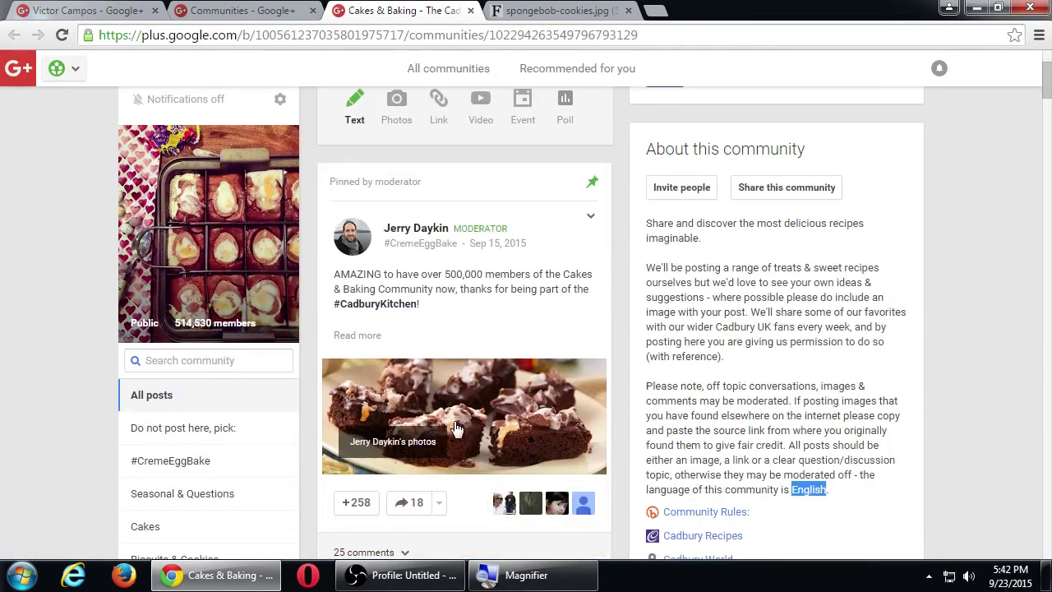
scroll(385, 337, "down", 1)
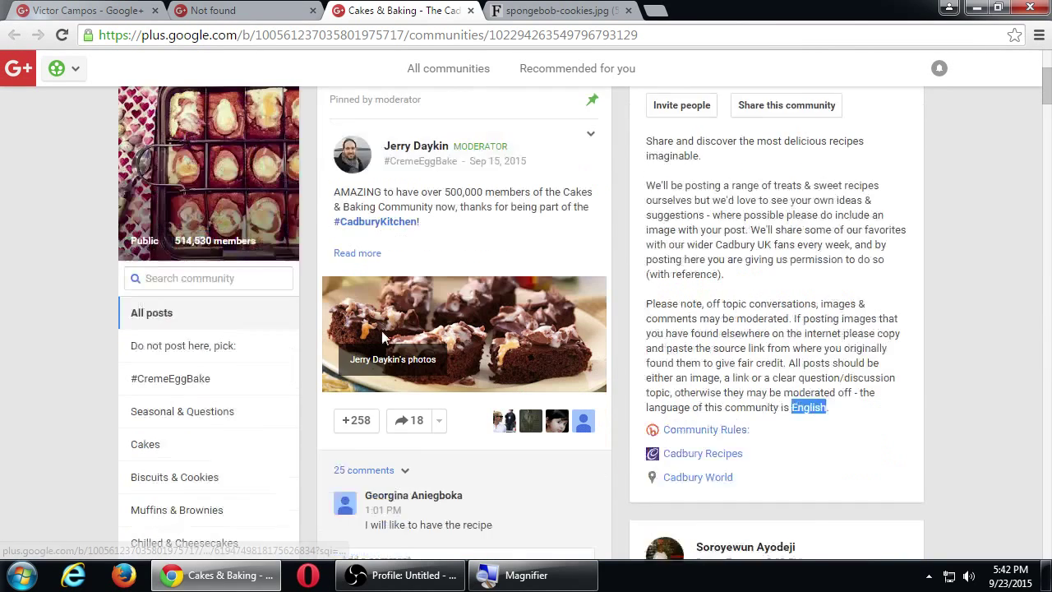
scroll(383, 337, "down", 1)
scroll(30, 382, "down", 1)
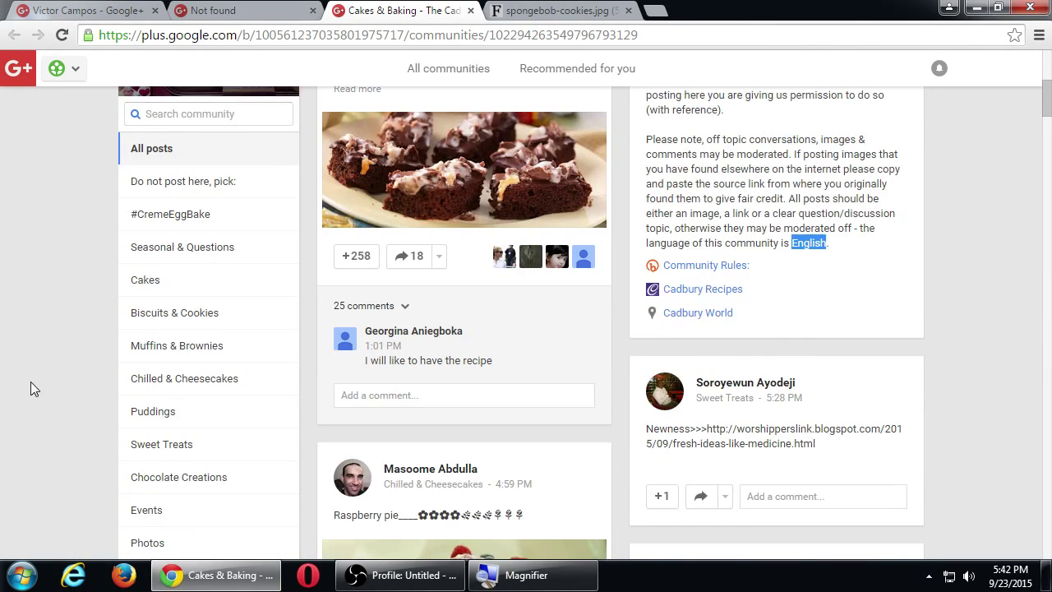
scroll(66, 432, "down", 2)
scroll(65, 432, "up", 1)
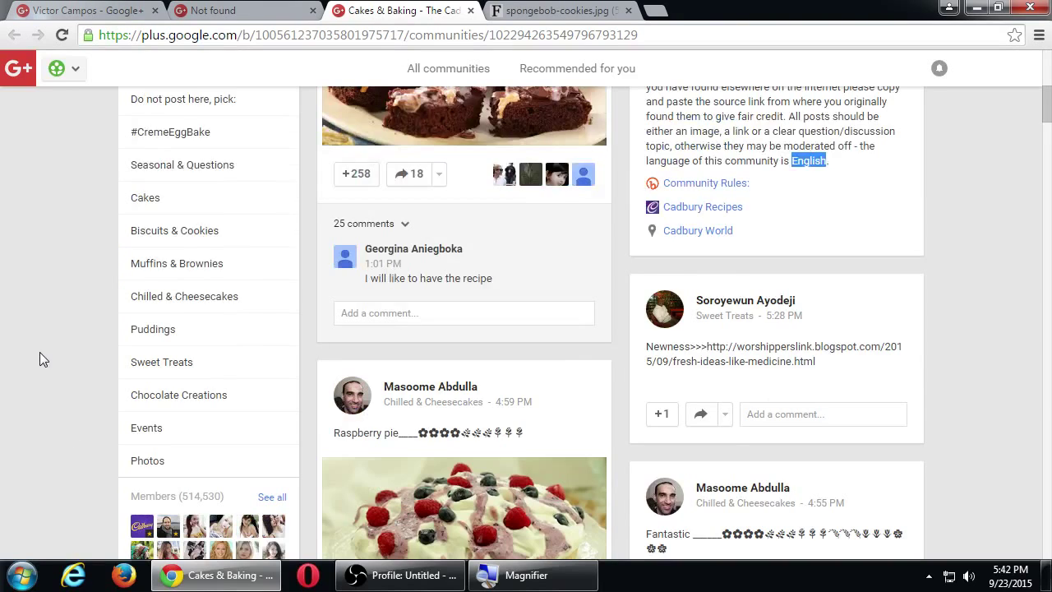
scroll(49, 349, "up", 1)
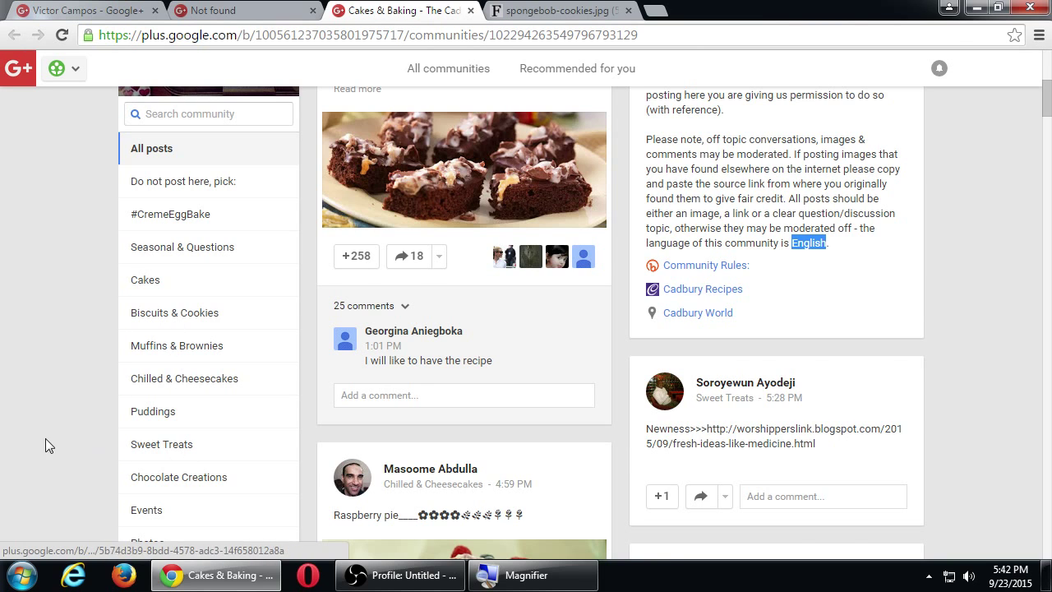
scroll(46, 443, "down", 1)
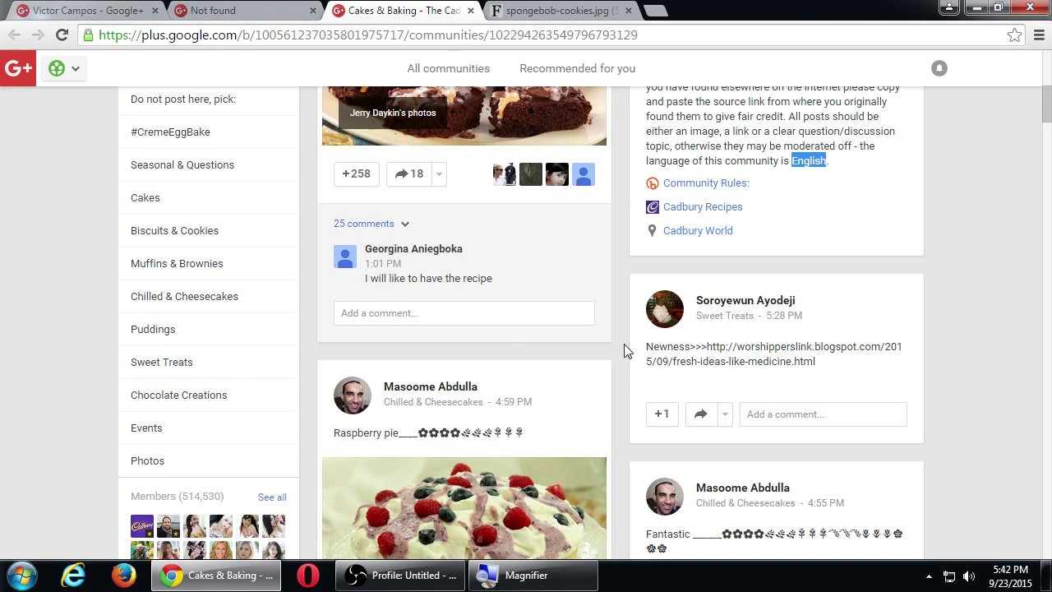
left_click(938, 67)
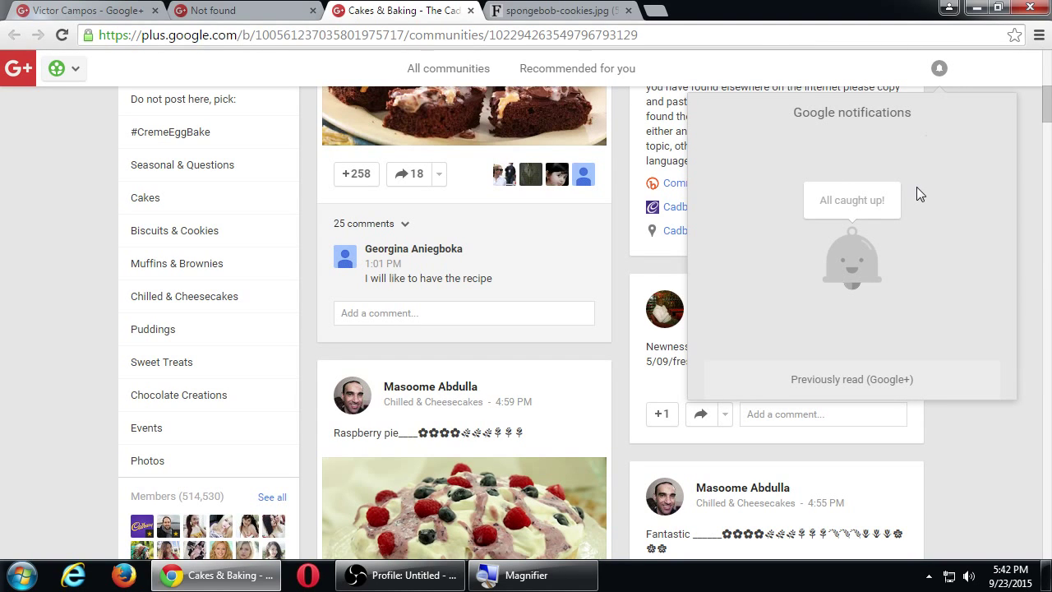
Close the notifications panel and scroll the feed down to the fondant high-heel shoes post.
left_click(962, 472)
scroll(963, 472, "down", 4)
scroll(963, 472, "down", 4)
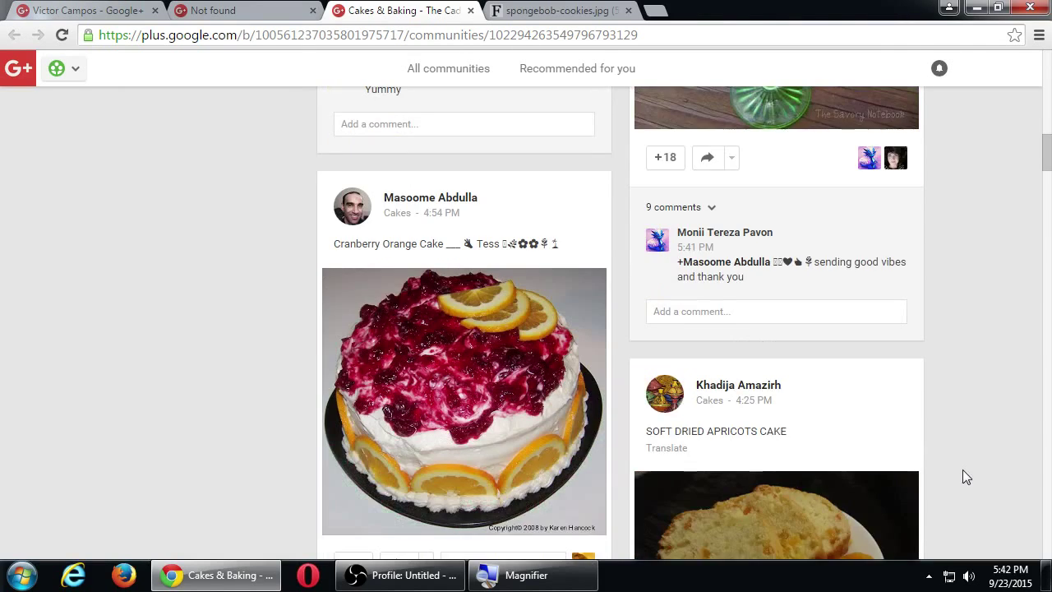
scroll(963, 469, "down", 8)
scroll(963, 477, "down", 3)
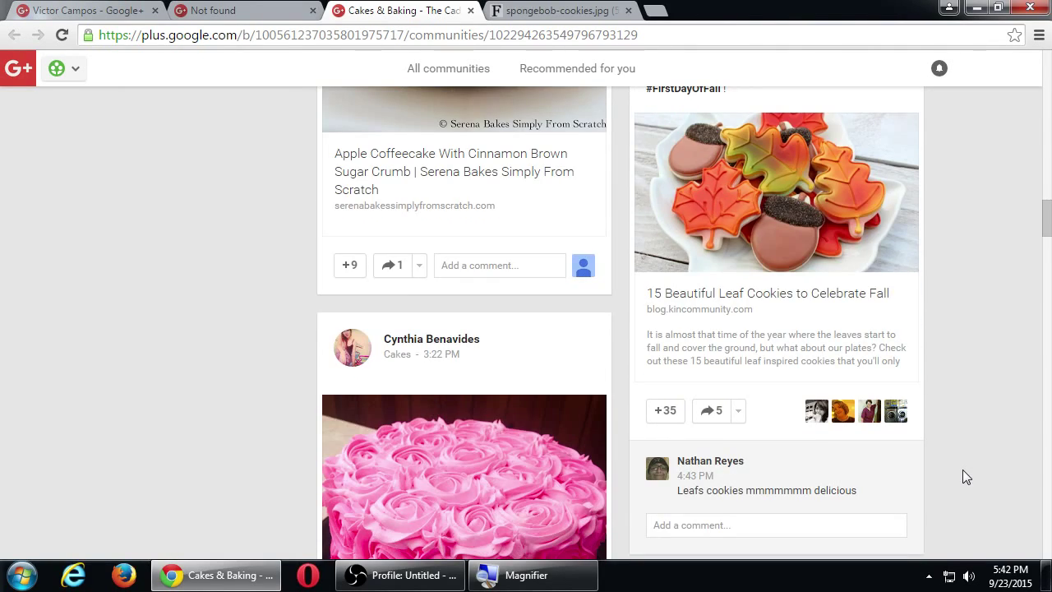
scroll(962, 469, "down", 9)
scroll(965, 472, "up", 3)
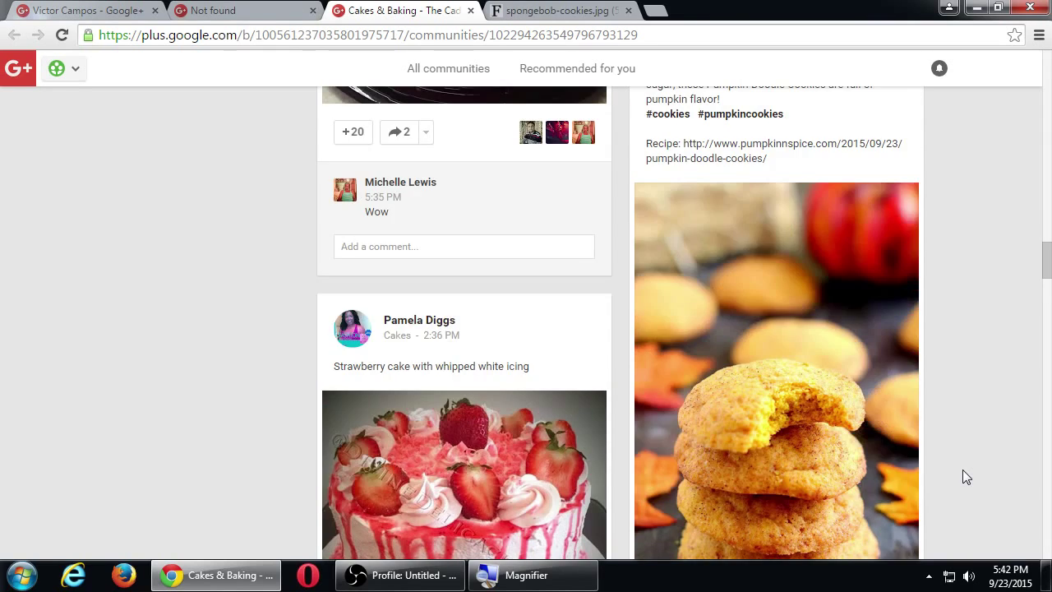
scroll(965, 475, "down", 12)
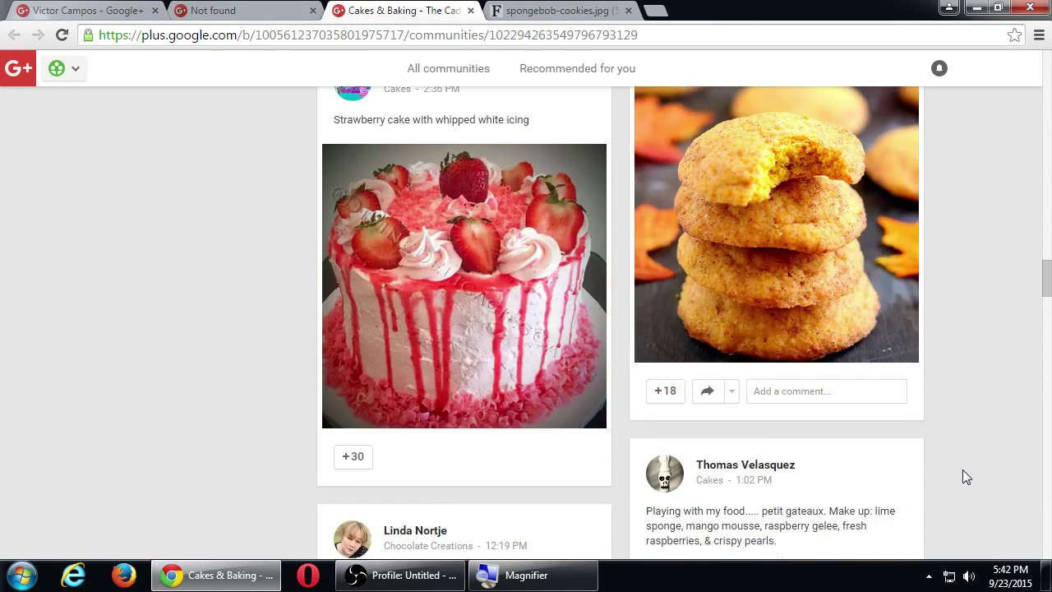
scroll(966, 477, "down", 4)
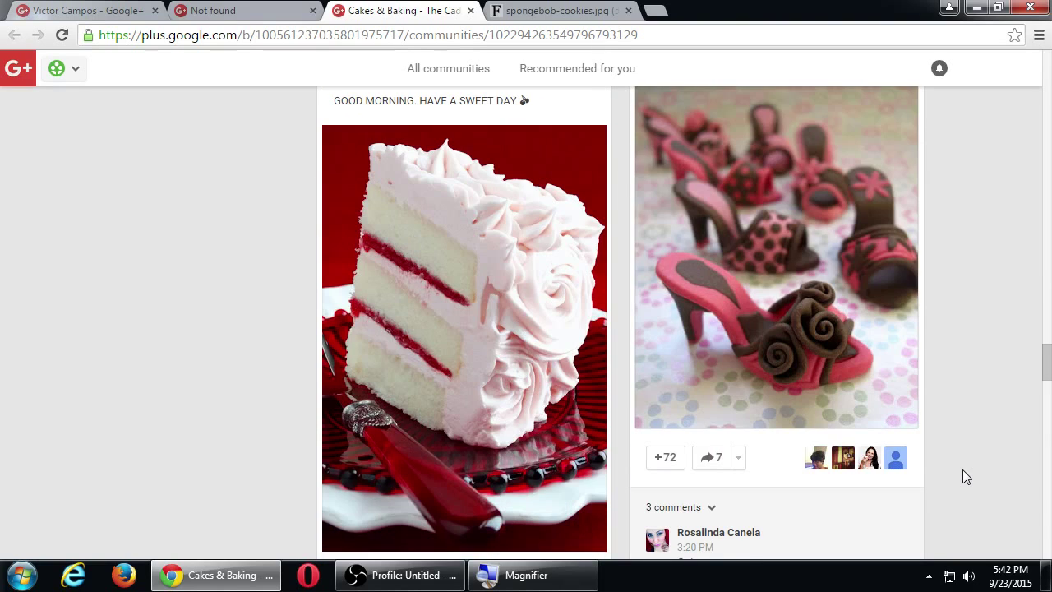
+1 the Food Style fondant high-heel shoes photo, raising its count from +72 to +73.
left_click(687, 462)
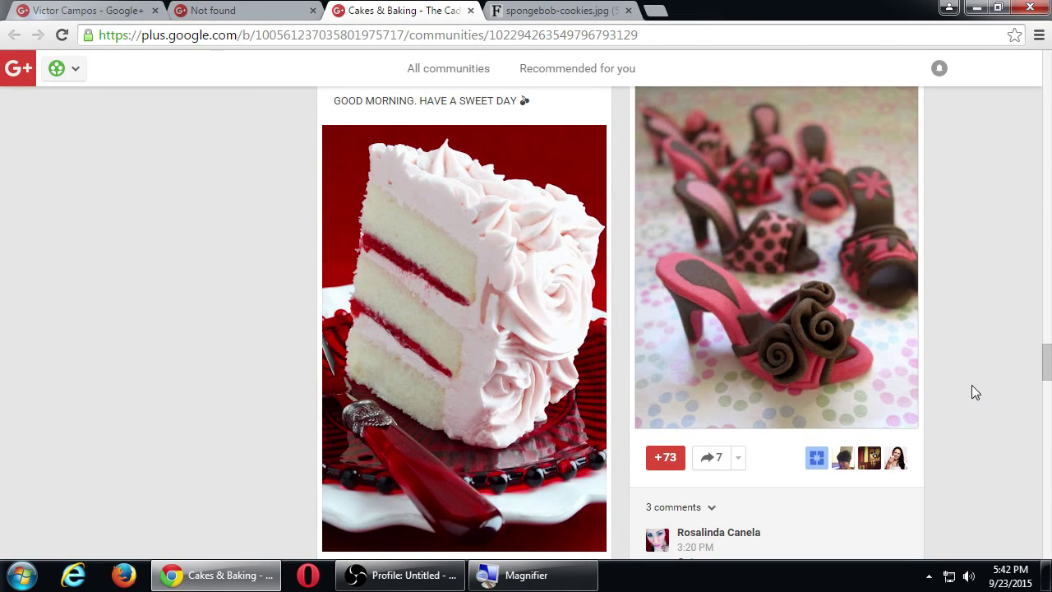
scroll(964, 402, "up", 1)
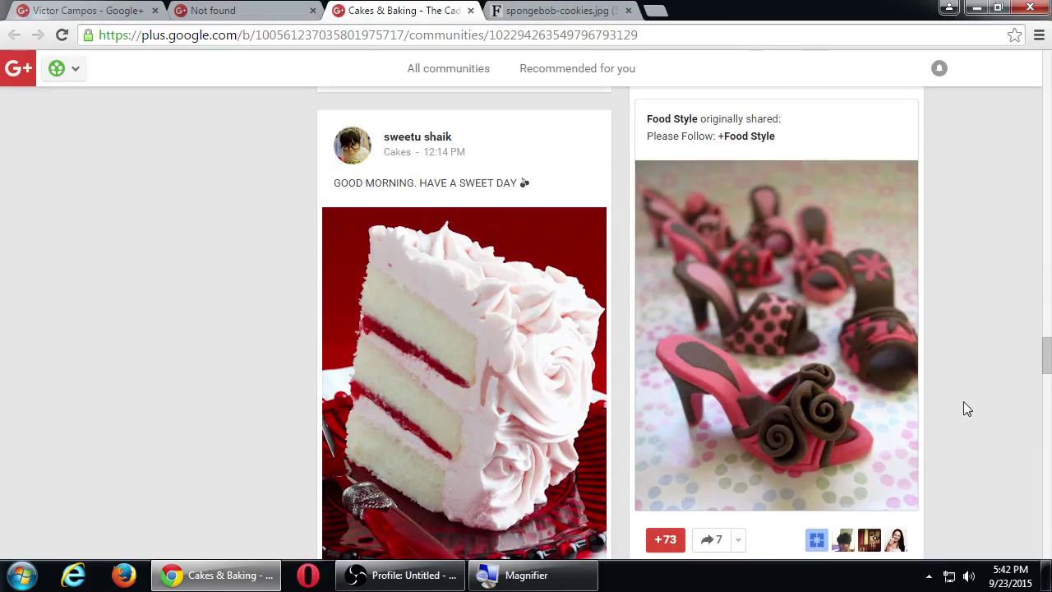
scroll(966, 409, "down", 1)
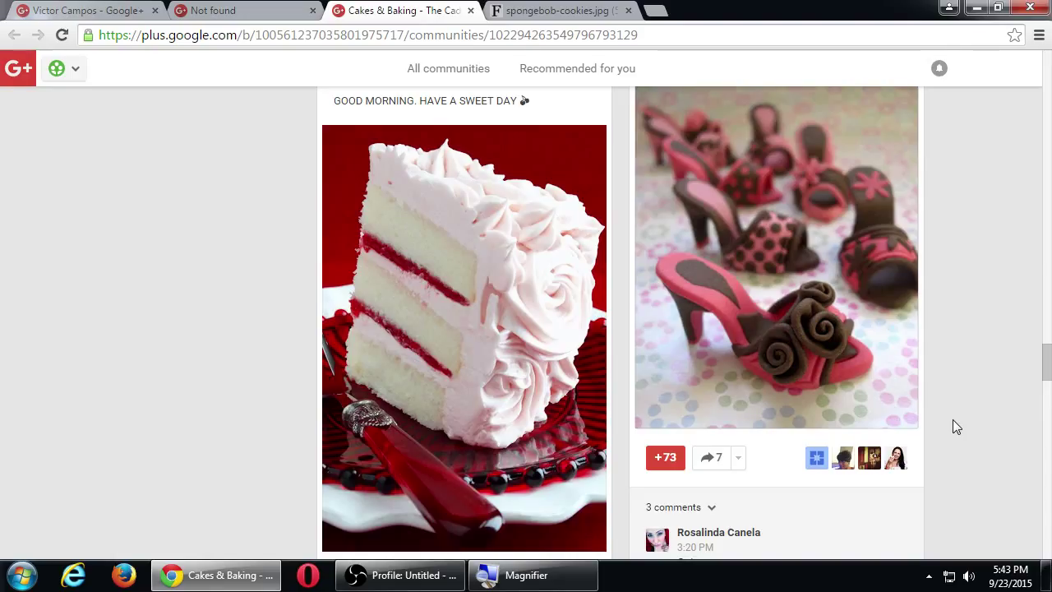
scroll(946, 419, "up", 2)
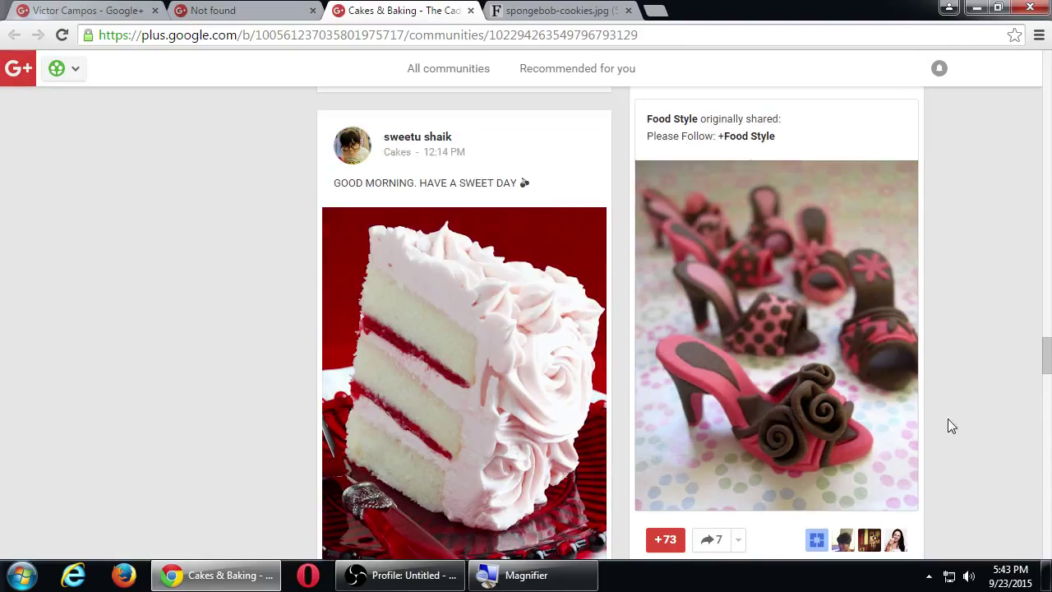
scroll(949, 419, "up", 2)
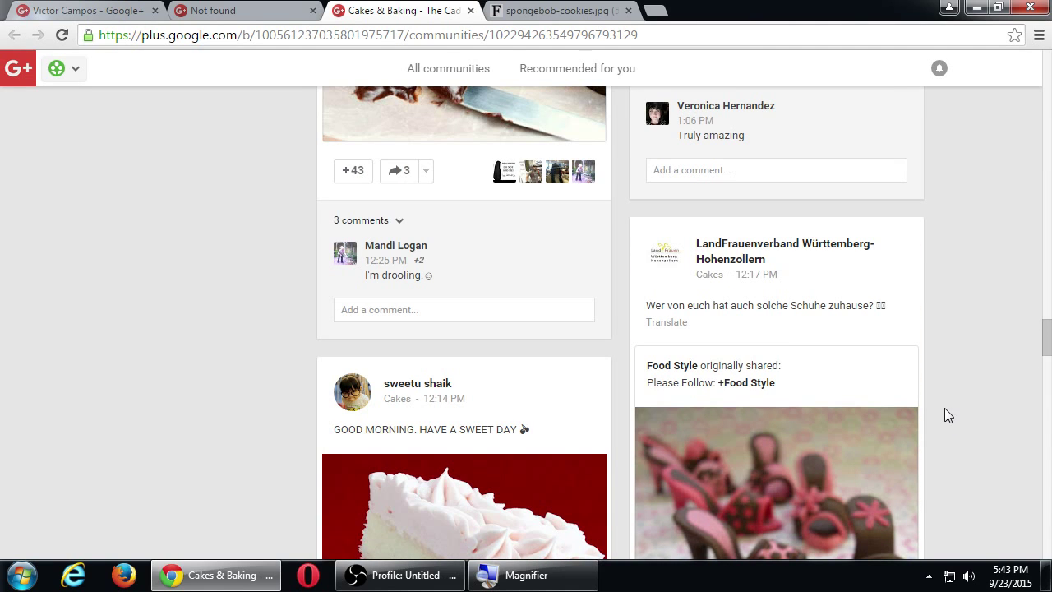
scroll(939, 406, "down", 4)
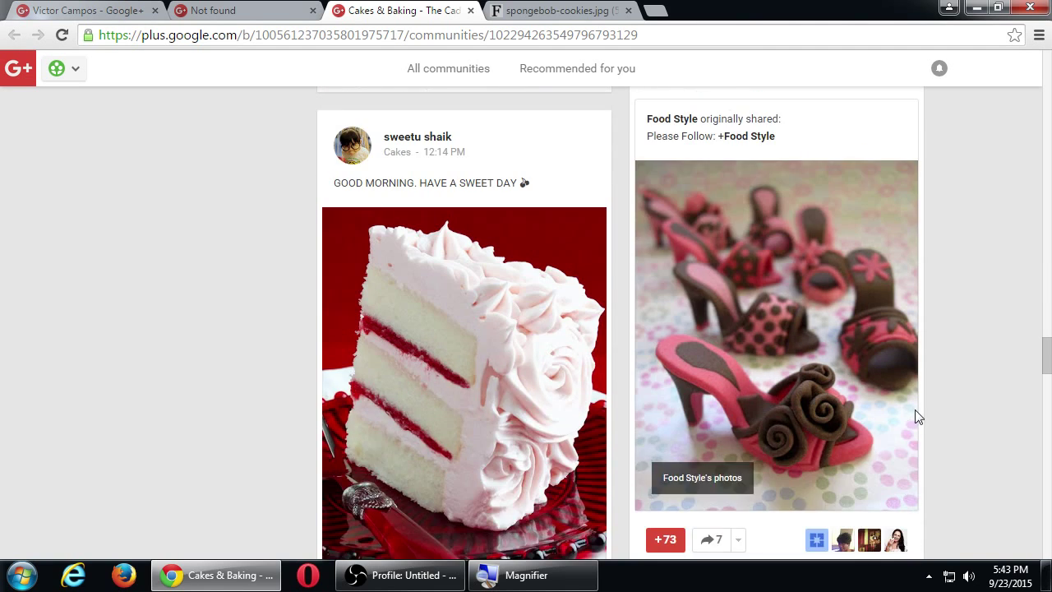
scroll(904, 283, "down", 2)
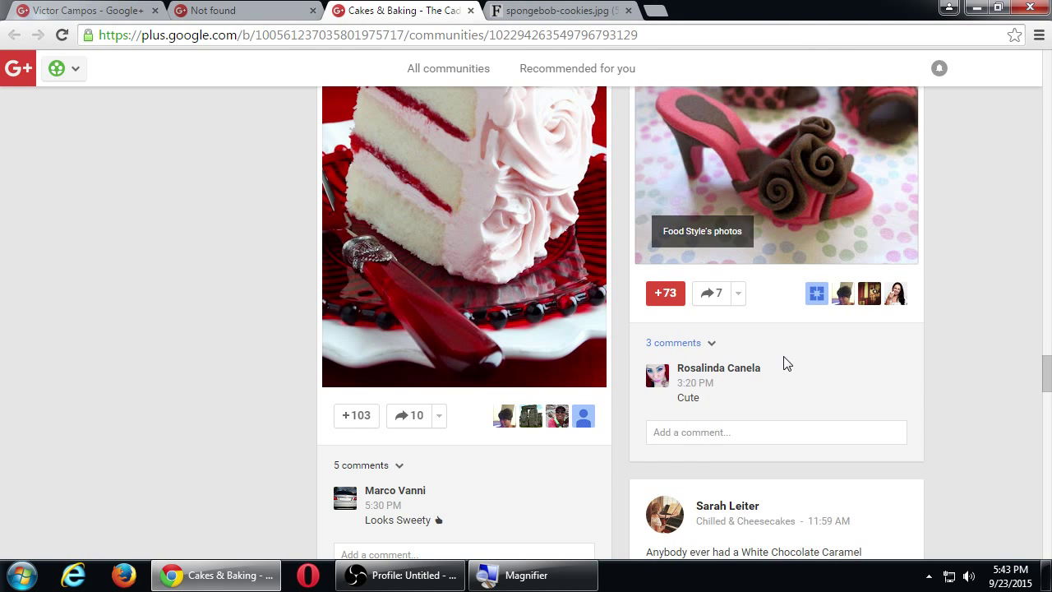
scroll(783, 364, "down", 3)
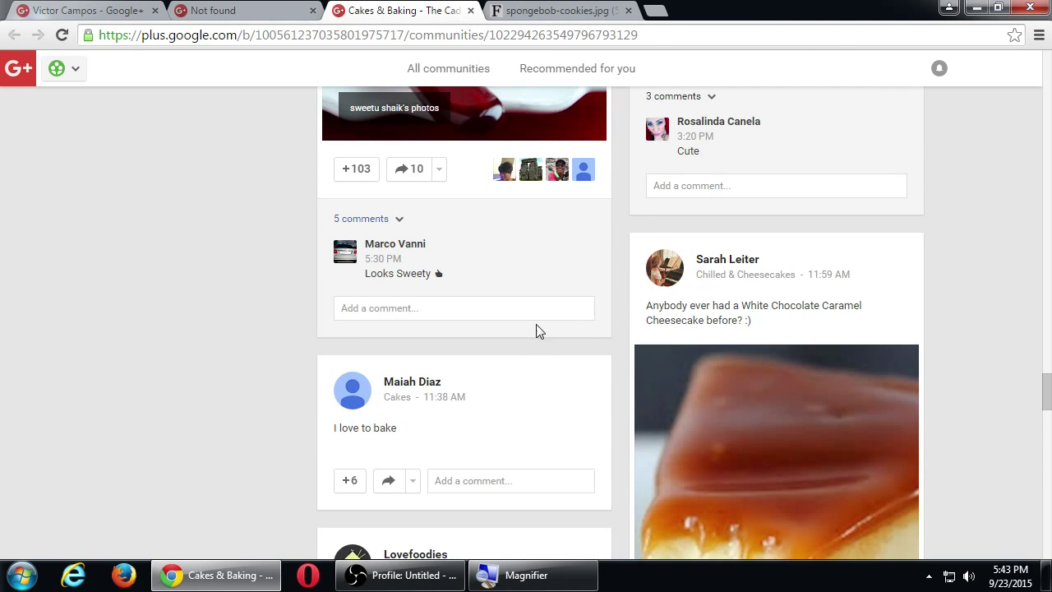
scroll(545, 317, "up", 5)
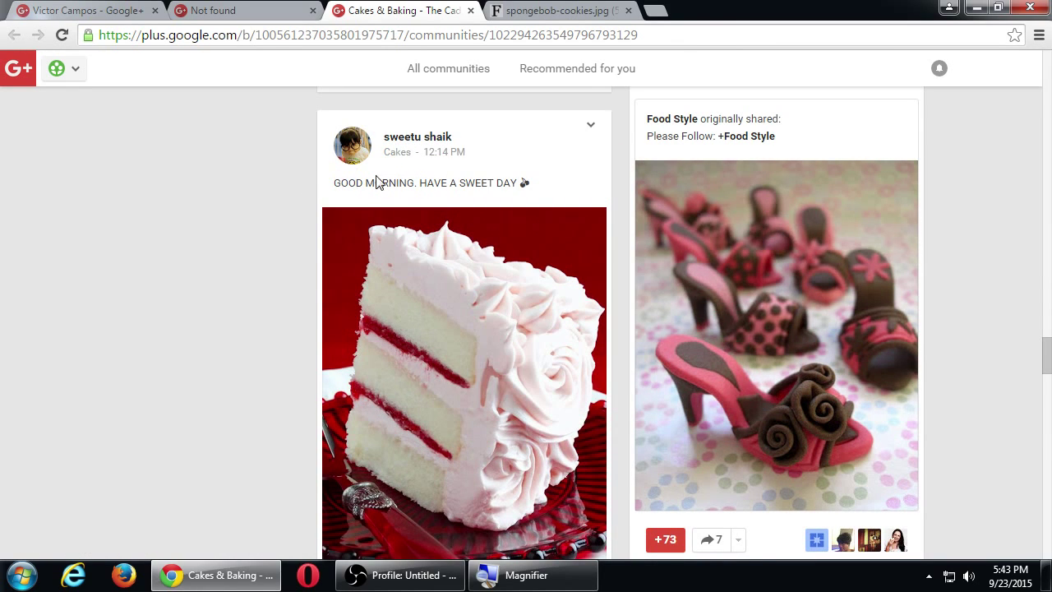
Start a comment on the pink rose-frosted cake post reading 'Amazing photo! It's making us hungry', fixing the typo.
scroll(348, 203, "down", 2)
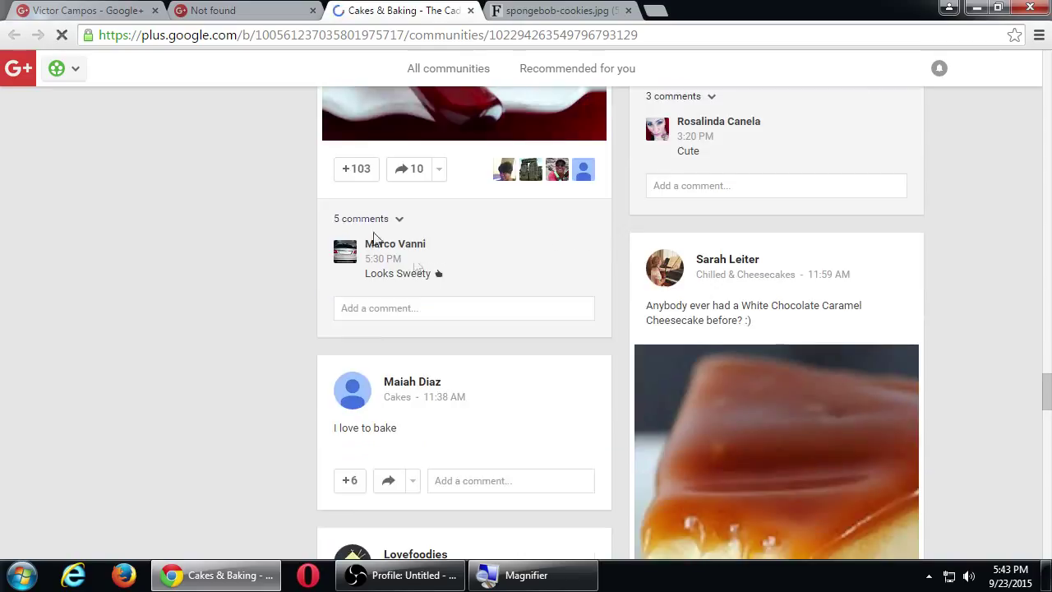
left_click(441, 308)
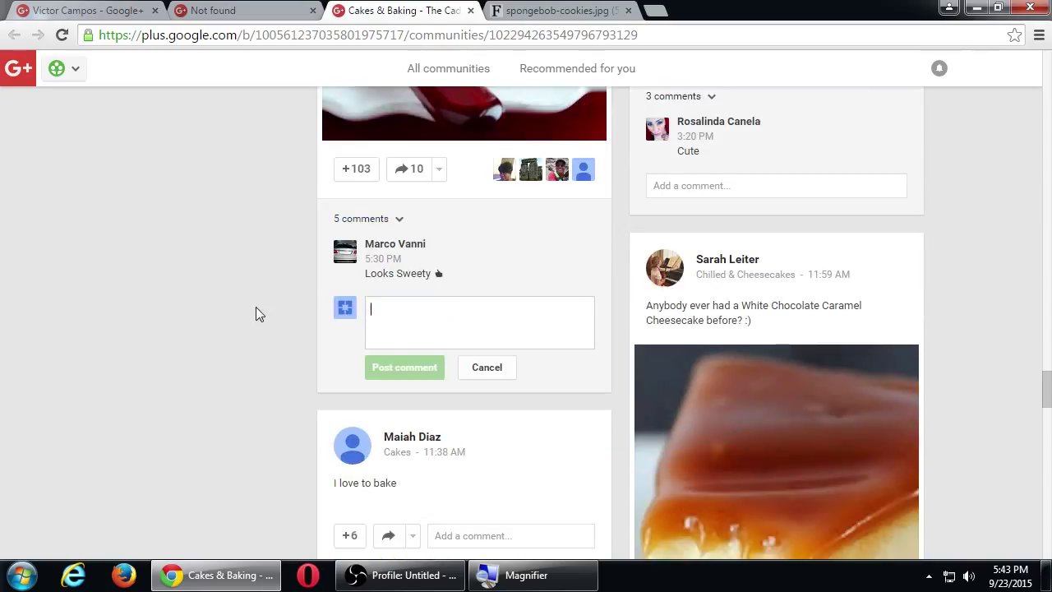
type("Aamzing")
key("BackSpace")
key("BackSpace")
key("BackSpace")
key("BackSpace")
key("BackSpace")
key("BackSpace")
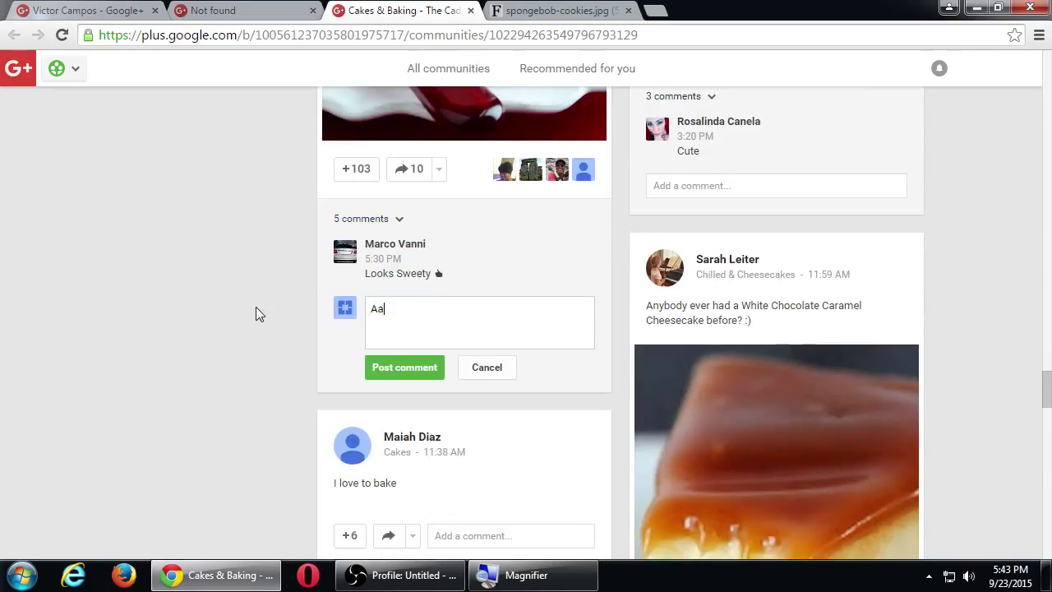
type("mazing photo! It's mak")
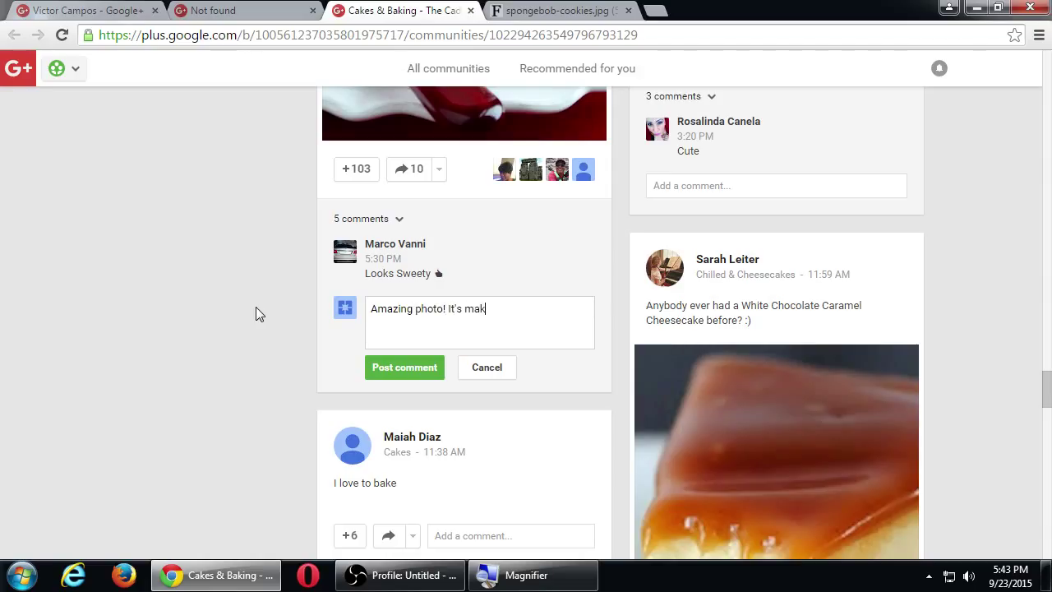
type("ing us hungry.")
Copy the heart and lips emojis from getemoji.com, then return to the Cakes & Baking tab.
key("ctrl+t")
type("gete")
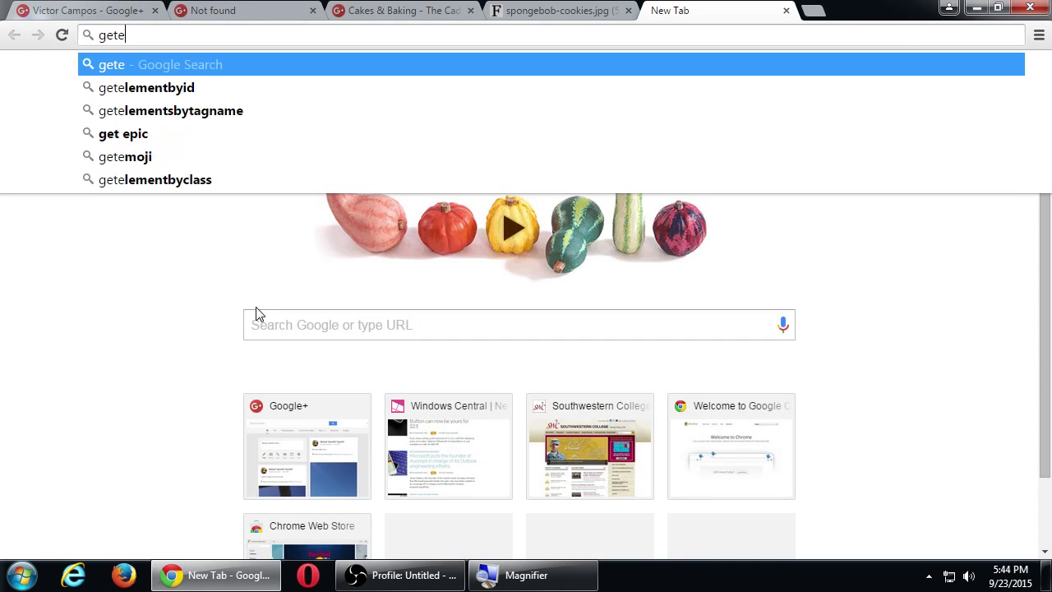
type("moji.com")
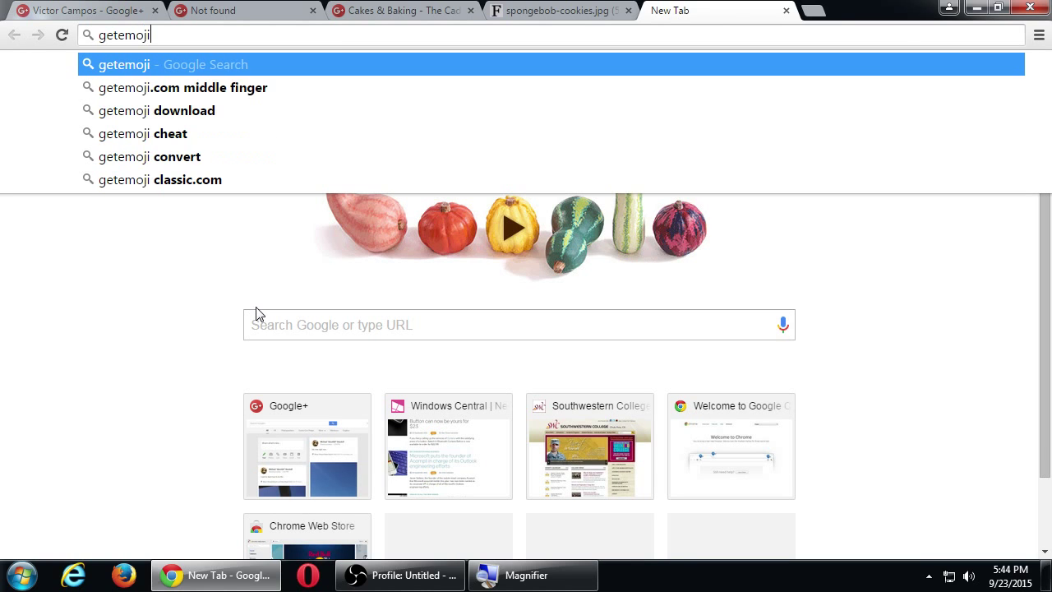
key("Return")
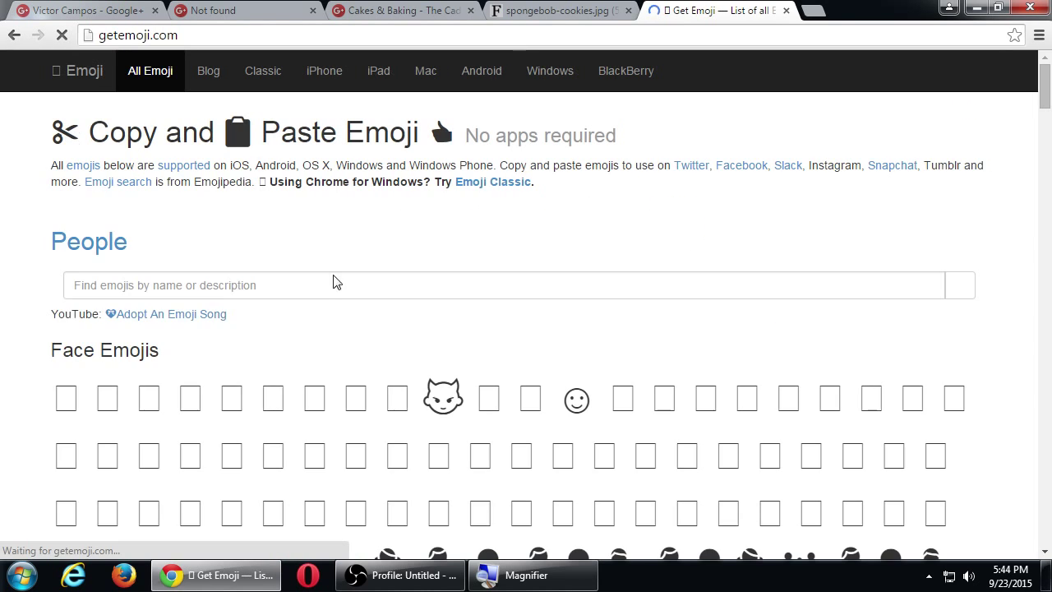
scroll(348, 291, "down", 5)
scroll(348, 297, "down", 1)
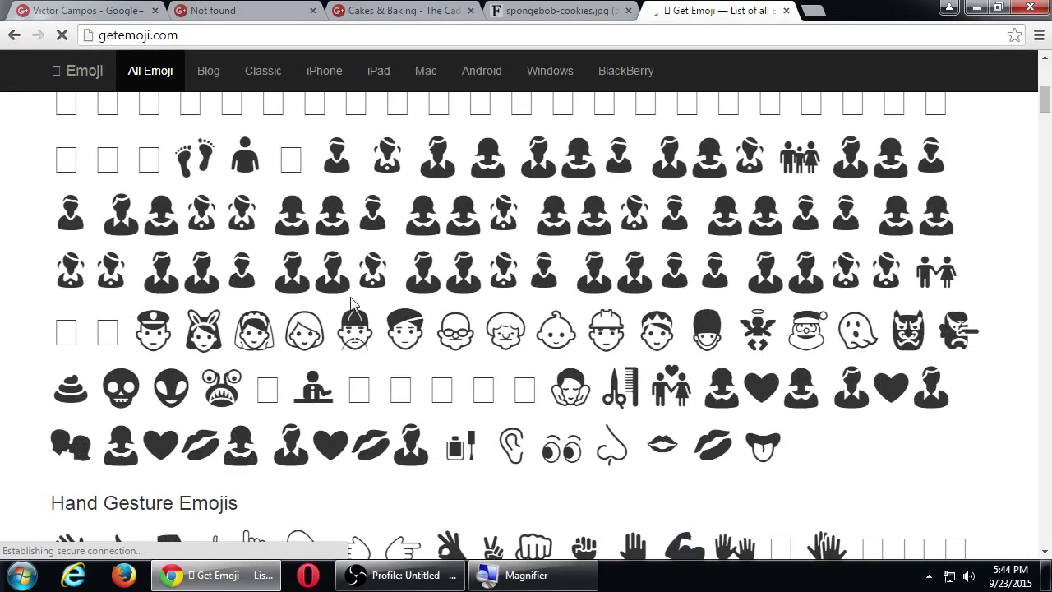
scroll(301, 333, "down", 1)
scroll(300, 332, "down", 1)
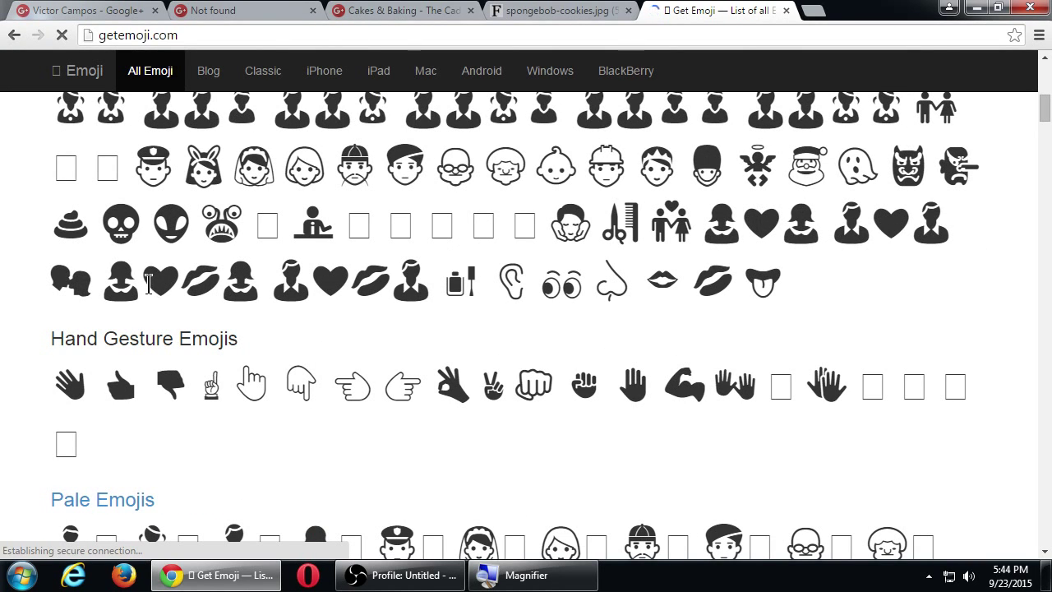
left_click_drag(145, 284, 219, 277)
key("ctrl+c")
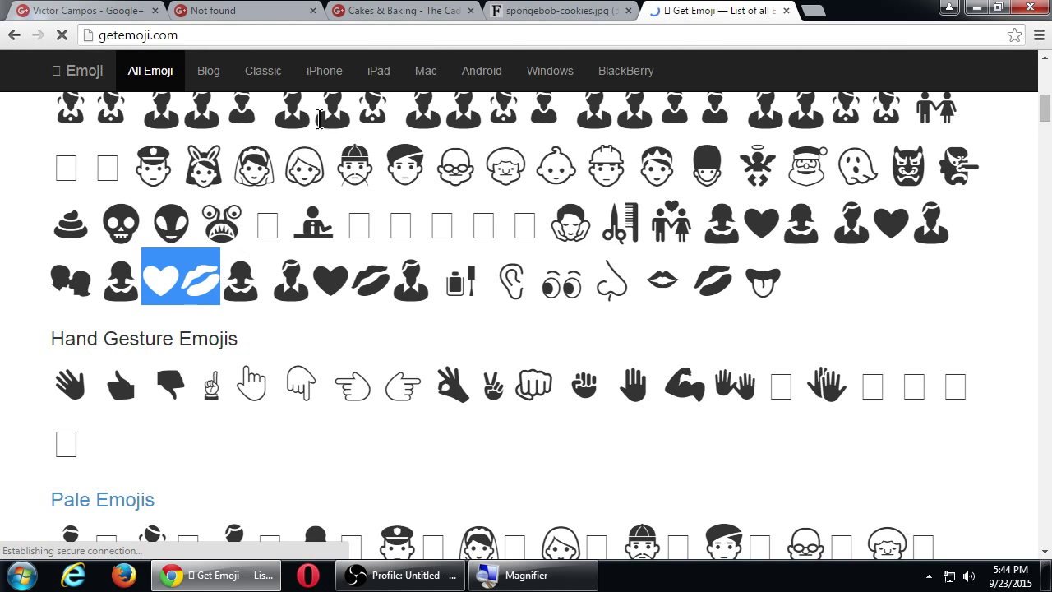
left_click(374, 12)
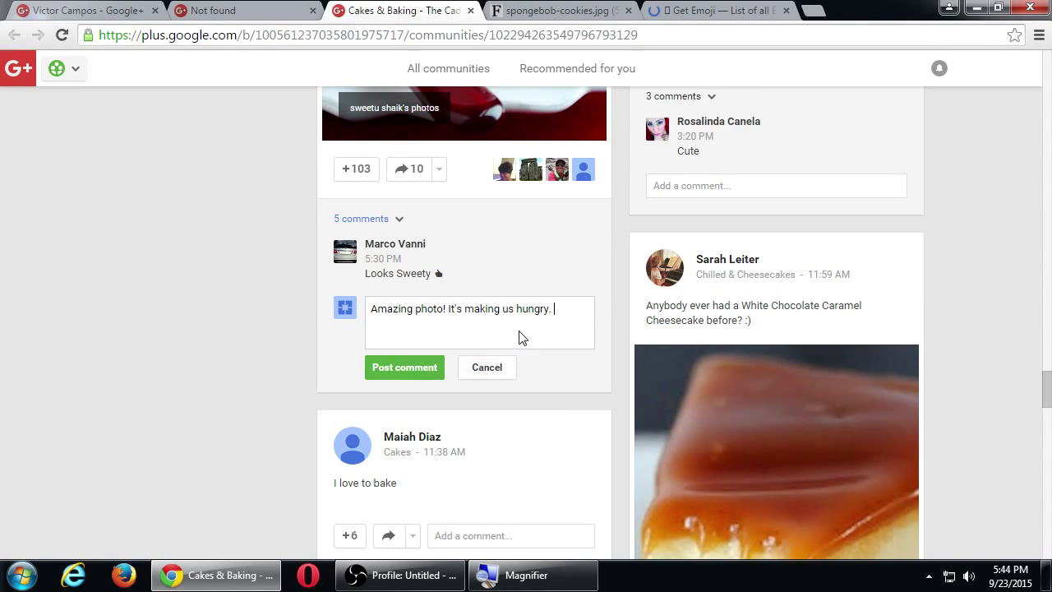
Paste the heart and lips emojis after 'hungry.' and post the comment on the pink cake post.
key("ctrl+v")
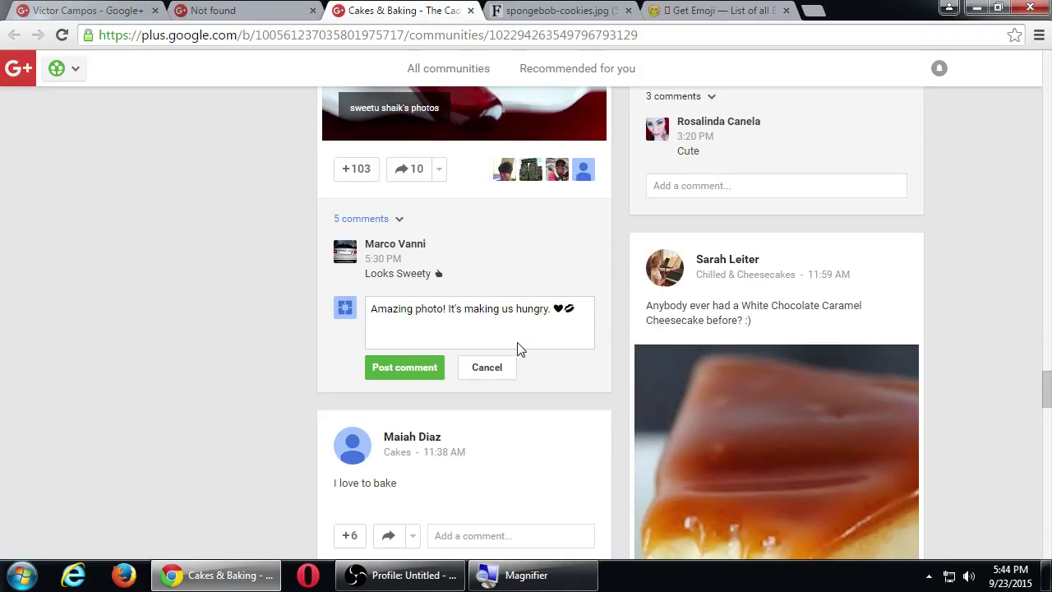
left_click(410, 367)
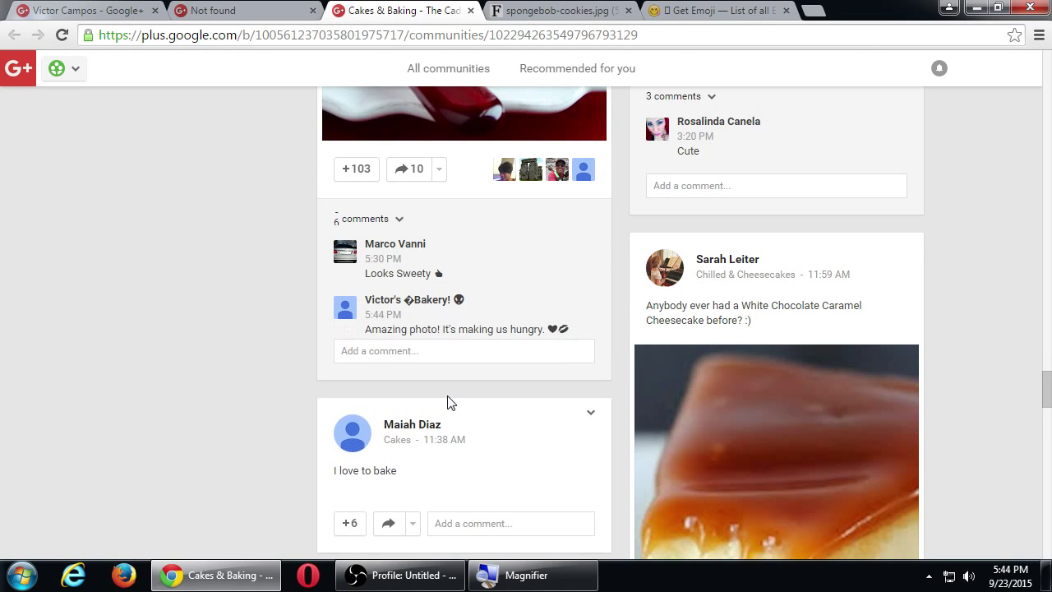
Scroll the Cakes & Baking feed down to the Génoise aux fraises post at +46 with 4 comments.
scroll(448, 403, "down", 7)
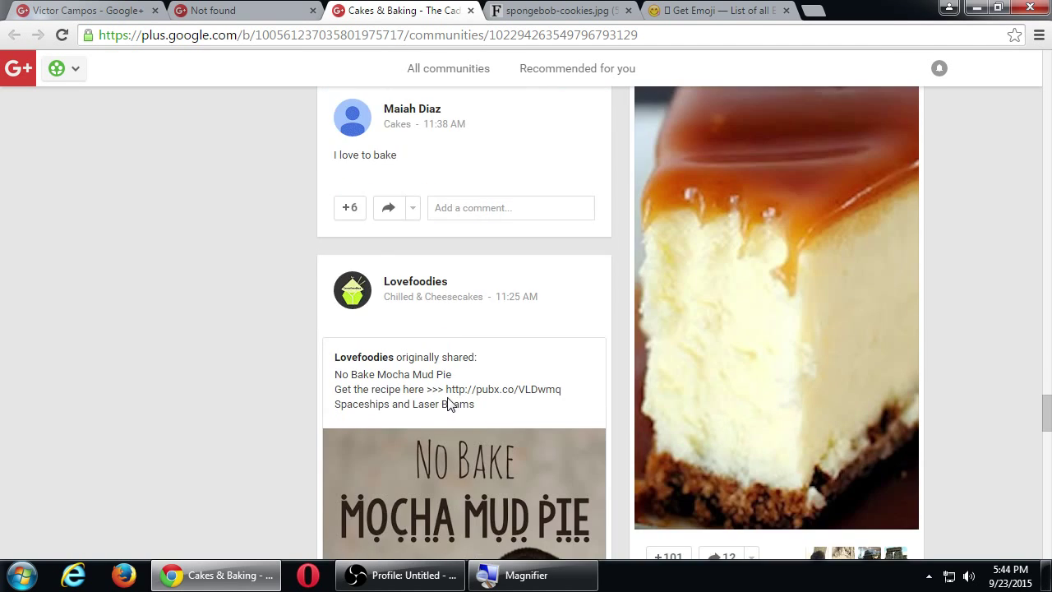
scroll(450, 403, "down", 10)
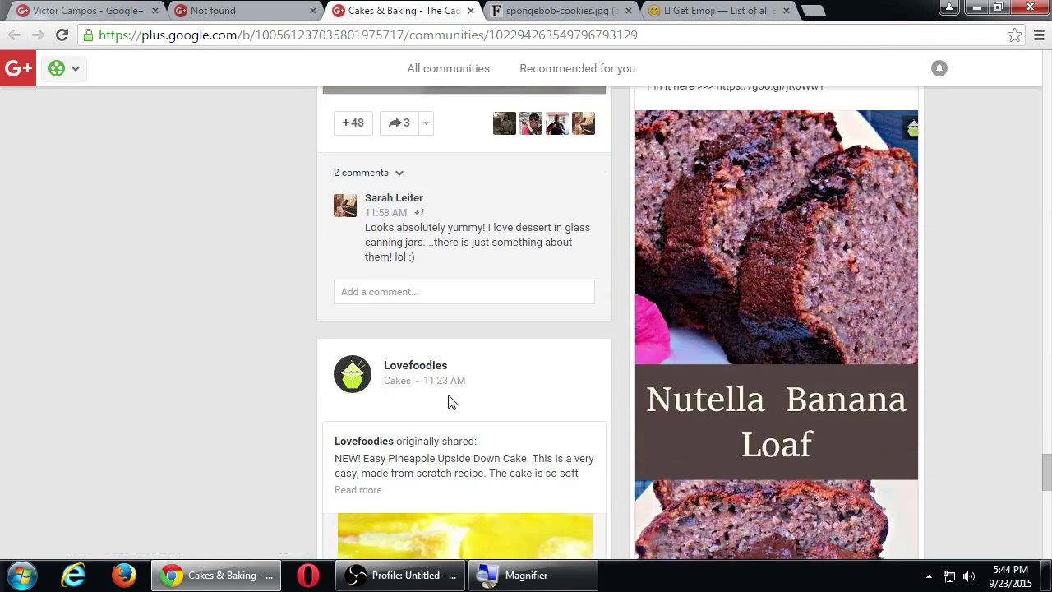
scroll(448, 394, "down", 8)
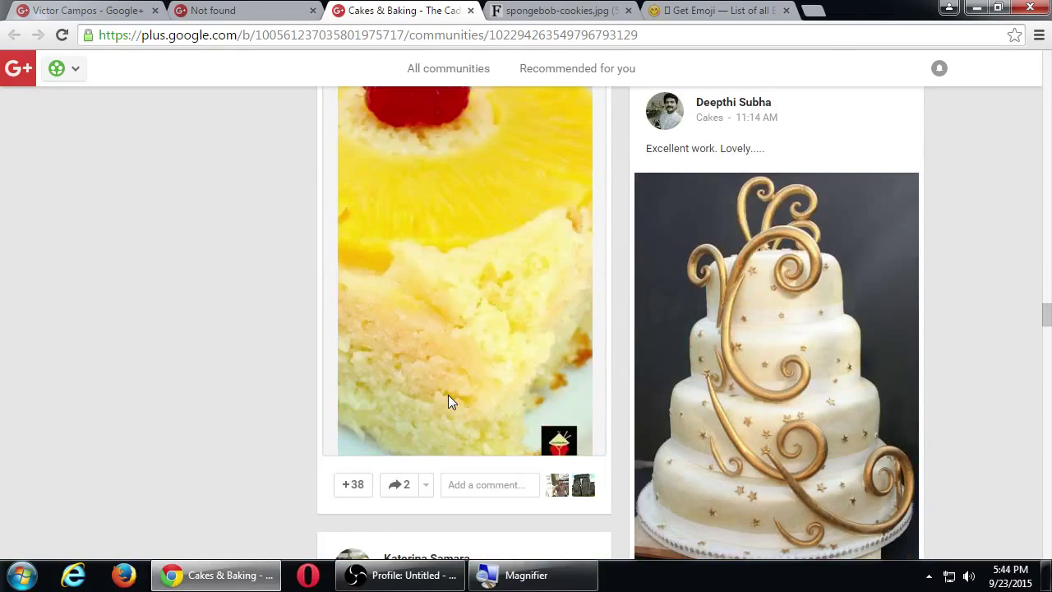
scroll(449, 392, "down", 4)
scroll(450, 392, "down", 3)
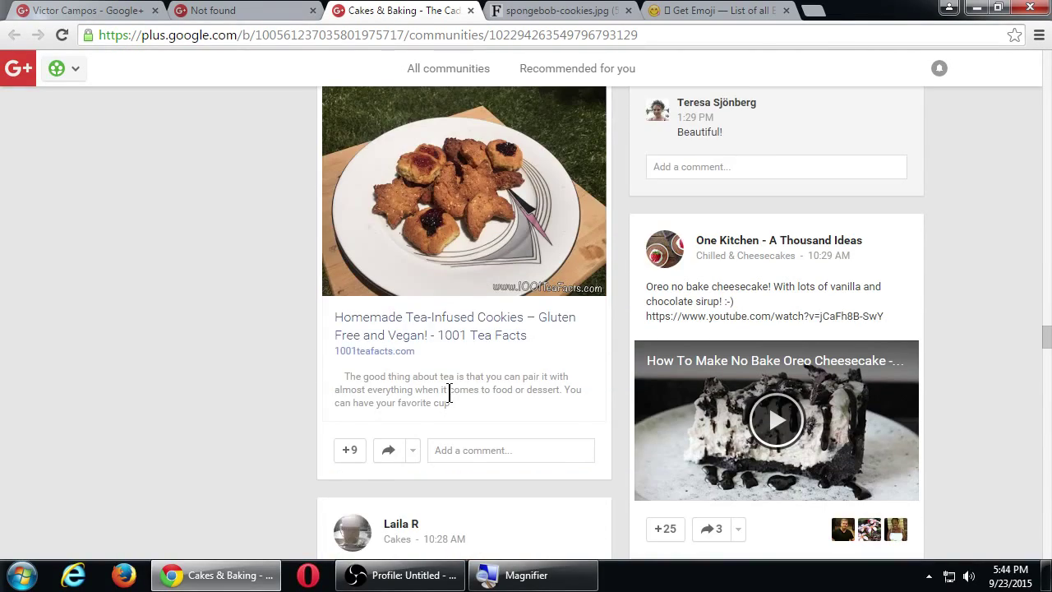
scroll(452, 385, "down", 4)
scroll(452, 385, "down", 2)
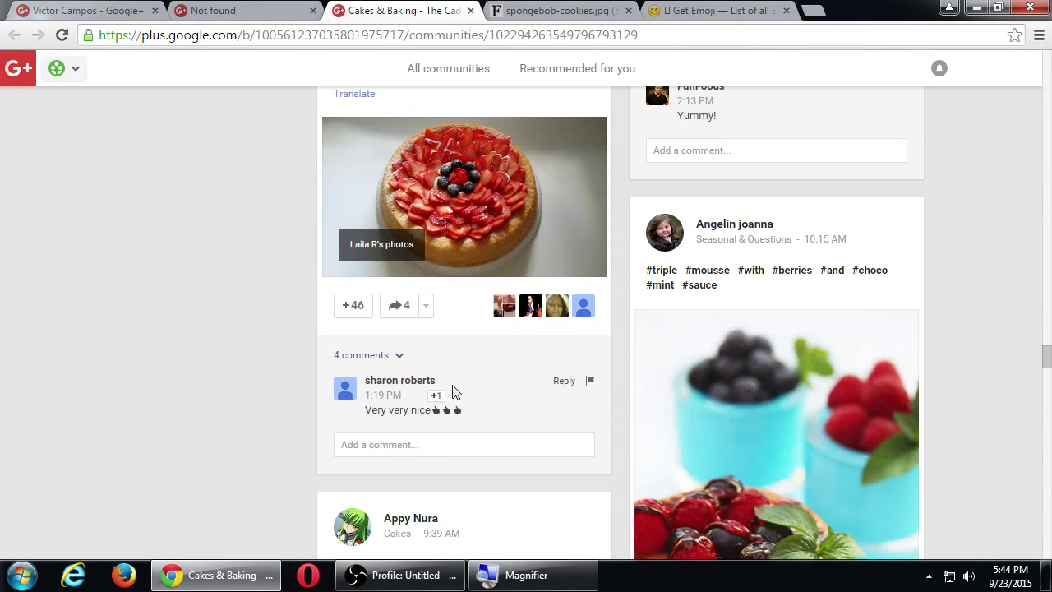
scroll(467, 375, "up", 3)
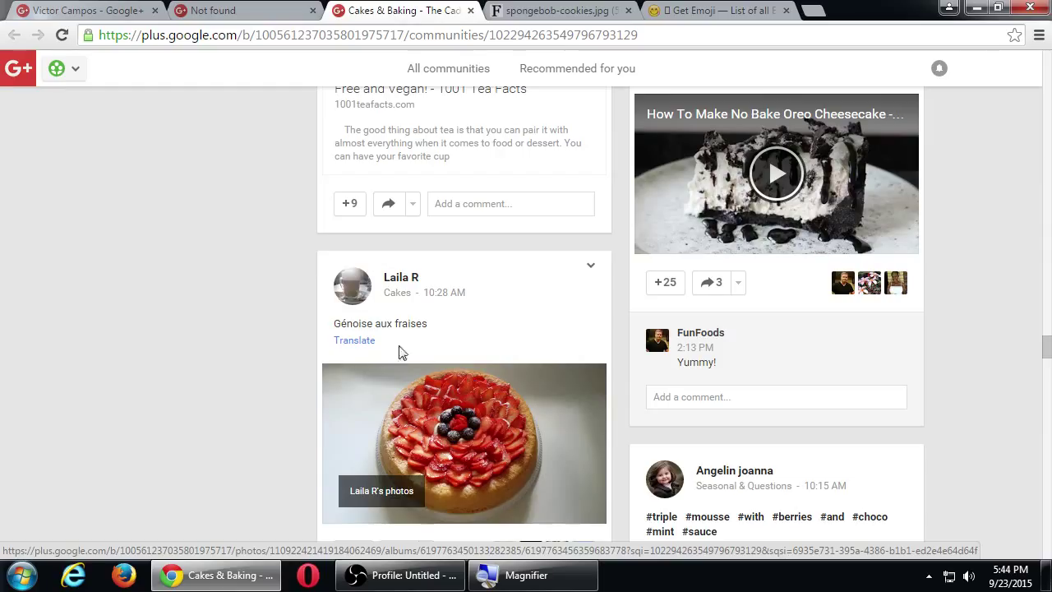
scroll(257, 314, "down", 2)
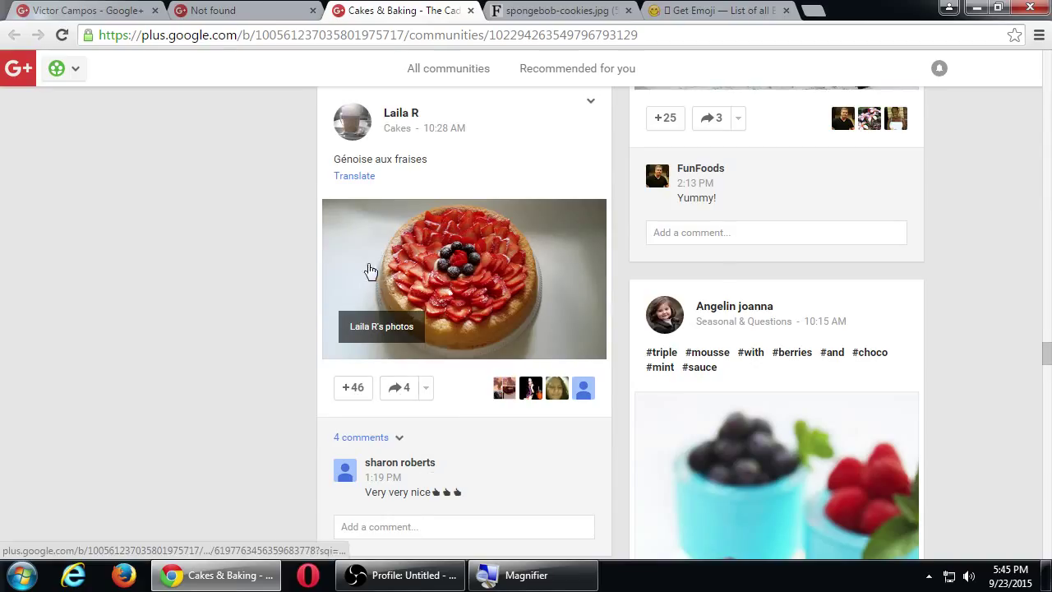
scroll(397, 206, "up", 1)
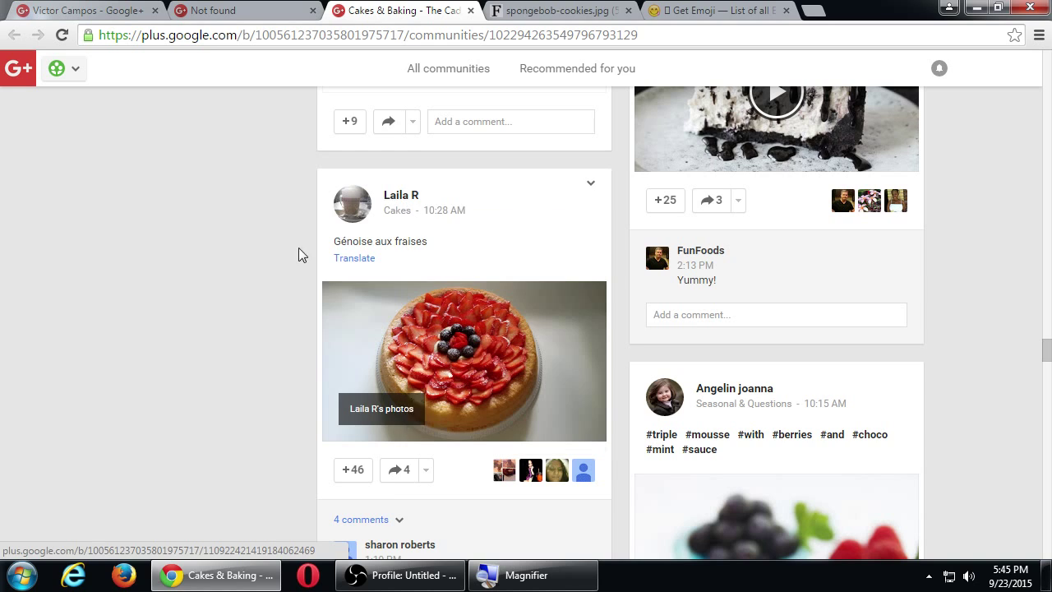
scroll(257, 319, "down", 1)
scroll(374, 432, "up", 1)
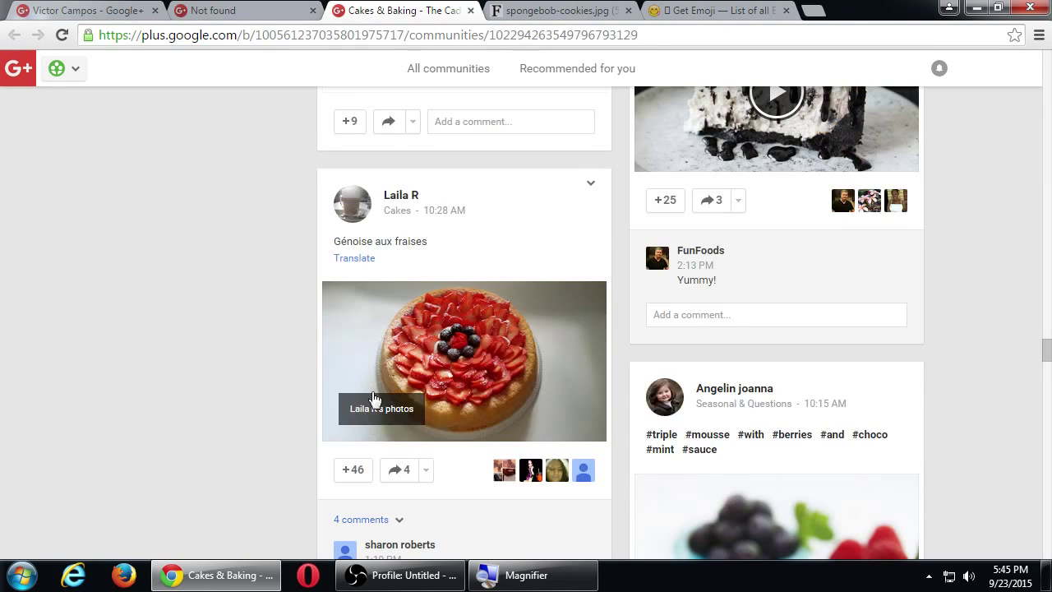
mouse_move(400, 204)
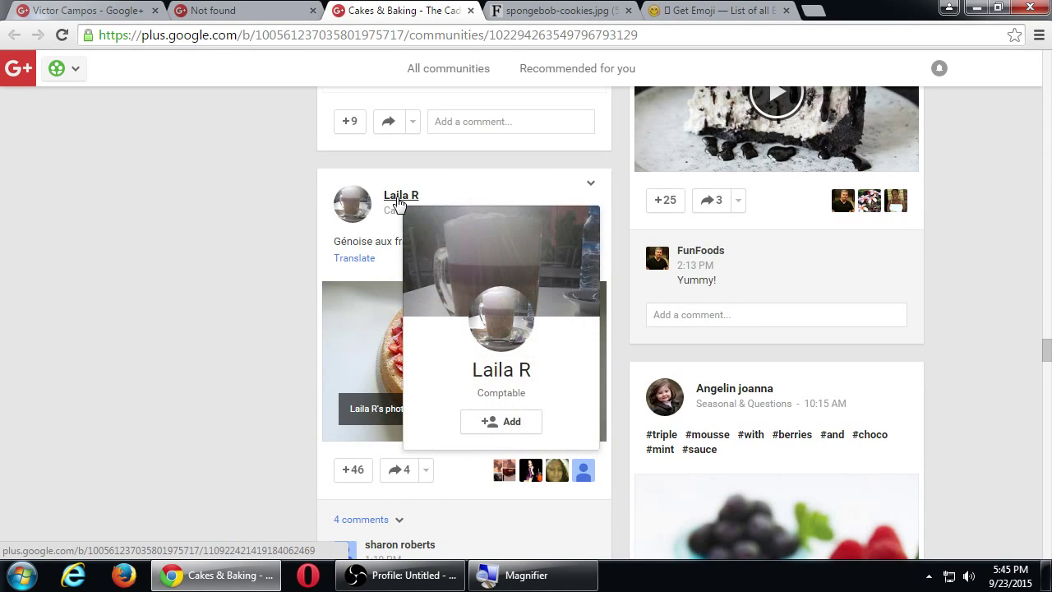
left_click(940, 72)
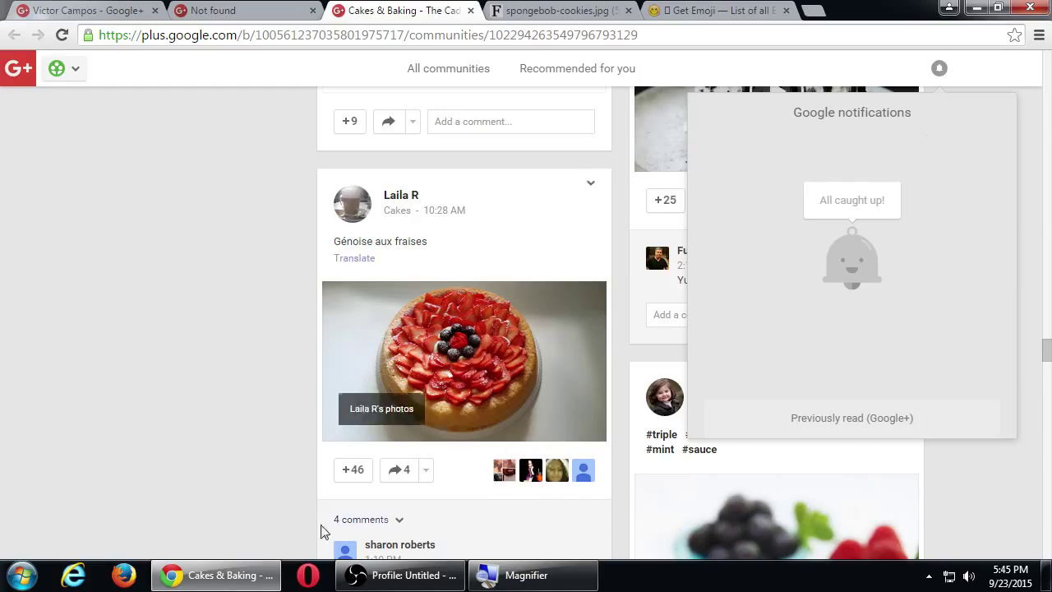
scroll(210, 491, "down", 1)
scroll(211, 492, "down", 1)
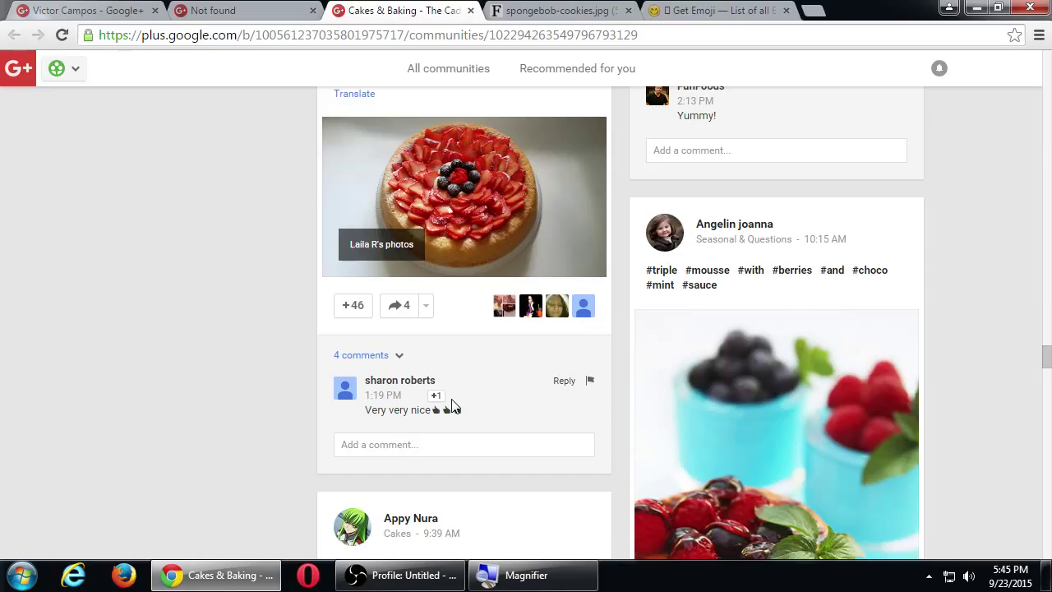
Expand the 4 comments on the Génoise aux fraises post.
mouse_move(387, 387)
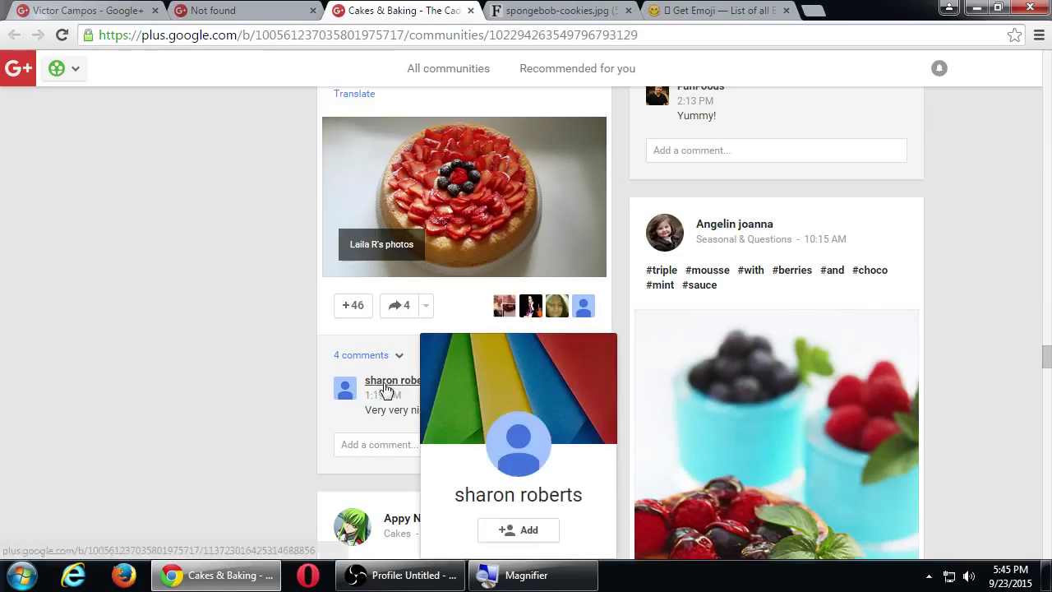
left_click(372, 358)
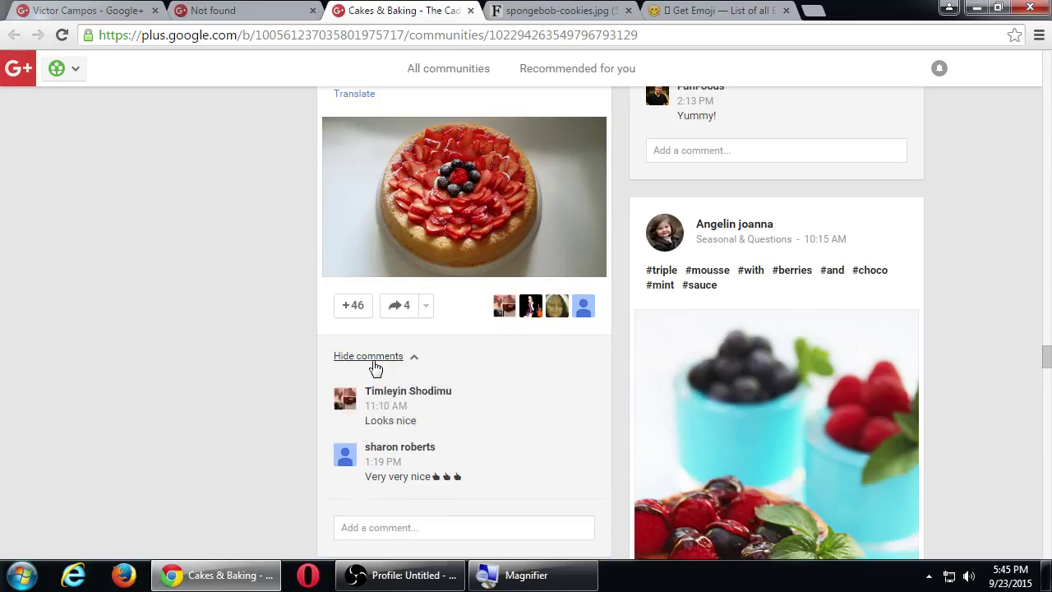
scroll(386, 348, "up", 1)
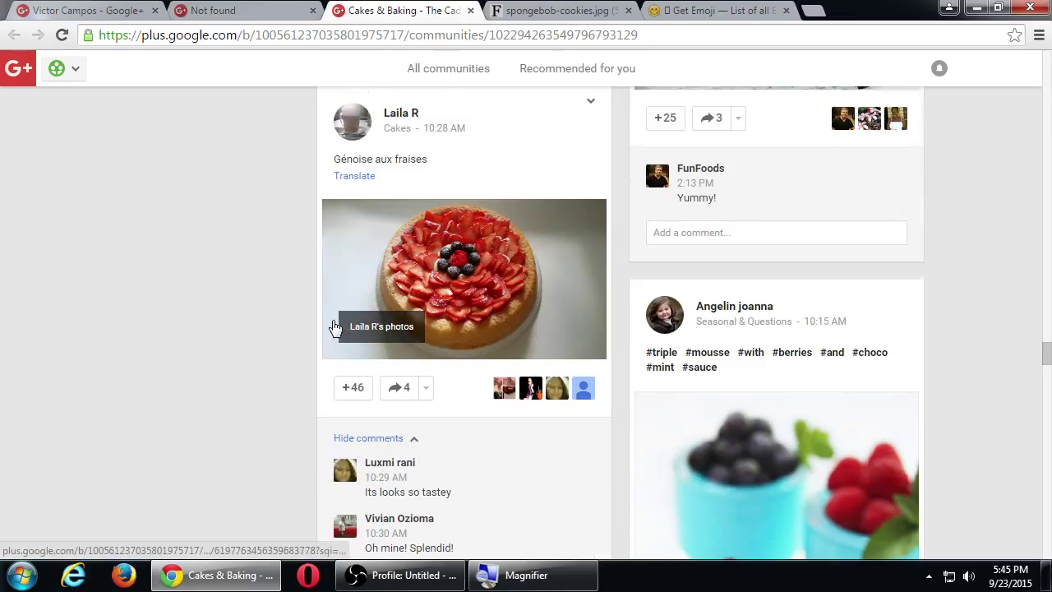
scroll(333, 322, "down", 3)
Write and post the comment 'Looks so tasty! Save us a slice.', correcting typos along the way.
left_click(417, 467)
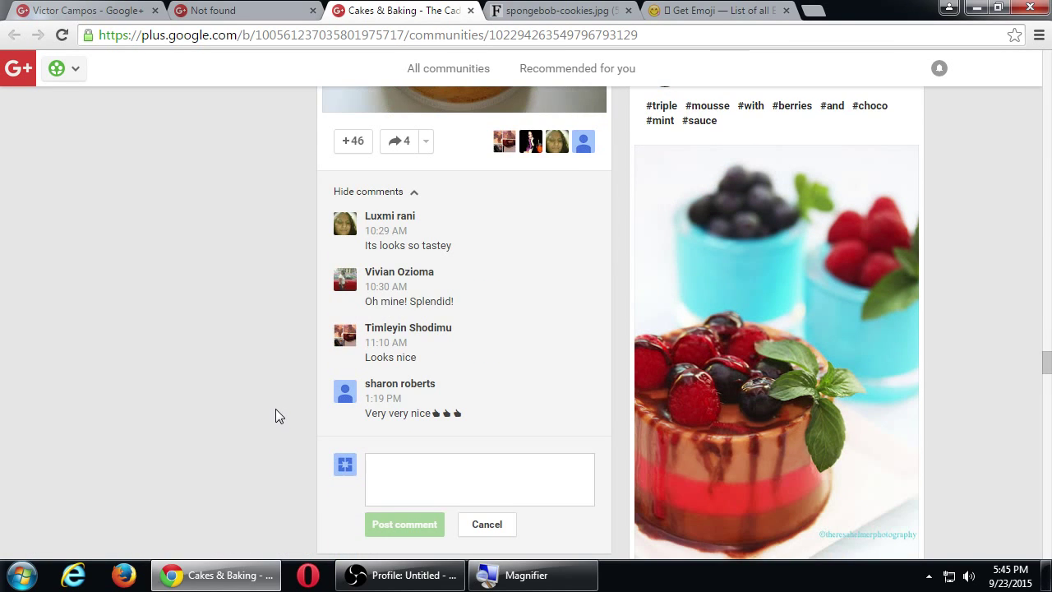
type("Looks")
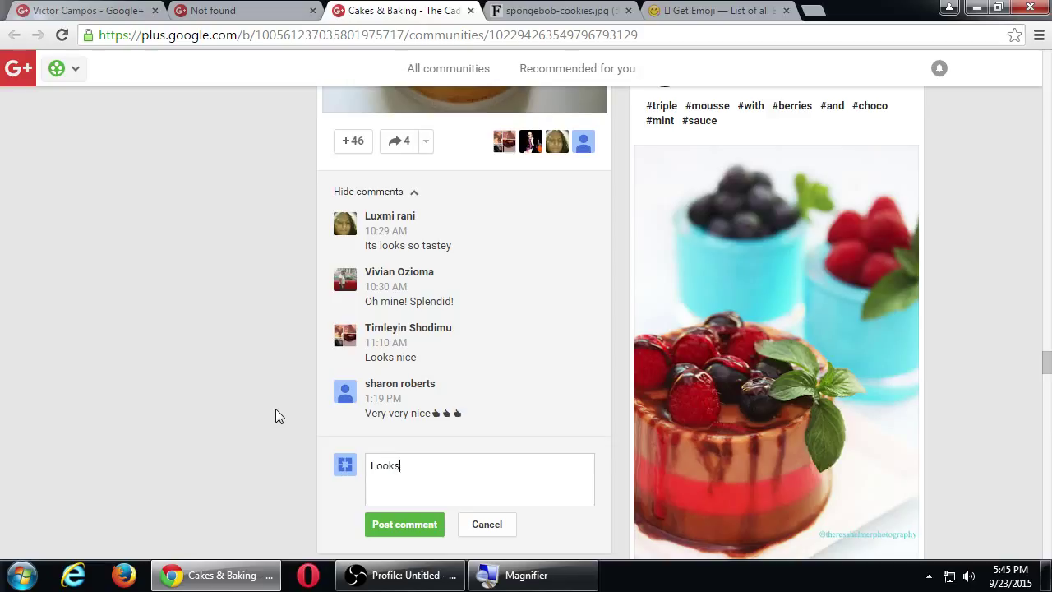
type(" so tasty! Save us a sliced.")
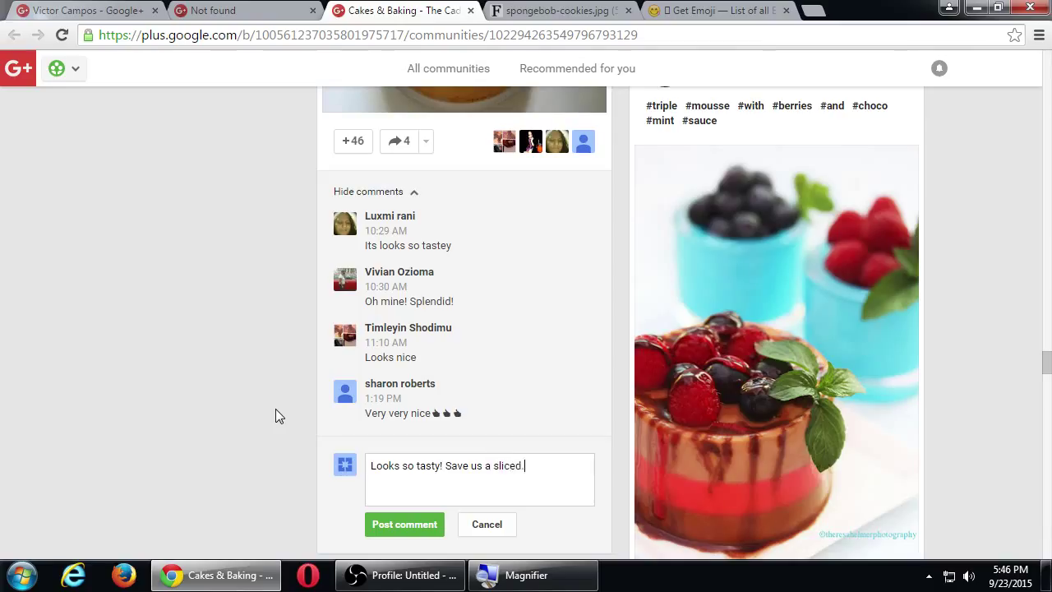
key("BackSpace")
key("BackSpace")
type(".")
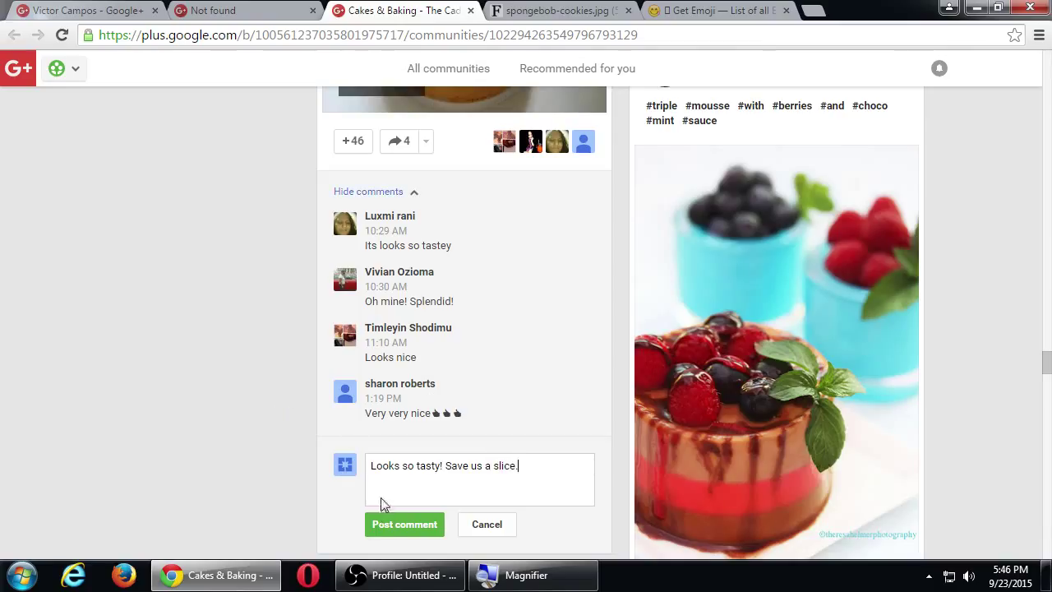
left_click(385, 526)
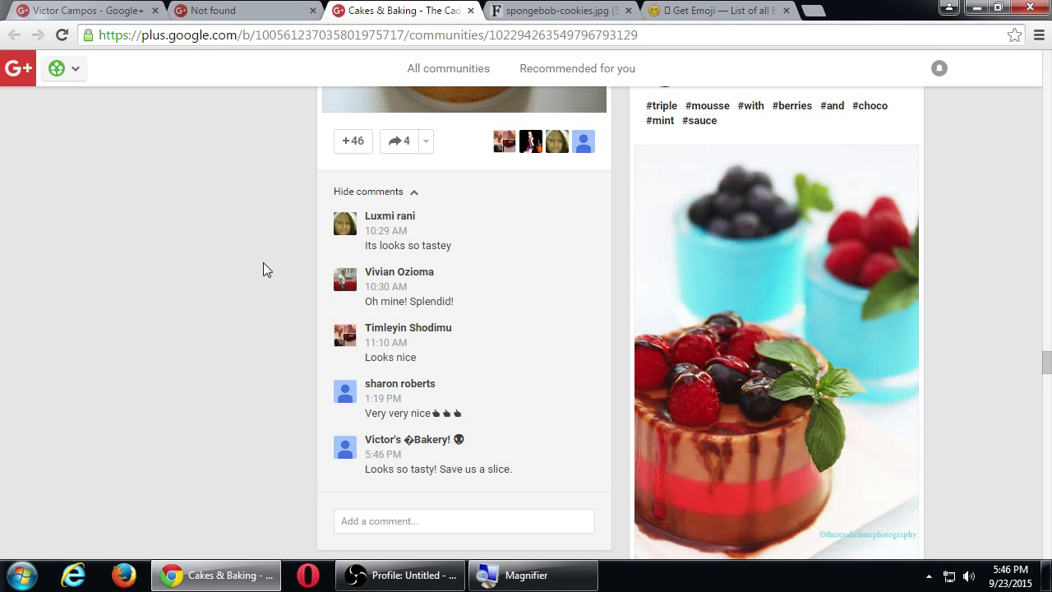
scroll(263, 269, "down", 10)
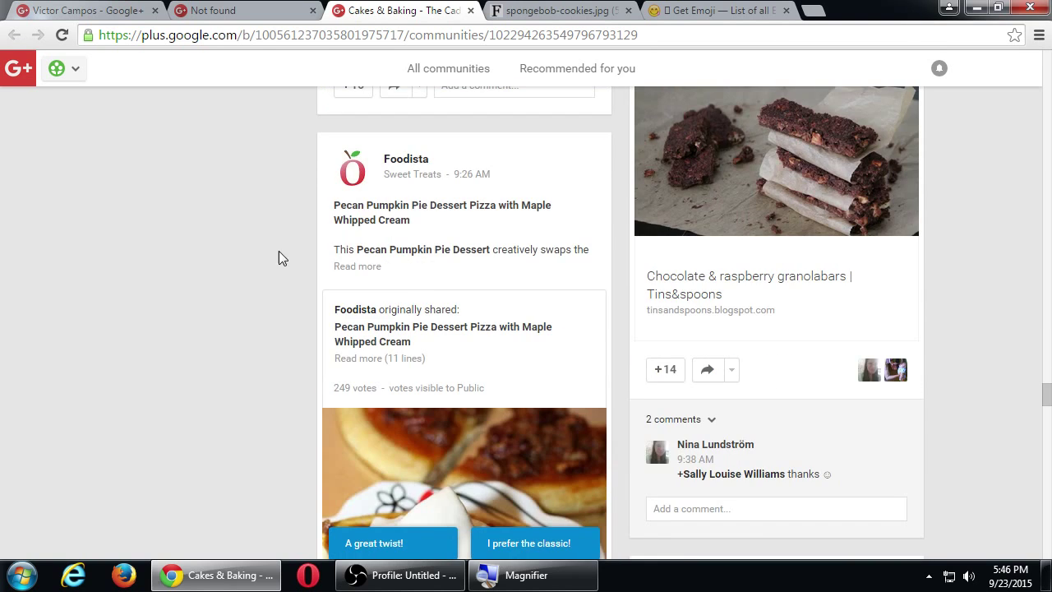
scroll(258, 251, "down", 3)
scroll(258, 257, "up", 3)
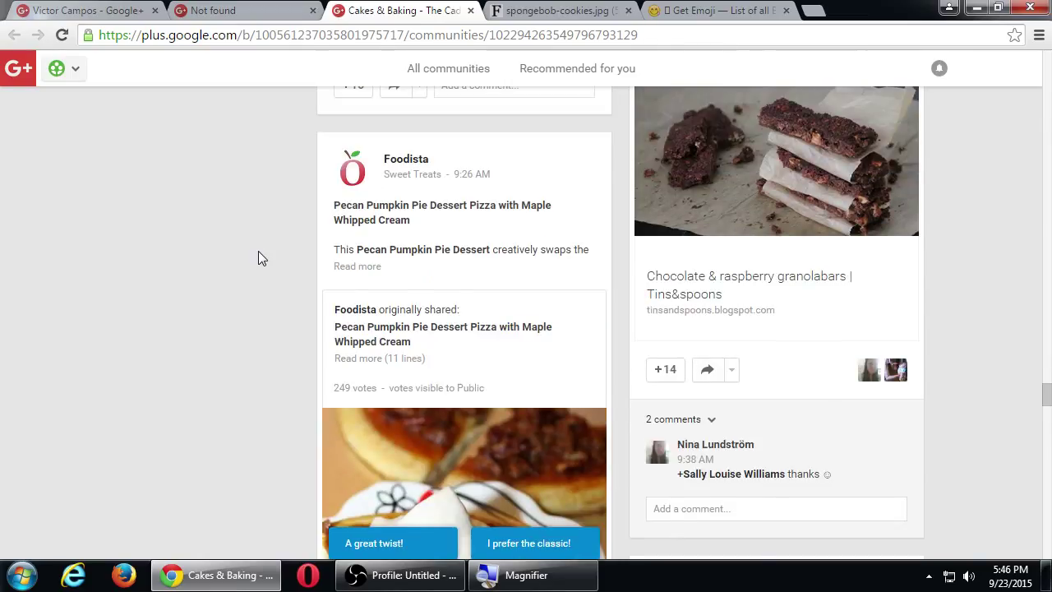
scroll(258, 252, "down", 1)
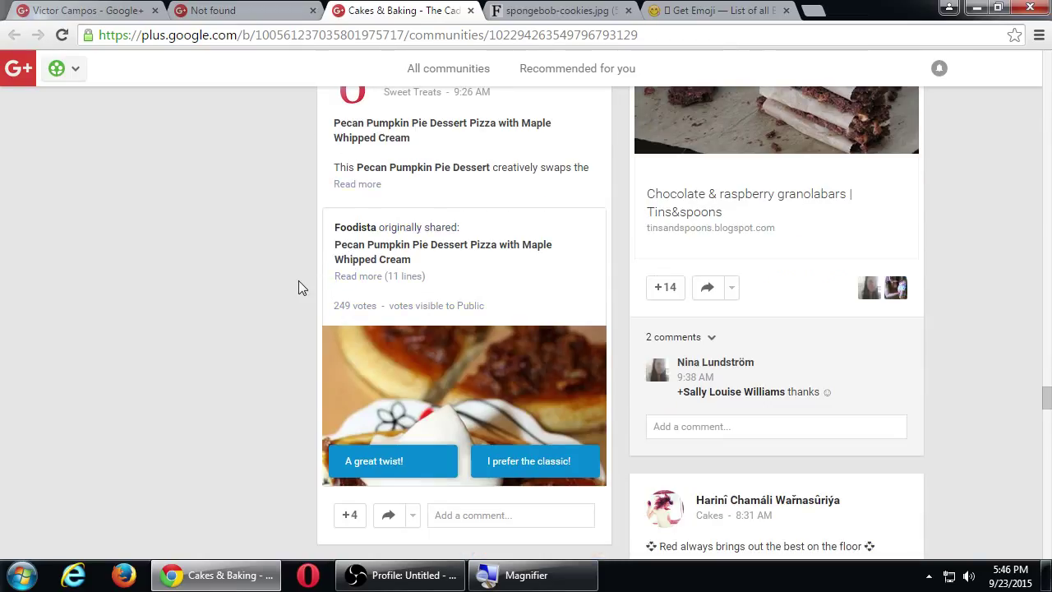
scroll(298, 280, "down", 4)
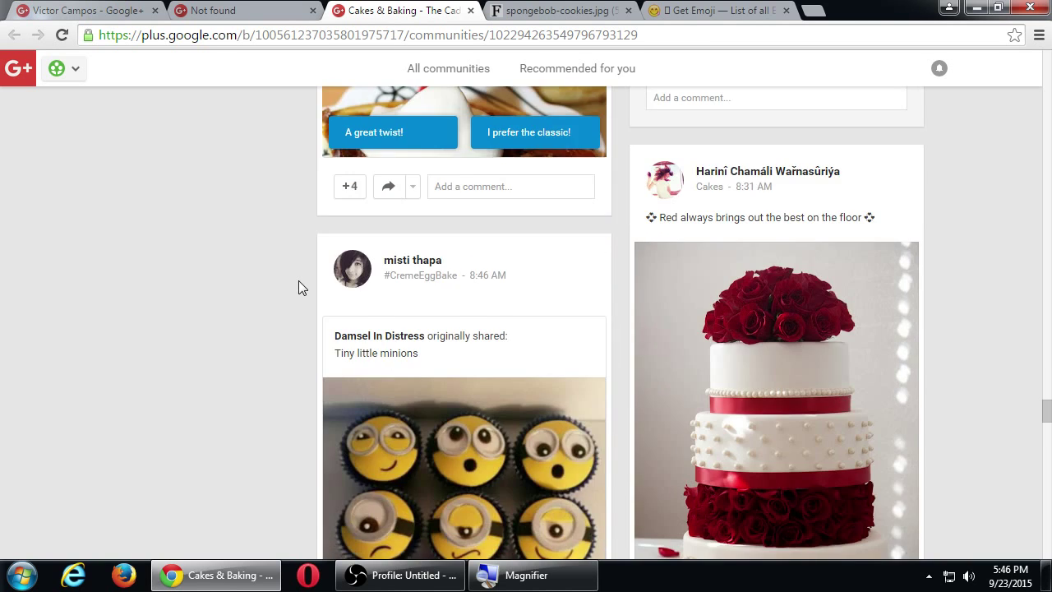
scroll(298, 280, "down", 3)
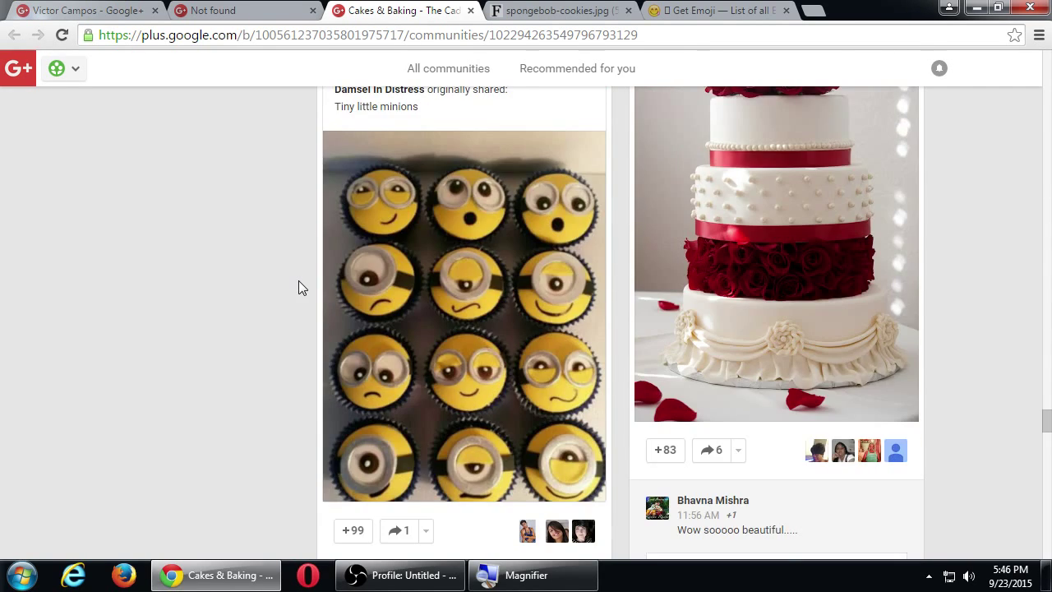
scroll(298, 281, "up", 7)
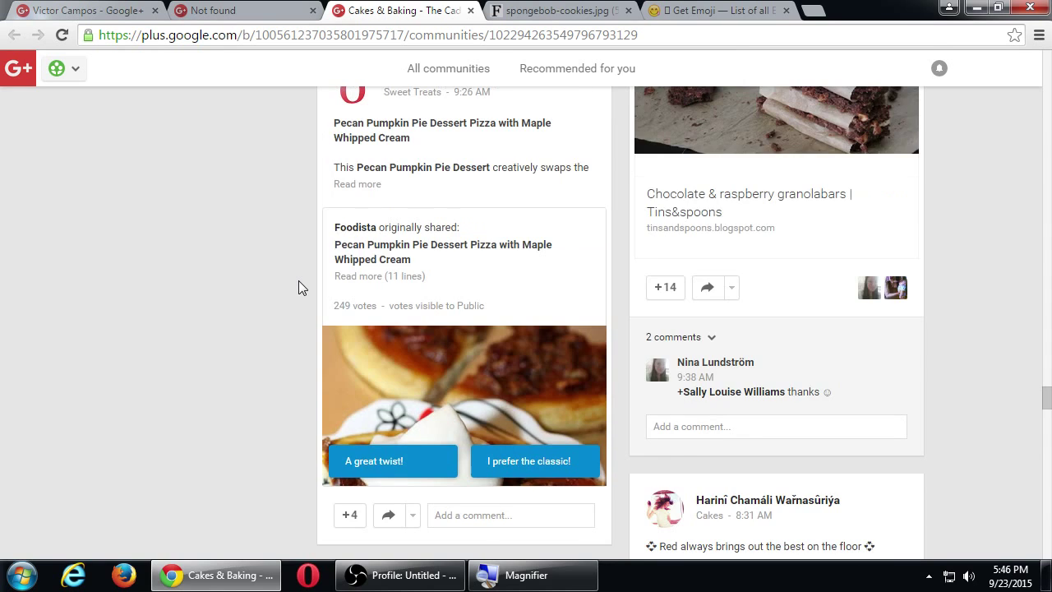
scroll(299, 287, "up", 1)
scroll(298, 283, "down", 1)
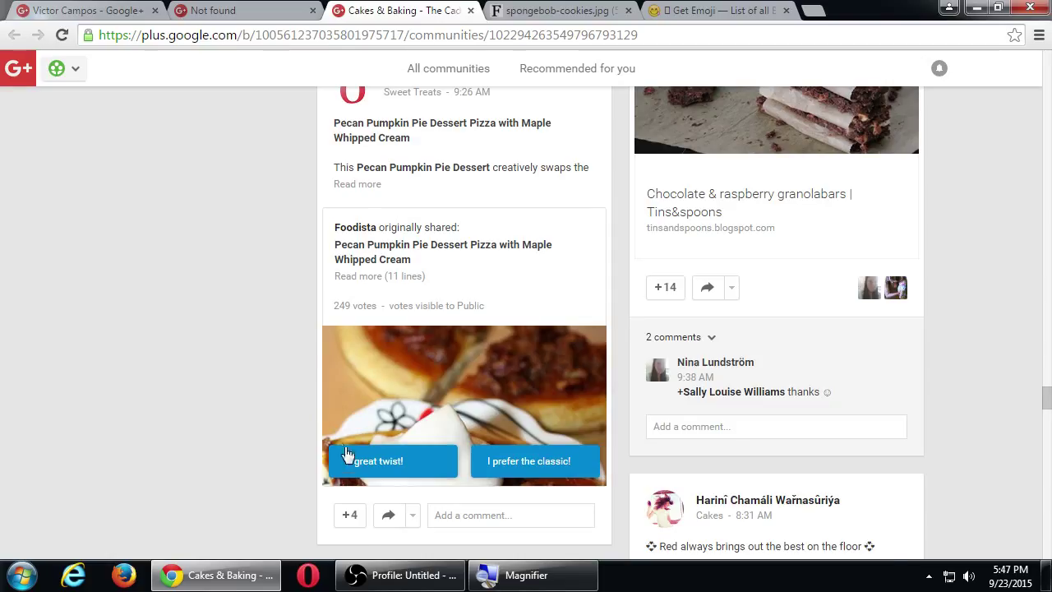
scroll(344, 452, "down", 1)
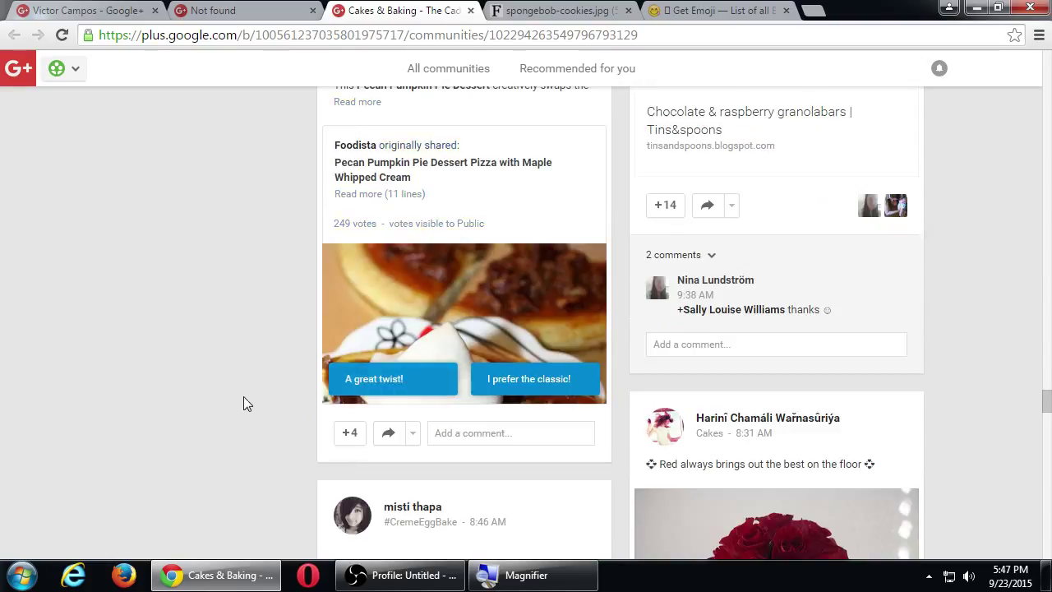
scroll(234, 388, "up", 1)
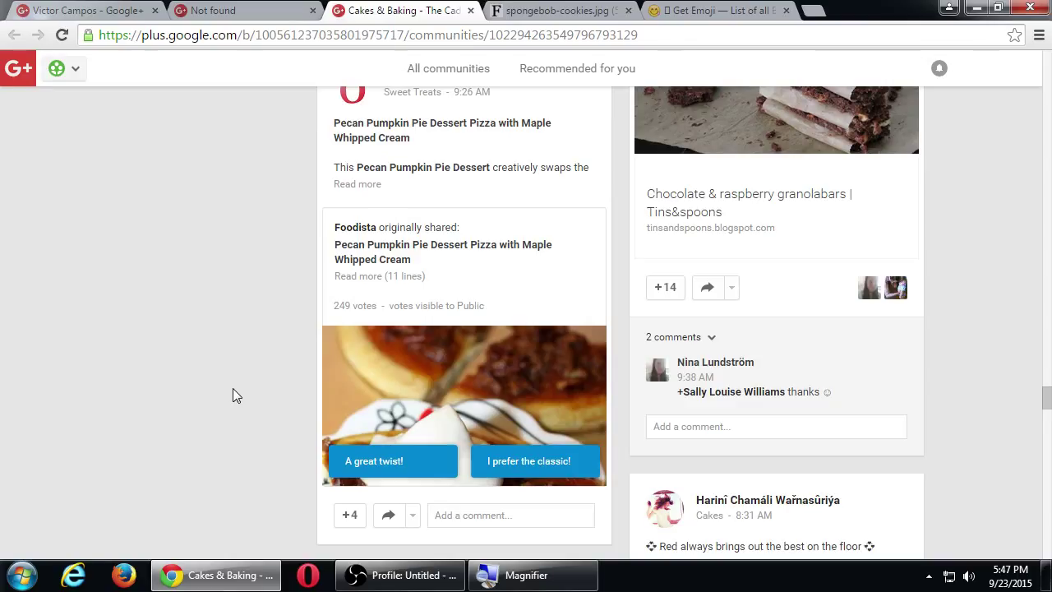
Vote 'I prefer the classic!' on the pecan pie pizza poll and list that option's voters.
left_click(528, 465)
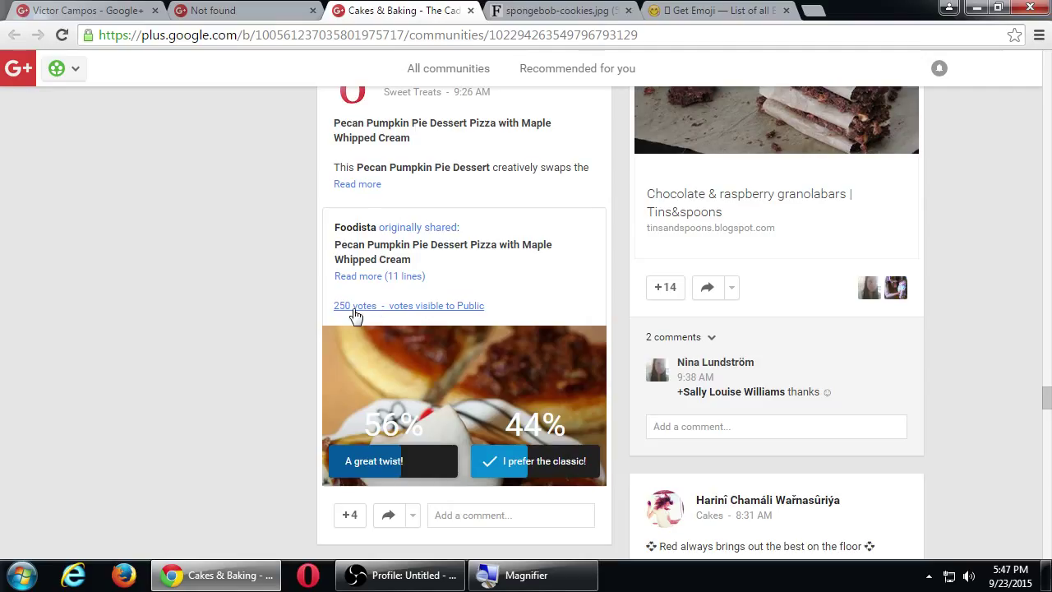
left_click(353, 307)
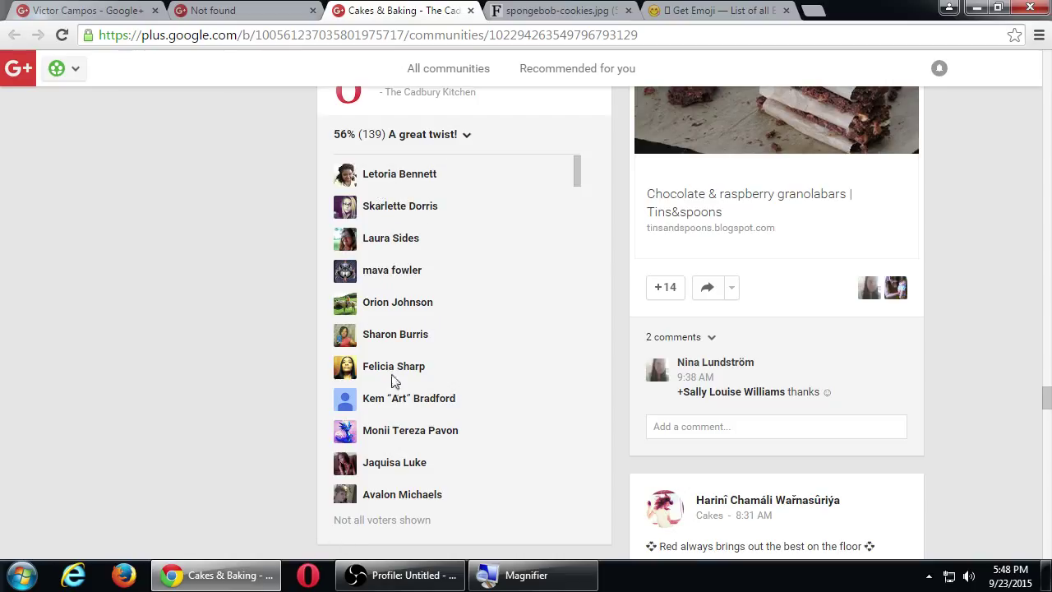
left_click(438, 136)
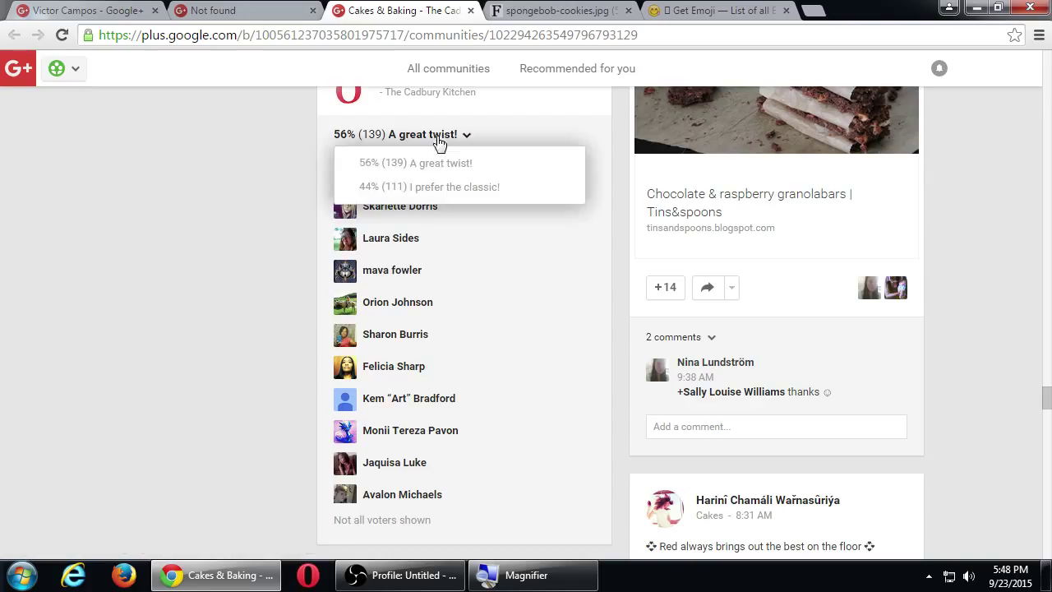
left_click(453, 188)
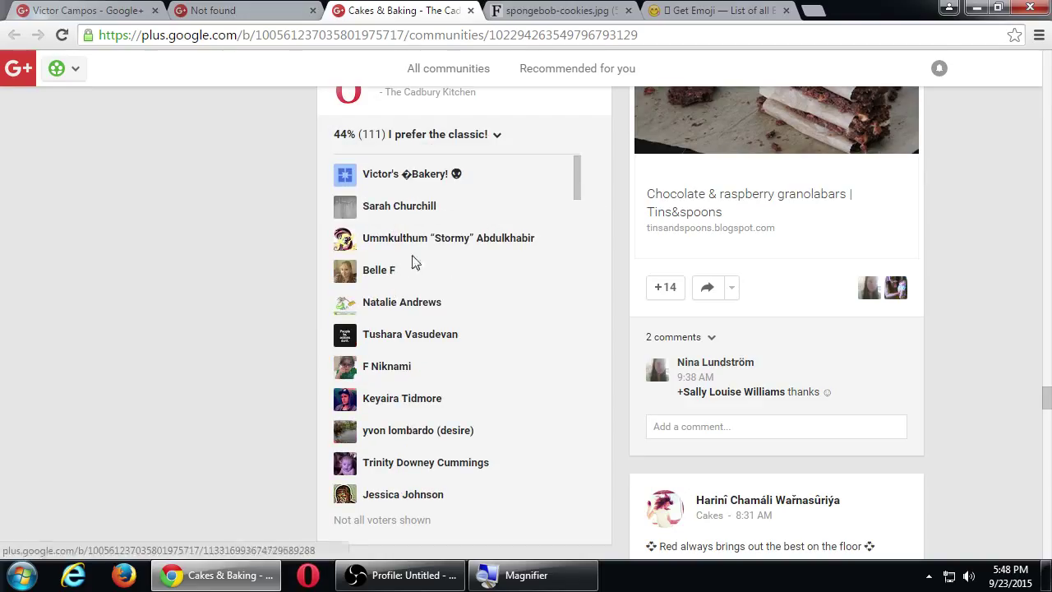
Switch to the 'A great twist!' voters and open one voter's profile.
left_click(429, 140)
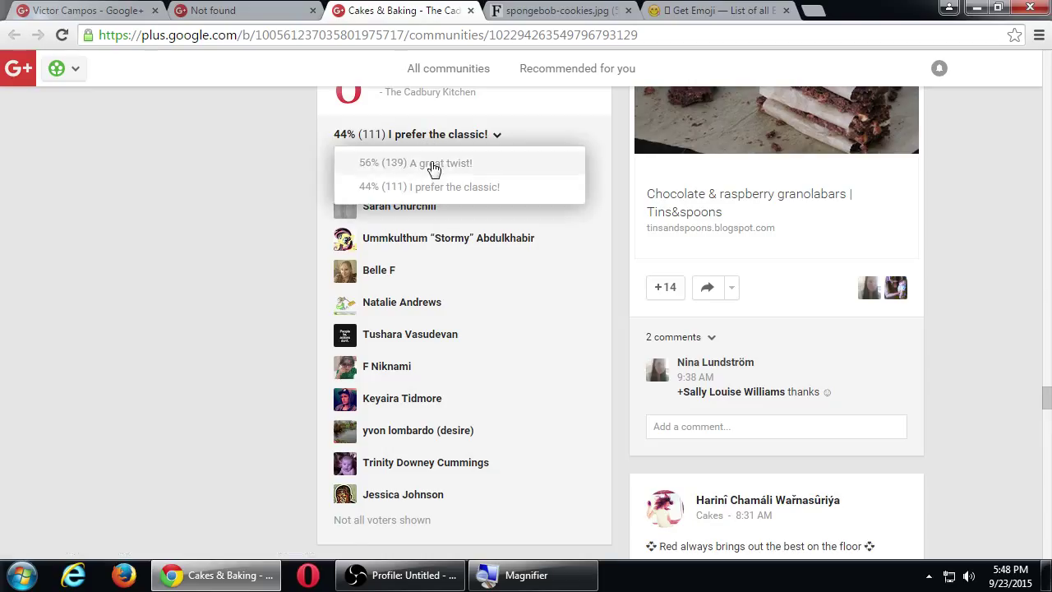
left_click(432, 163)
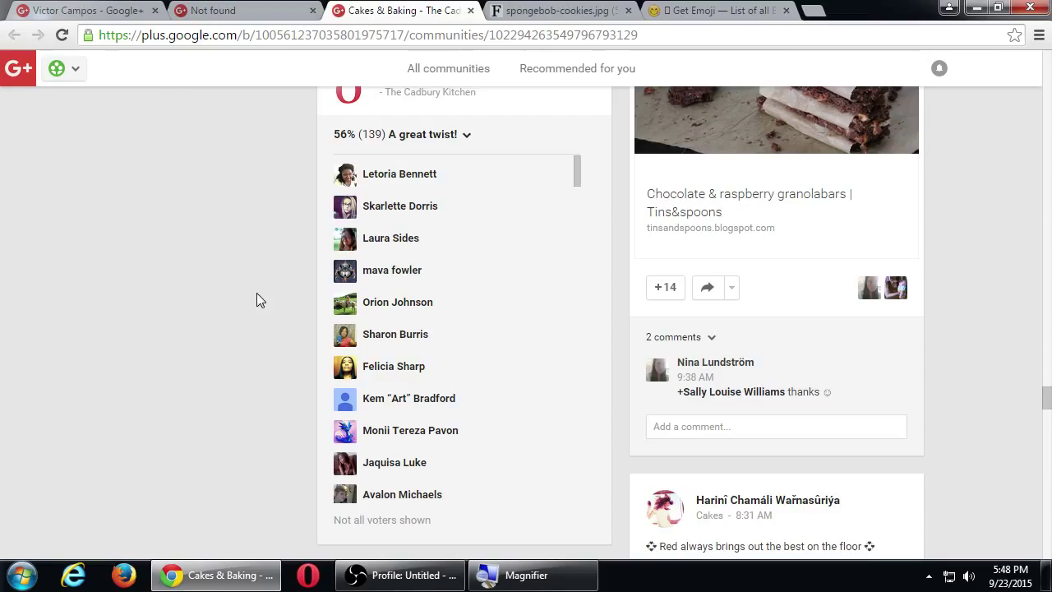
left_click(378, 312)
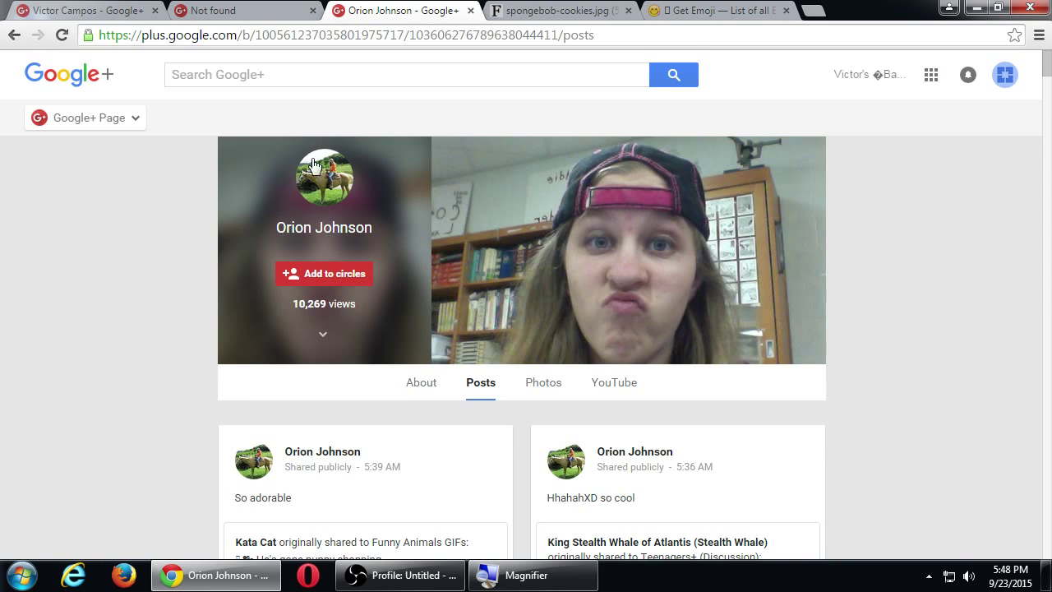
+1 the automatic-door GIF post on the voter's profile.
scroll(79, 301, "down", 4)
scroll(78, 303, "down", 1)
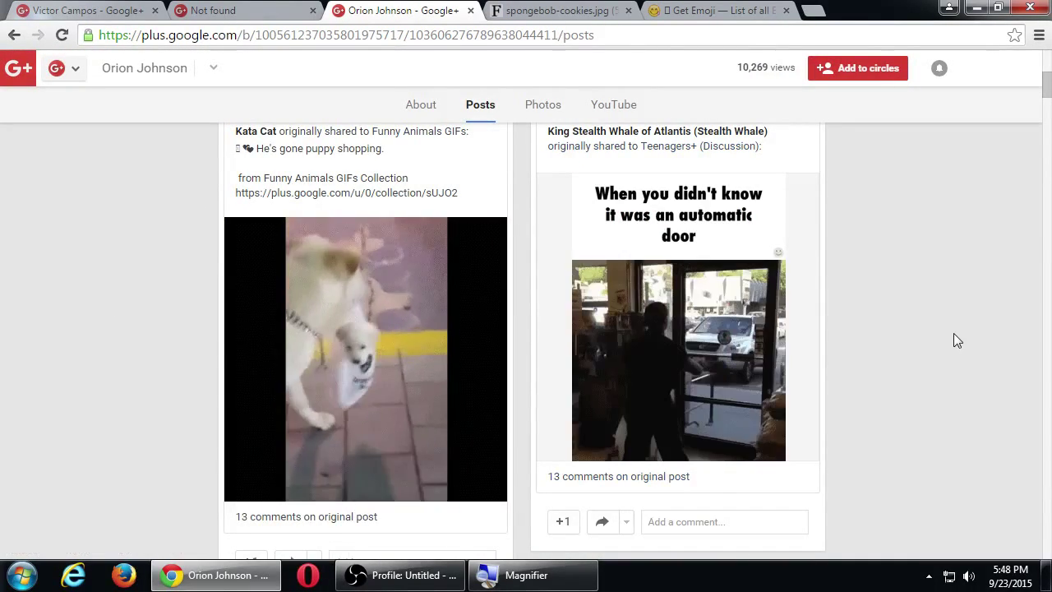
left_click(562, 521)
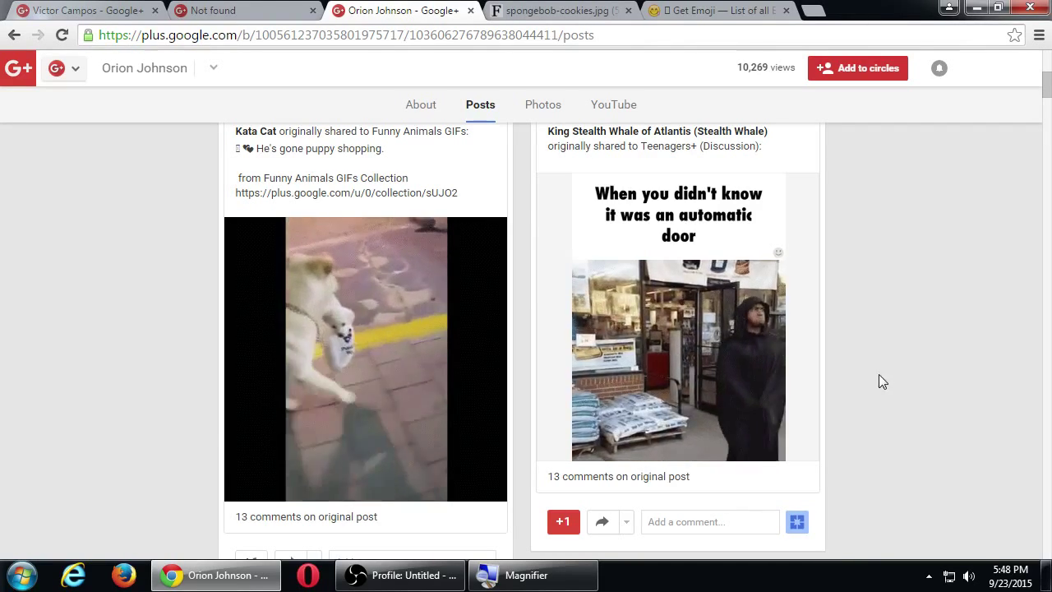
Scroll further through the voter's animal posts and bring up the main Google+ navigation menu.
scroll(884, 379, "down", 5)
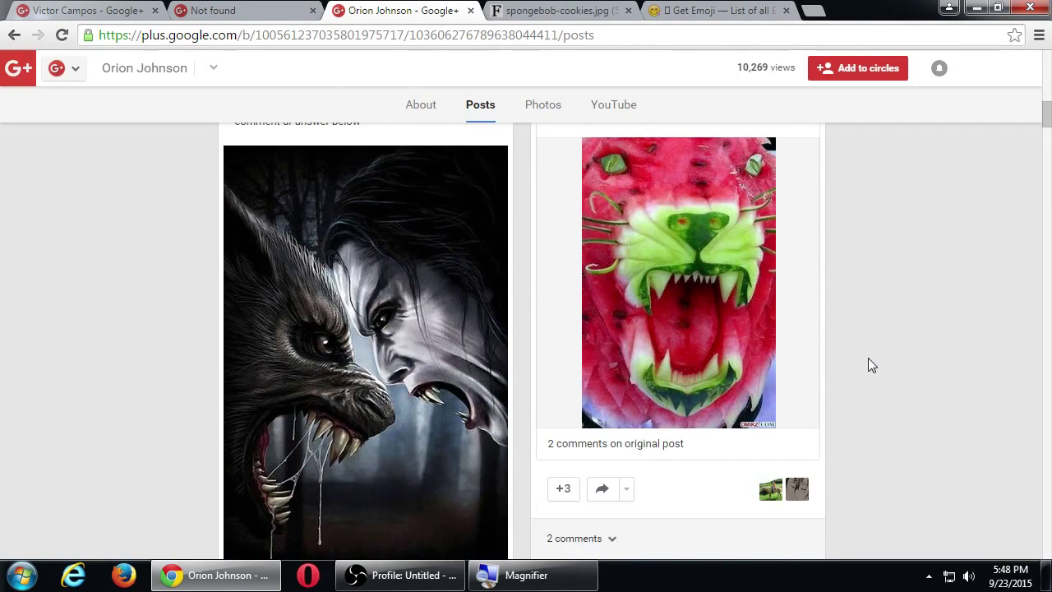
scroll(868, 358, "up", 1)
scroll(838, 394, "down", 2)
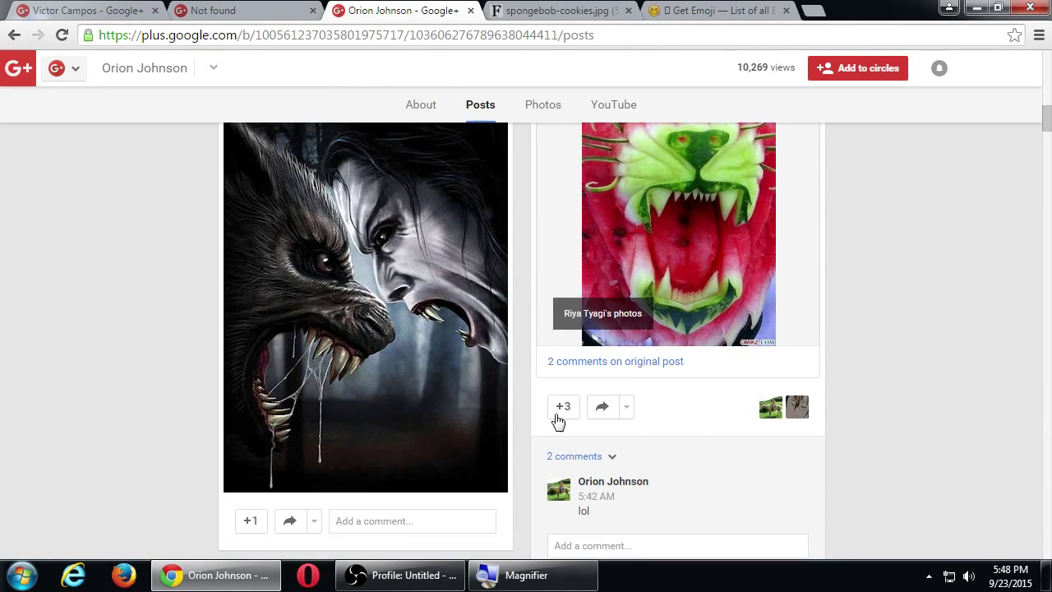
scroll(695, 482, "down", 8)
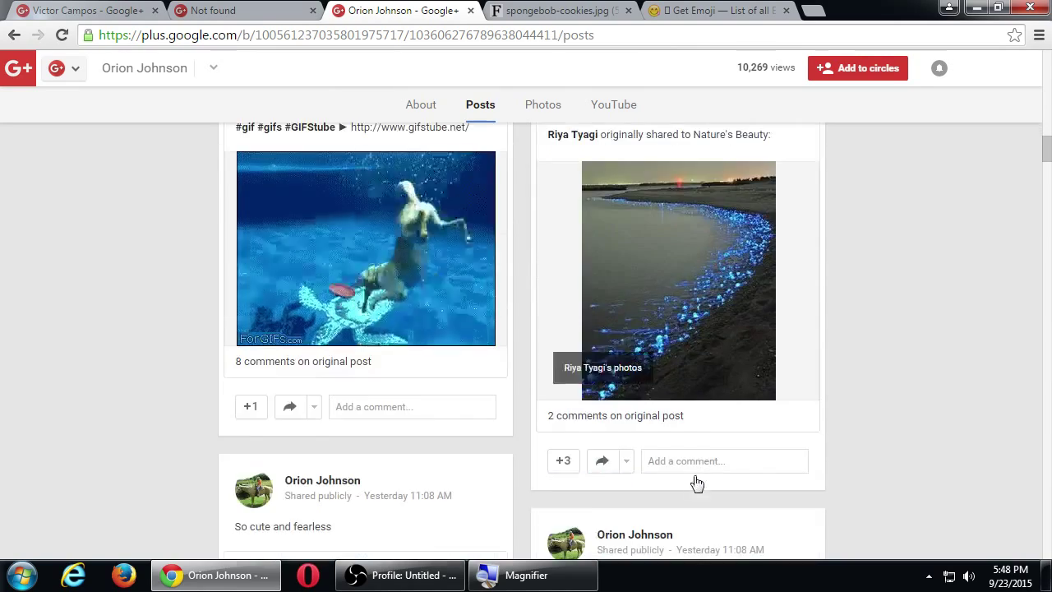
scroll(696, 482, "down", 8)
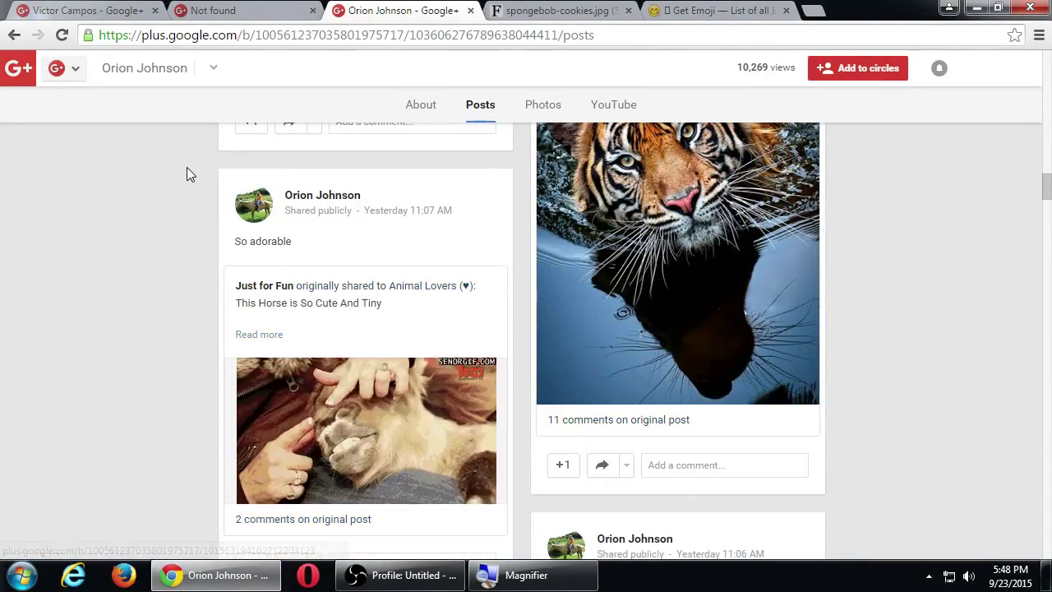
mouse_move(62, 68)
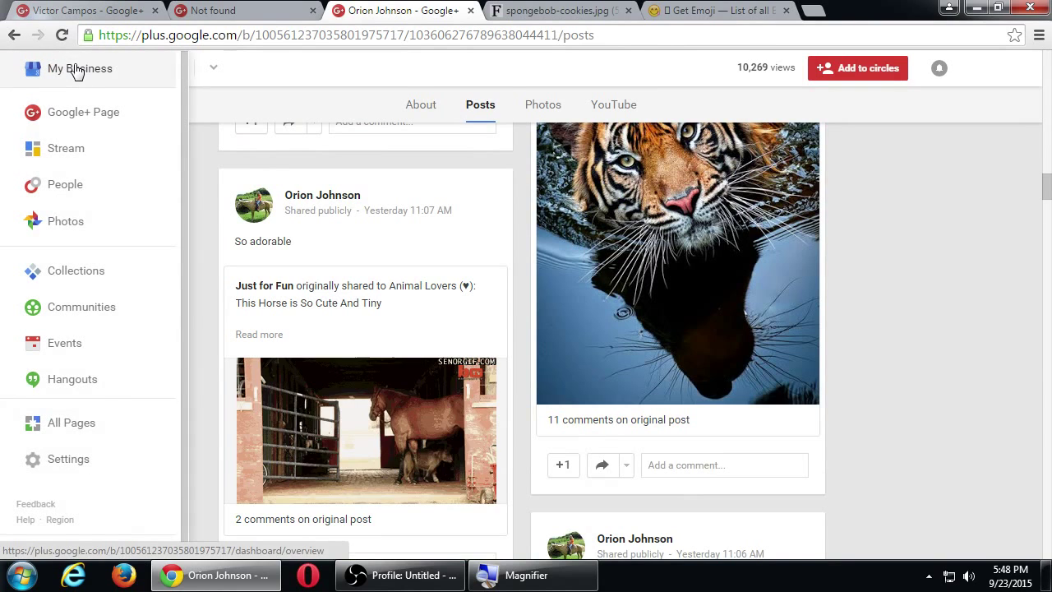
Start a poll asking 'Which is tastier?' in Cakes & Baking - The Cadbury Kitchen, then return to the Spongebob cookie photo tab.
left_click(87, 306)
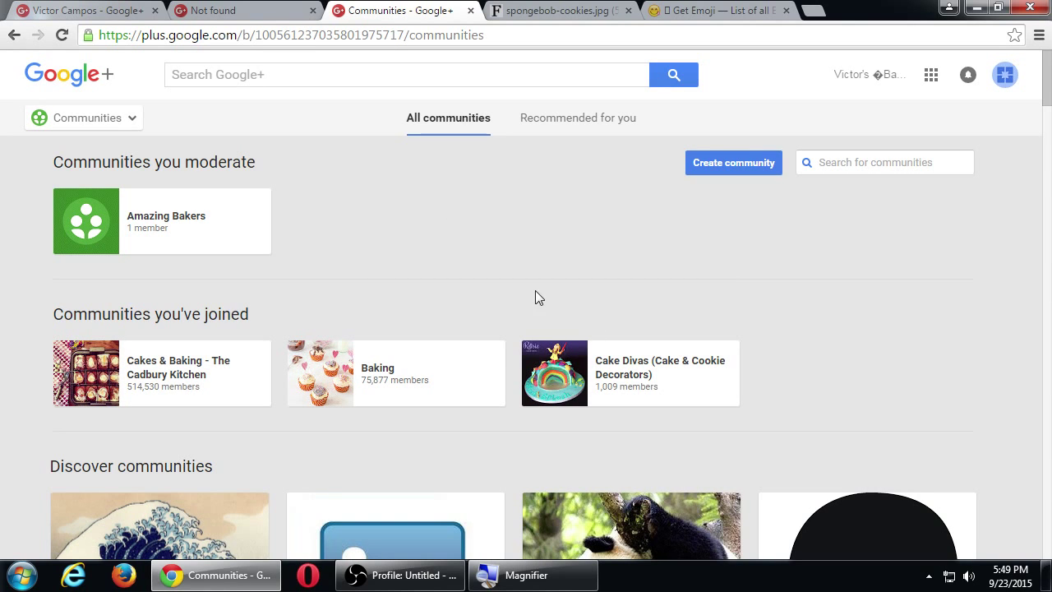
left_click(183, 368)
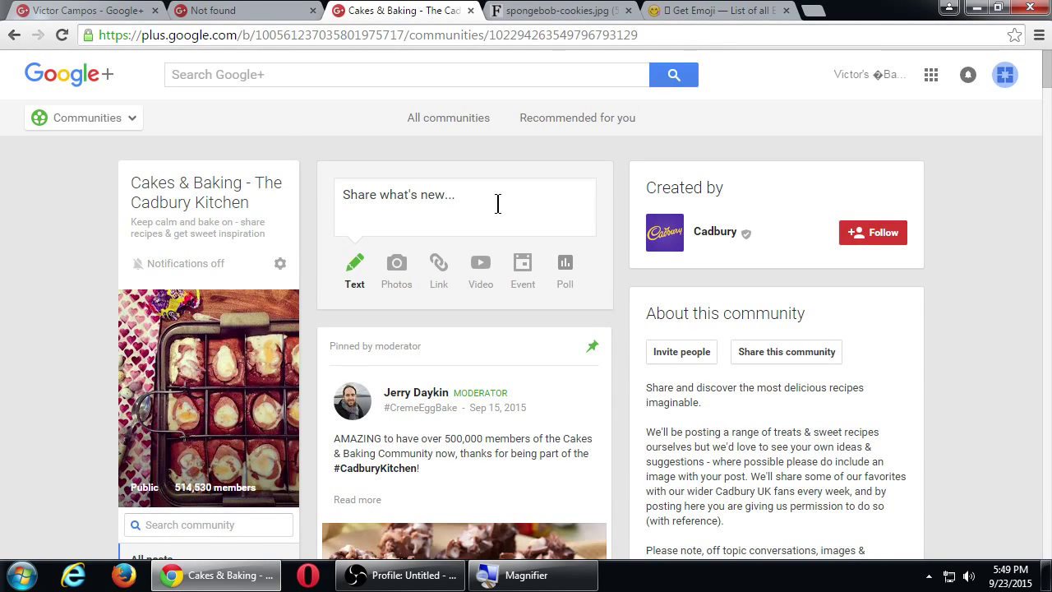
left_click(561, 264)
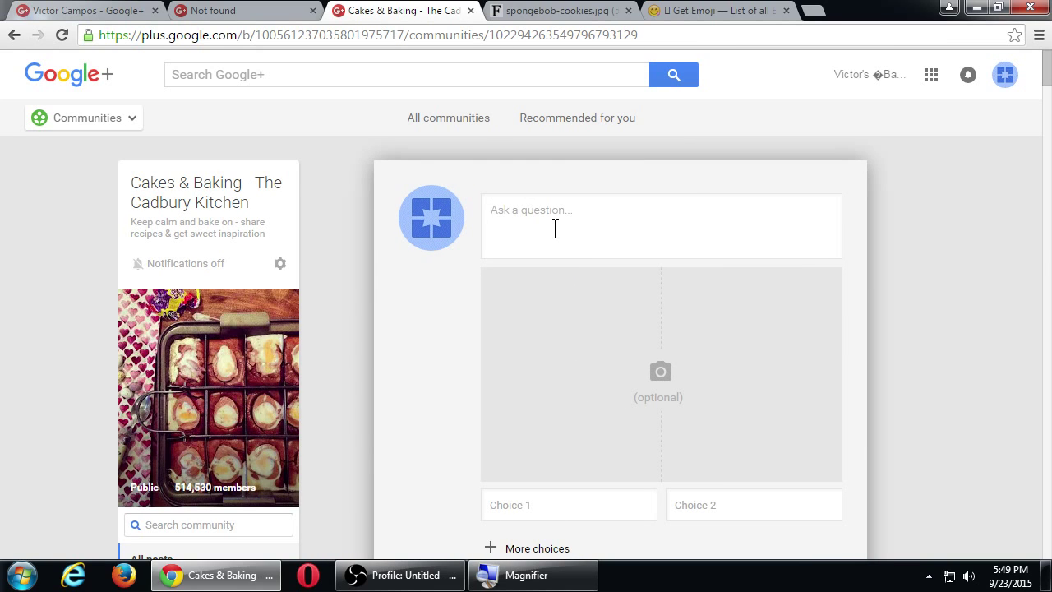
type("Which is ")
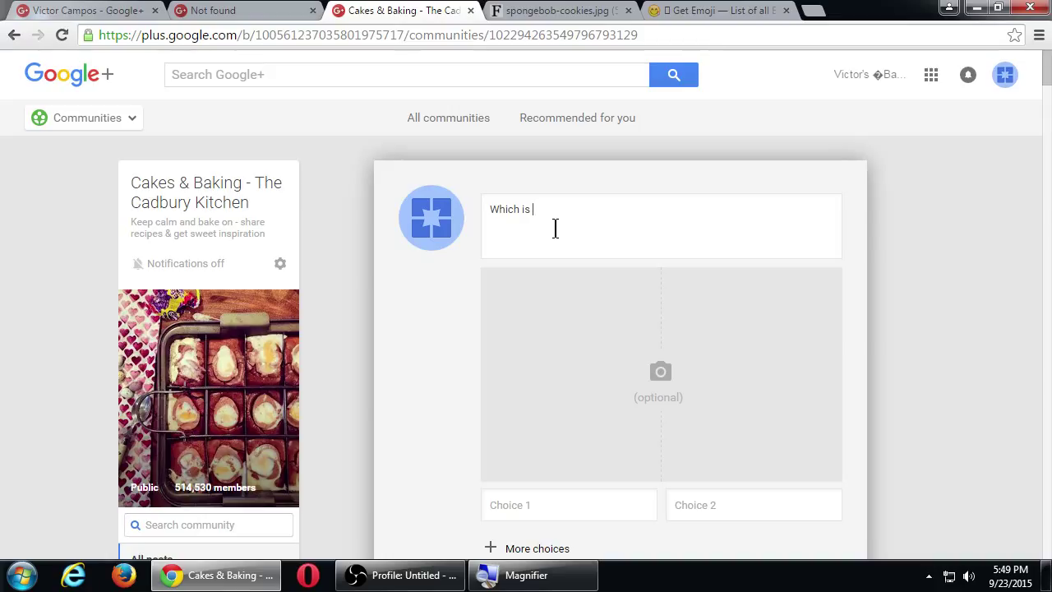
type("tastier?")
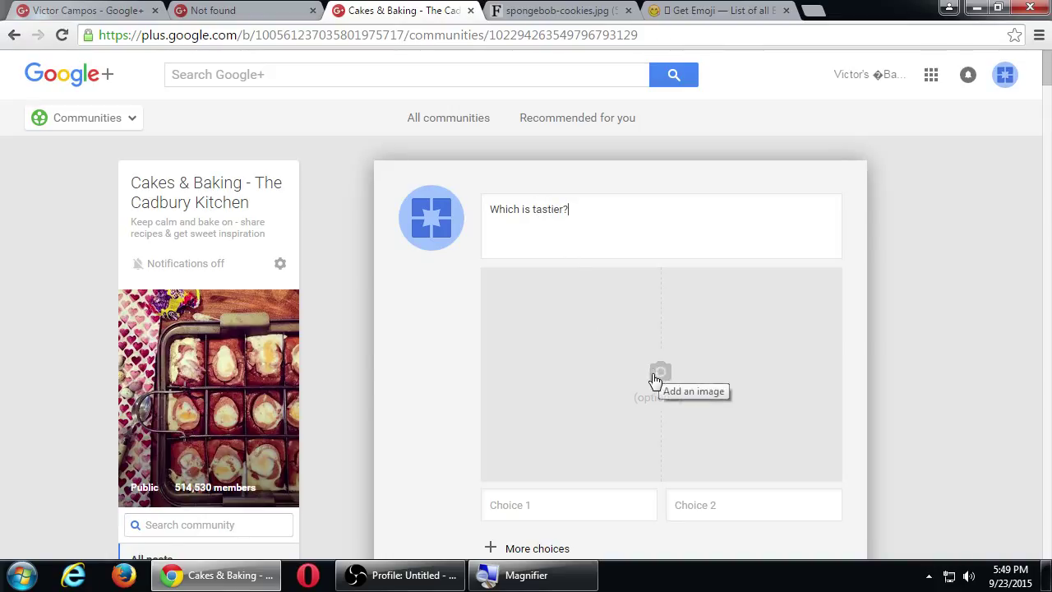
scroll(608, 485, "down", 1)
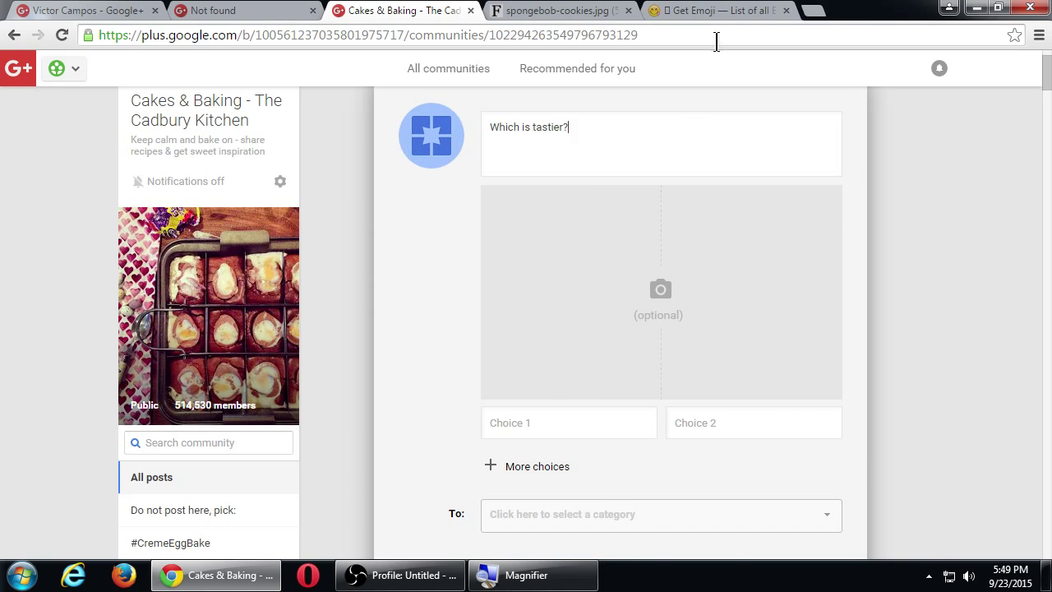
left_click(707, 10)
left_click(554, 10)
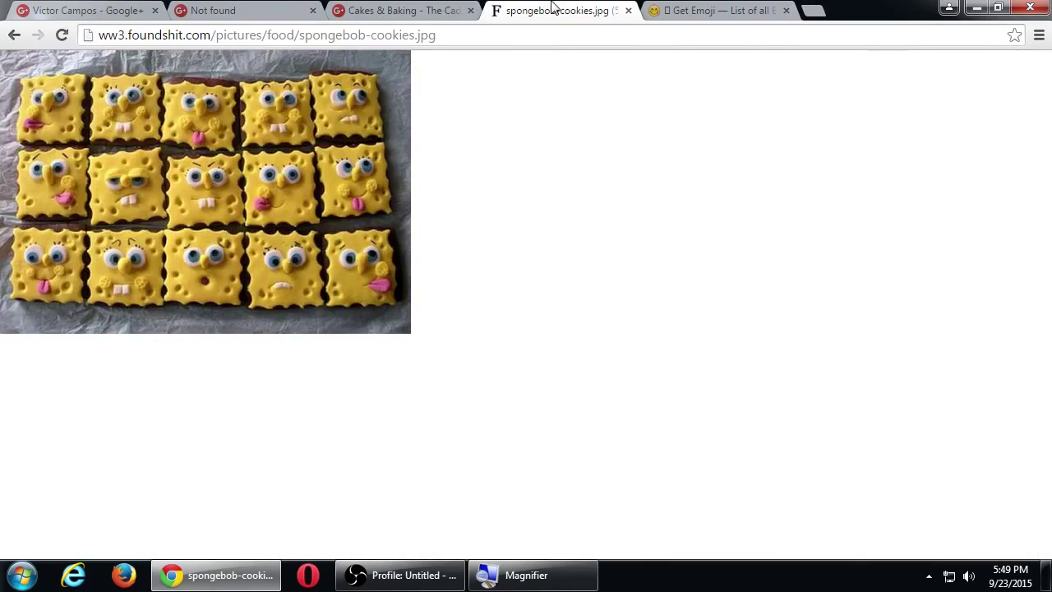
Open the Sesame Street cupcakes and Pac-Man cookies results from the funny cookies image search in new tabs.
left_click(14, 34)
scroll(208, 164, "down", 5)
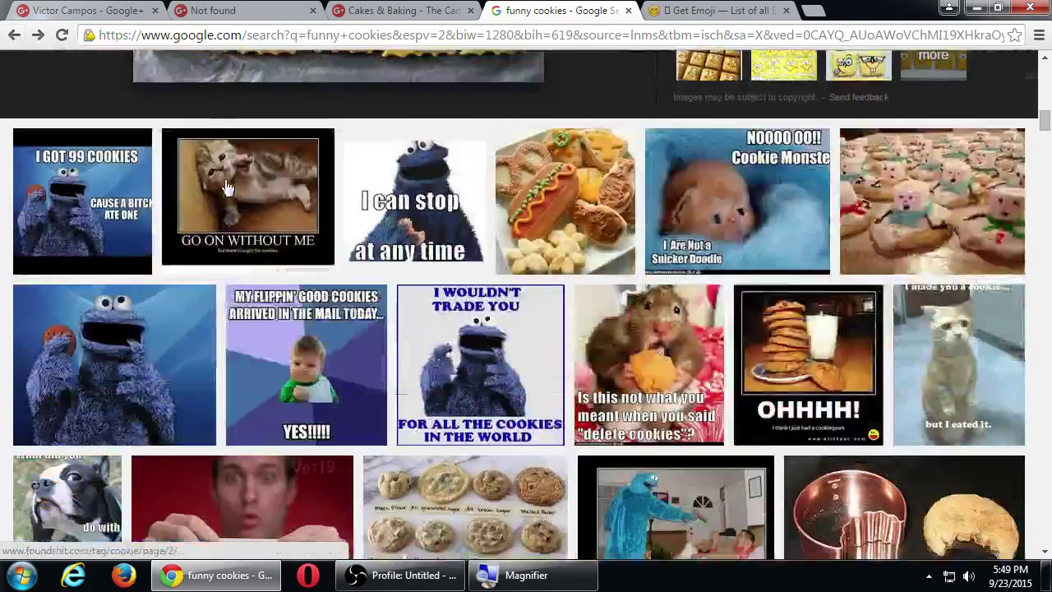
scroll(218, 247, "down", 4)
scroll(218, 247, "down", 2)
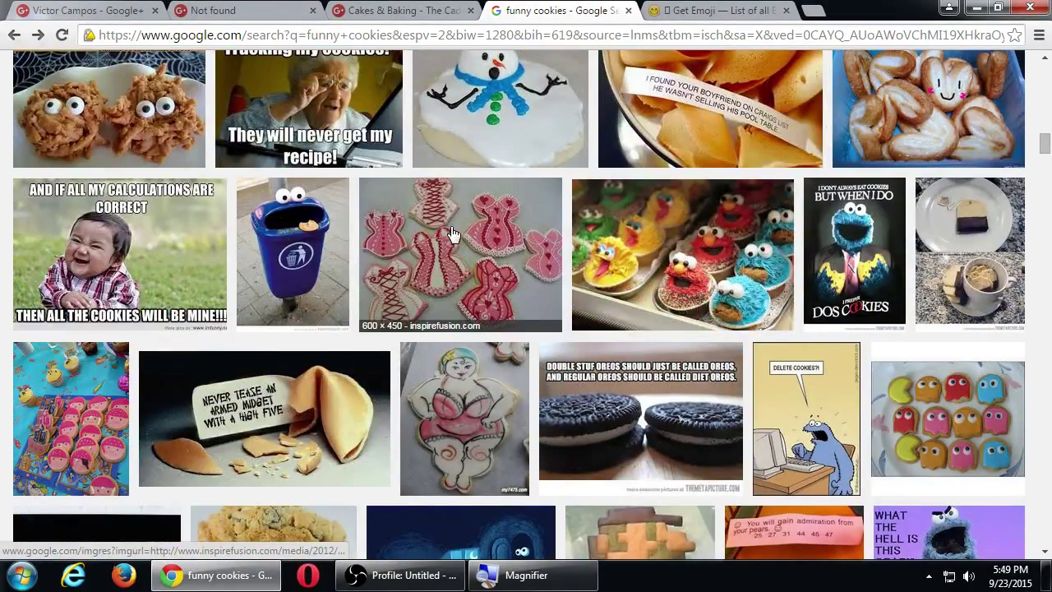
middle_click(682, 246)
scroll(682, 246, "down", 1)
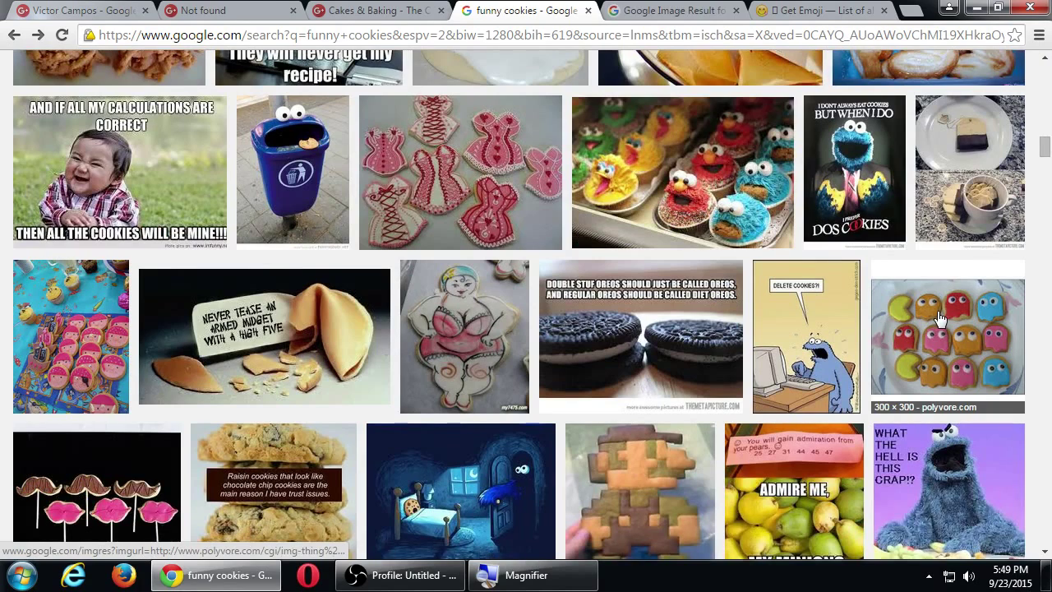
middle_click(939, 316)
Save the full-size Sesame Street cupcakes image to the Desktop.
left_click(580, 10)
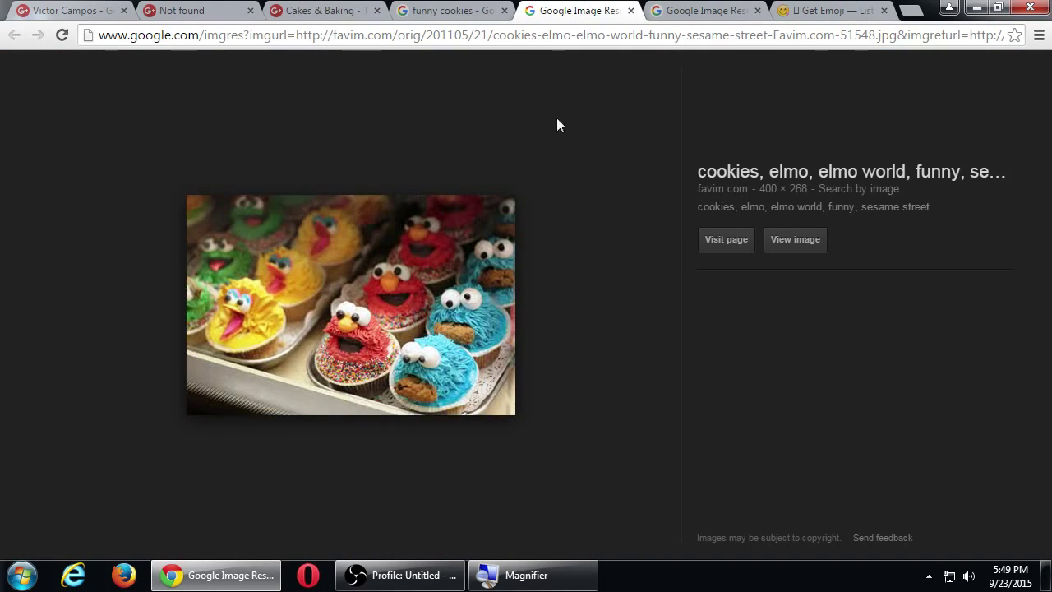
left_click(794, 239)
right_click(178, 167)
left_click(206, 178)
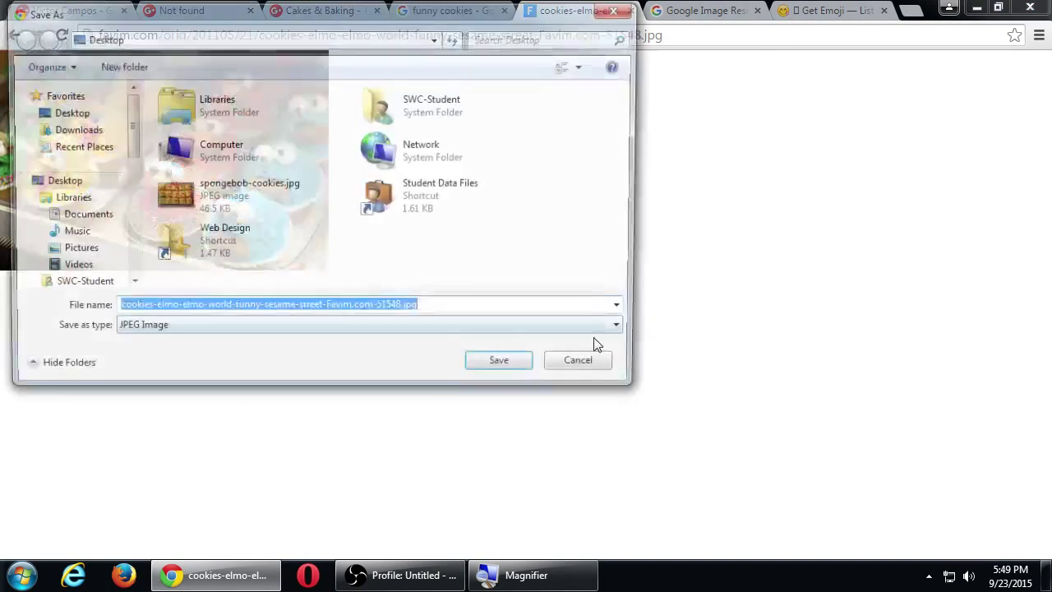
left_click(505, 362)
Save the full-size Pac-Man cookies image to the Desktop and return to the Google+ post.
key("ctrl+Tab")
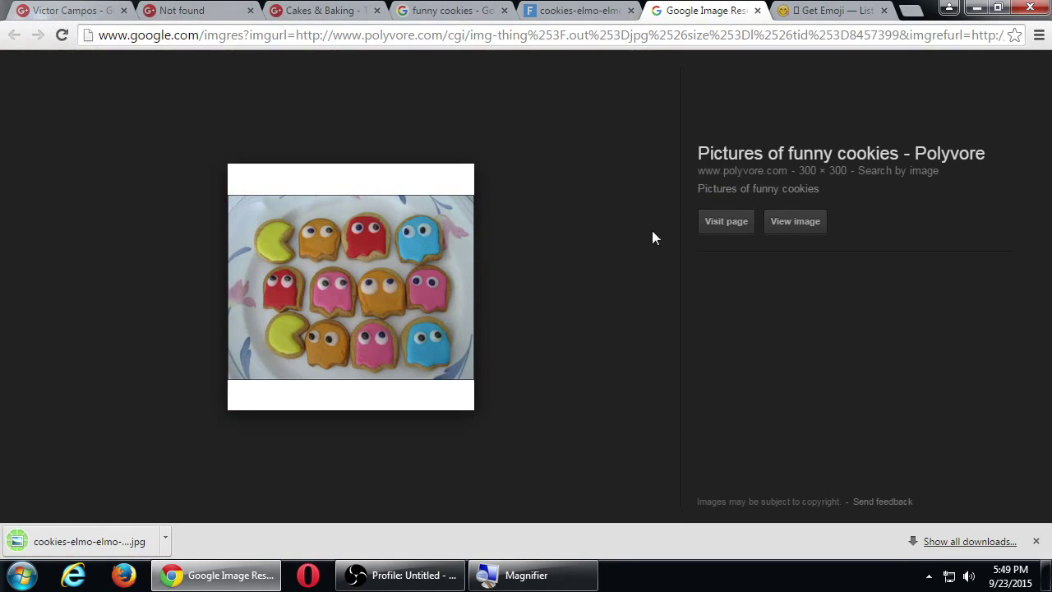
left_click(796, 222)
right_click(142, 115)
left_click(172, 126)
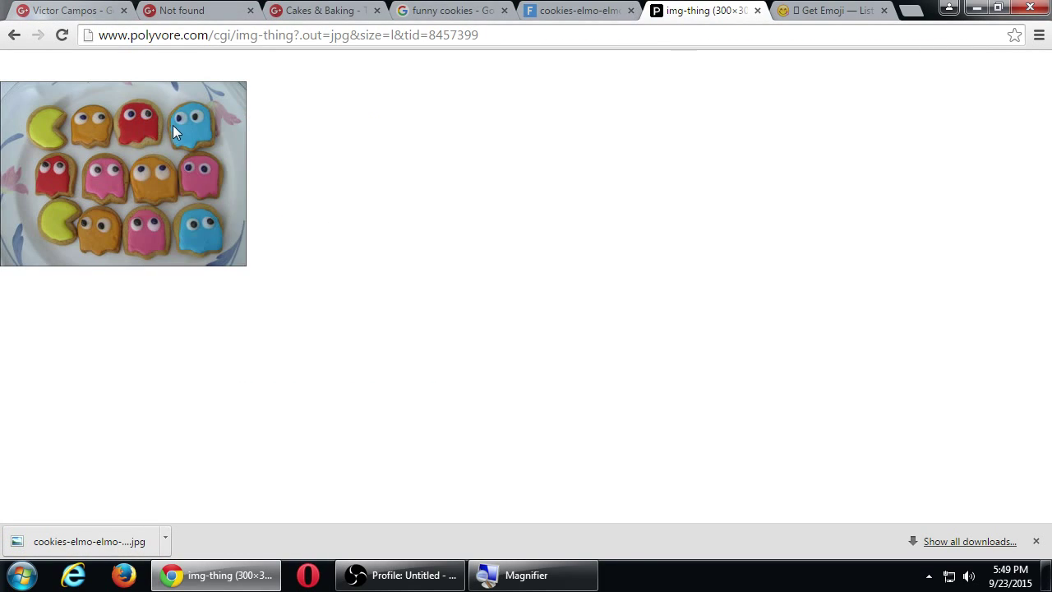
left_click(498, 366)
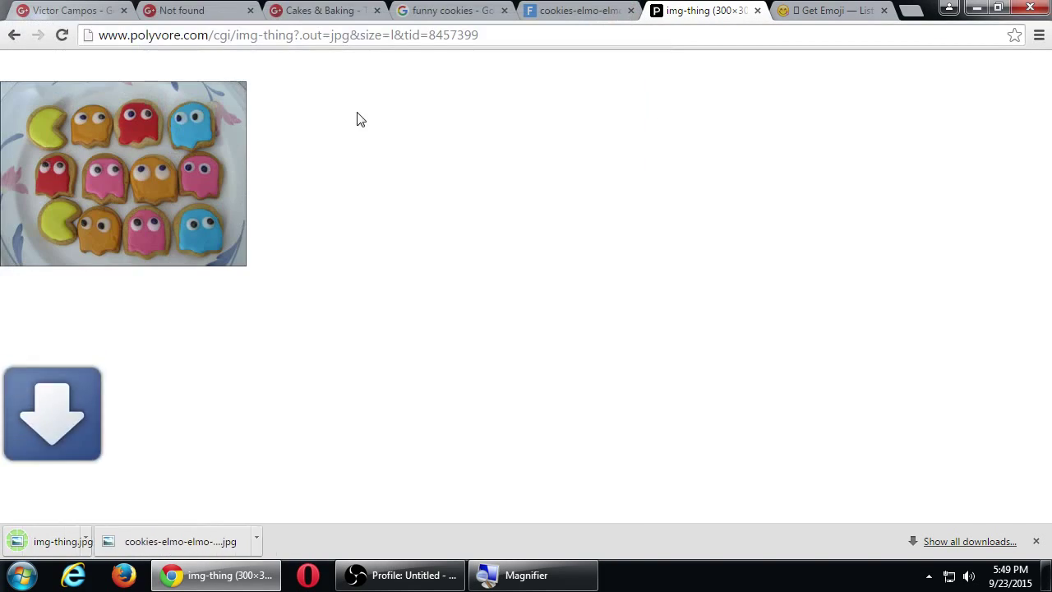
left_click(322, 8)
Upload the Elmo cupcakes JPEG and img-thing.jpg from the computer as the poll's two photos.
left_click(638, 305)
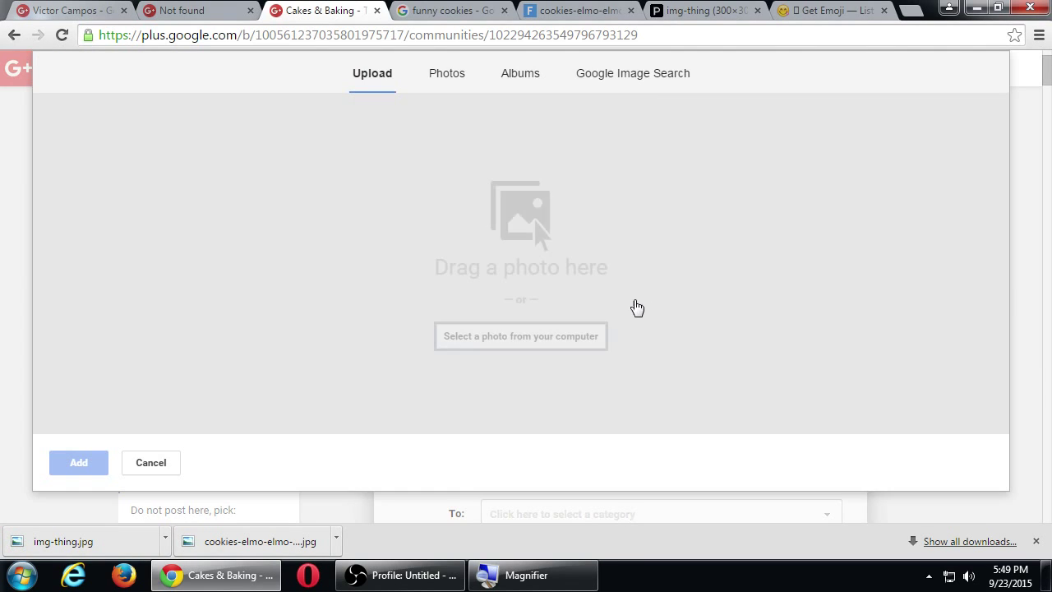
left_click(479, 343)
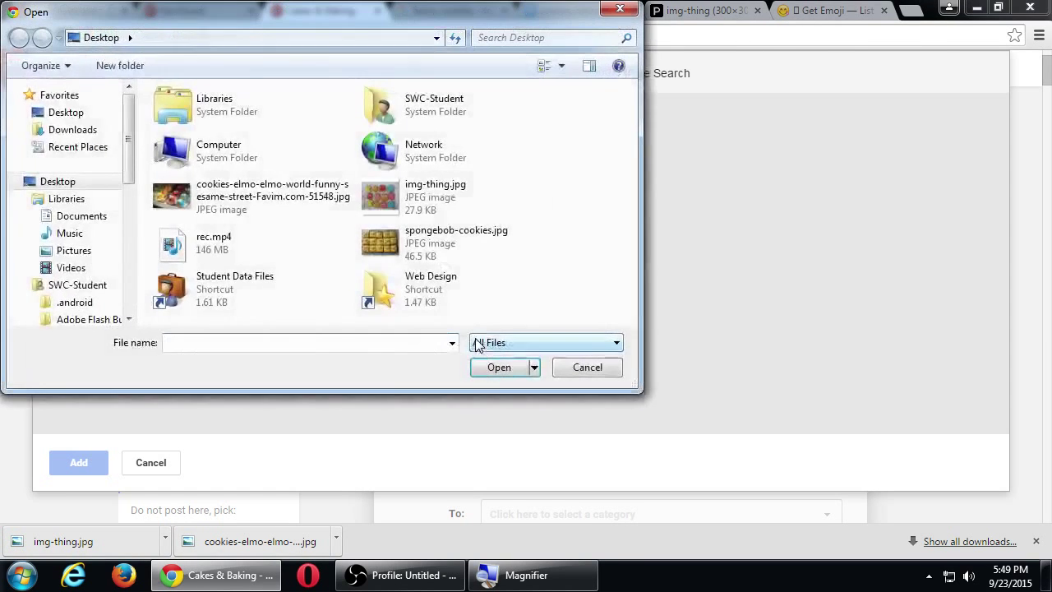
double_click(269, 200)
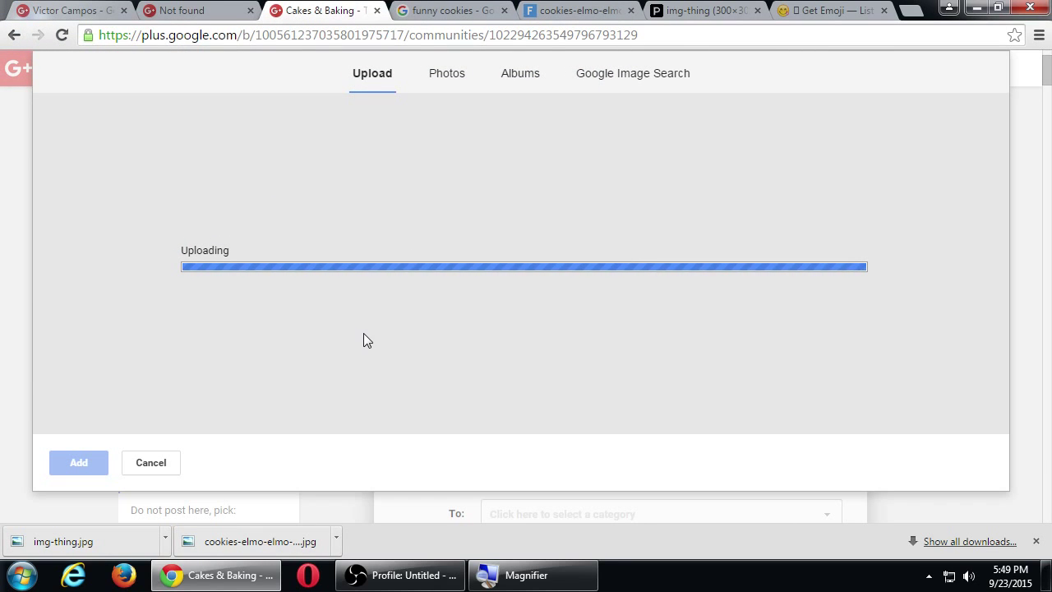
scroll(465, 364, "down", 1)
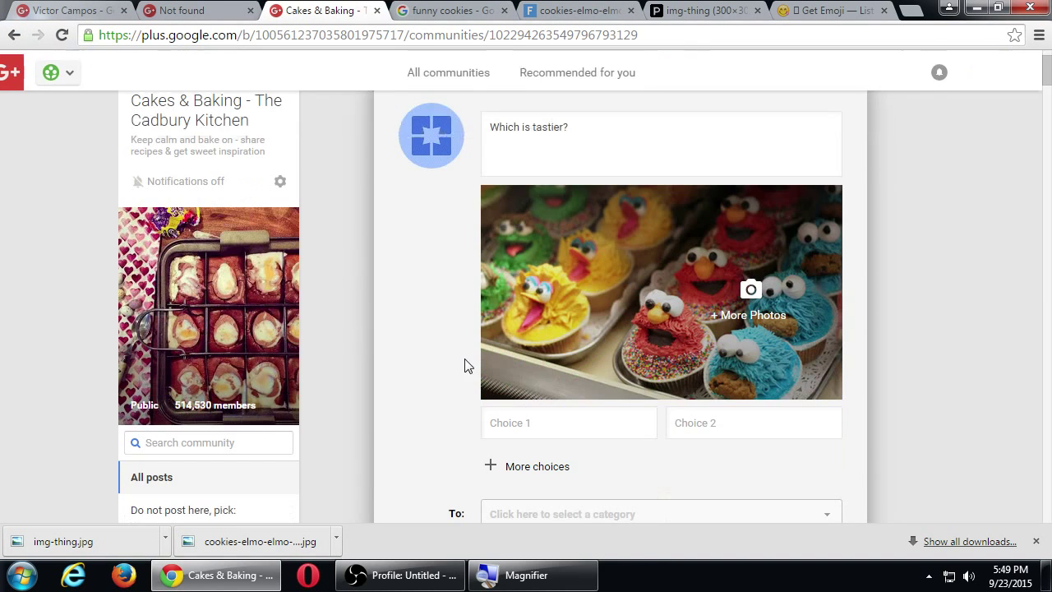
left_click(762, 323)
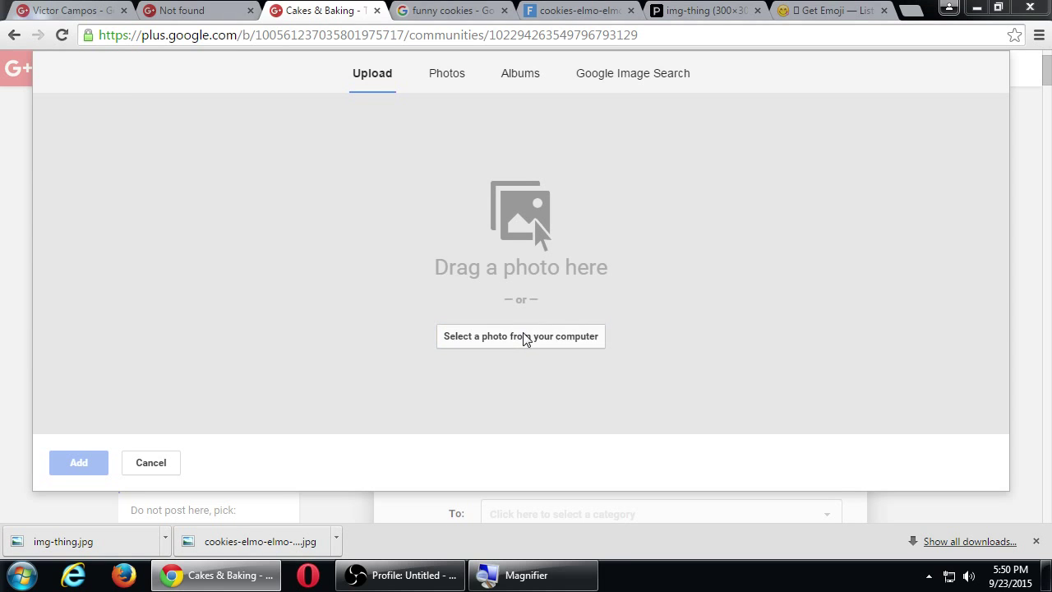
left_click(526, 337)
double_click(418, 203)
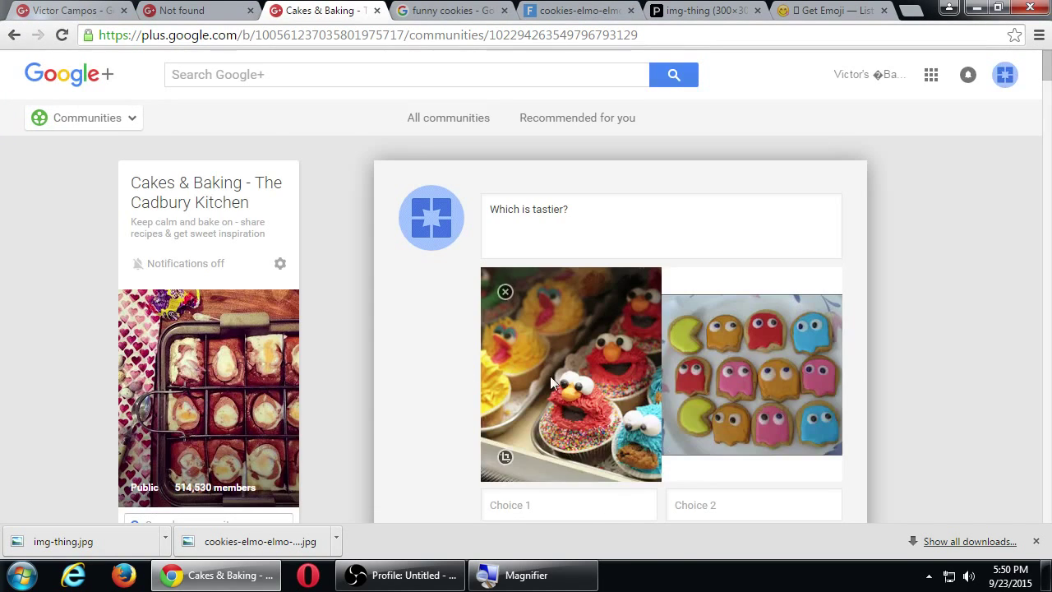
scroll(551, 383, "down", 1)
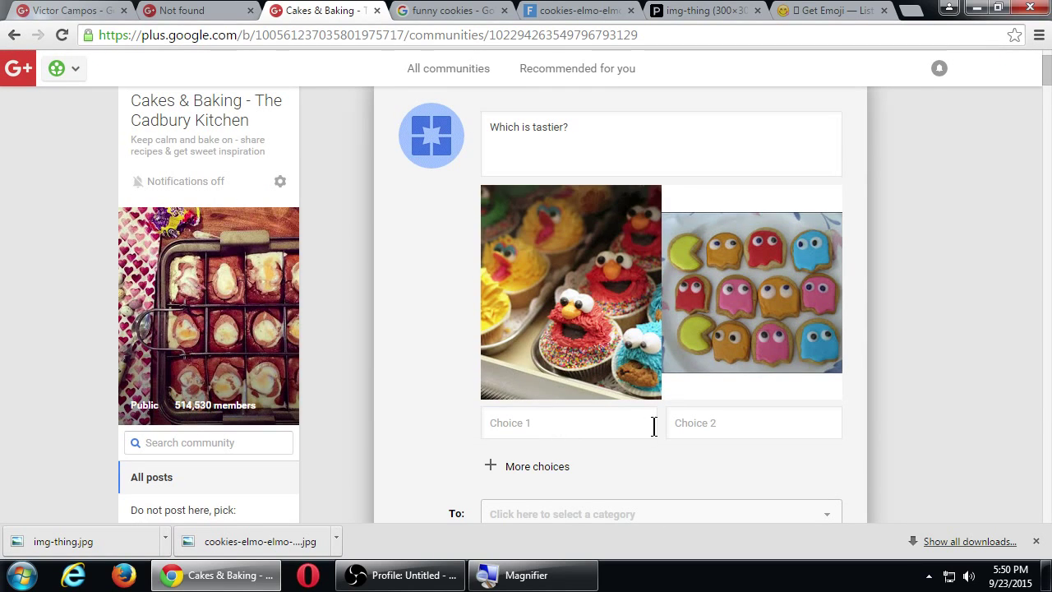
Label the poll choices 'Sesame Street' and 'Pac-Man'.
left_click(561, 427)
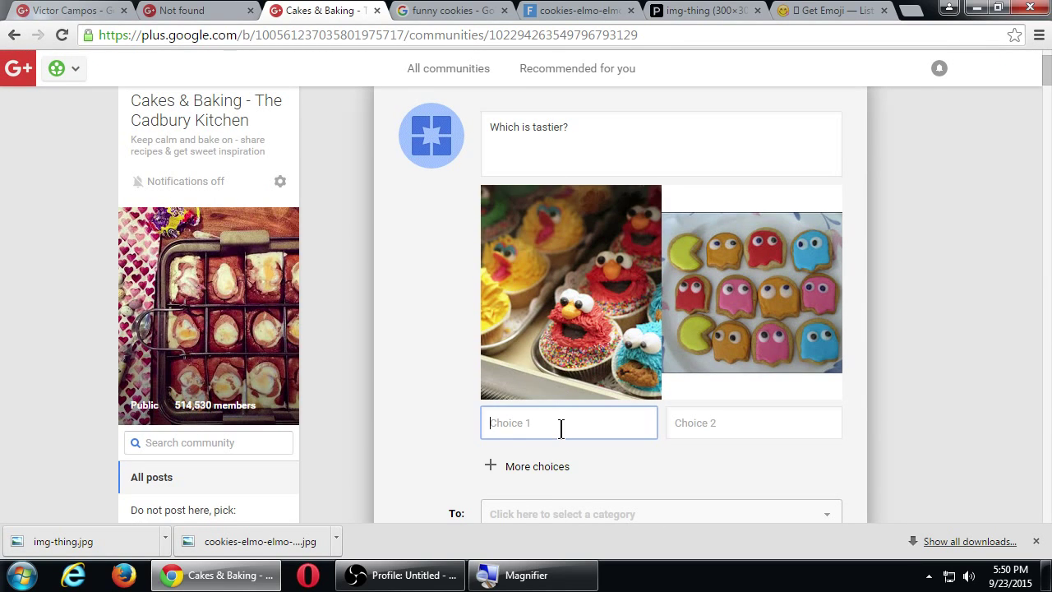
type("Sesame Street")
key("Tab")
type("Pac")
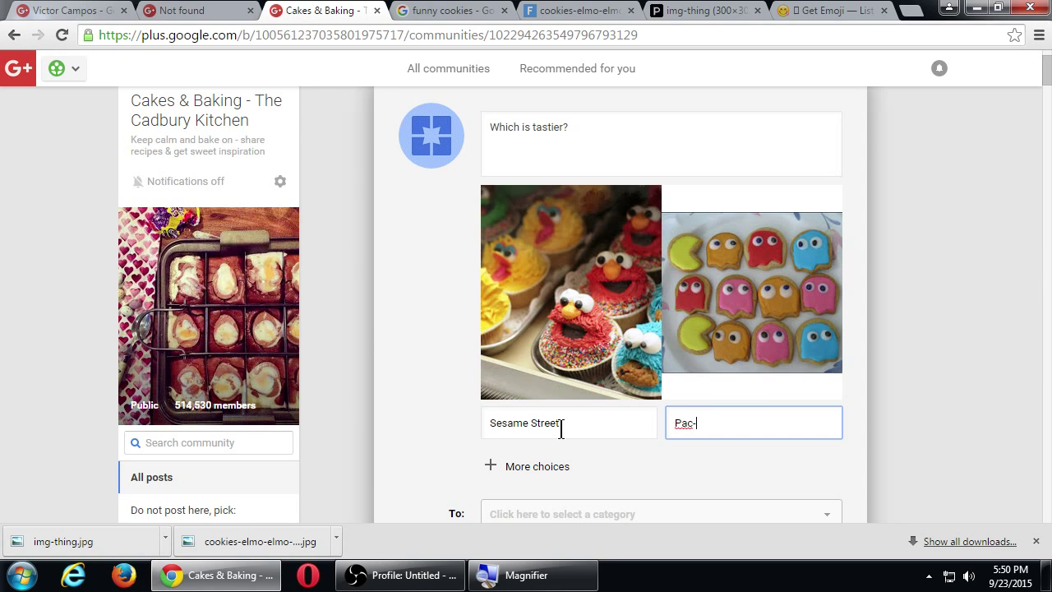
Share the poll to the community's Biscuits & Cookies category.
scroll(562, 422, "down", 1)
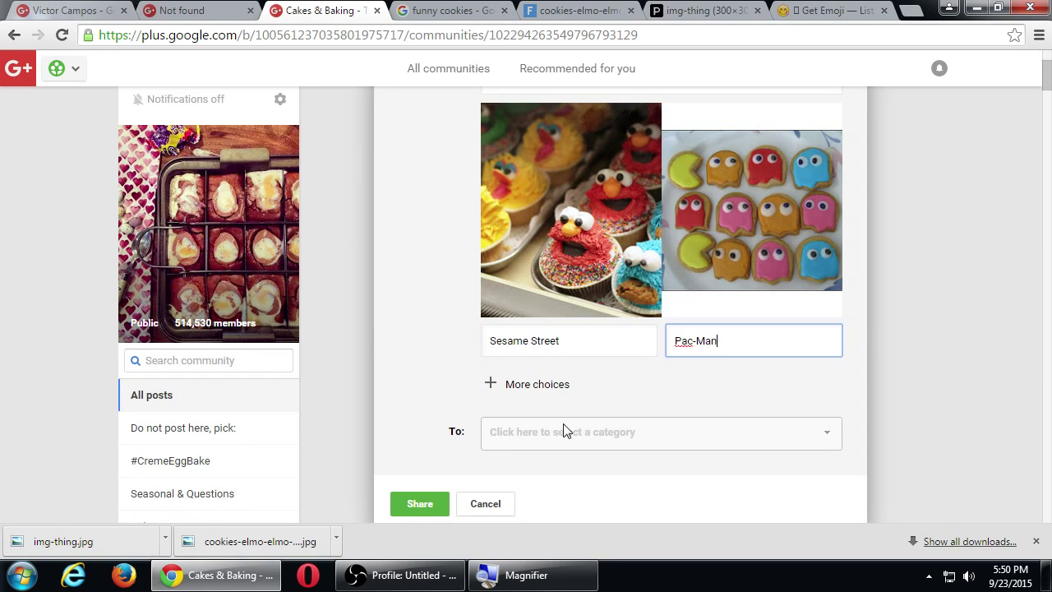
left_click(536, 433)
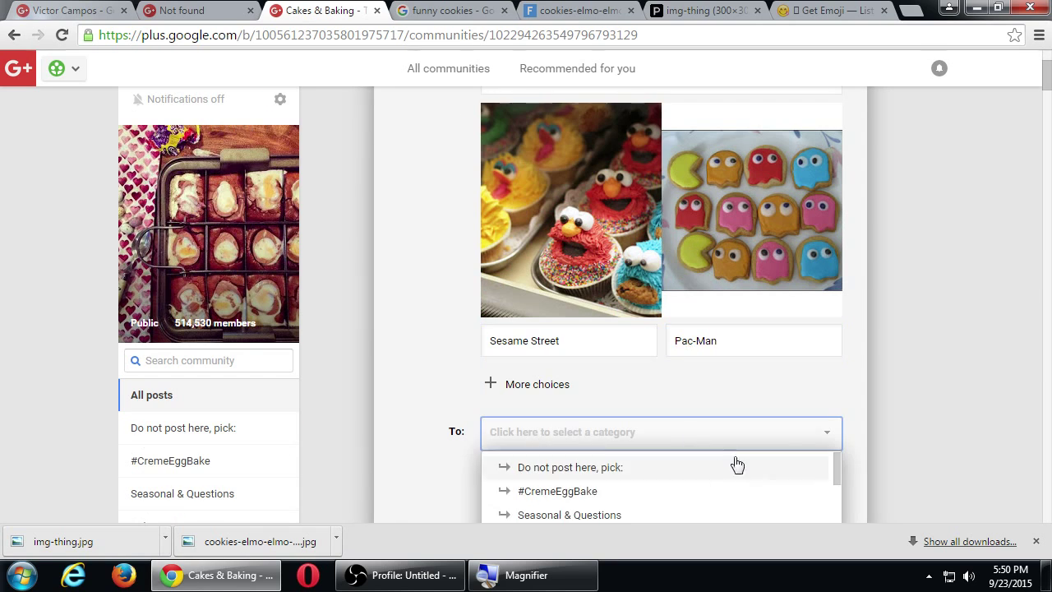
scroll(849, 444, "down", 1)
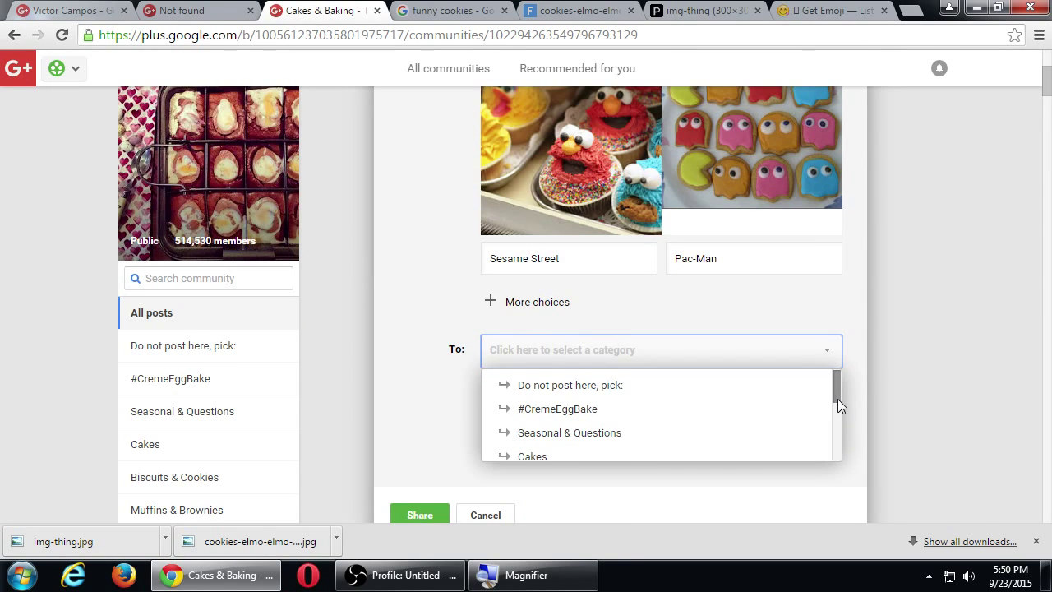
left_click_drag(836, 396, 837, 424)
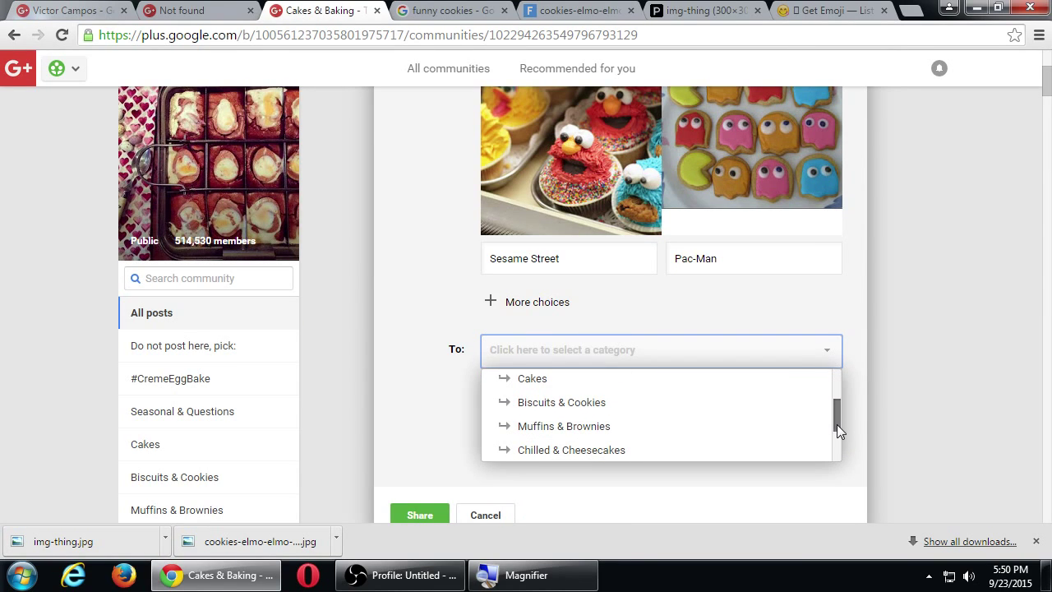
left_click_drag(837, 428, 834, 423)
left_click(573, 406)
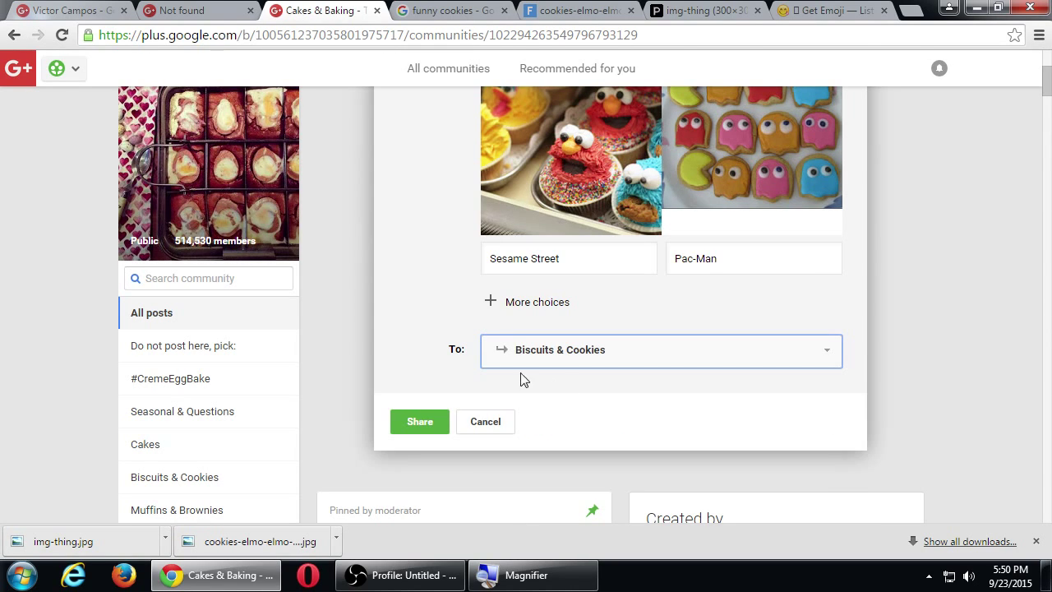
left_click(427, 423)
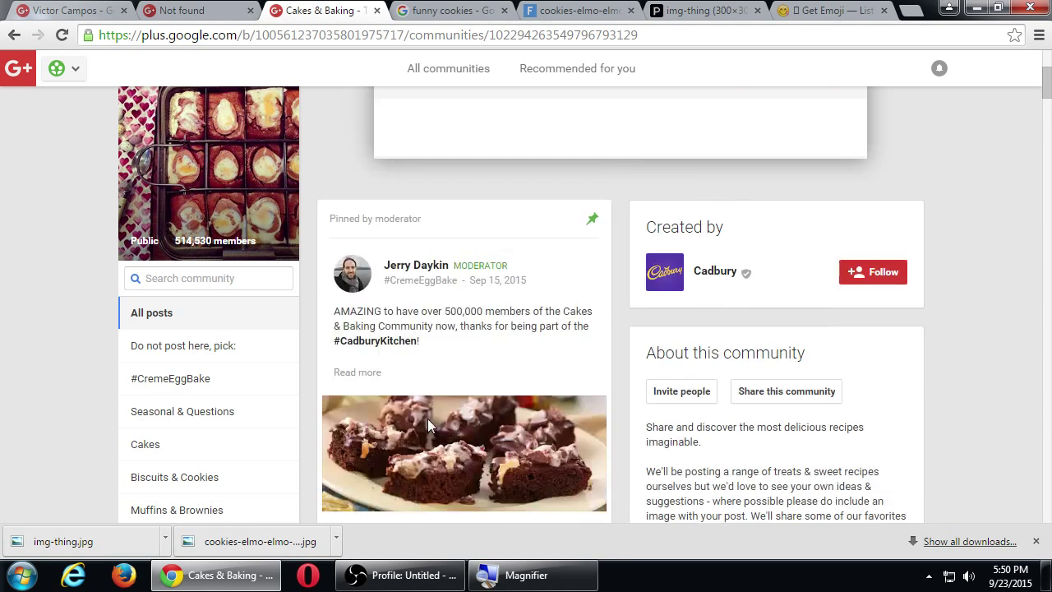
scroll(428, 419, "down", 2)
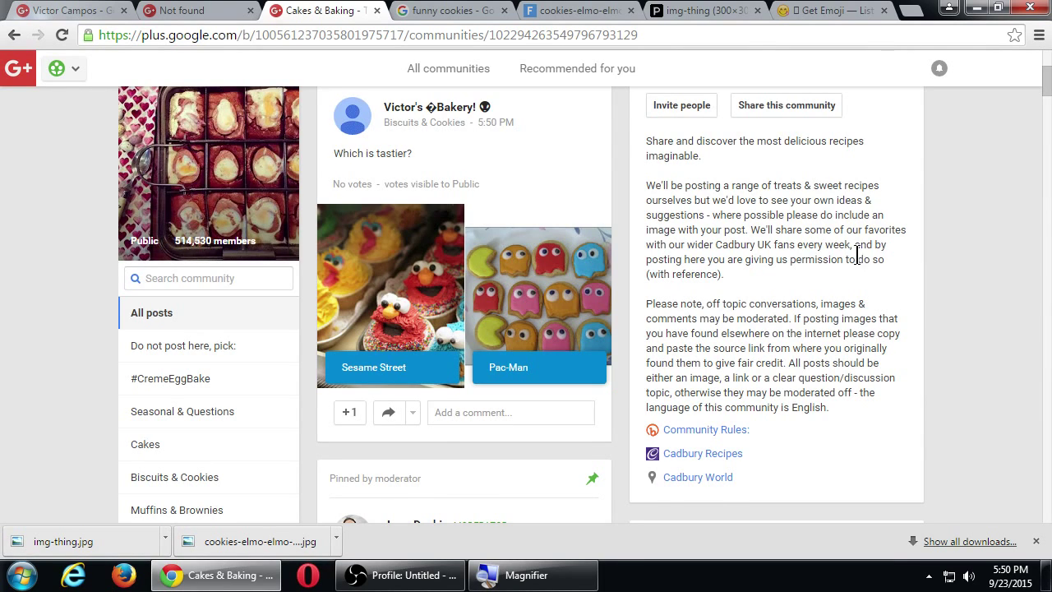
Glance at the Google notifications, then open the full list of your communities.
scroll(797, 259, "up", 1)
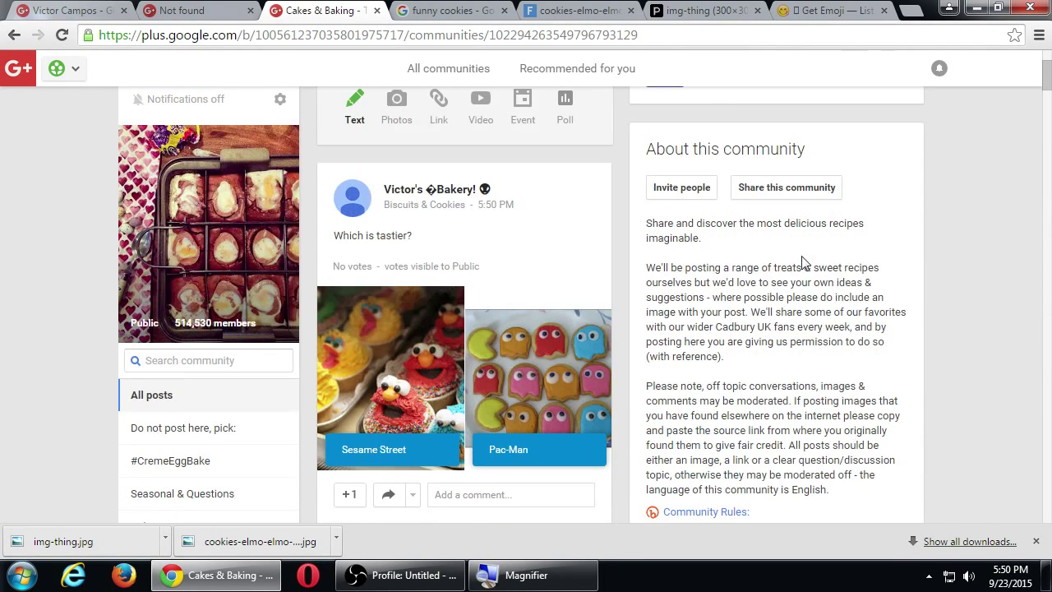
left_click(940, 69)
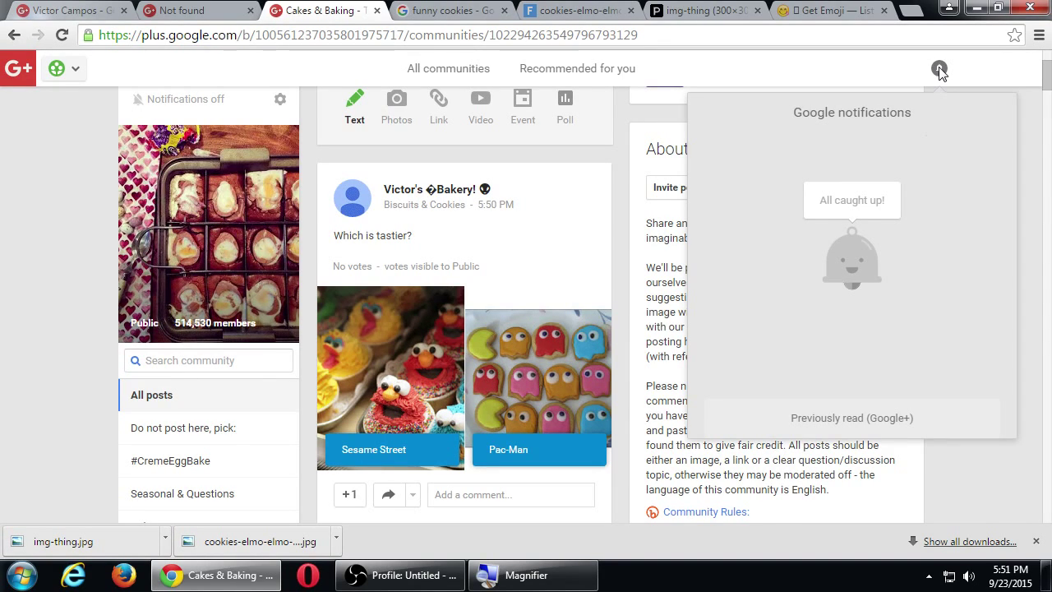
left_click(637, 154)
scroll(629, 161, "up", 4)
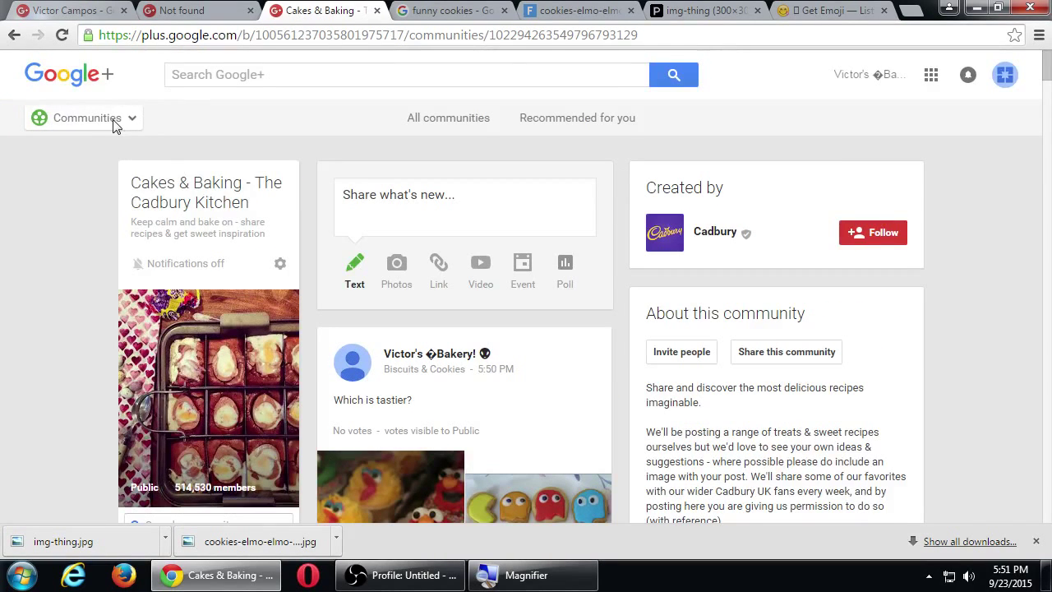
mouse_move(113, 123)
left_click(112, 356)
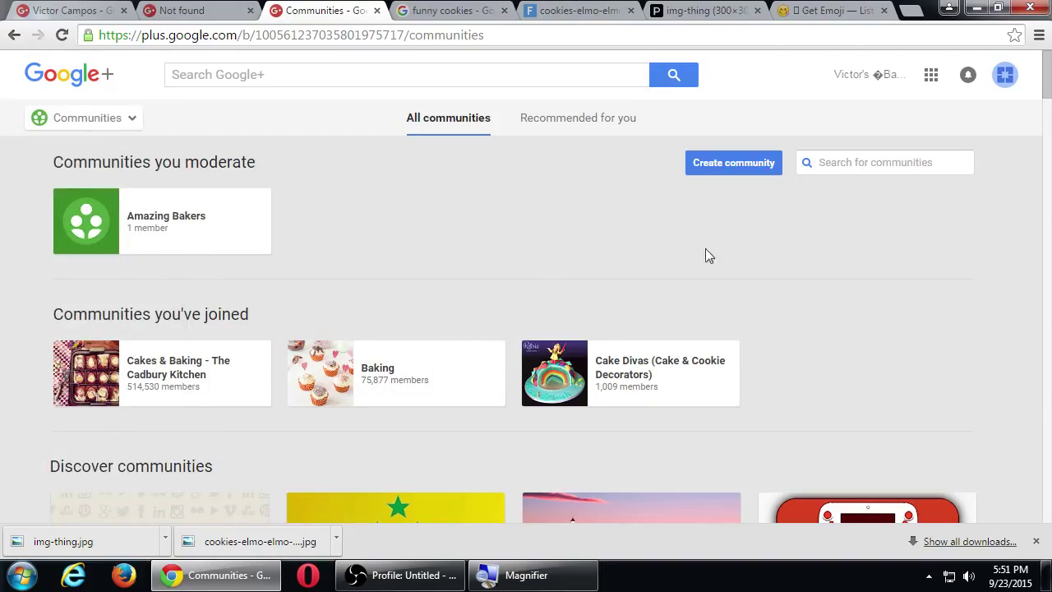
Close the downloads bar and the image, Elmo cookies, funny cookies search and Not found tabs.
left_click(1036, 541)
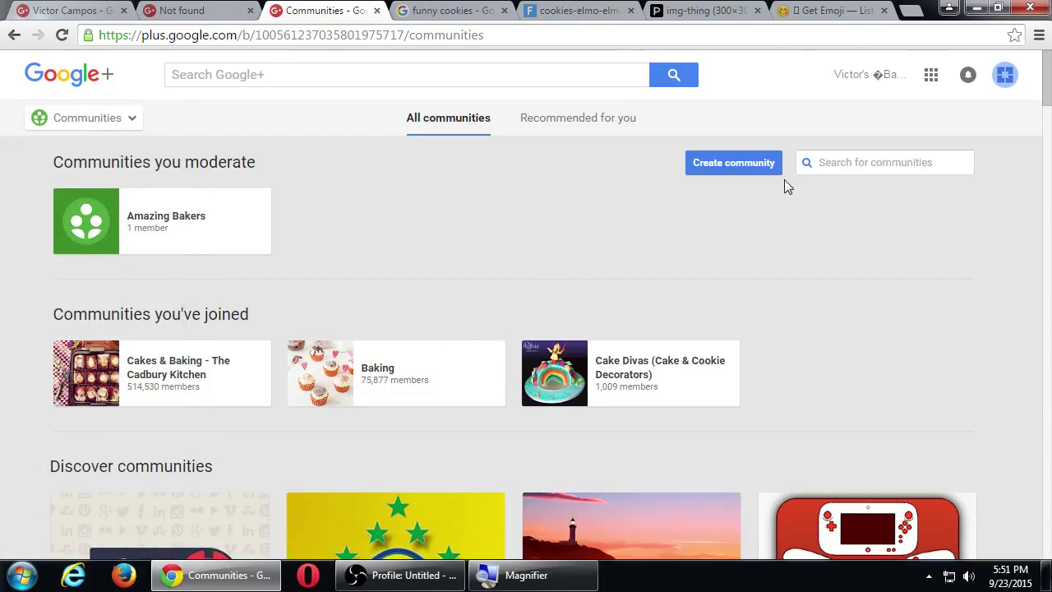
left_click(757, 10)
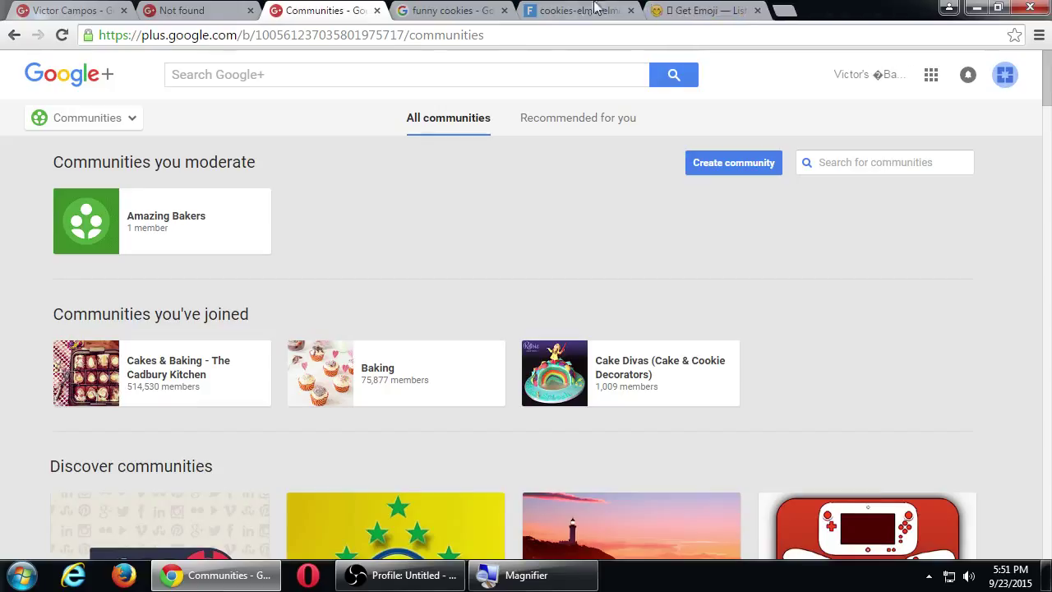
left_click(631, 10)
left_click(504, 10)
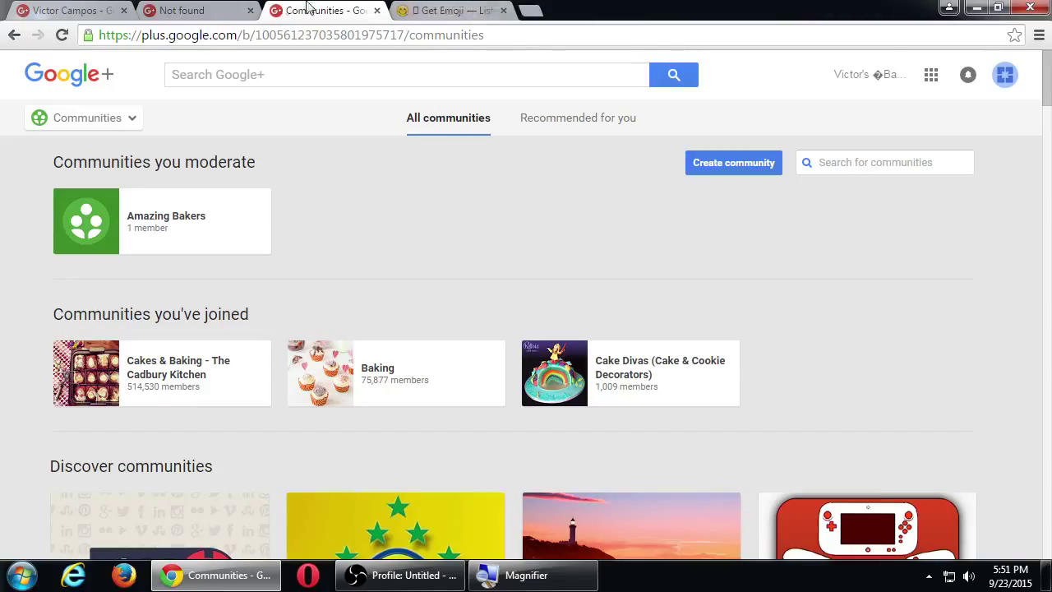
middle_click(215, 9)
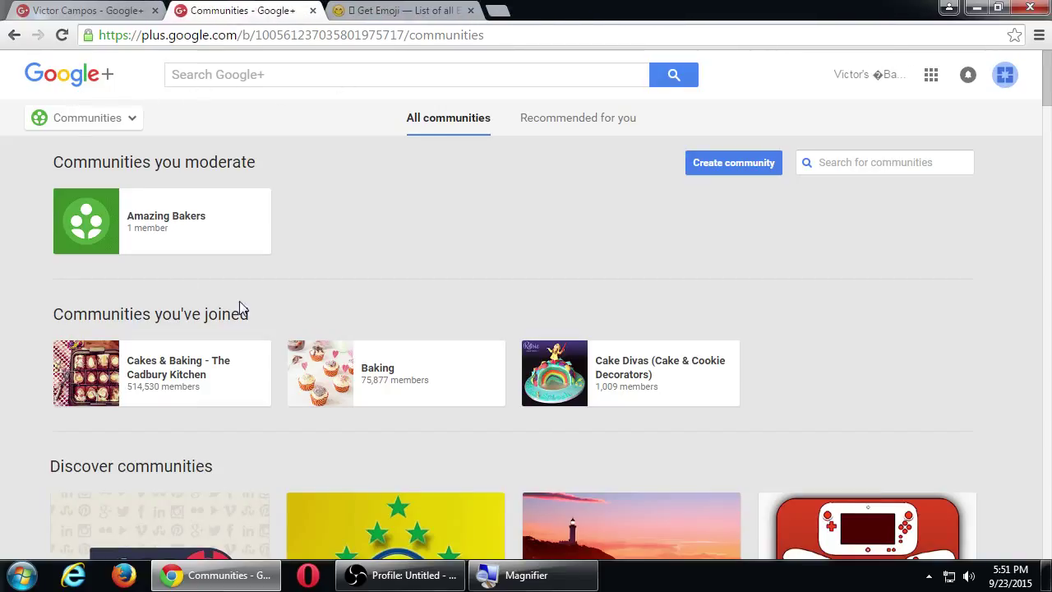
Open the Baking community and scroll through its recipe posts.
left_click(382, 375)
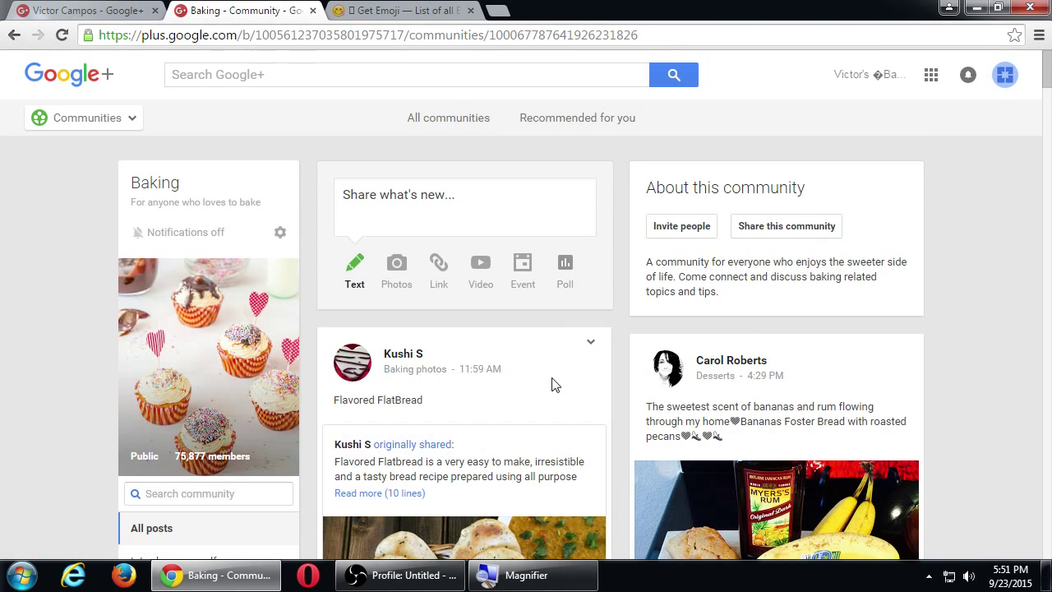
scroll(553, 383, "down", 3)
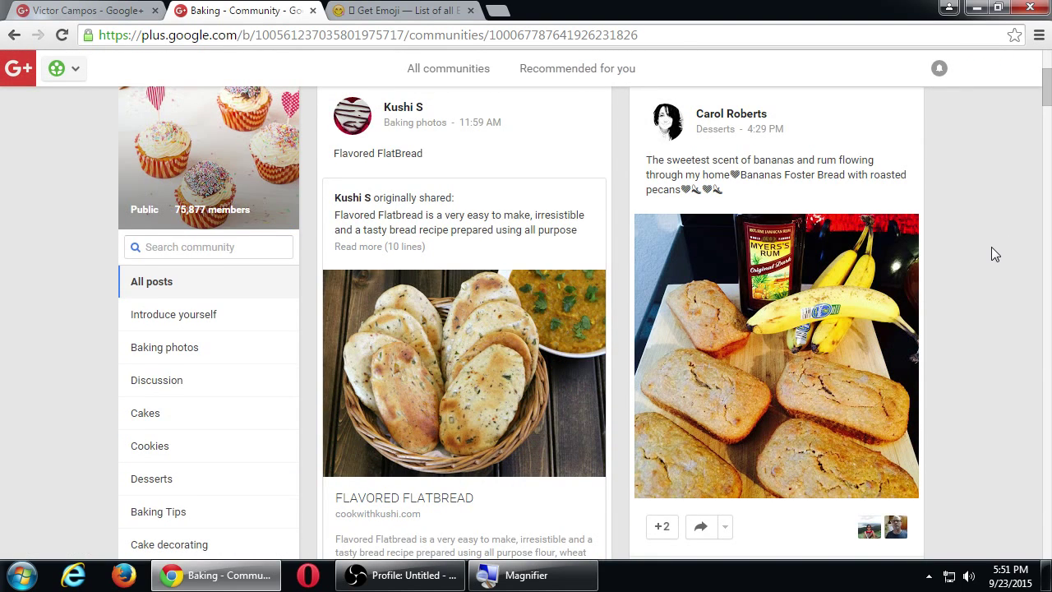
scroll(992, 254, "down", 6)
scroll(991, 254, "down", 5)
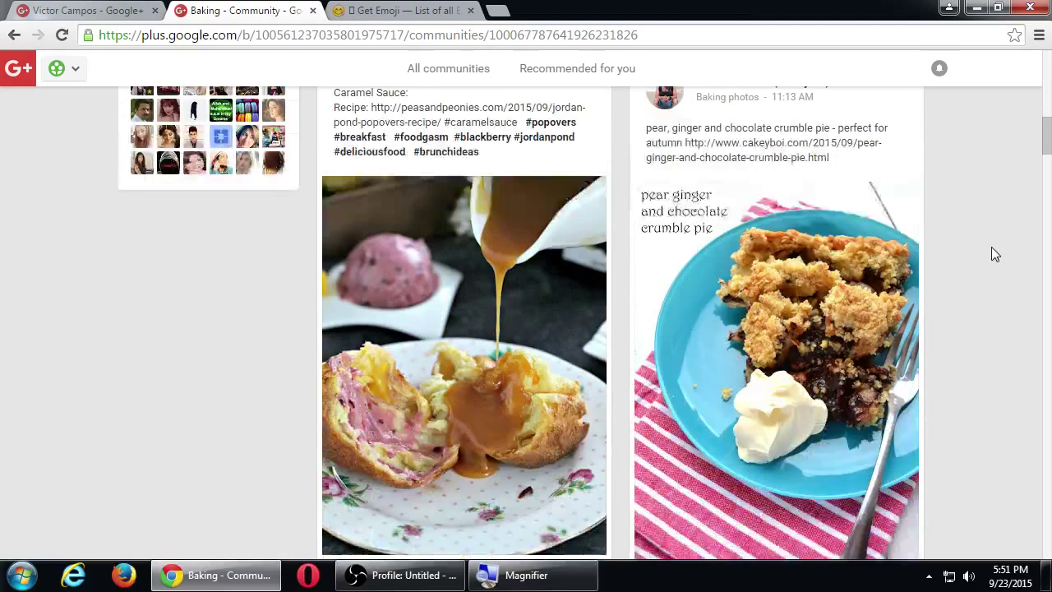
scroll(991, 254, "up", 1)
scroll(991, 247, "down", 4)
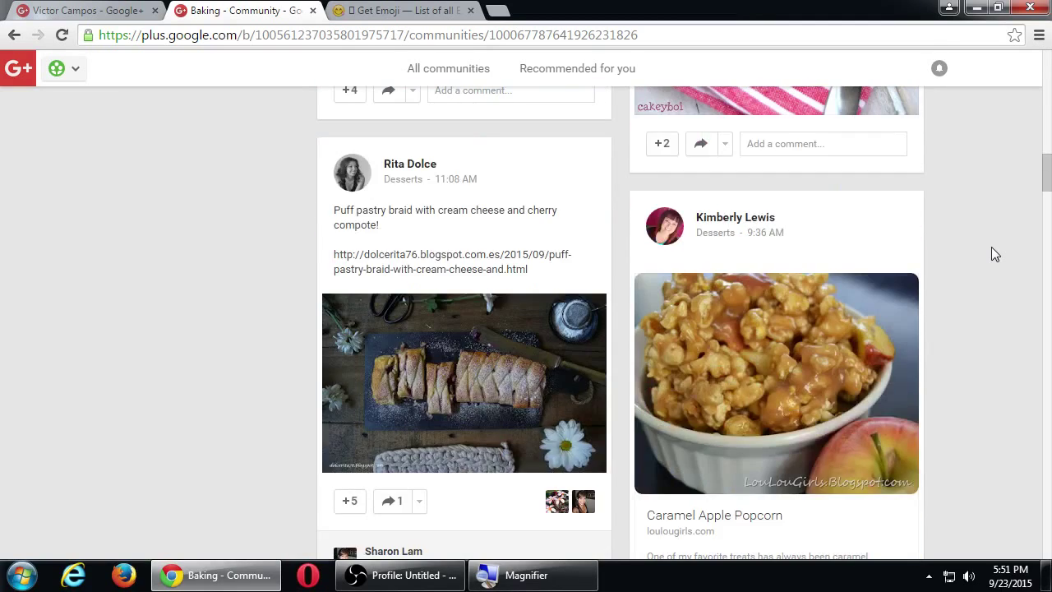
Review the current and previously read Google+ notifications, then bring up the navigation menu.
left_click(939, 69)
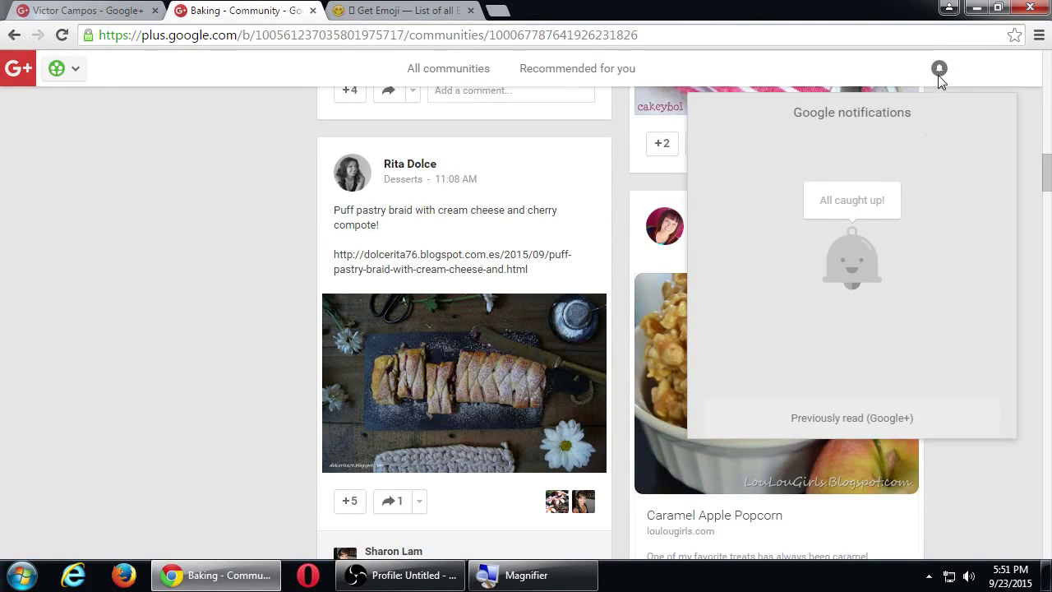
left_click(809, 416)
scroll(208, 245, "down", 9)
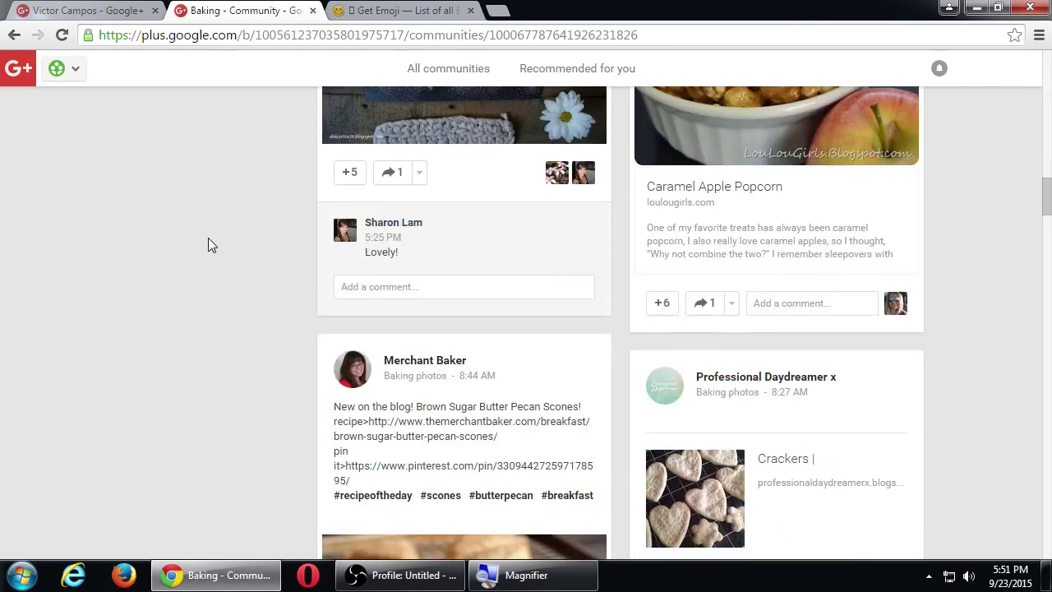
scroll(215, 239, "down", 8)
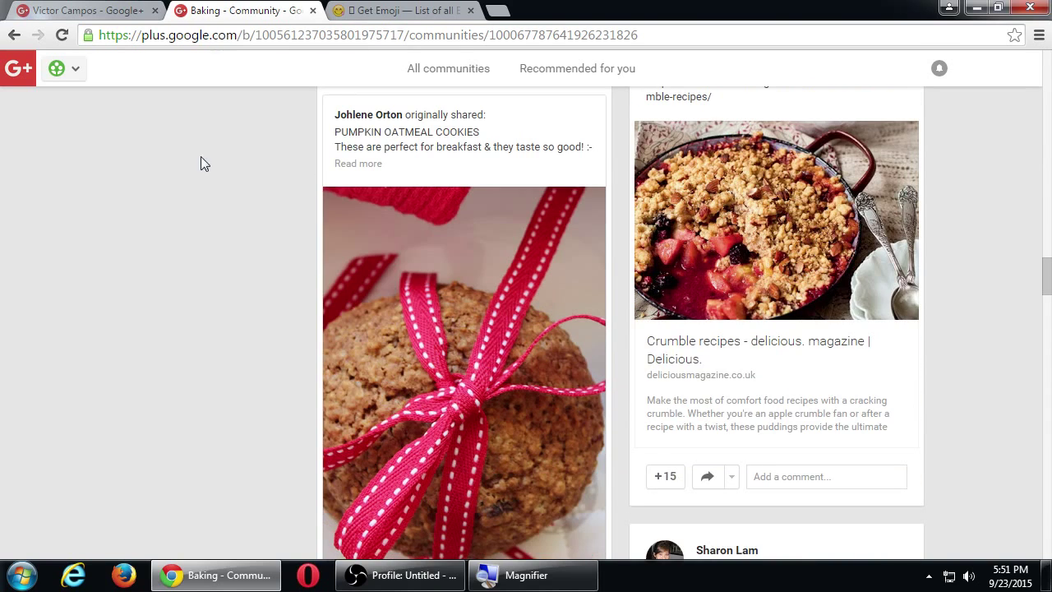
left_click(73, 69)
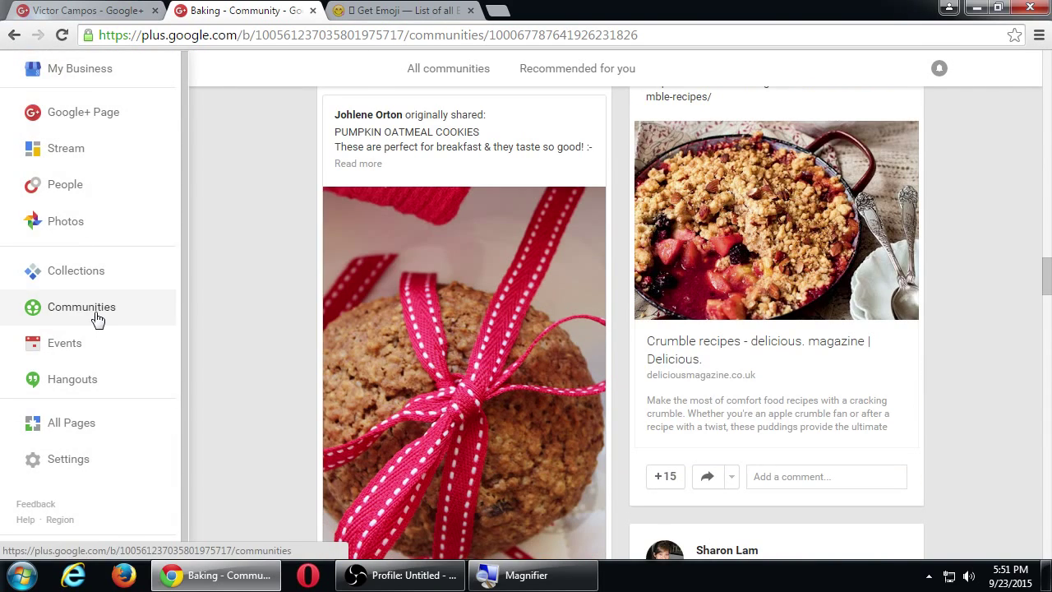
From Communities, join Health News and start a new post in it.
left_click(97, 319)
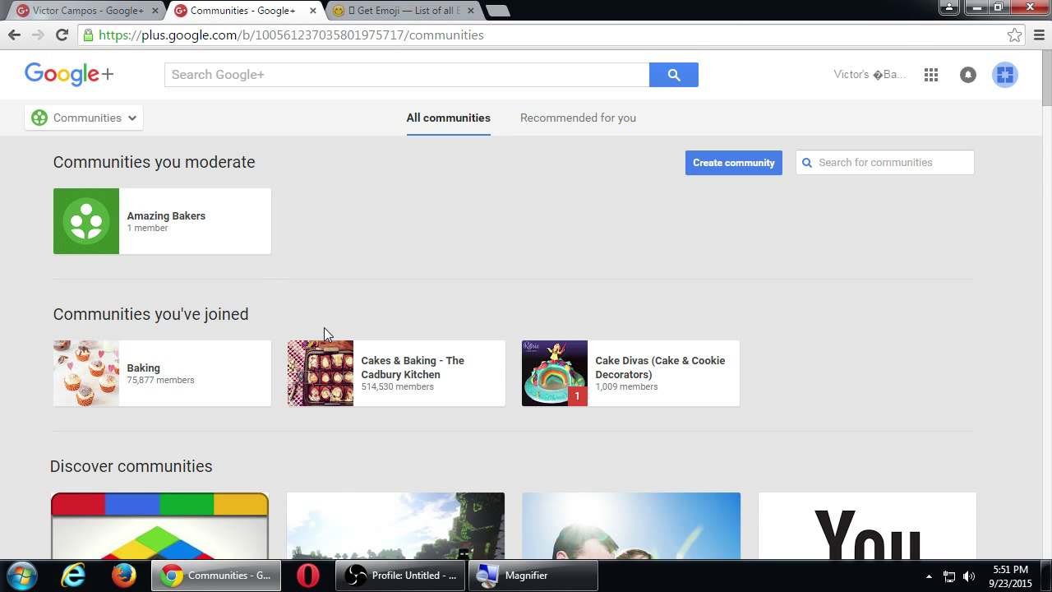
scroll(324, 329, "down", 4)
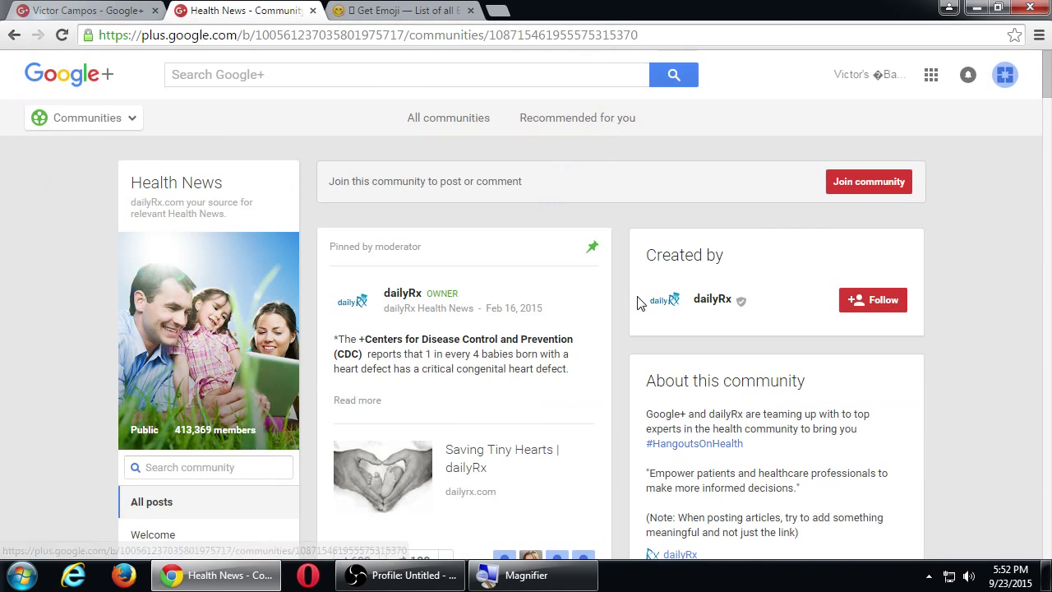
left_click(840, 190)
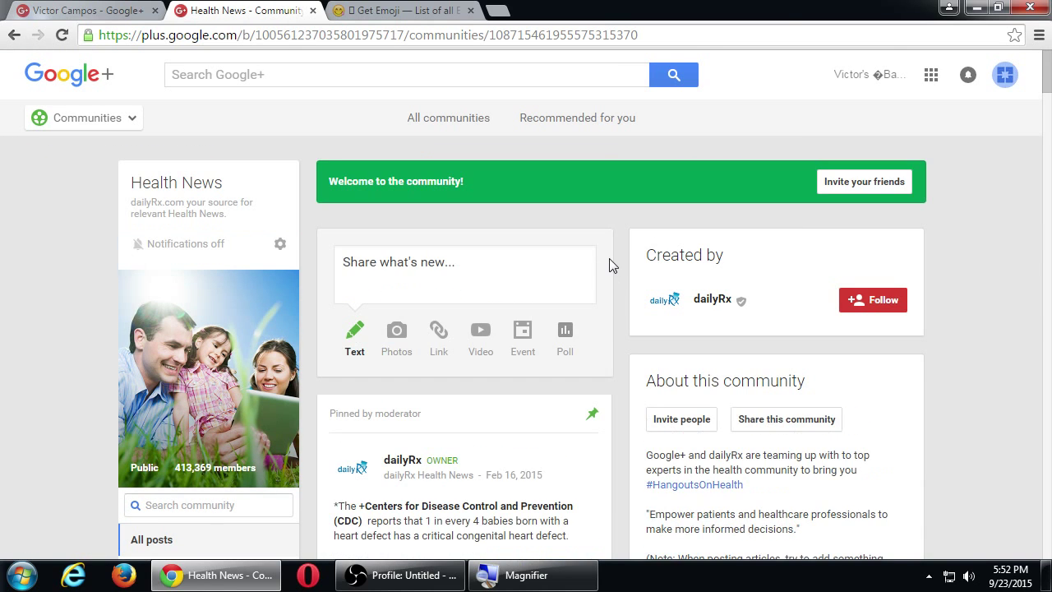
left_click(444, 280)
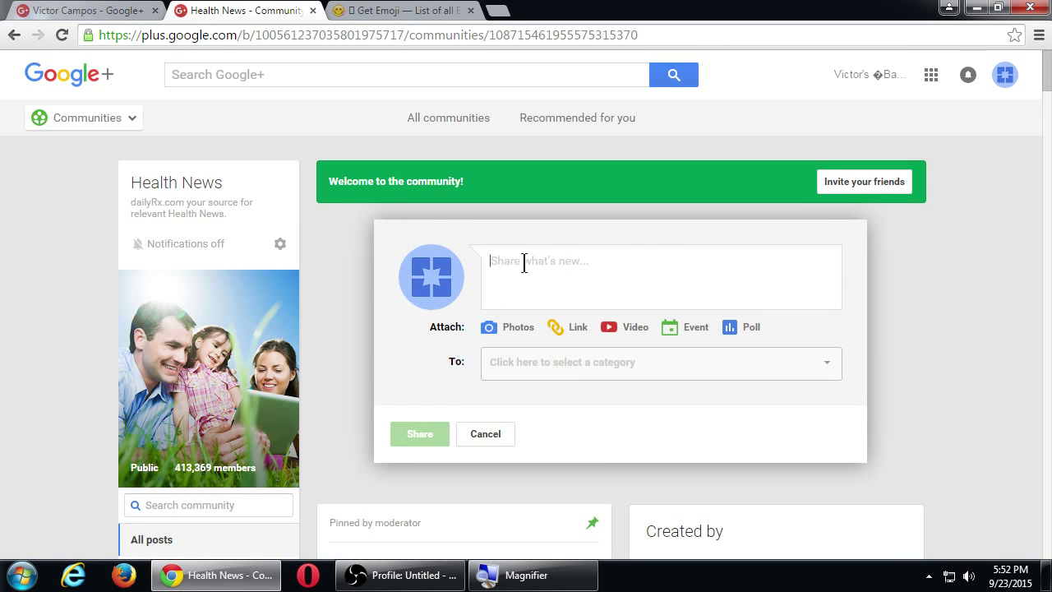
Discard the unfinished post and scroll the Health News feed to the Health-Promoting Texts post.
left_click(485, 433)
scroll(493, 434, "down", 8)
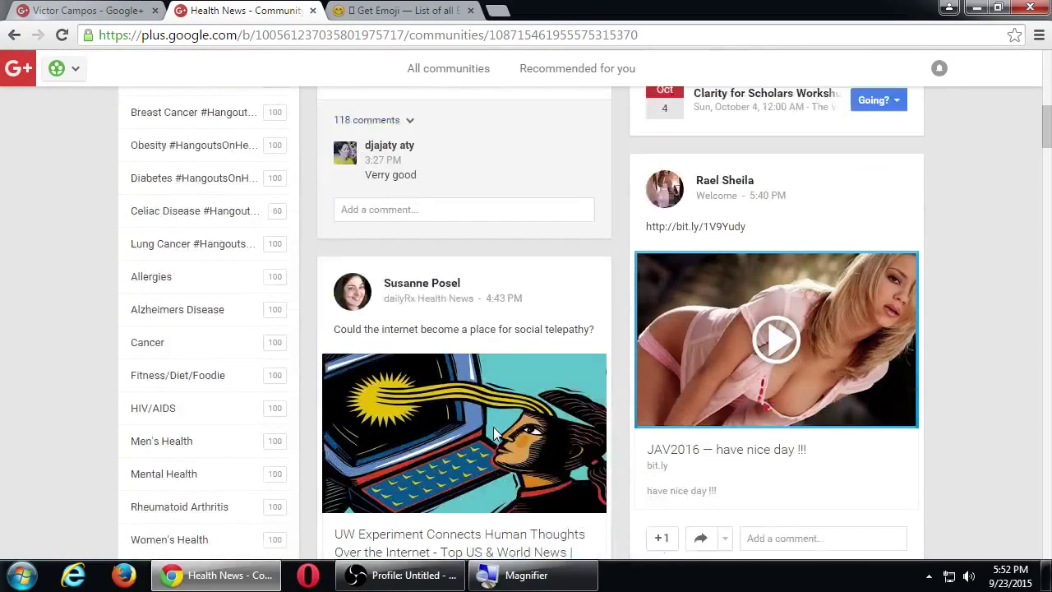
scroll(493, 434, "down", 6)
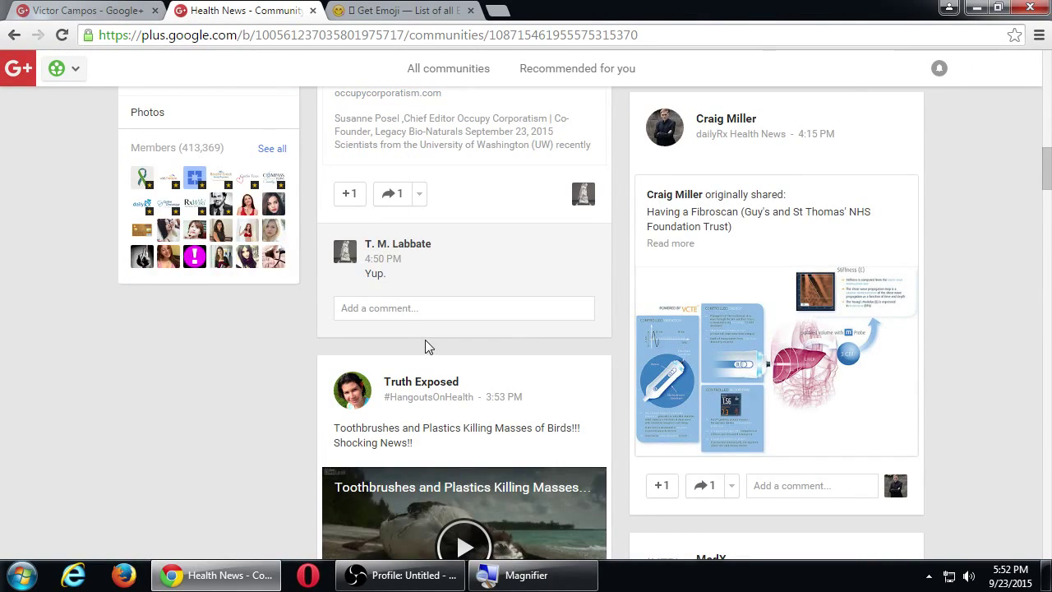
scroll(381, 313, "up", 1)
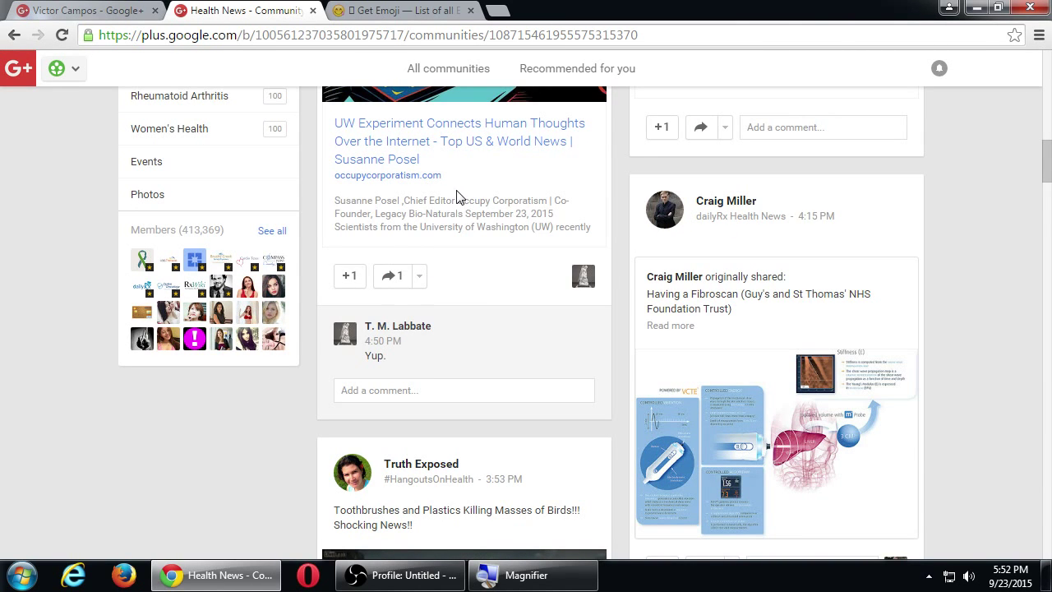
scroll(492, 256, "down", 6)
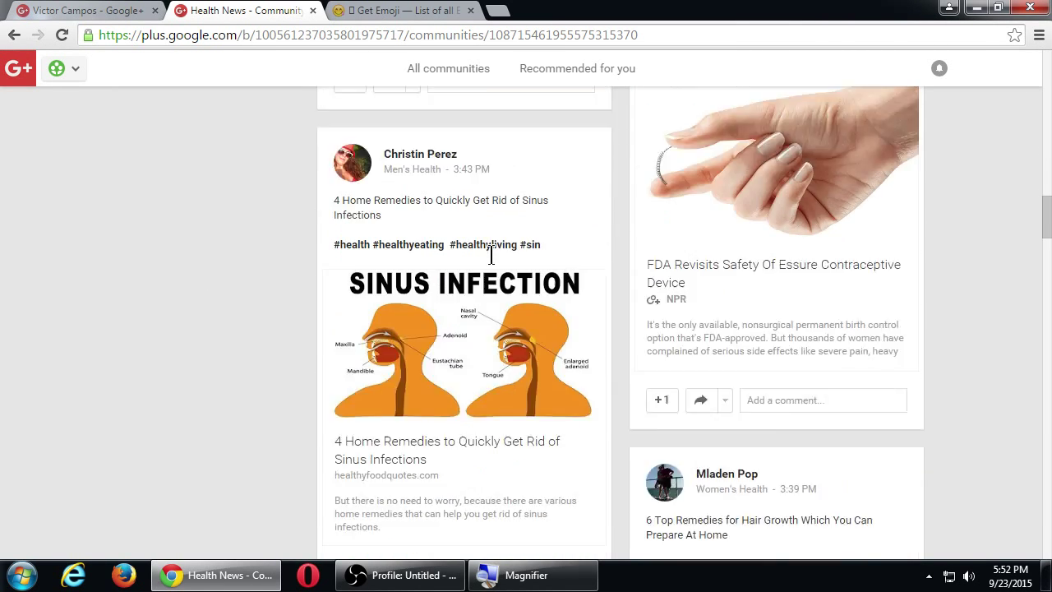
scroll(491, 257, "down", 10)
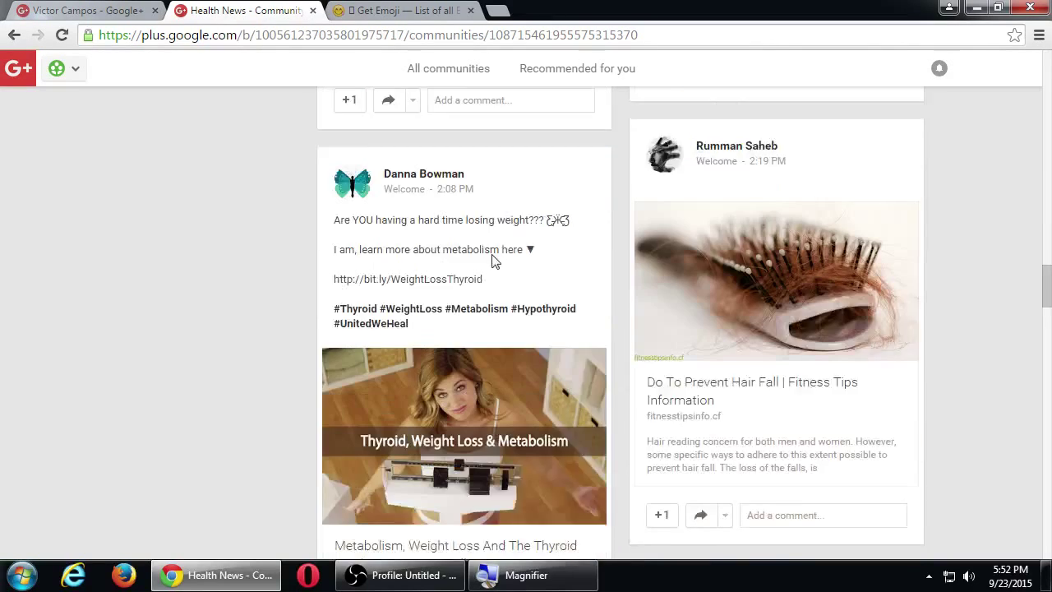
scroll(493, 259, "down", 10)
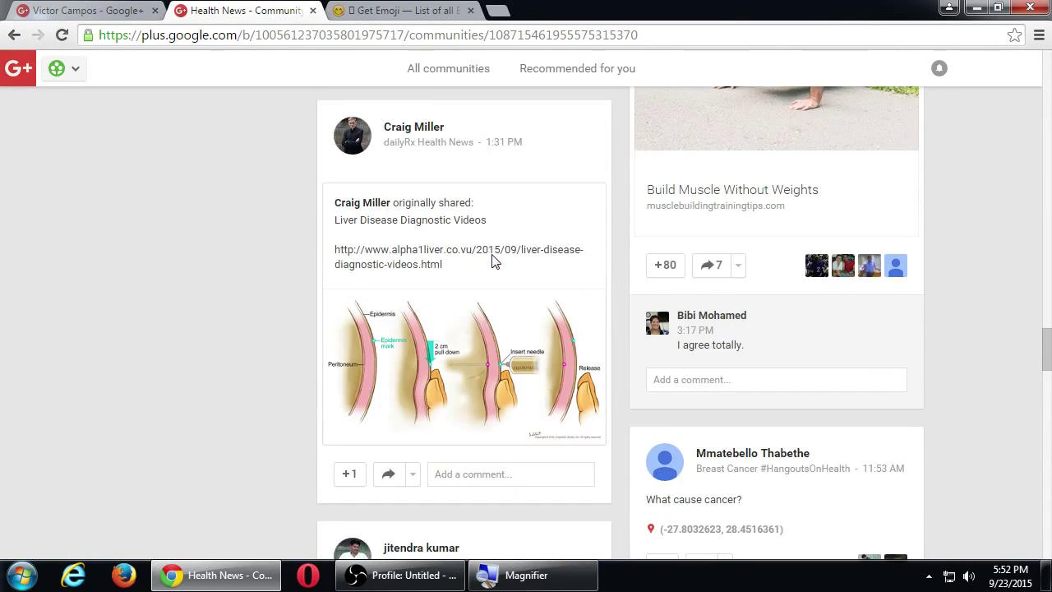
scroll(494, 260, "down", 2)
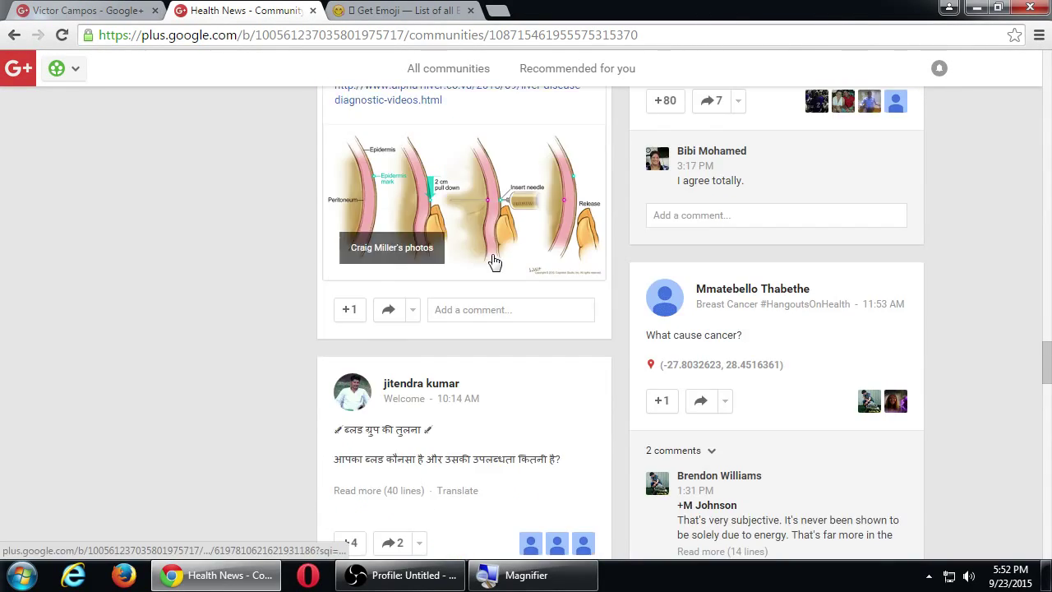
scroll(493, 261, "down", 4)
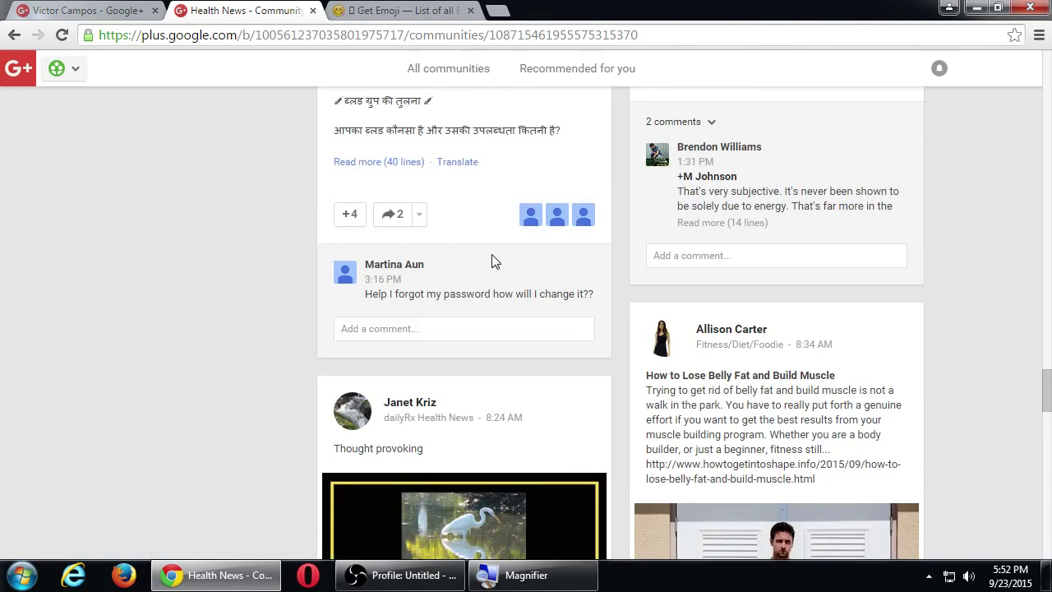
scroll(493, 260, "down", 7)
scroll(492, 260, "down", 8)
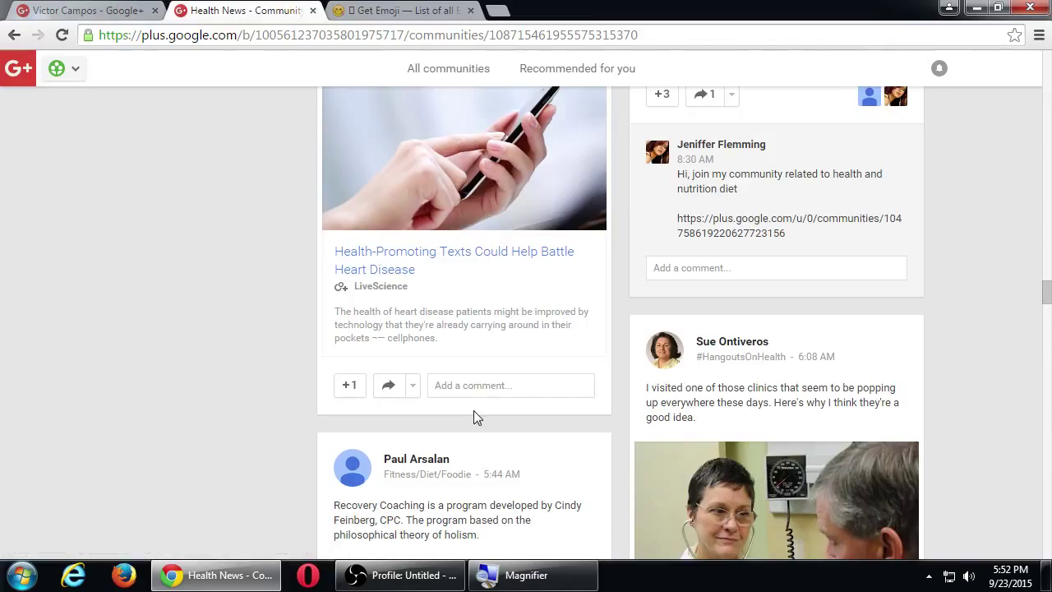
Start a comment on the Health-Promoting Texts post and try mentioning a contact with +.
left_click(486, 392)
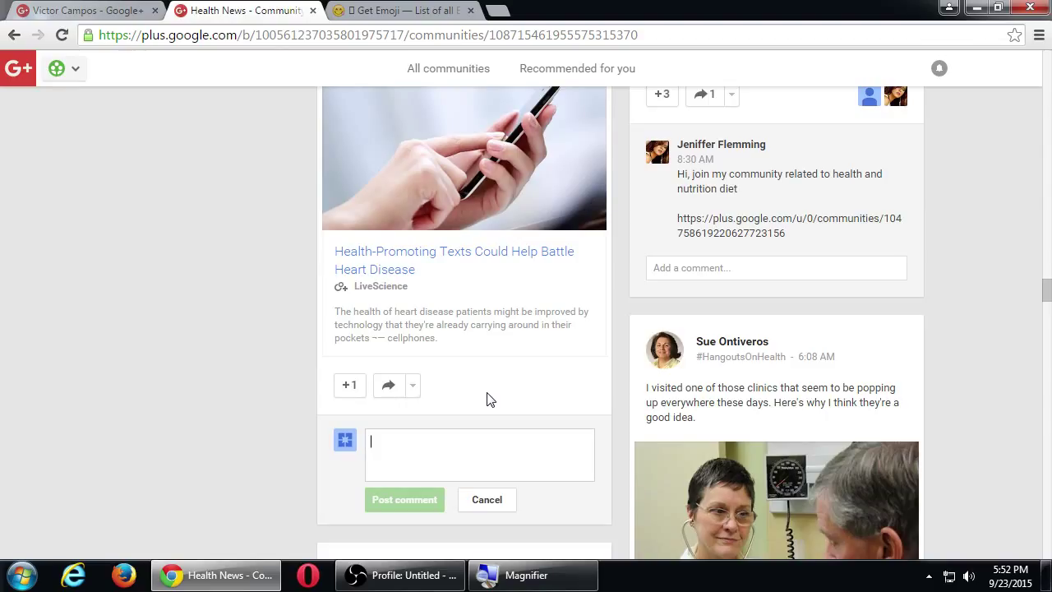
type("+")
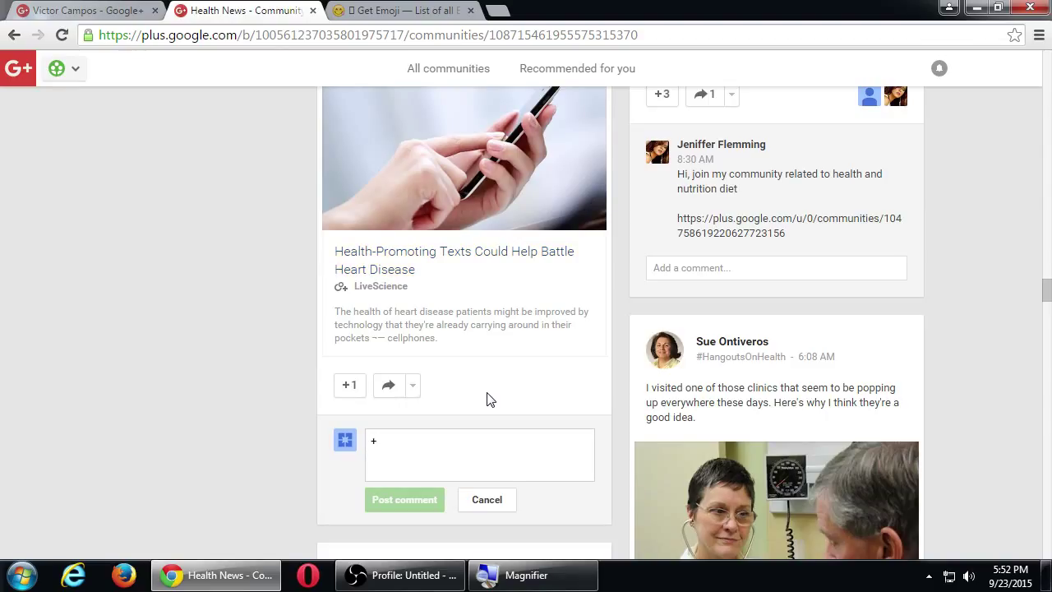
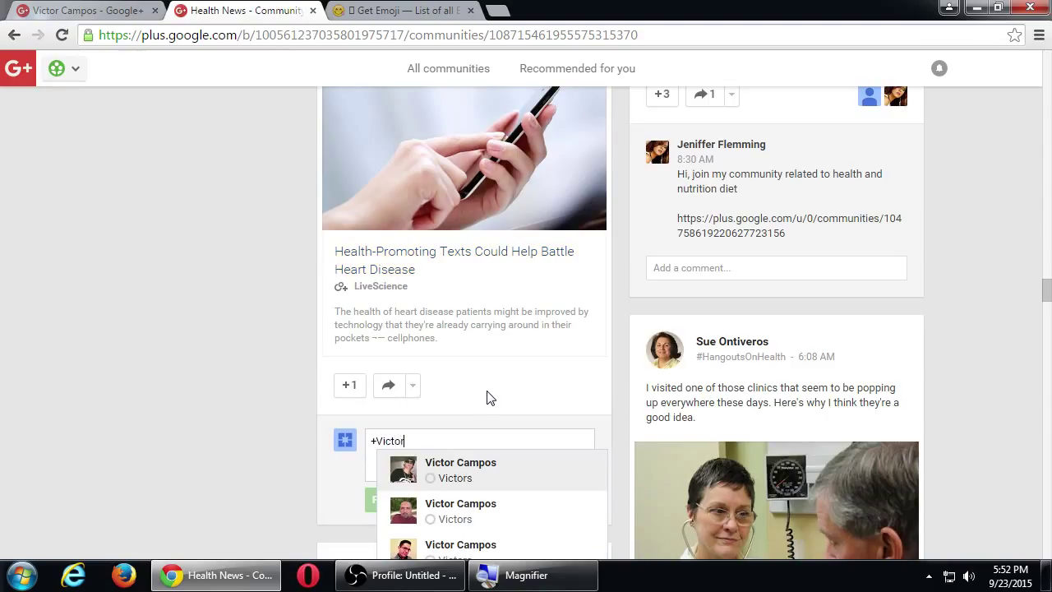
scroll(363, 434, "down", 3)
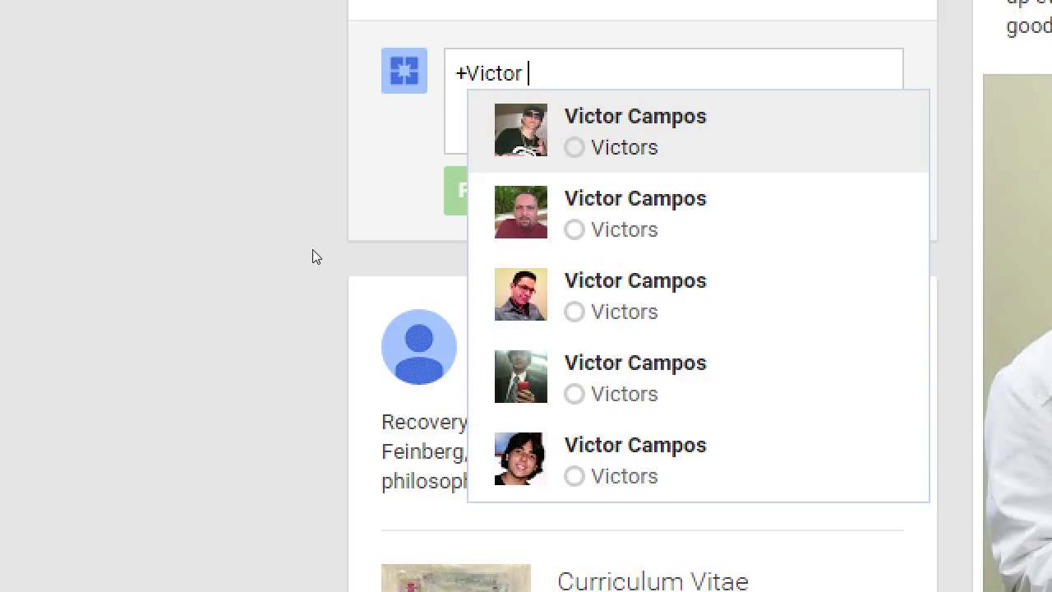
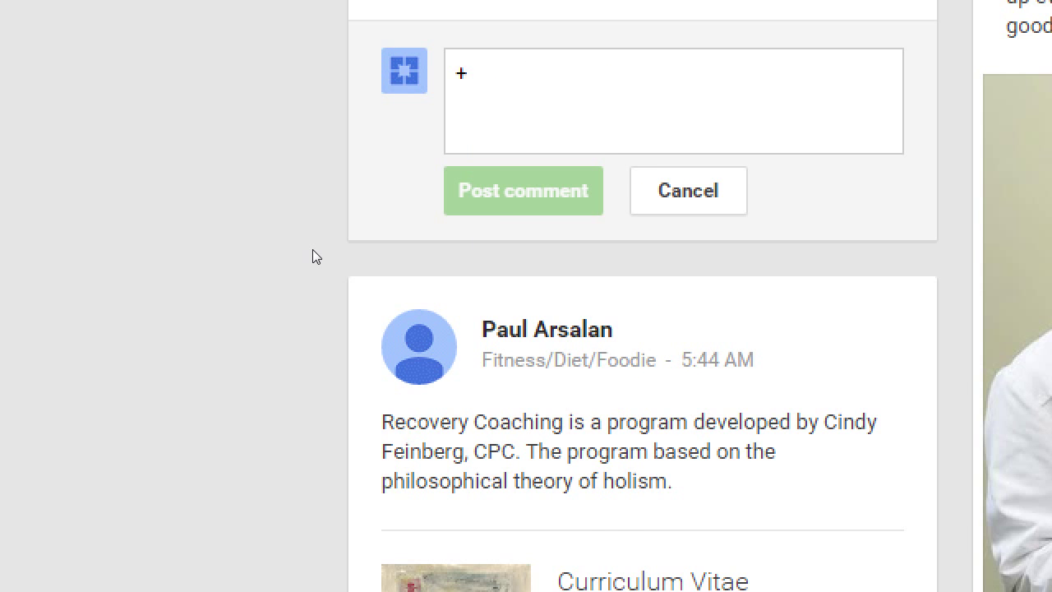
type("John")
key("Return")
type("Smit")
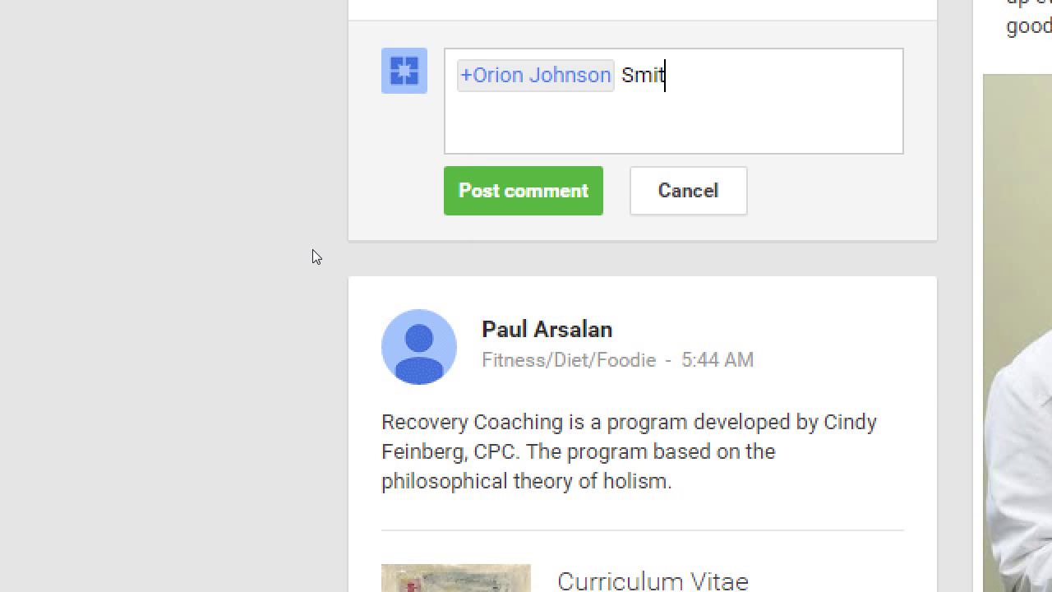
key("BackSpace")
key("BackSpace")
key("BackSpace")
key("BackSpace")
key("BackSpace")
key("BackSpace")
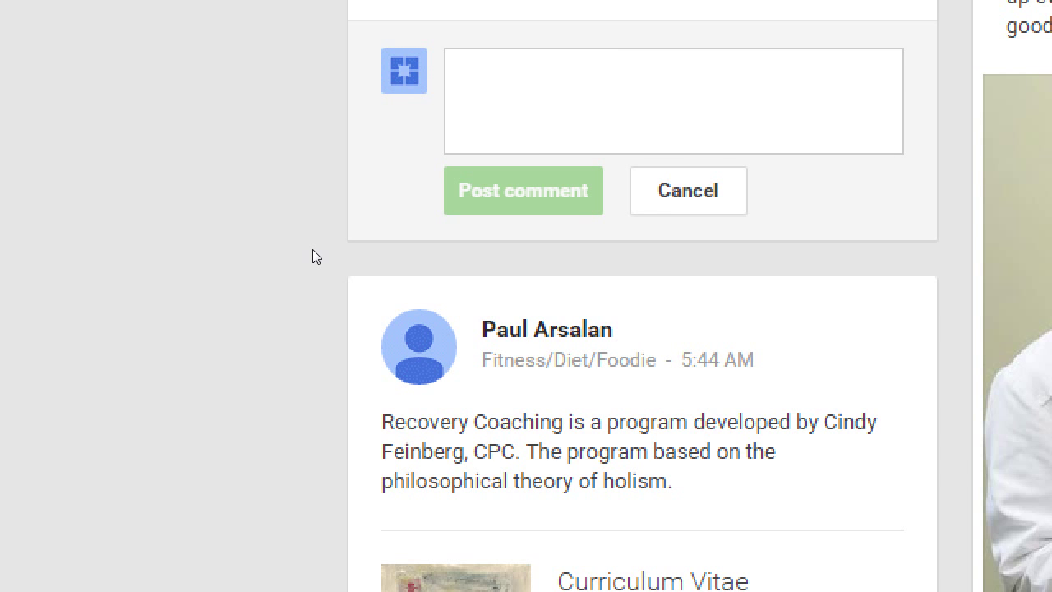
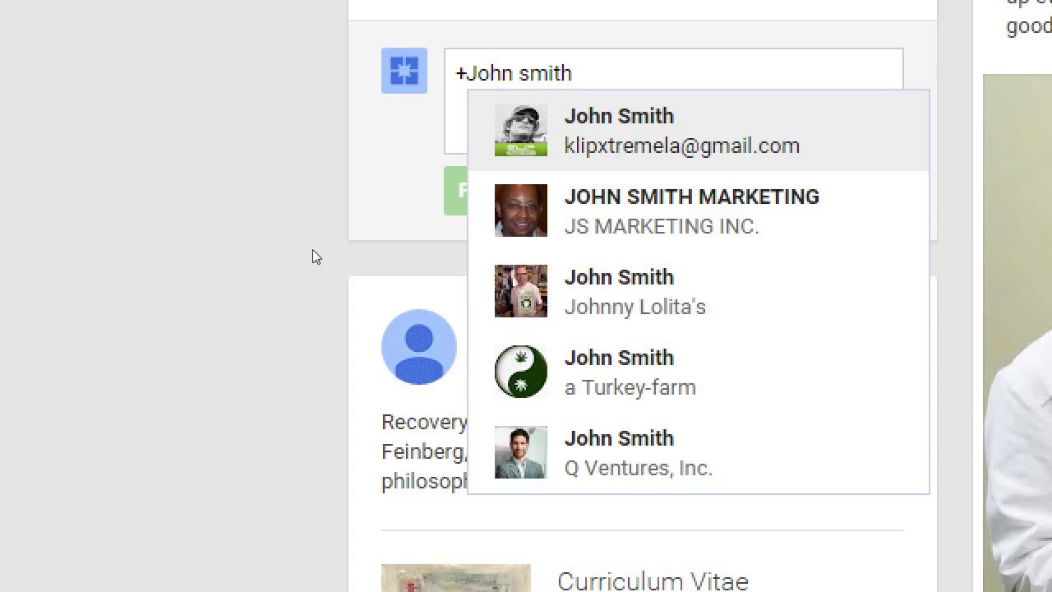
Mention the correct contact, add 'Should see this.', and post the comment.
key("Up")
key("Return")
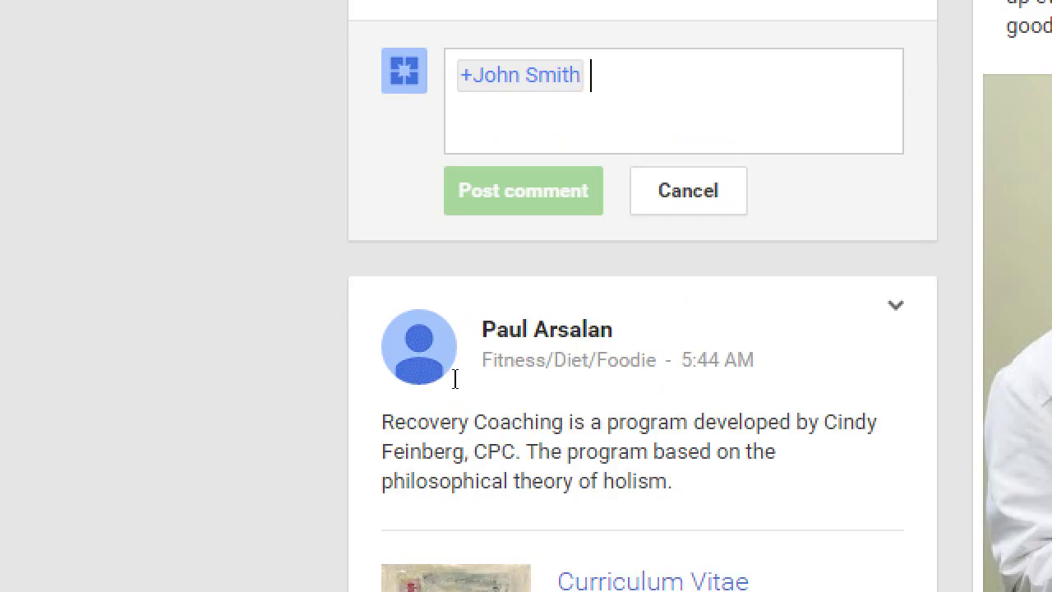
mouse_move(408, 330)
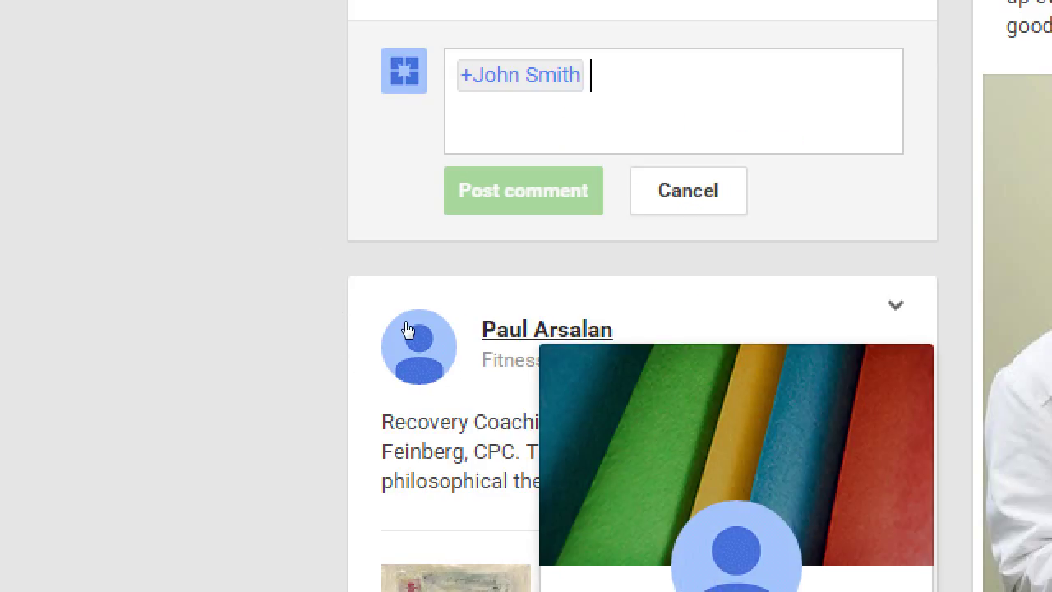
type("Should see thi")
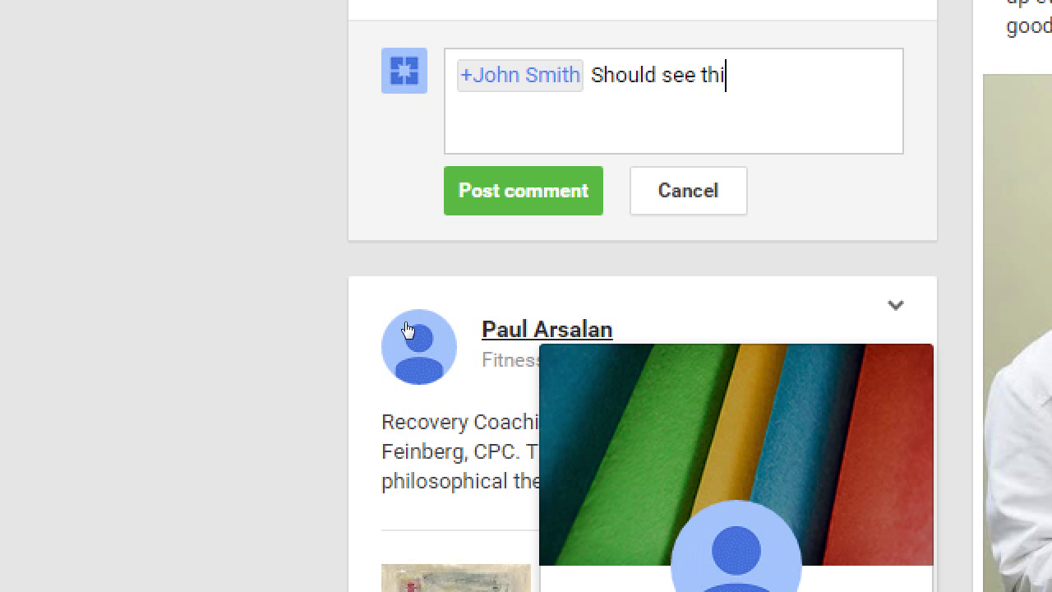
type("s.")
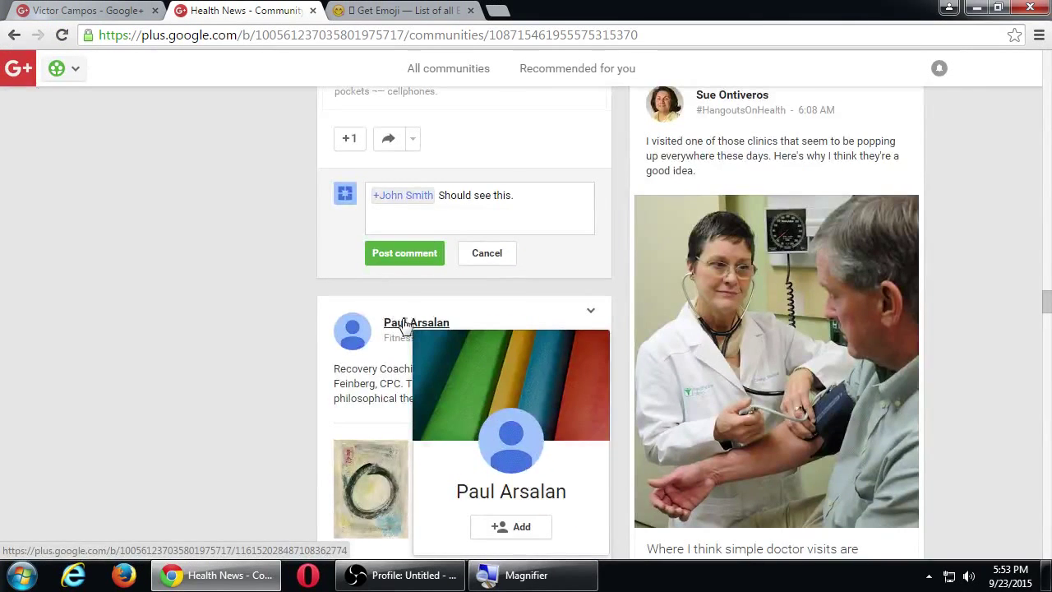
scroll(395, 324, "up", 5)
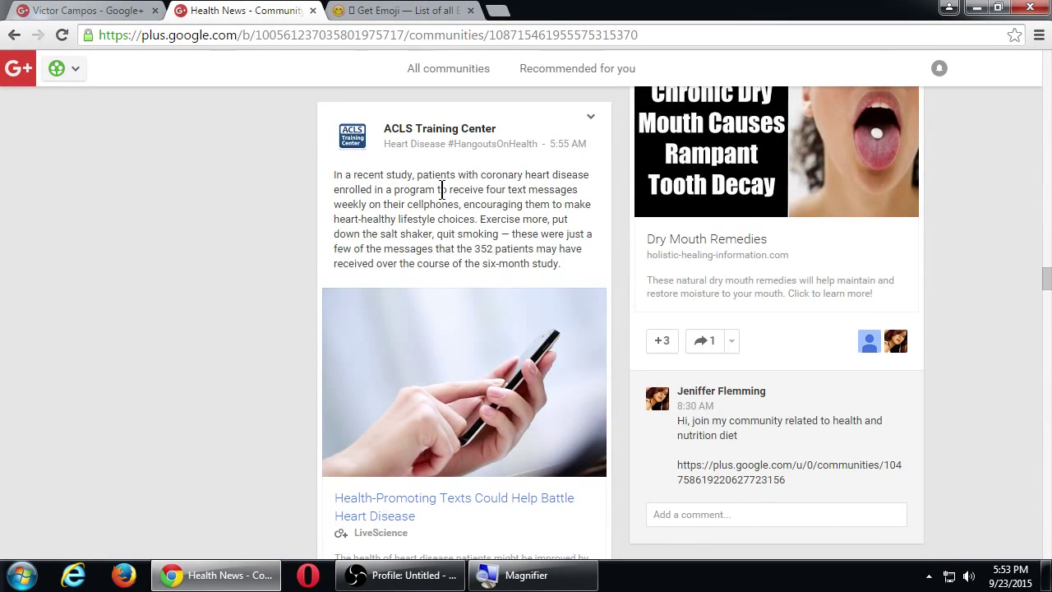
mouse_move(442, 134)
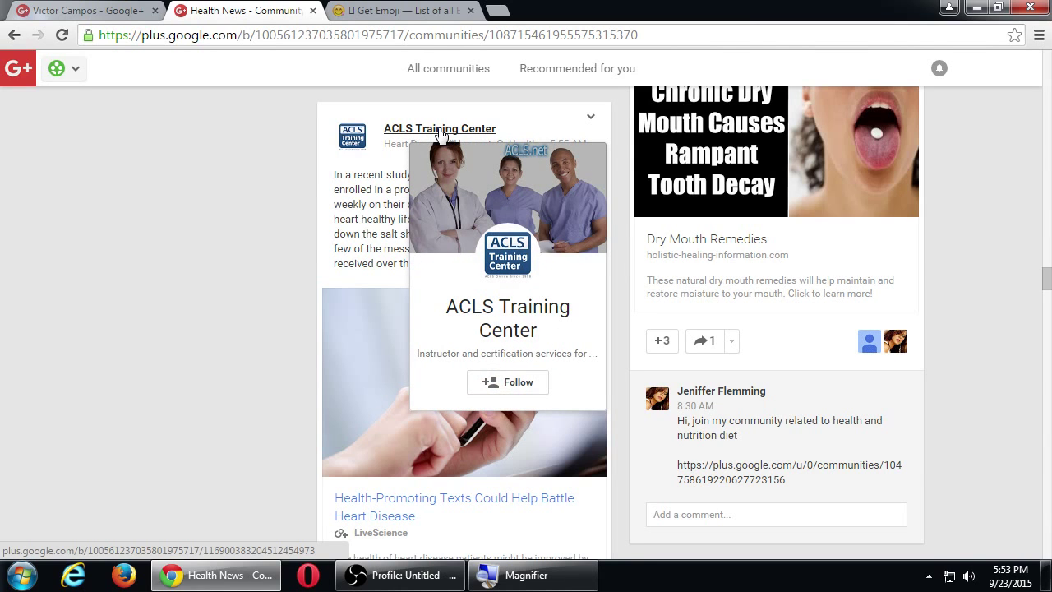
scroll(244, 271, "down", 2)
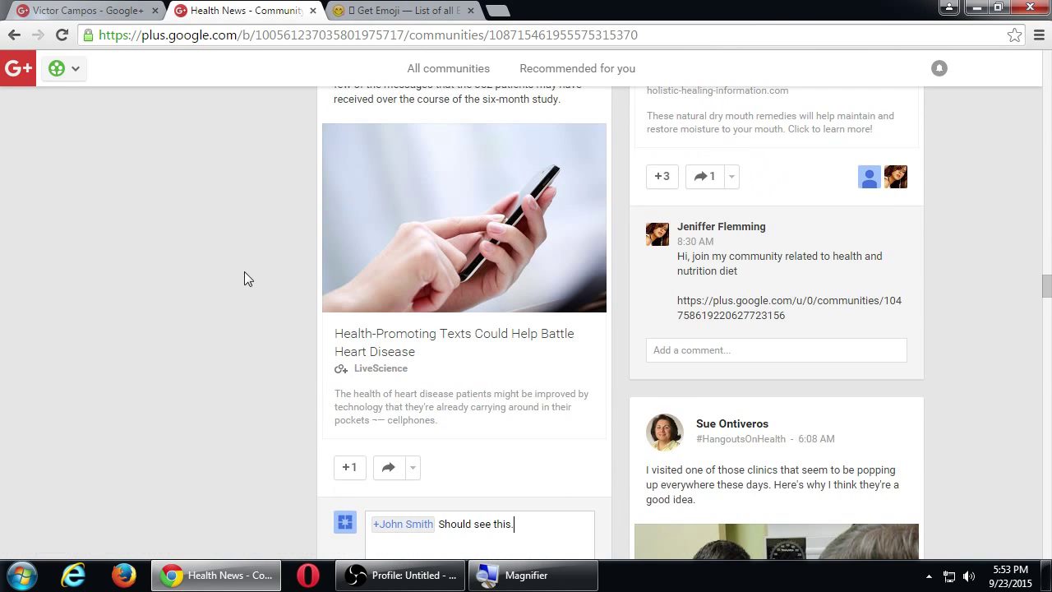
scroll(369, 394, "down", 1)
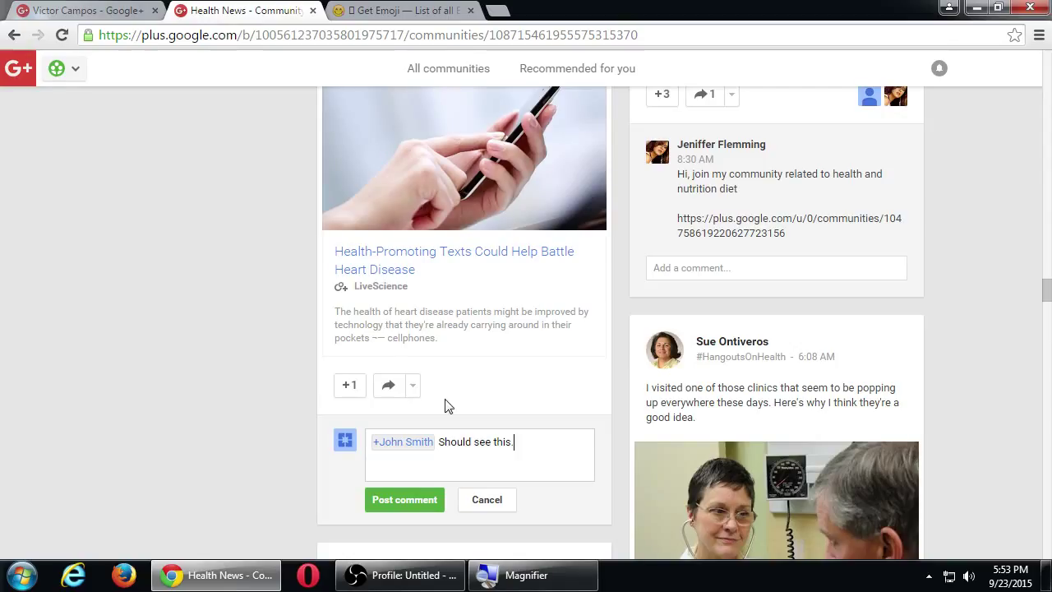
left_click(417, 499)
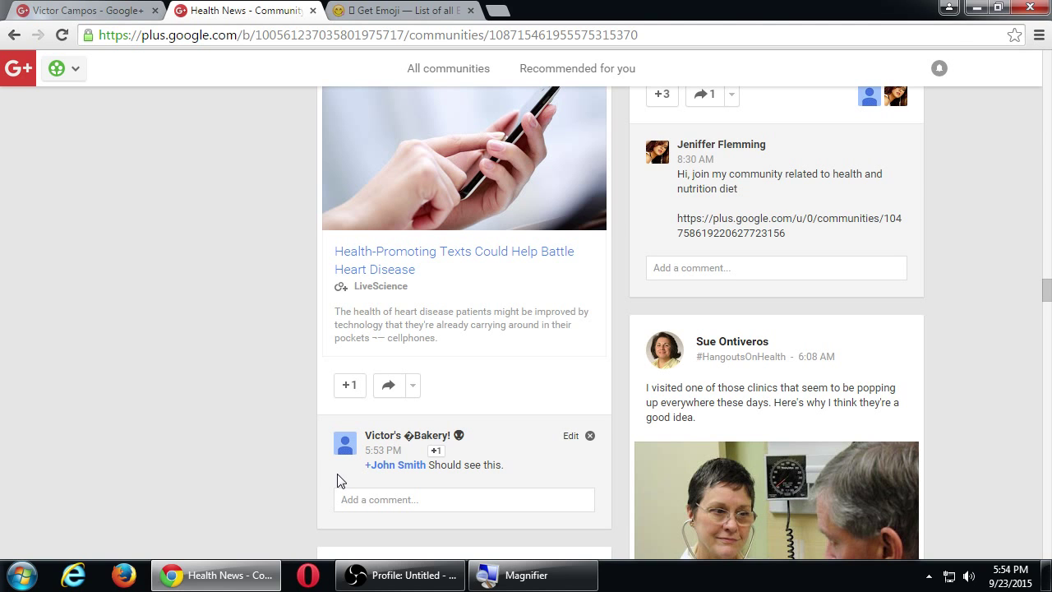
Scroll further down the Health News feed past the posted comment.
scroll(335, 477, "down", 10)
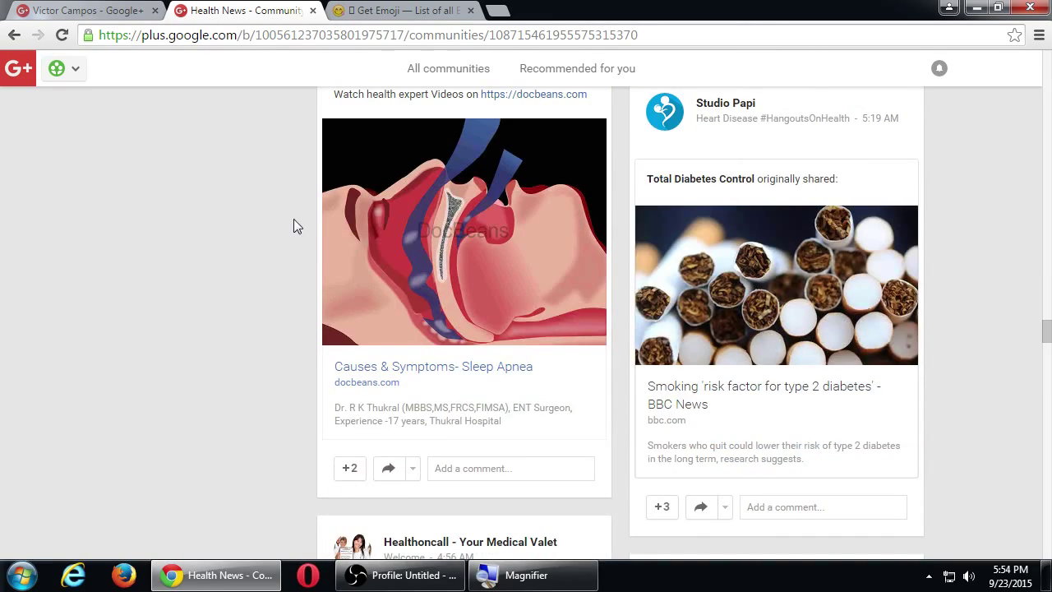
scroll(157, 184, "down", 4)
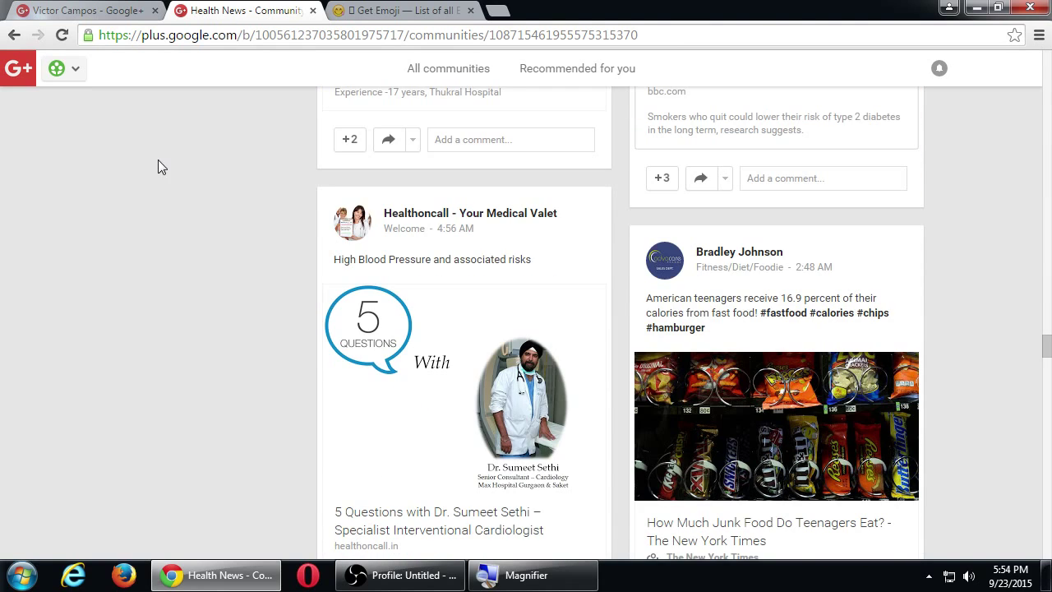
Go to the communities overview, open the My Business dashboard, and dismiss the business apps tip.
mouse_move(74, 69)
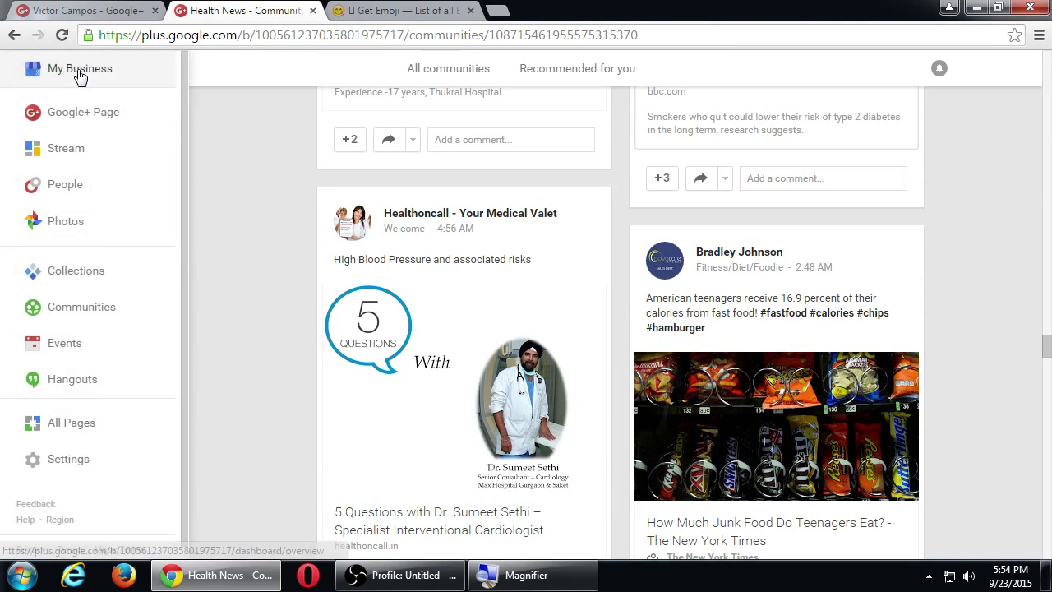
left_click(98, 307)
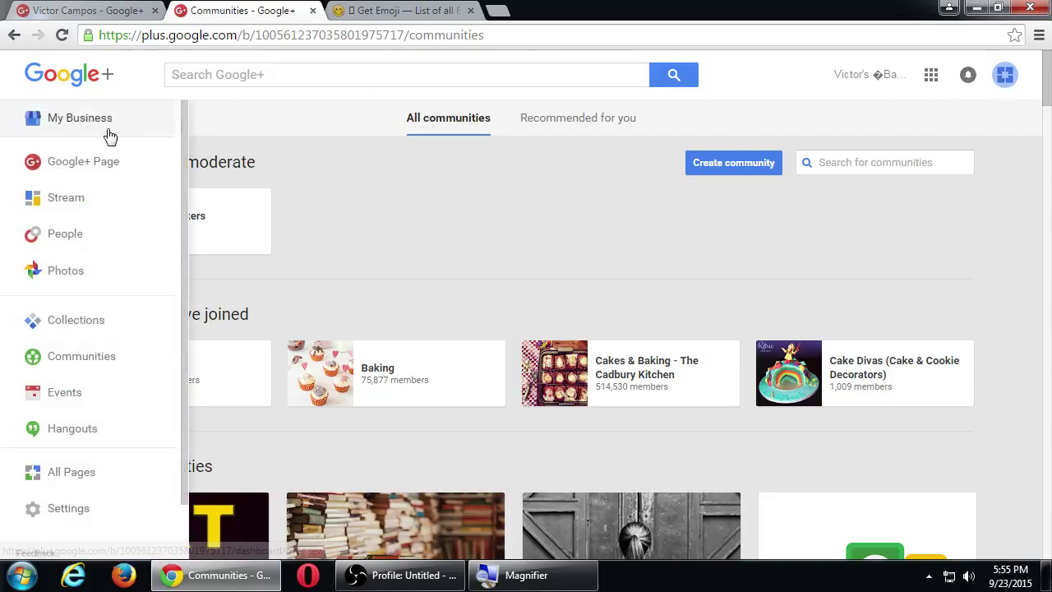
left_click(113, 134)
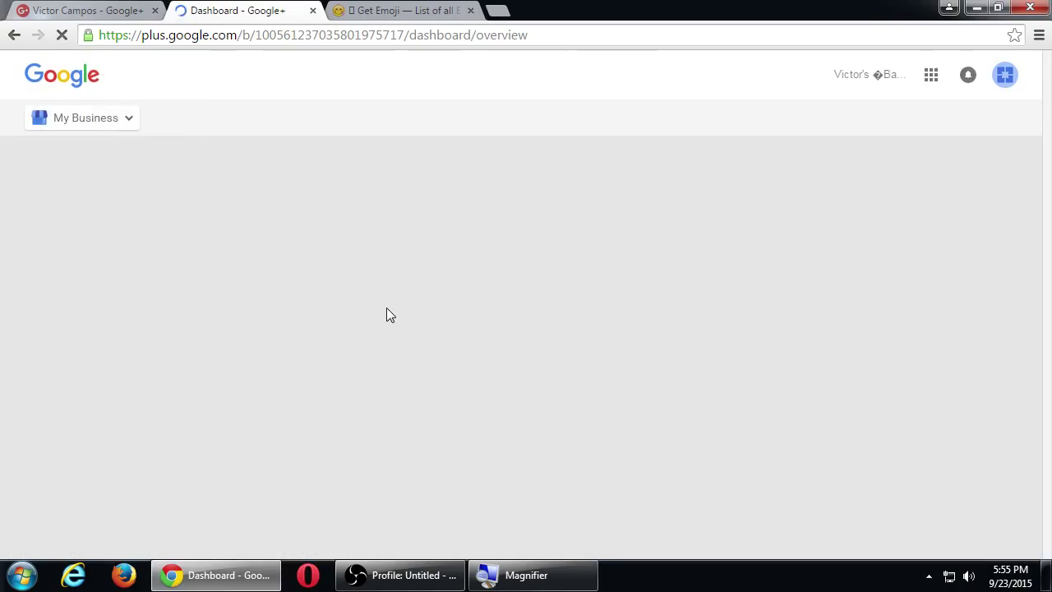
scroll(403, 411, "down", 2)
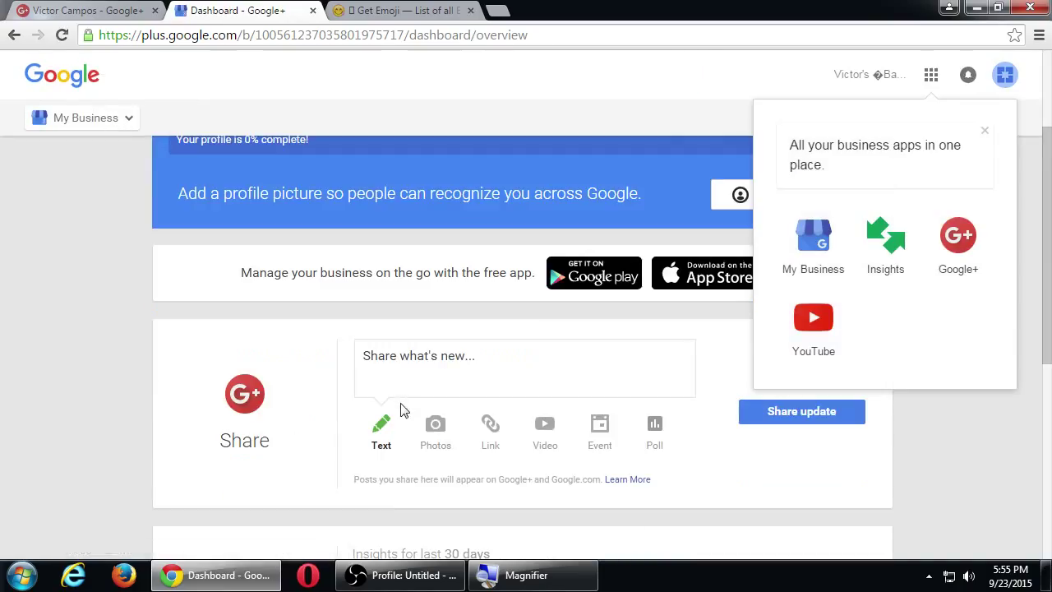
left_click(985, 131)
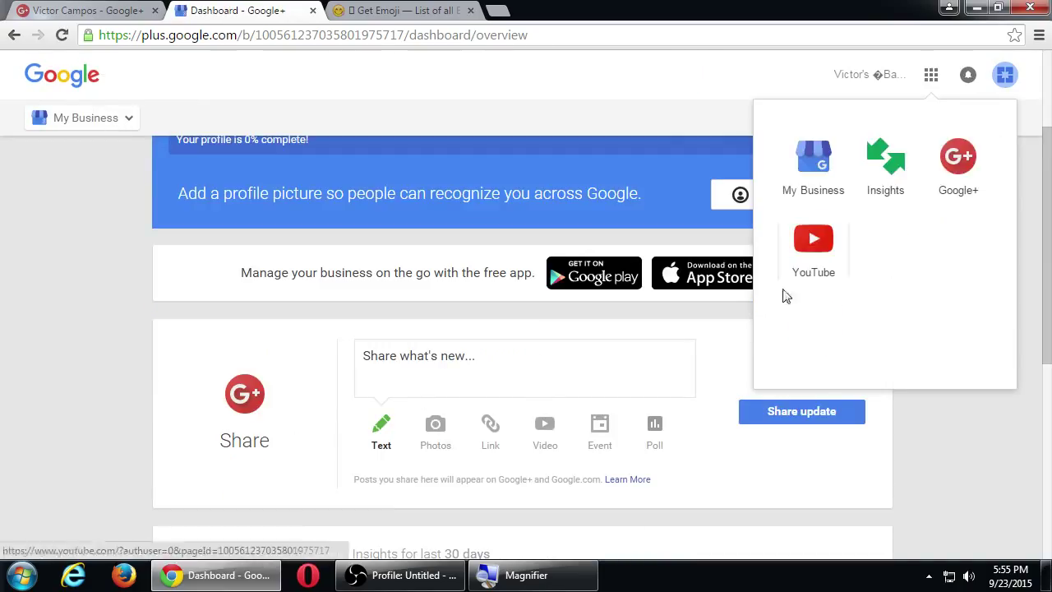
Share a public post reading 'this is a cool link' followed by an e-mail address.
left_click(629, 374)
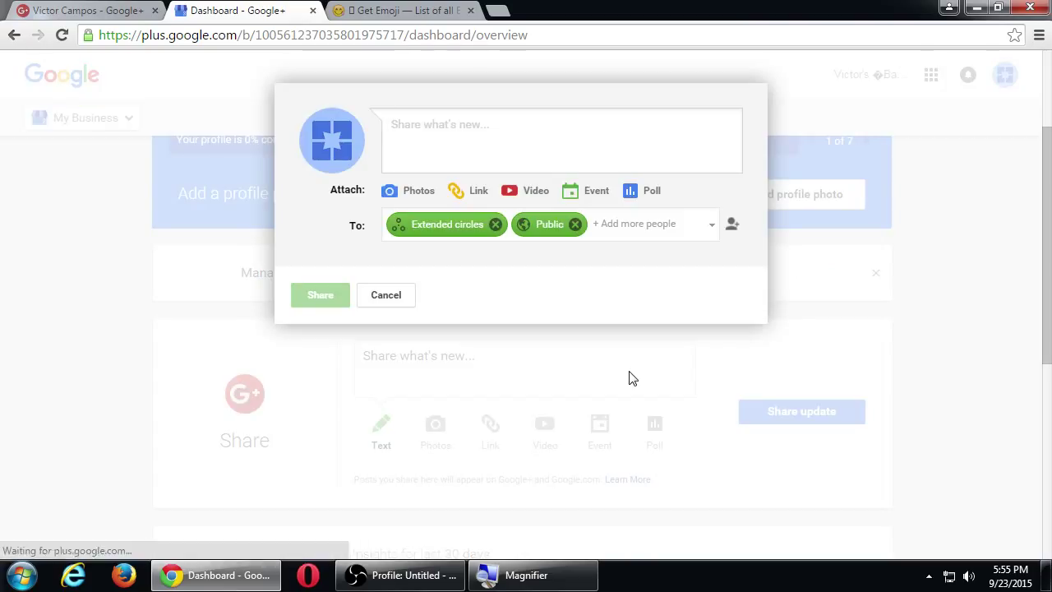
type("this is a c")
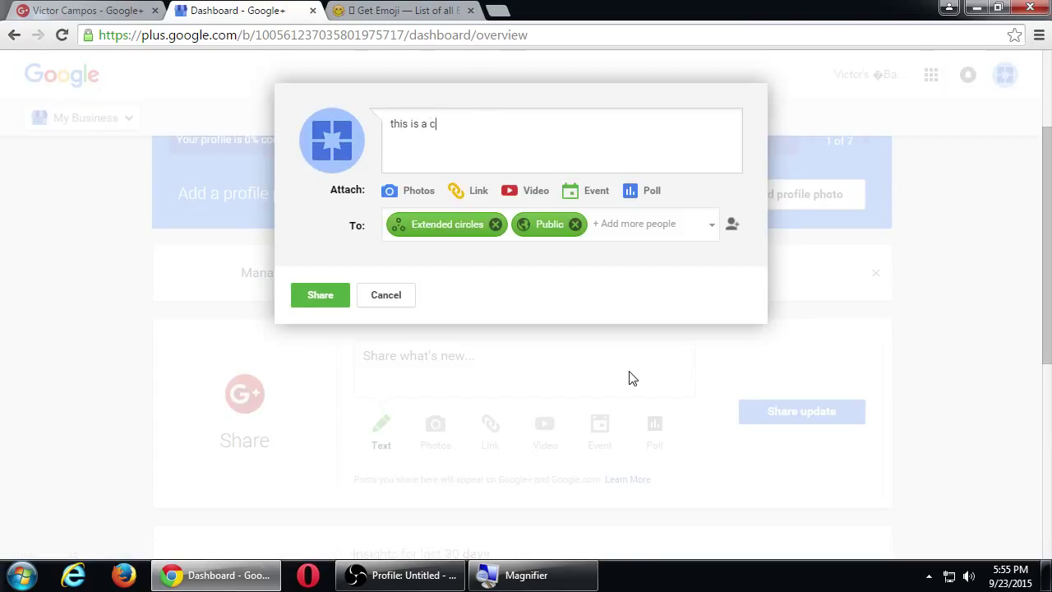
type("ool in")
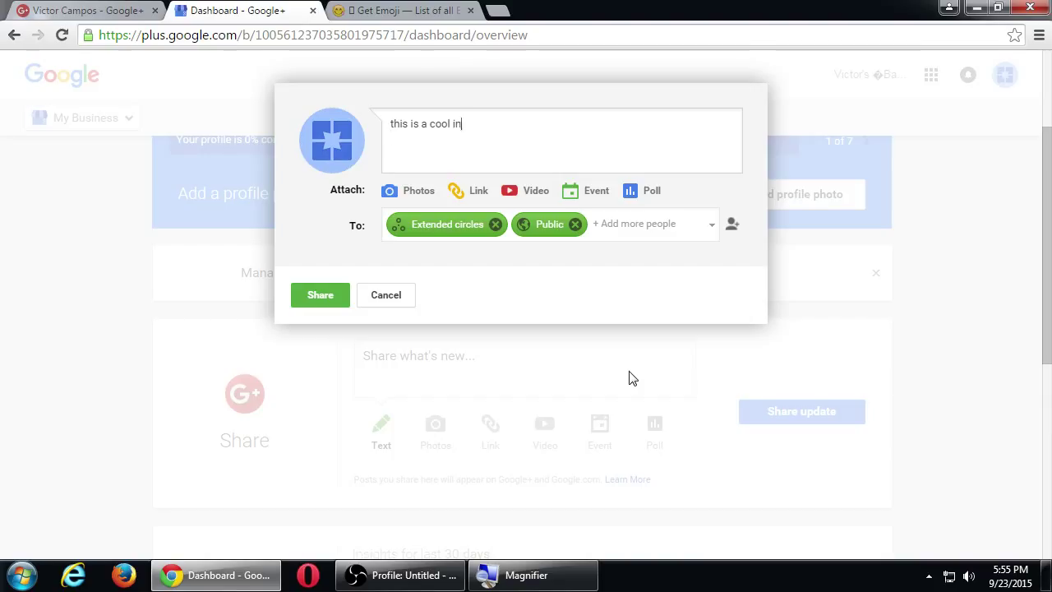
key("BackSpace")
key("BackSpace")
type("link ")
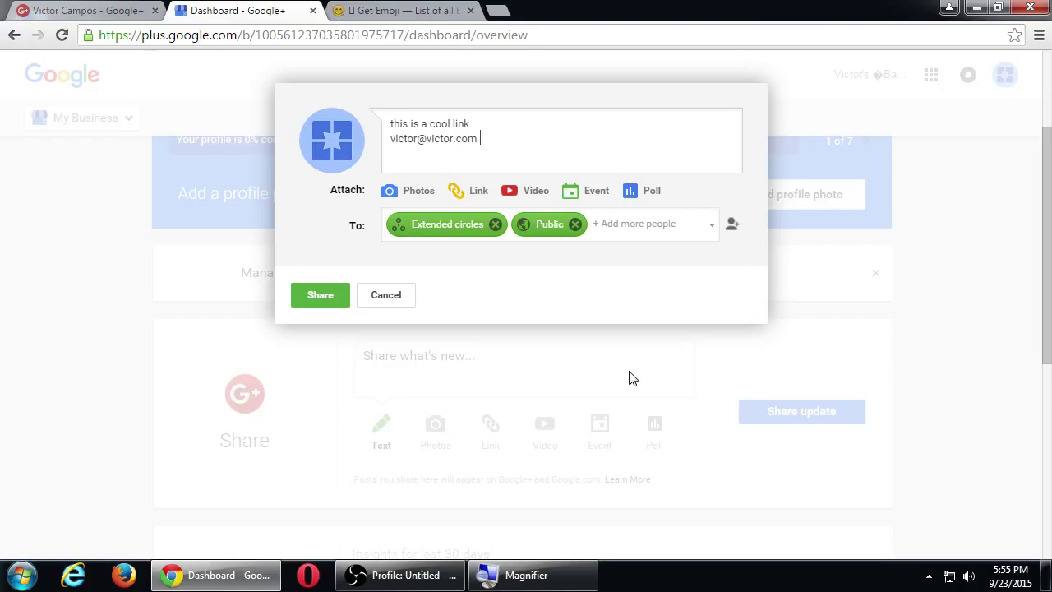
left_click(327, 302)
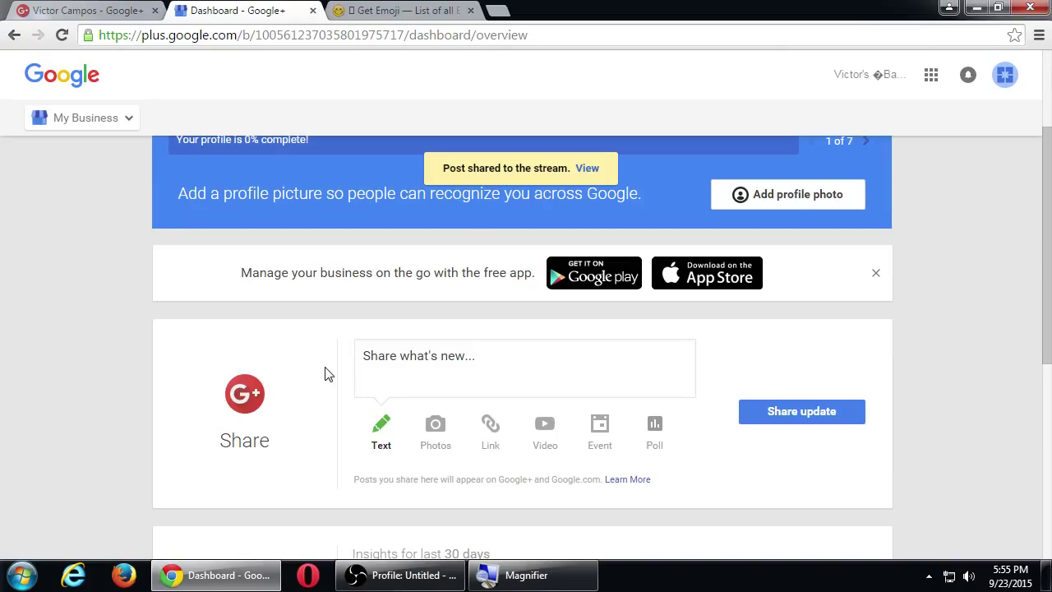
Open the shared post on its own page, inspect its e-mail text, then start a new tab.
left_click(586, 169)
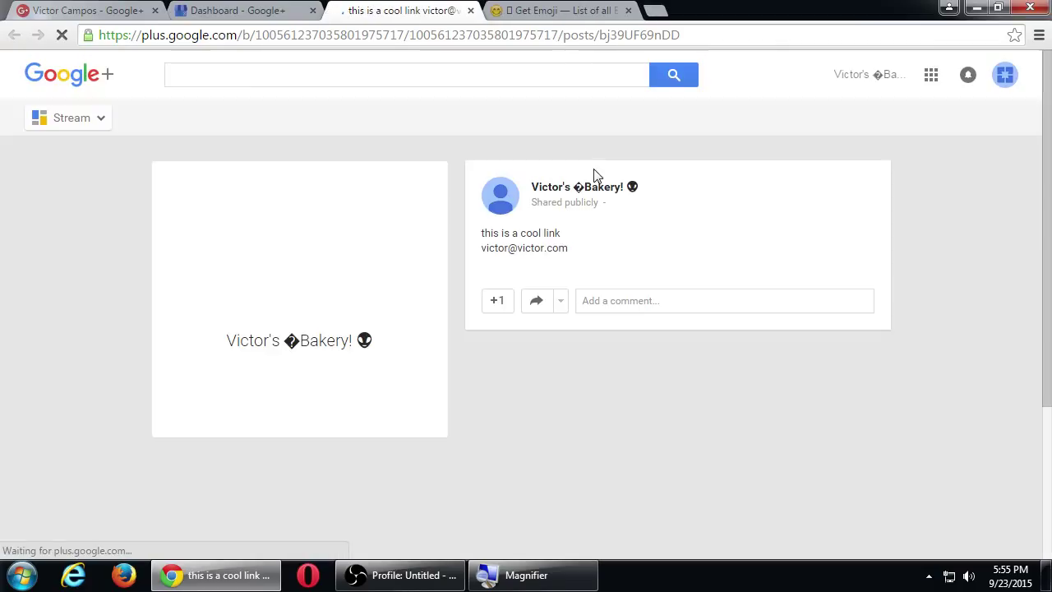
left_click_drag(499, 247, 643, 247)
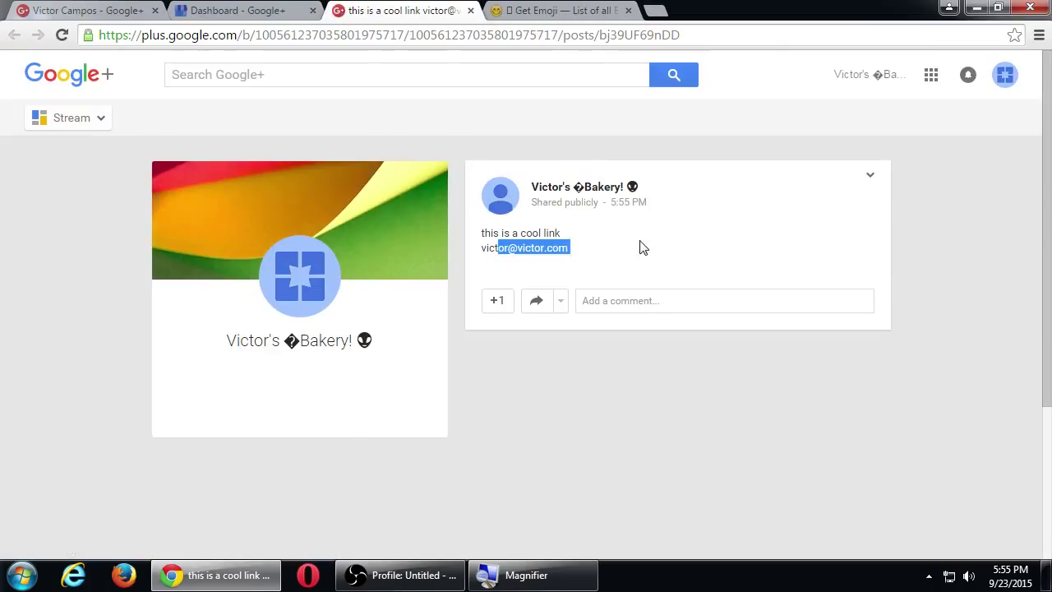
left_click(606, 251)
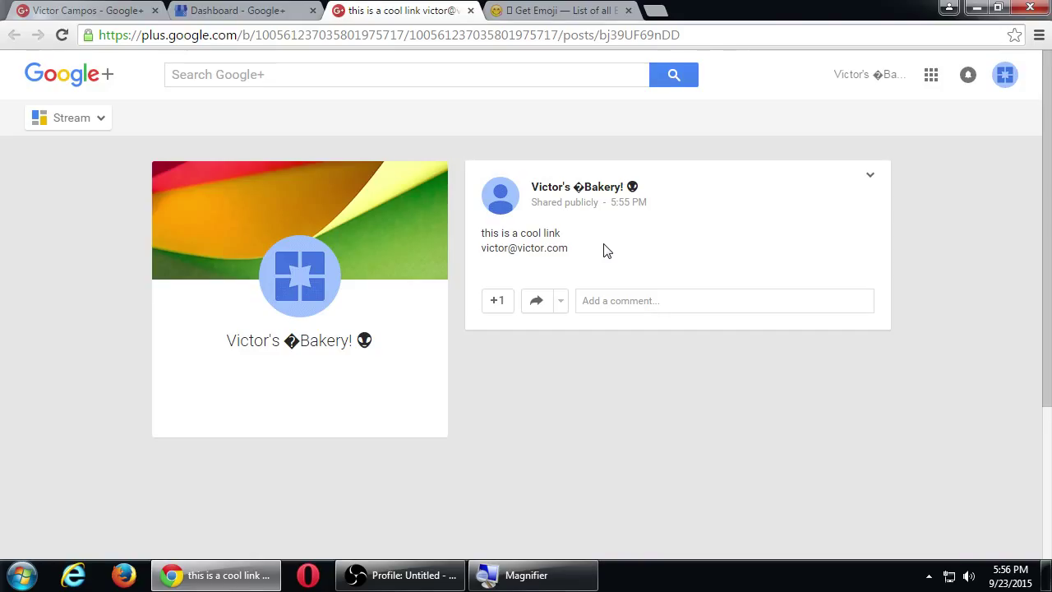
key("ctrl+t")
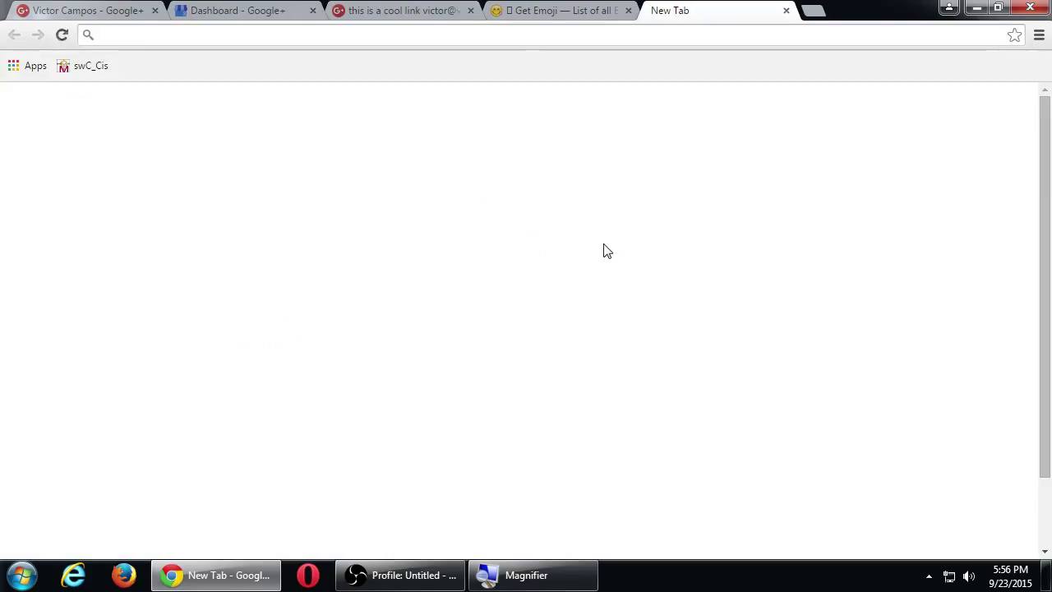
Load swccd.blackboard.com in the new tab and dismiss the save-password prompt.
type("swcc")
key("BackSpace")
key("BackSpace")
key("BackSpace")
key("BackSpace")
key("BackSpace")
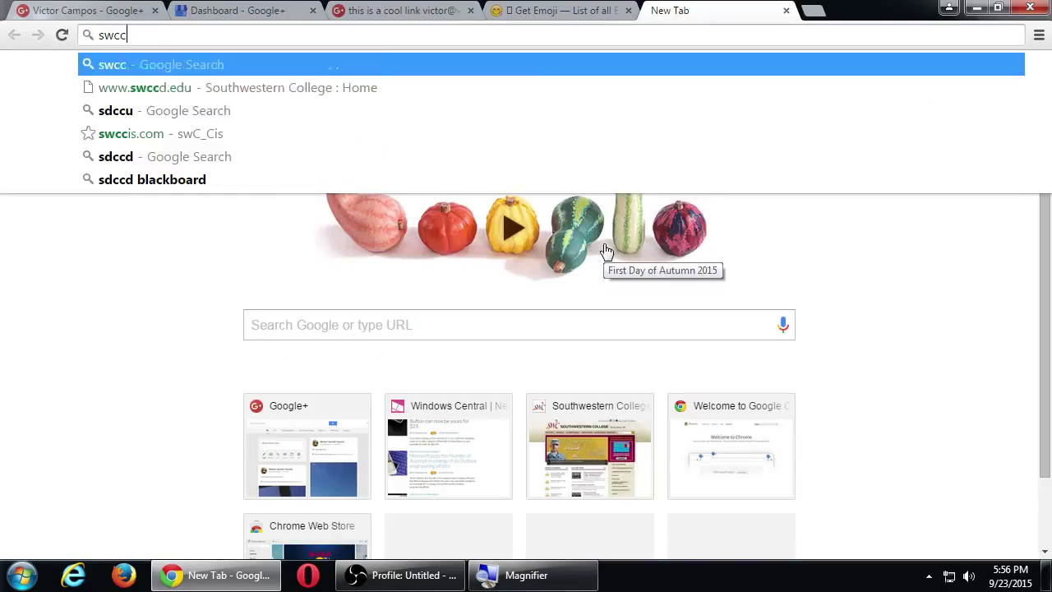
type("swccd.")
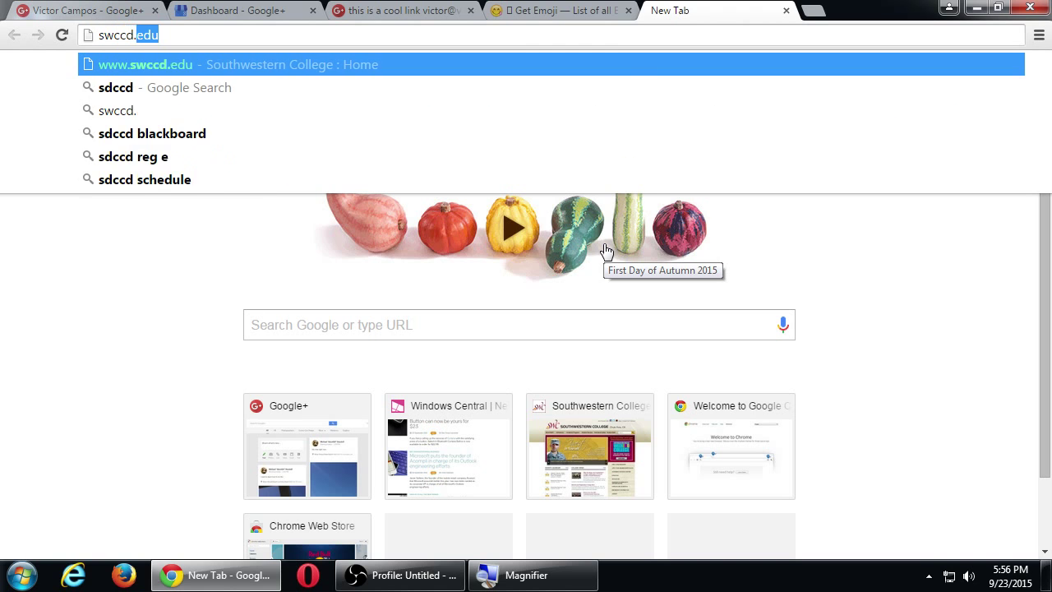
type("blackboard.com")
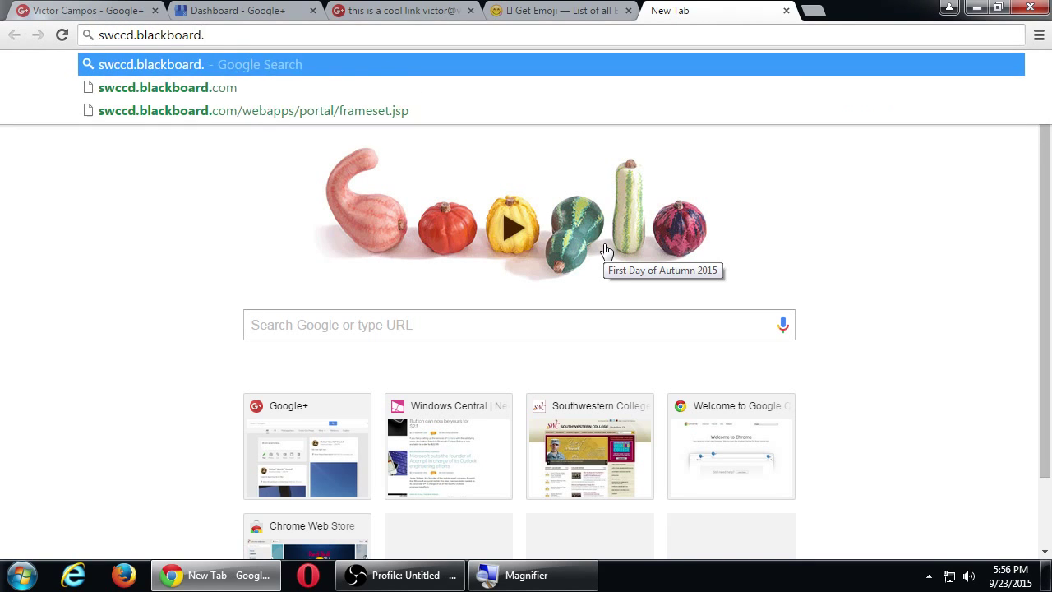
key("Return")
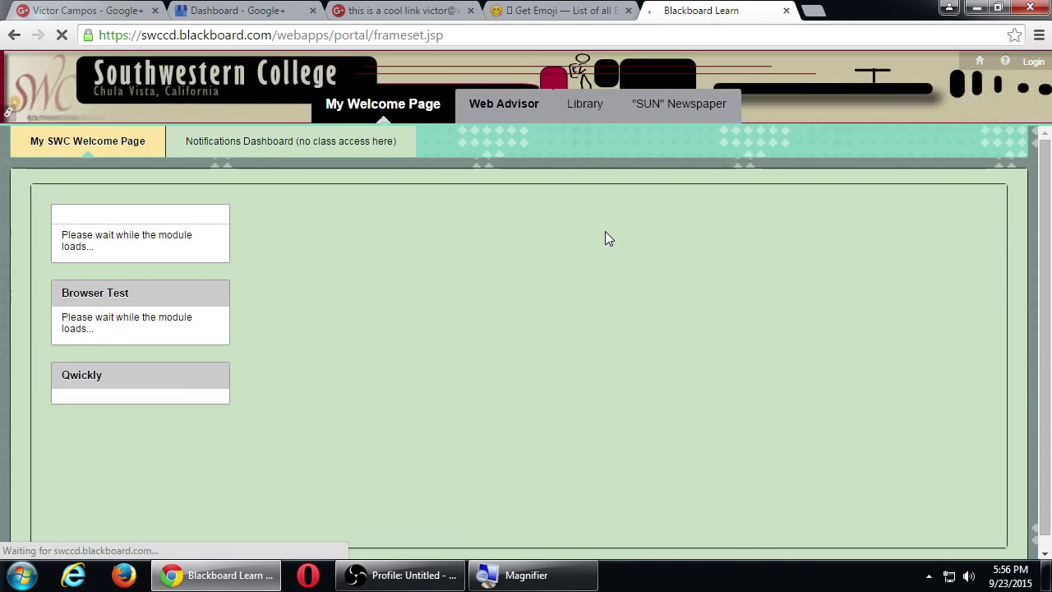
key("super+Left")
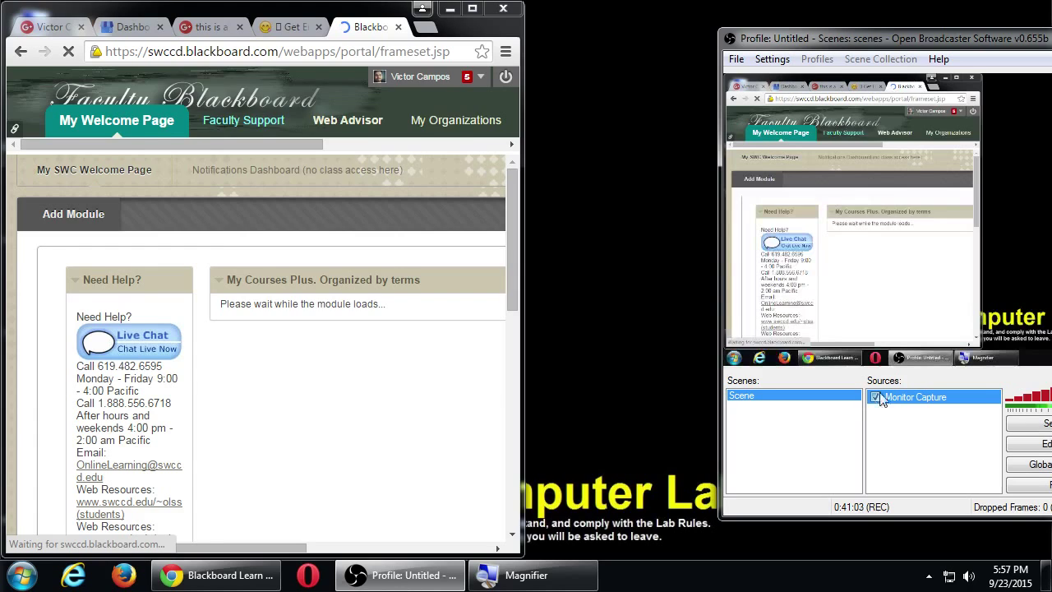
left_click(474, 15)
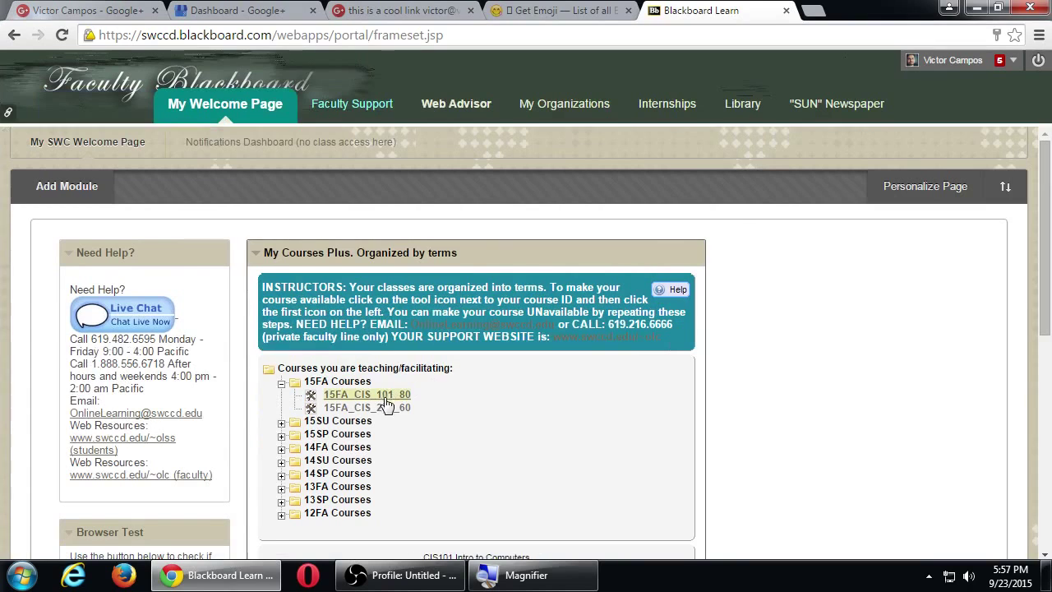
Open cis257-07-google_plus.pdf from the 15FA_CIS_257_60 course's Assignments page.
left_click(378, 409)
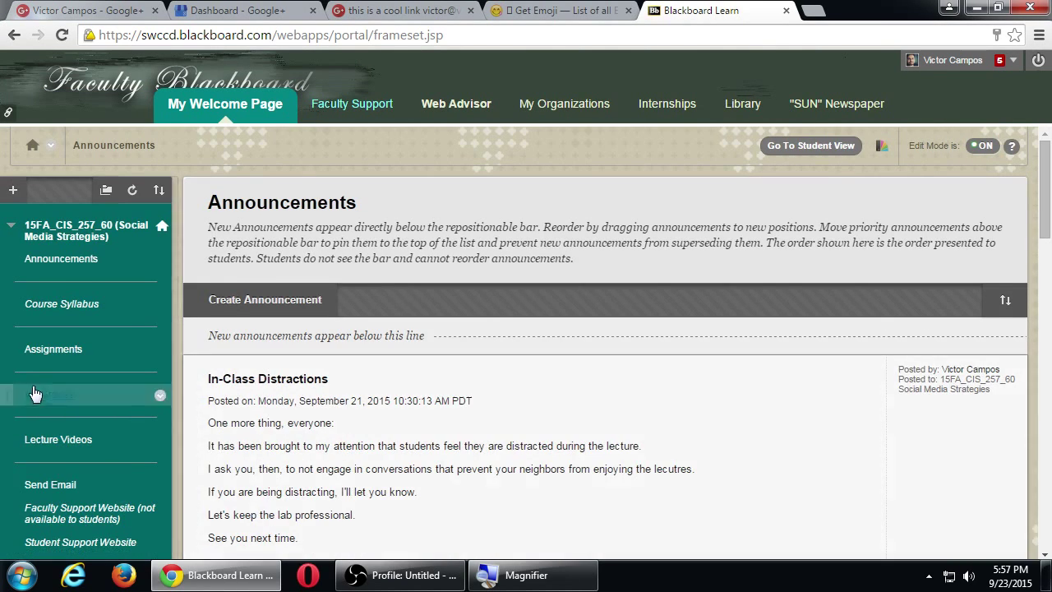
left_click(42, 350)
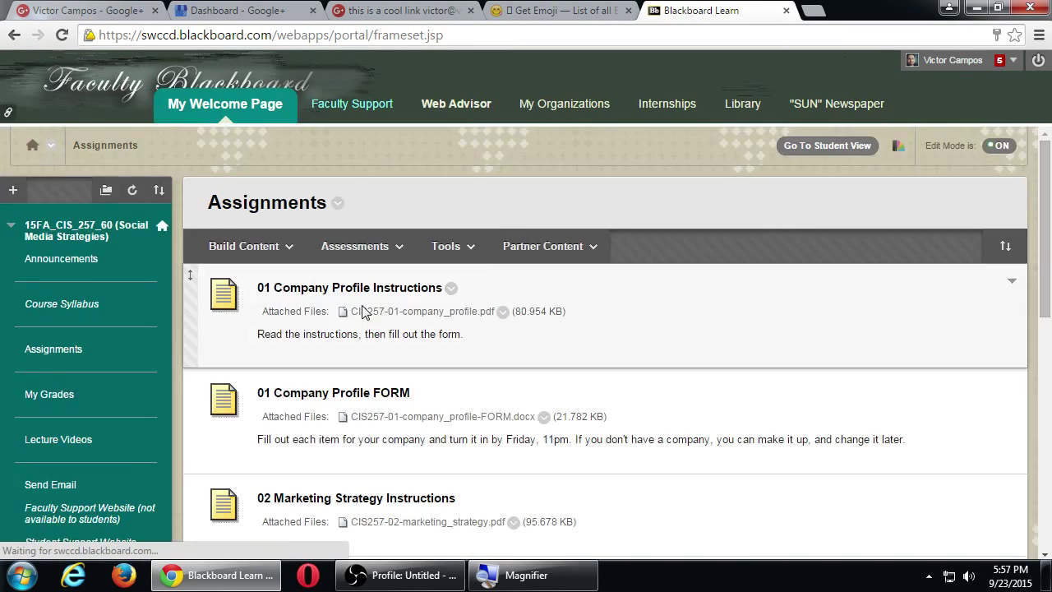
scroll(364, 313, "down", 8)
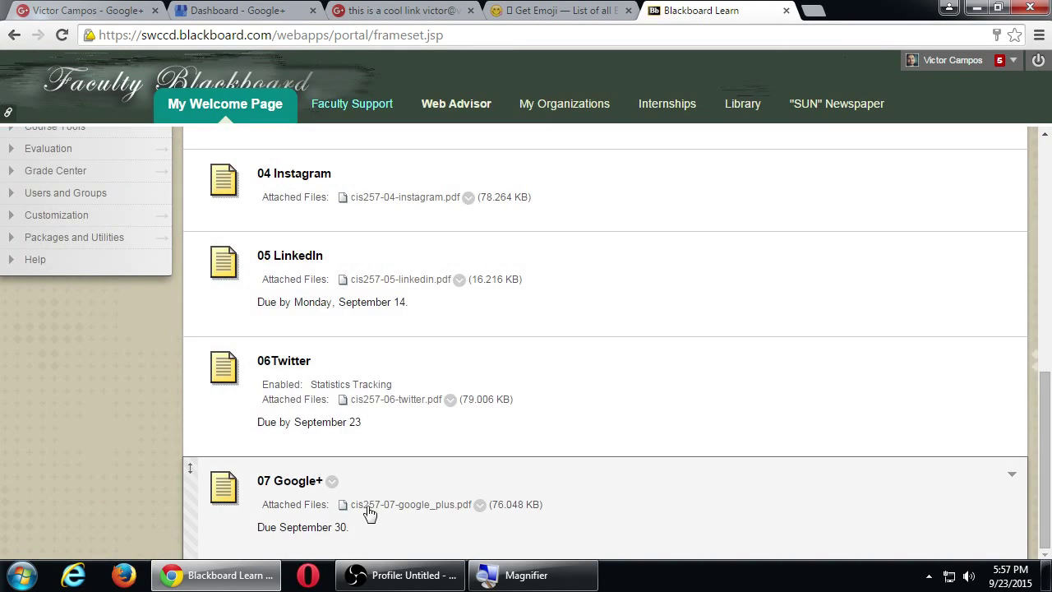
left_click(369, 506)
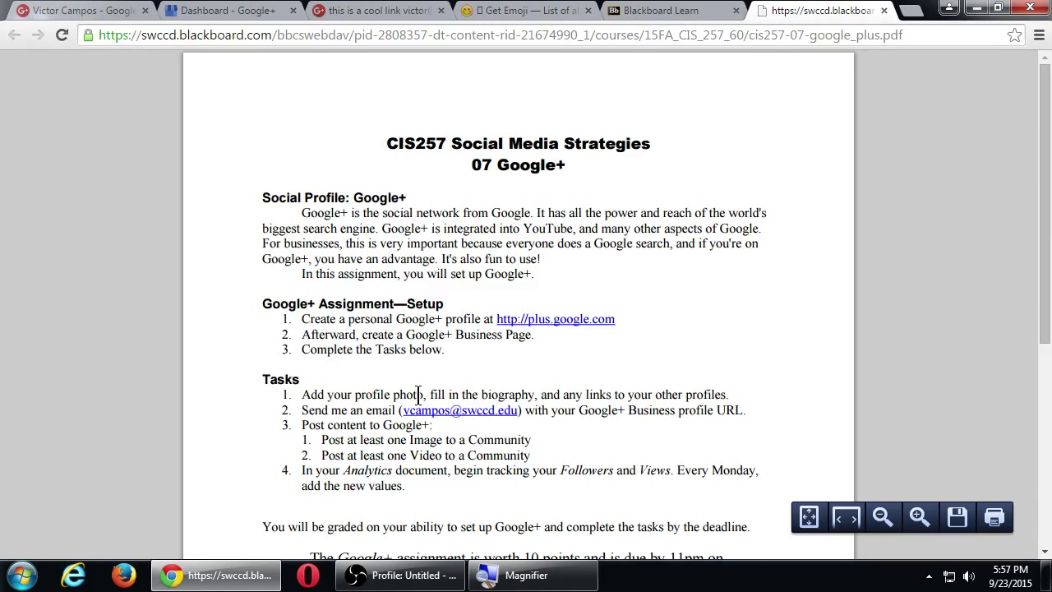
Highlight the setup requirements: a Google+ profile and a Google+ Business Page.
scroll(382, 295, "down", 1)
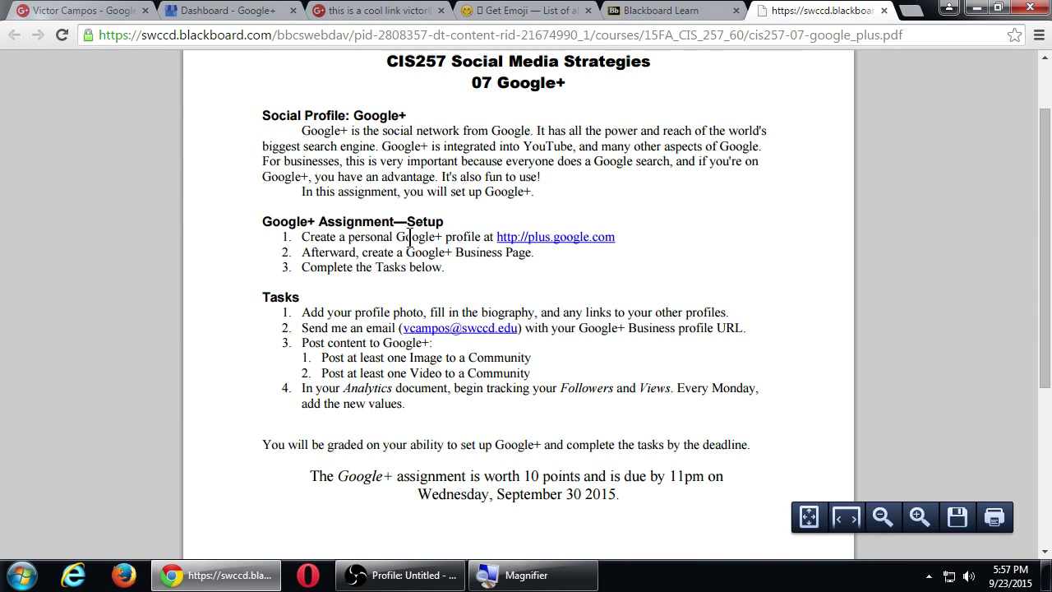
left_click_drag(397, 237, 475, 239)
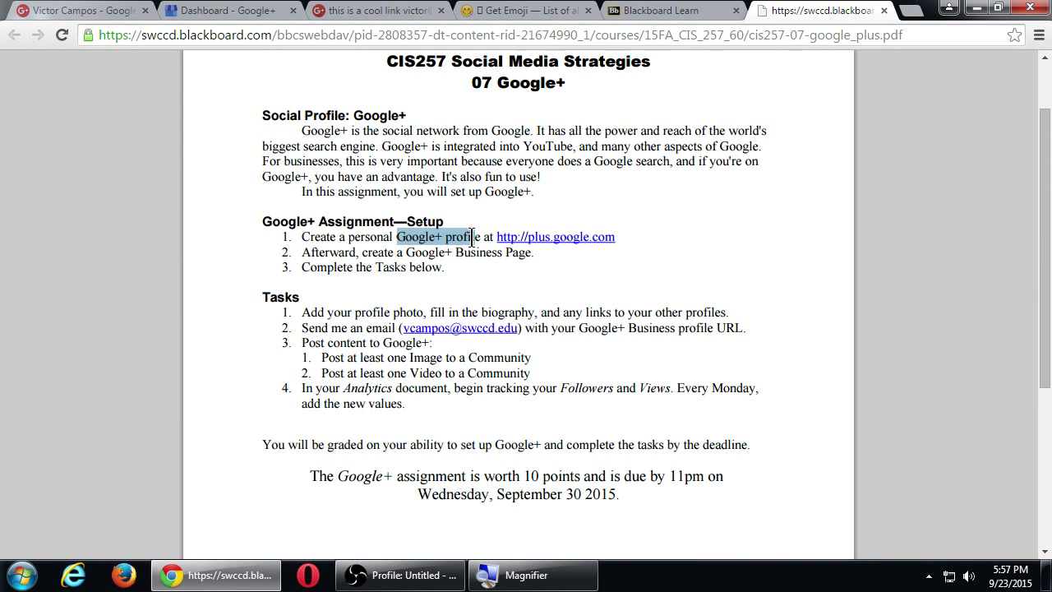
left_click(475, 267)
left_click_drag(417, 254, 490, 257)
left_click(495, 259)
Highlight the profile biography and instructor e-mail tasks, then return to the shared Google+ post.
scroll(419, 271, "down", 1)
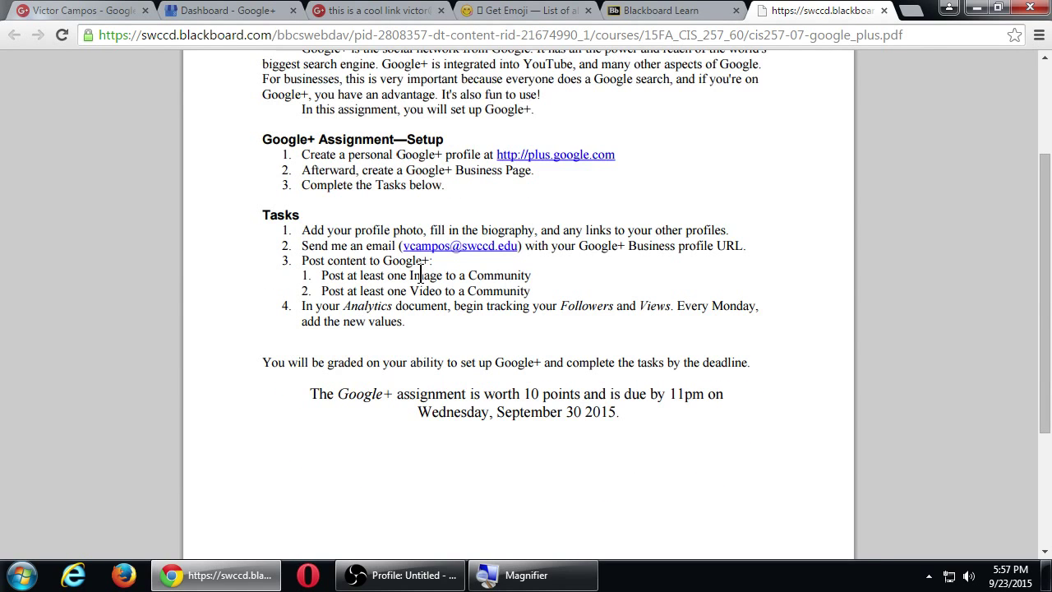
left_click_drag(330, 229, 396, 230)
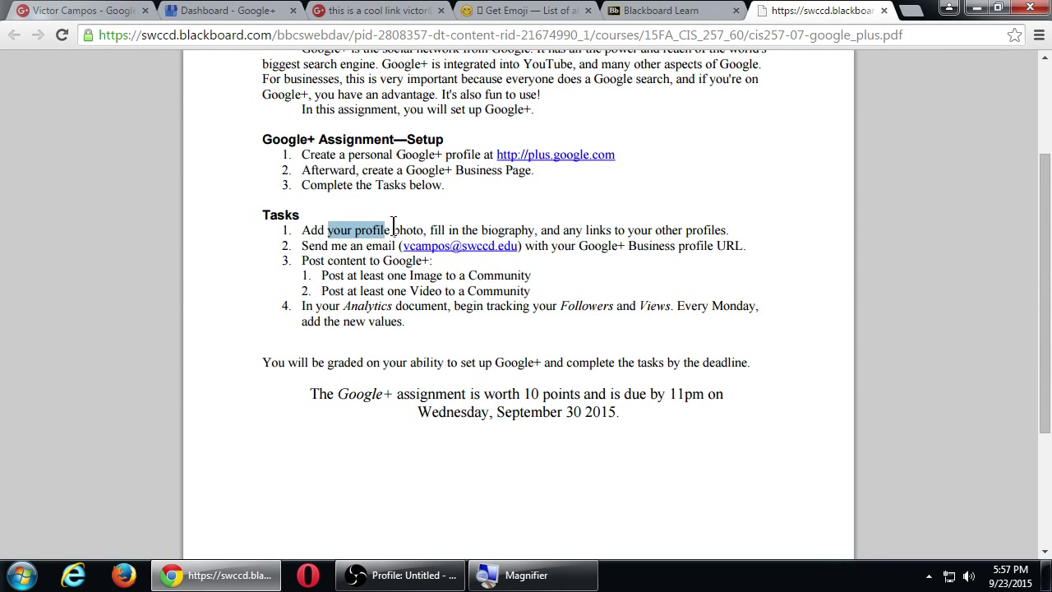
left_click_drag(464, 230, 661, 235)
left_click(682, 239)
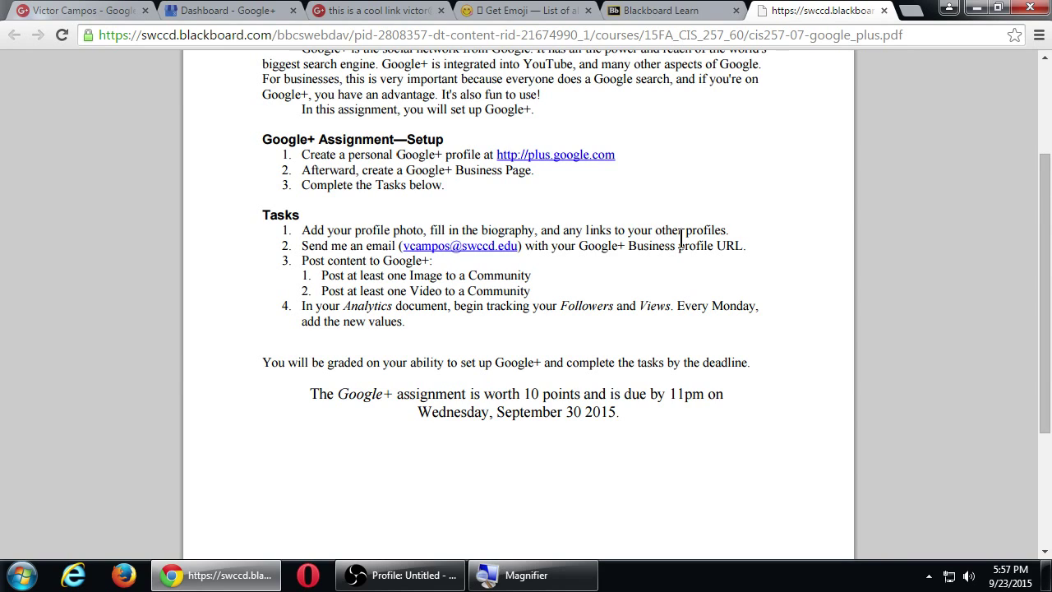
left_click_drag(359, 244, 483, 246)
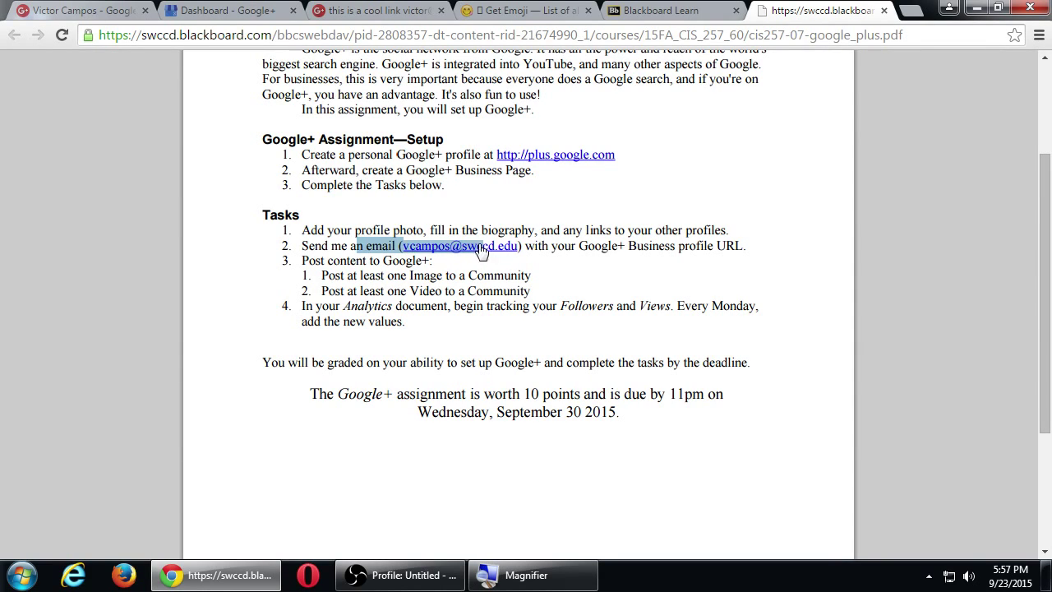
left_click(591, 246)
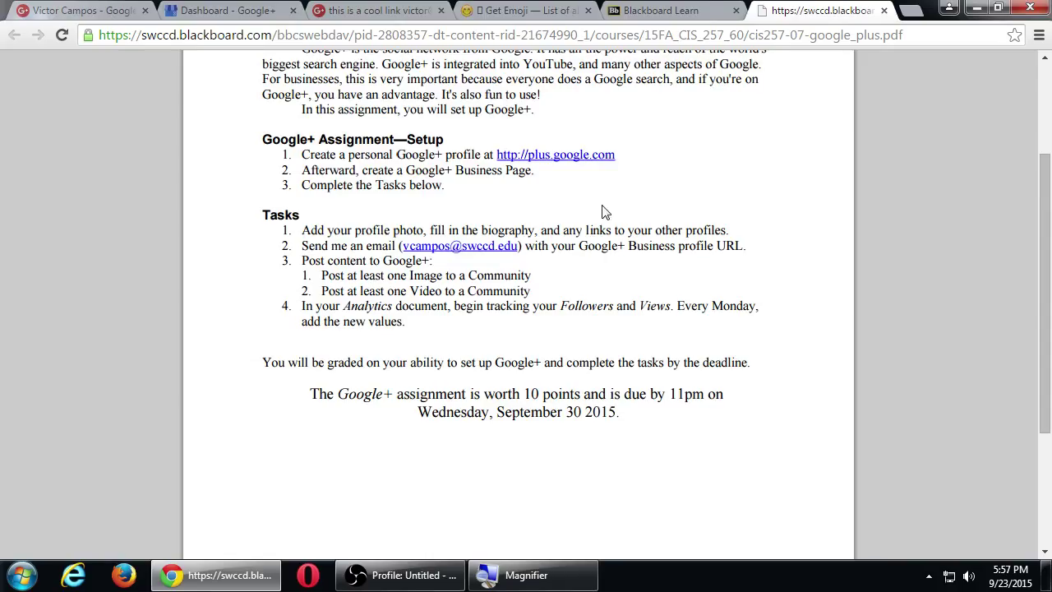
left_click(358, 10)
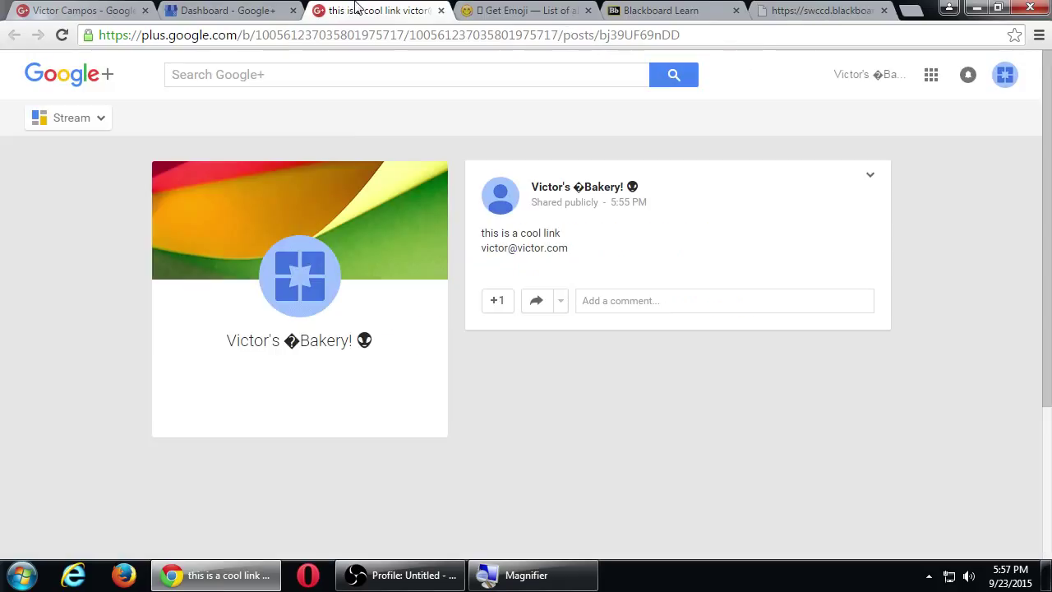
Show the bakery business page's About details and select its full web address.
left_click(73, 117)
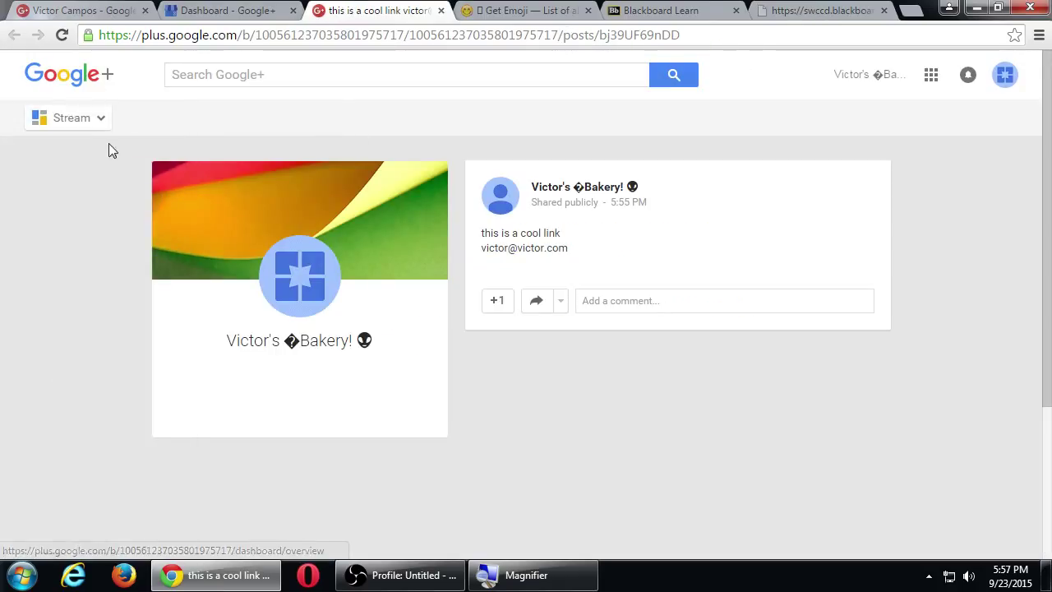
mouse_move(89, 123)
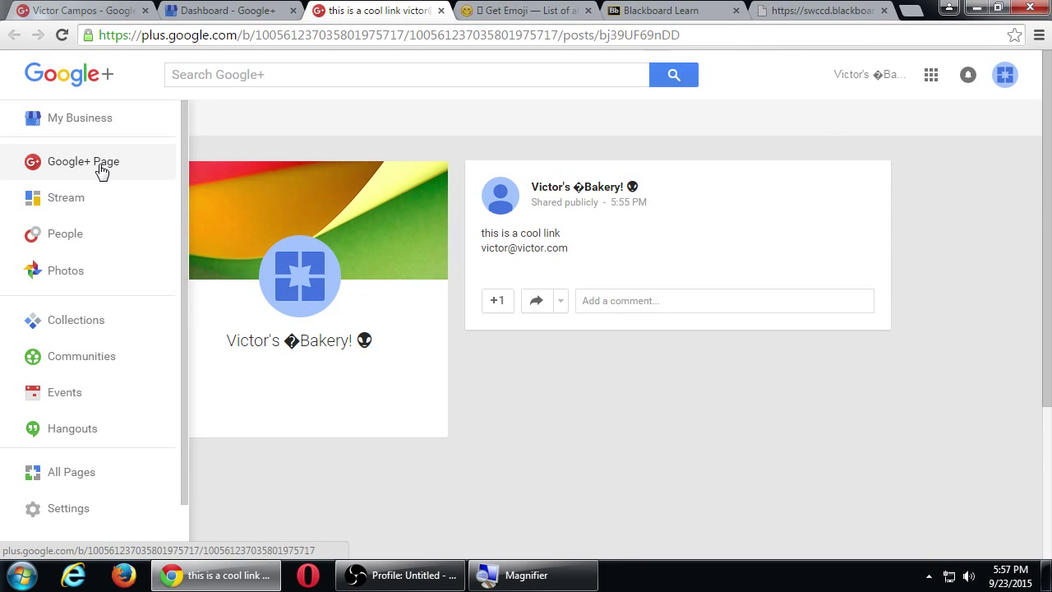
left_click(99, 165)
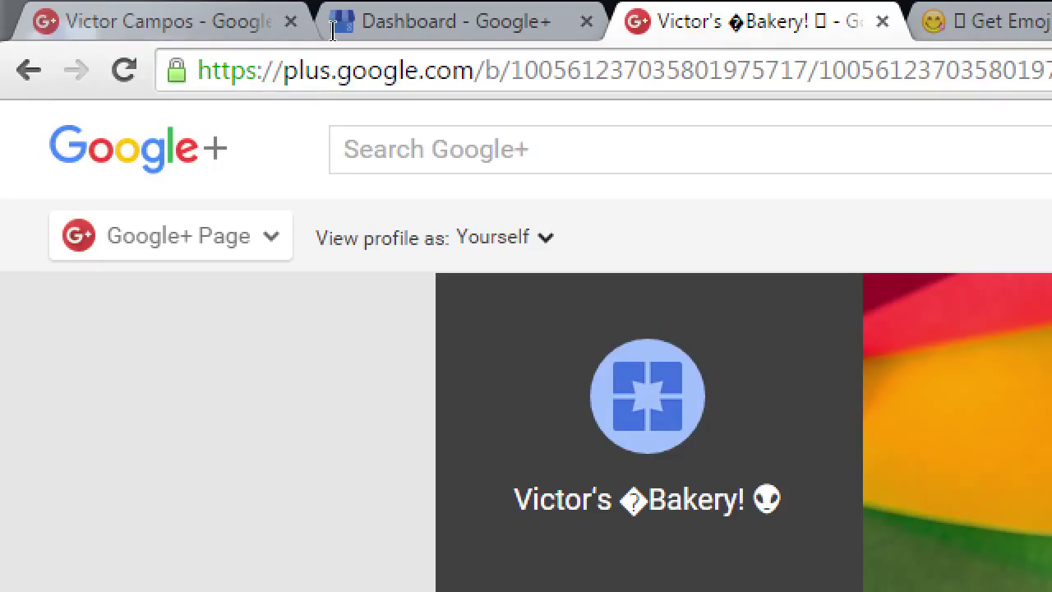
mouse_move(101, 122)
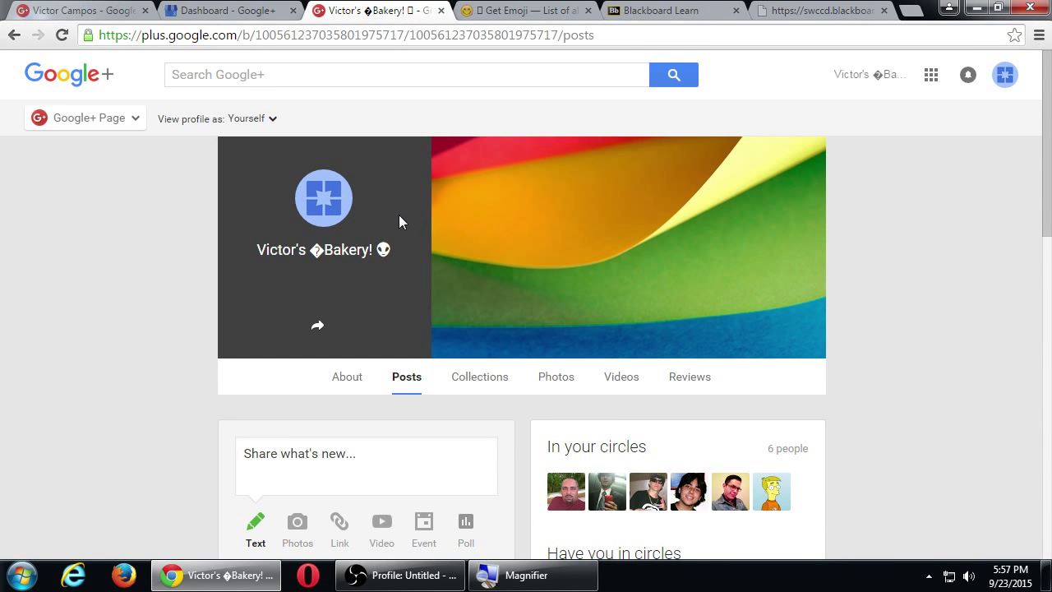
scroll(398, 220, "down", 1)
scroll(399, 228, "up", 1)
left_click(348, 379)
scroll(366, 393, "down", 5)
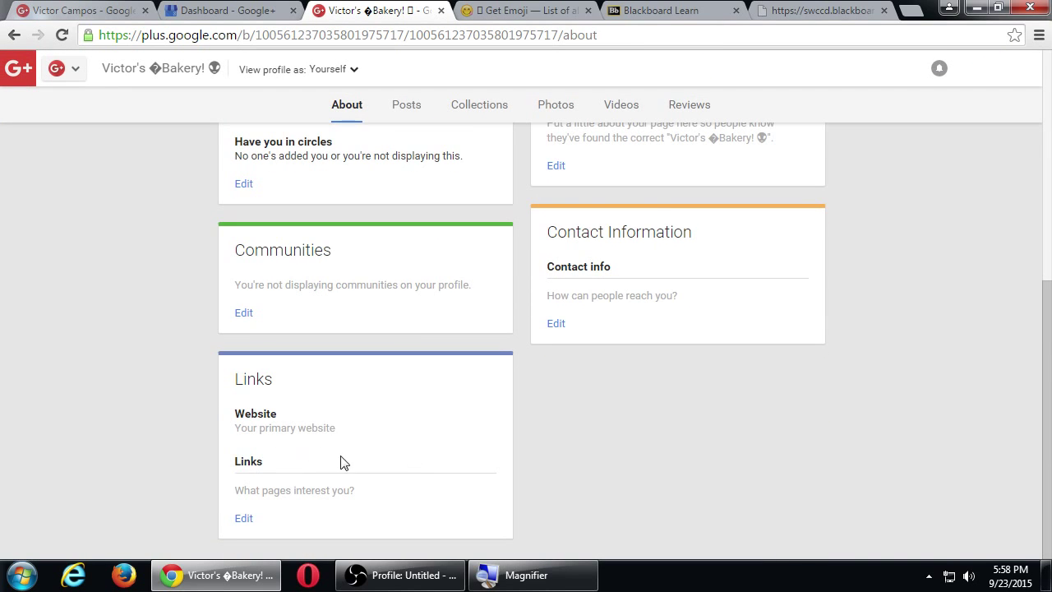
scroll(345, 460, "up", 5)
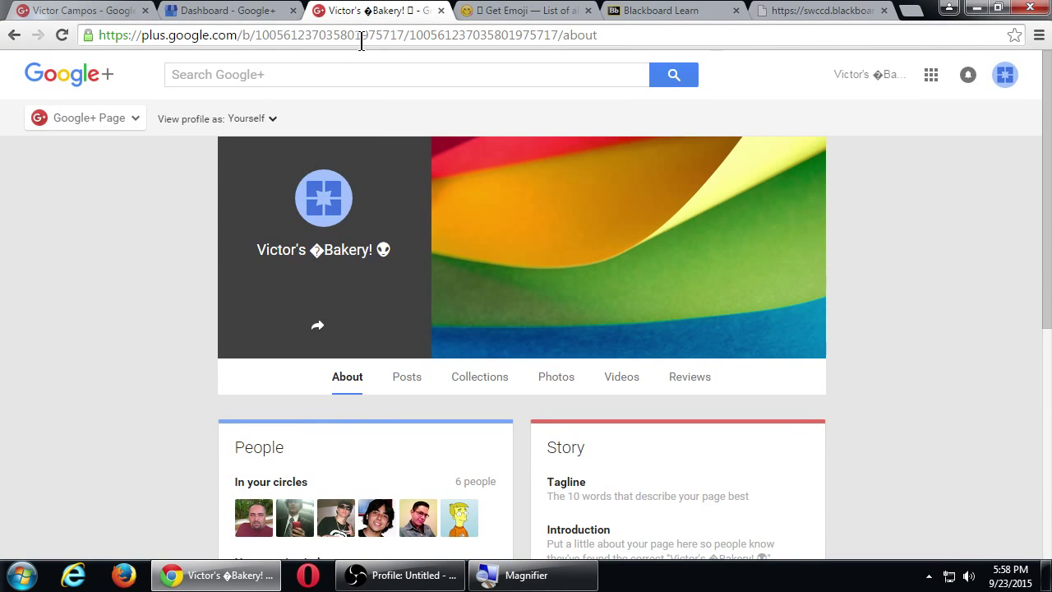
left_click(365, 40)
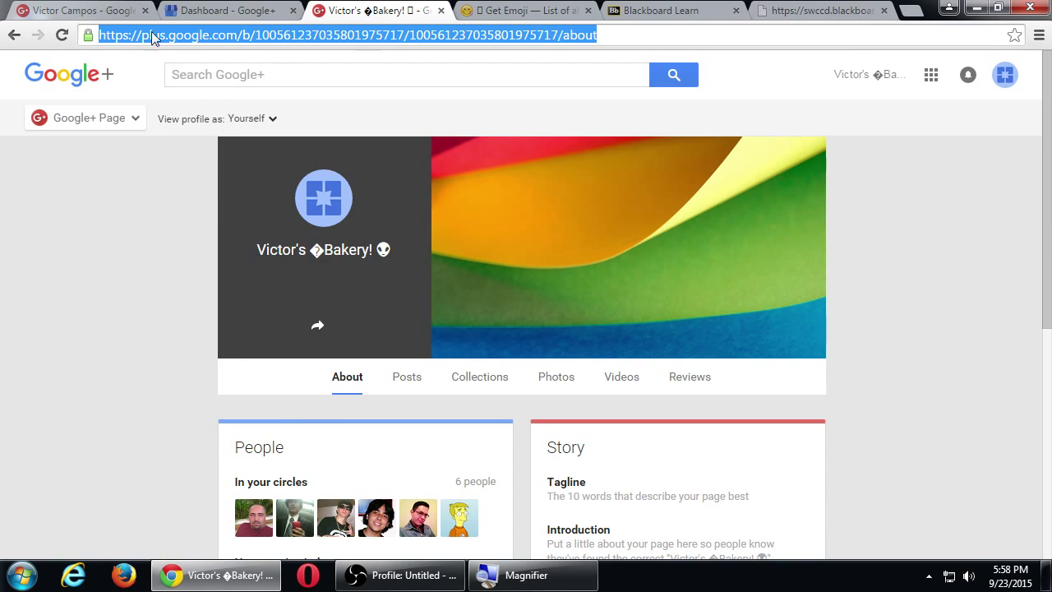
Select the custom name in the personal profile's address, then go back to the assignment PDF.
left_click(96, 9)
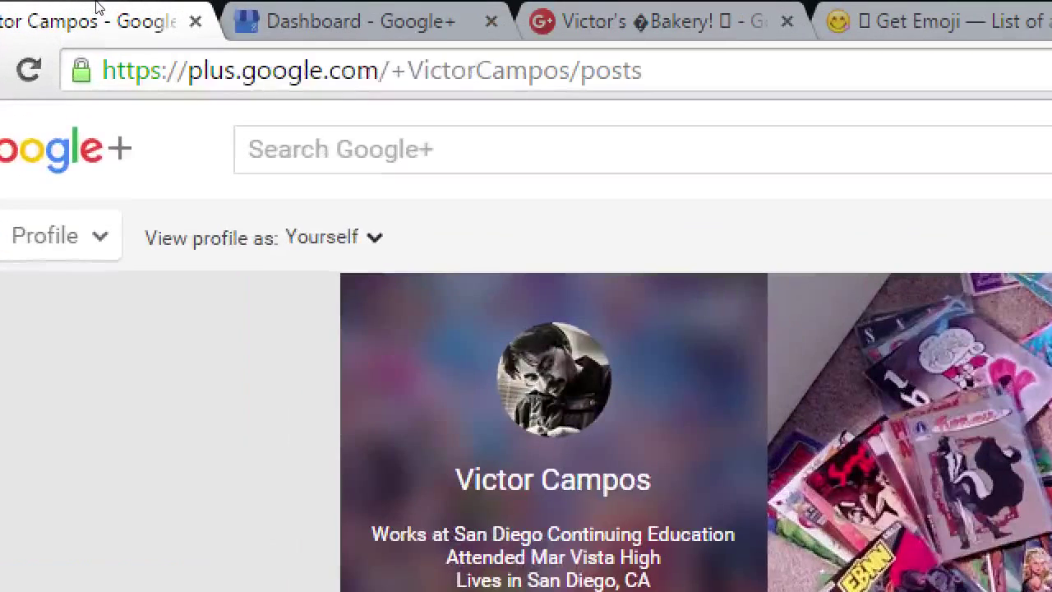
key("ctrl+l")
key("ctrl+shift+Left")
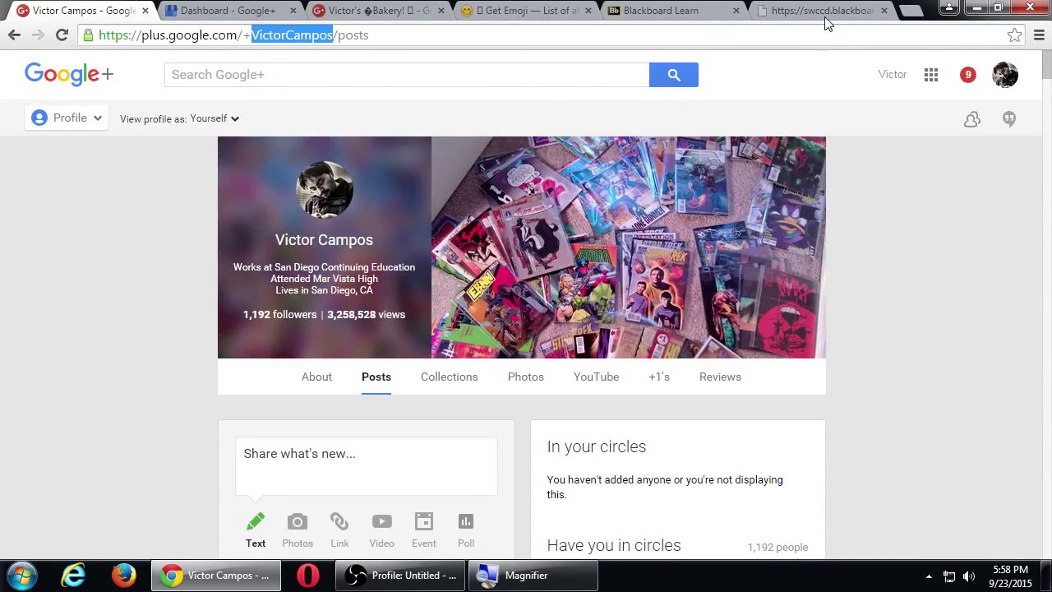
left_click(825, 15)
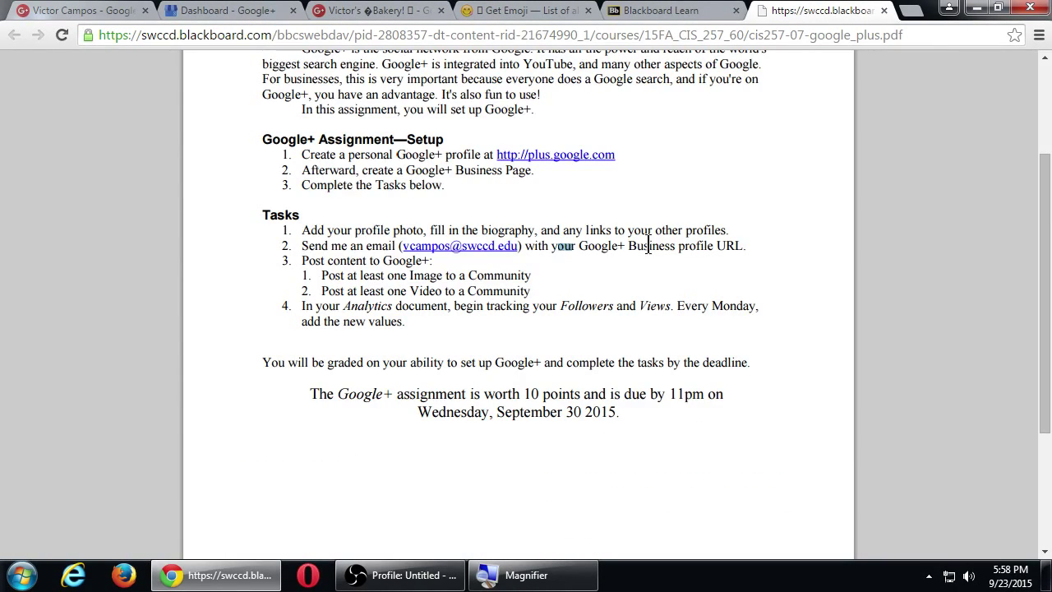
left_click_drag(648, 246, 709, 247)
left_click(709, 247)
left_click_drag(355, 311, 421, 306)
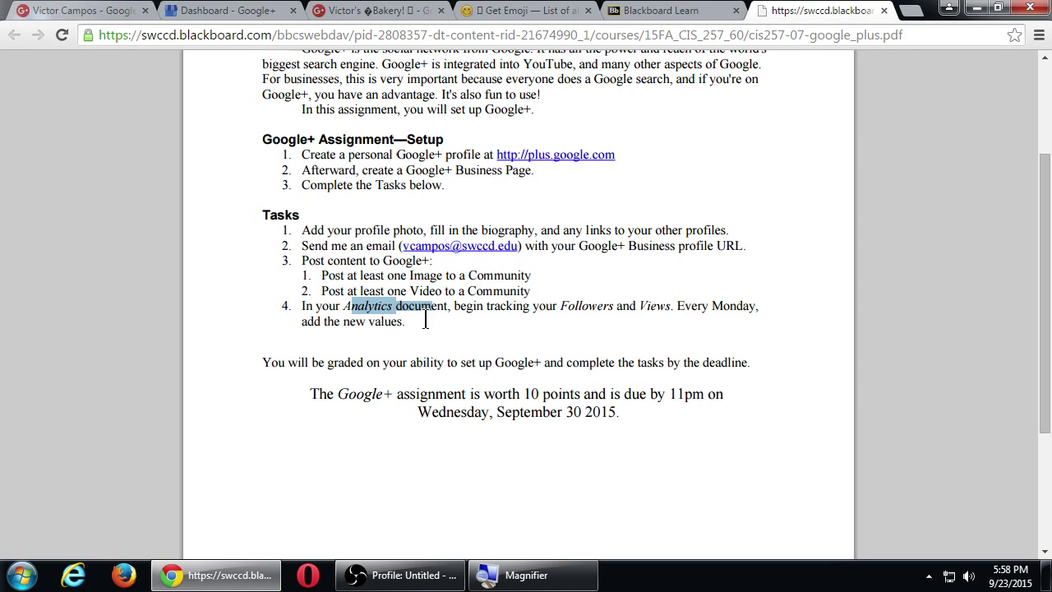
left_click(428, 321)
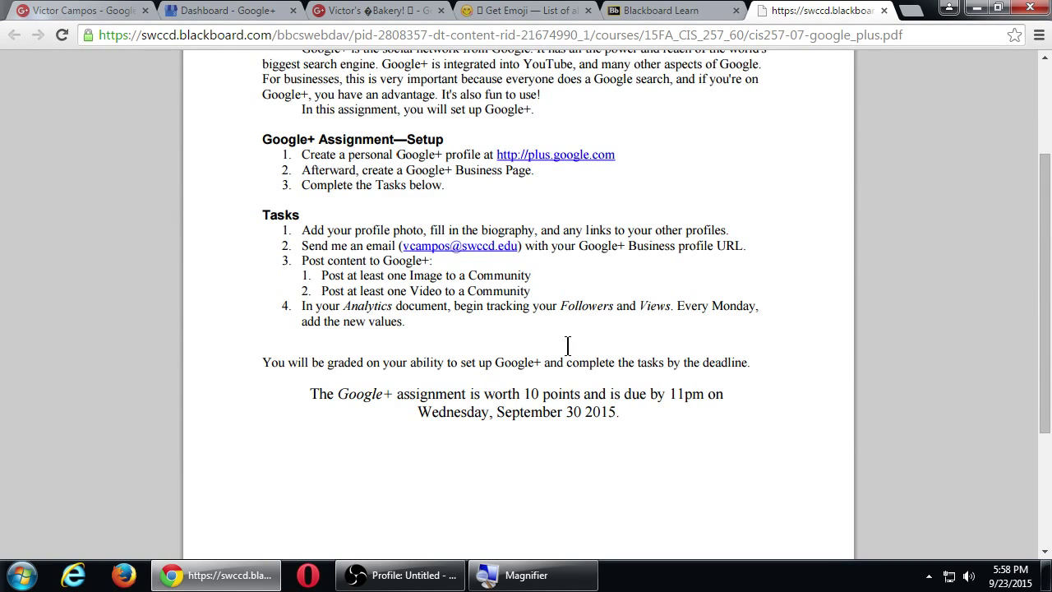
left_click(374, 10)
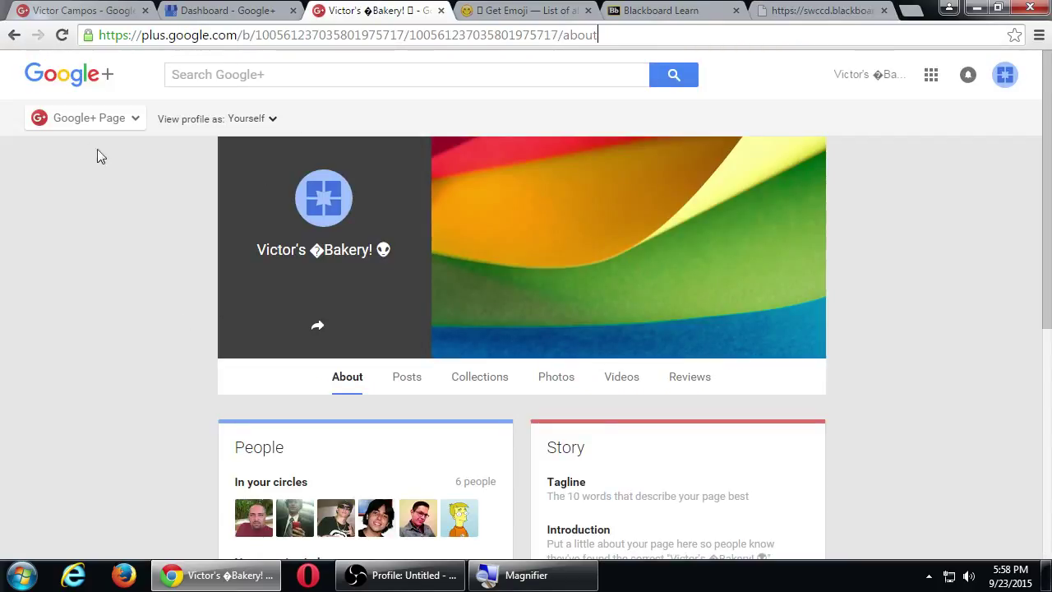
left_click(88, 120)
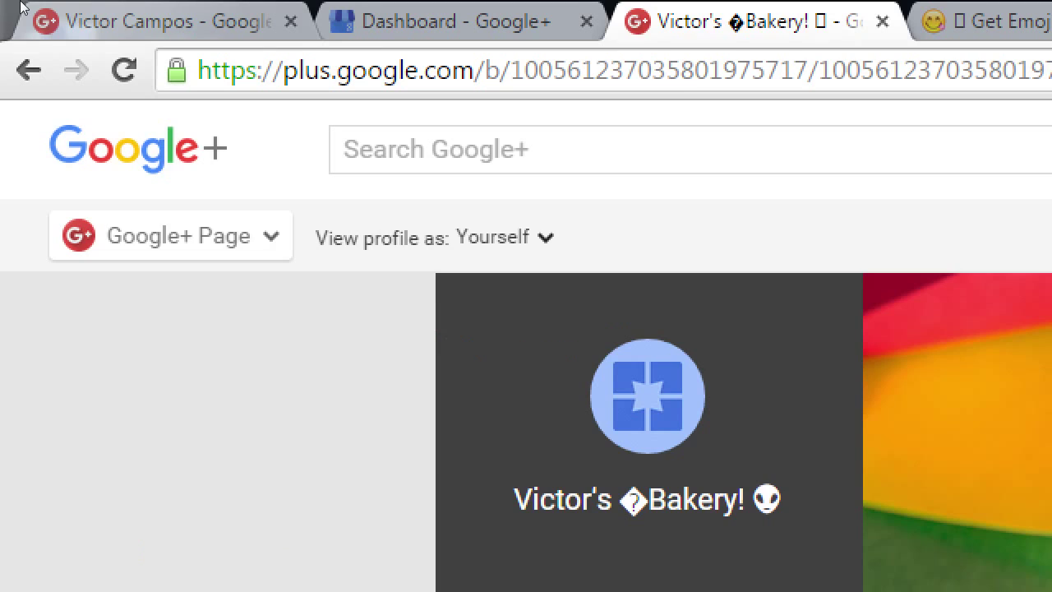
left_click(140, 19)
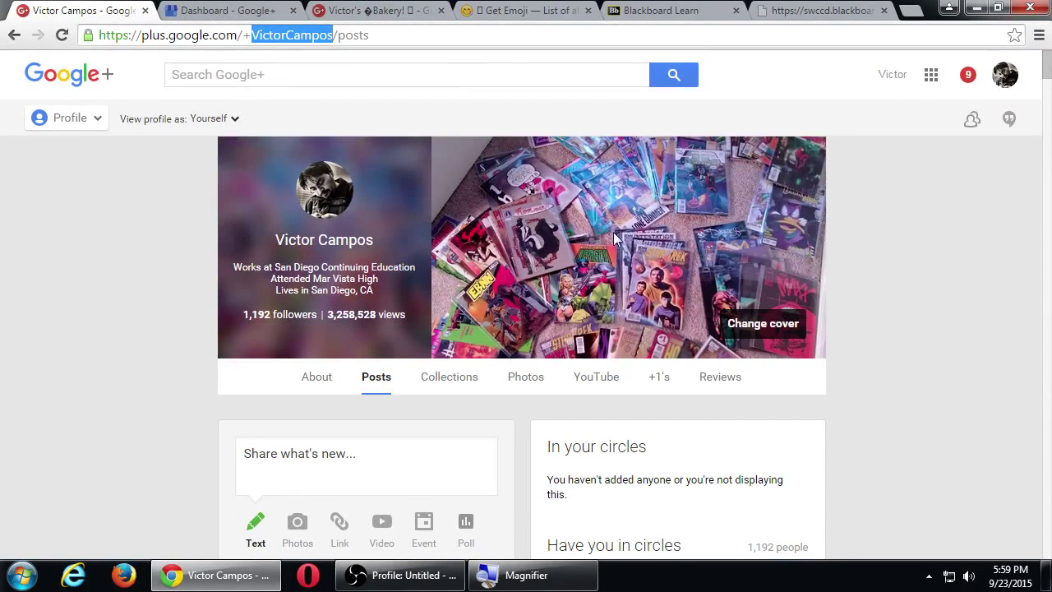
left_click(810, 10)
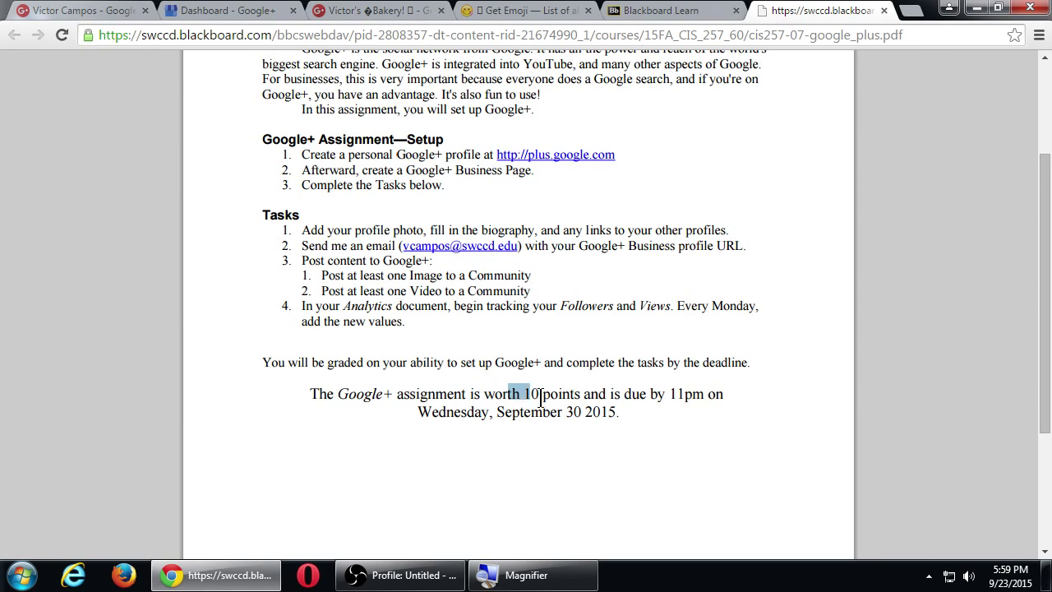
left_click_drag(468, 414, 627, 417)
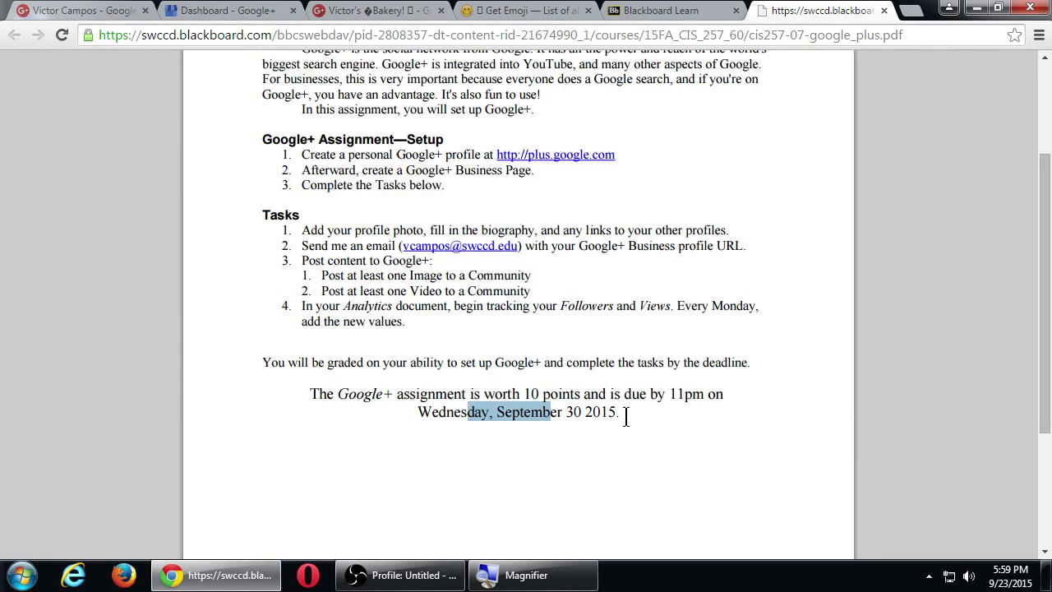
left_click(713, 425)
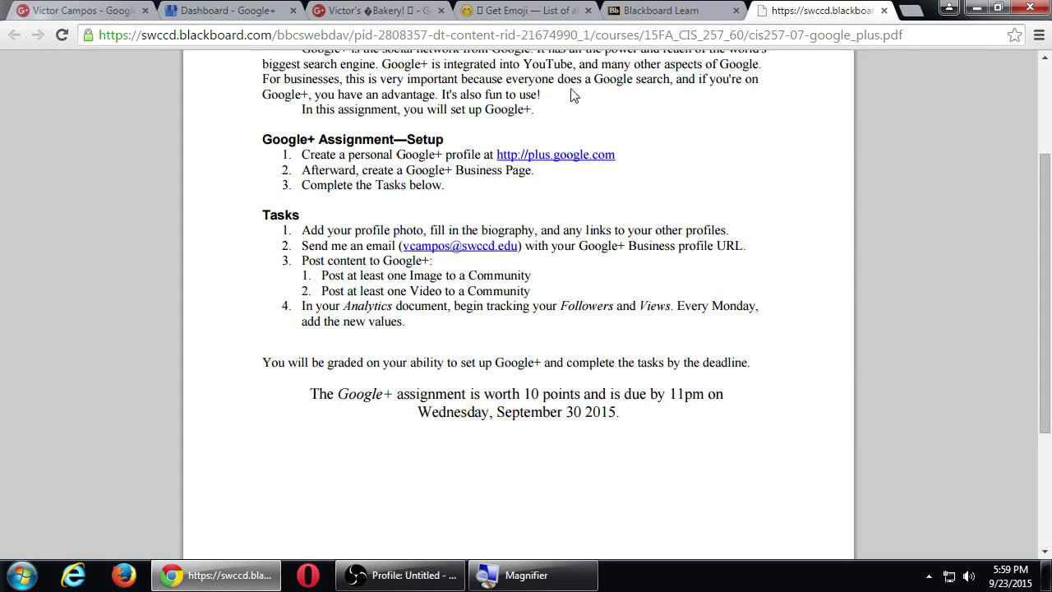
left_click(395, 10)
left_click(968, 74)
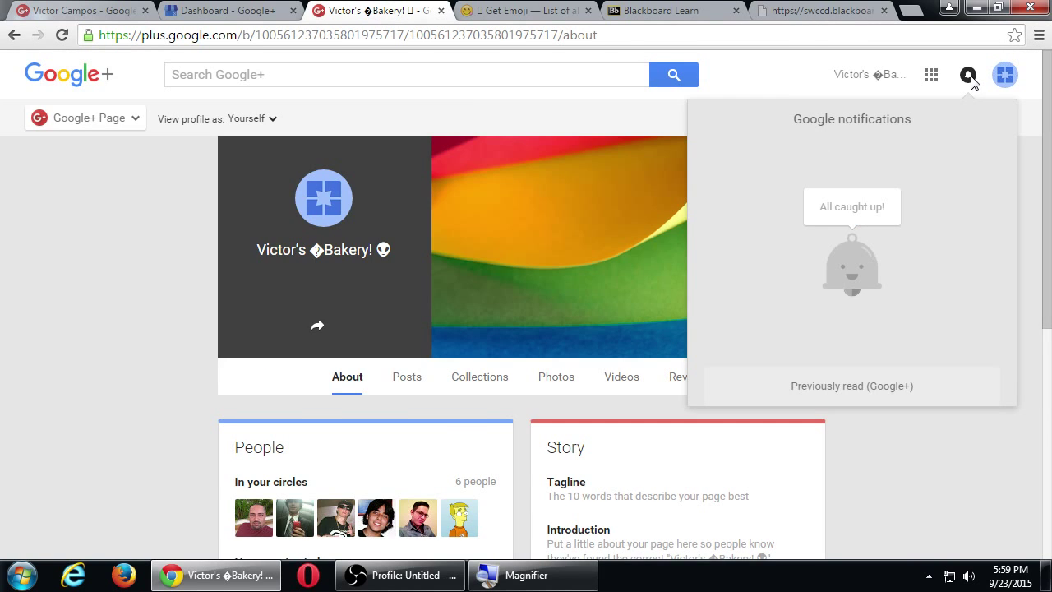
left_click(785, 10)
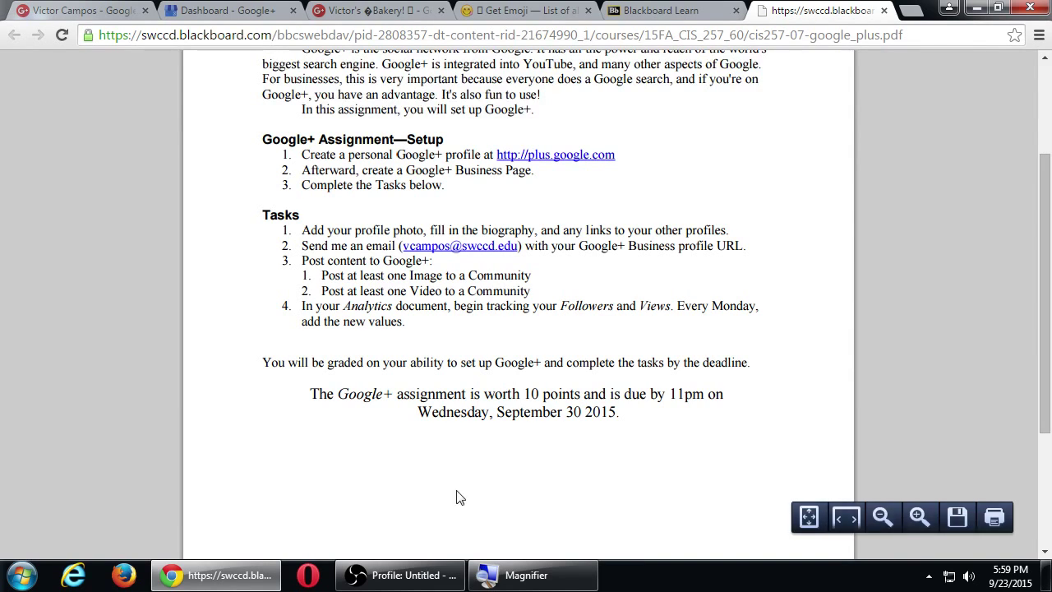
Bring the OBS recording window to the front and move it up and left.
left_click(414, 575)
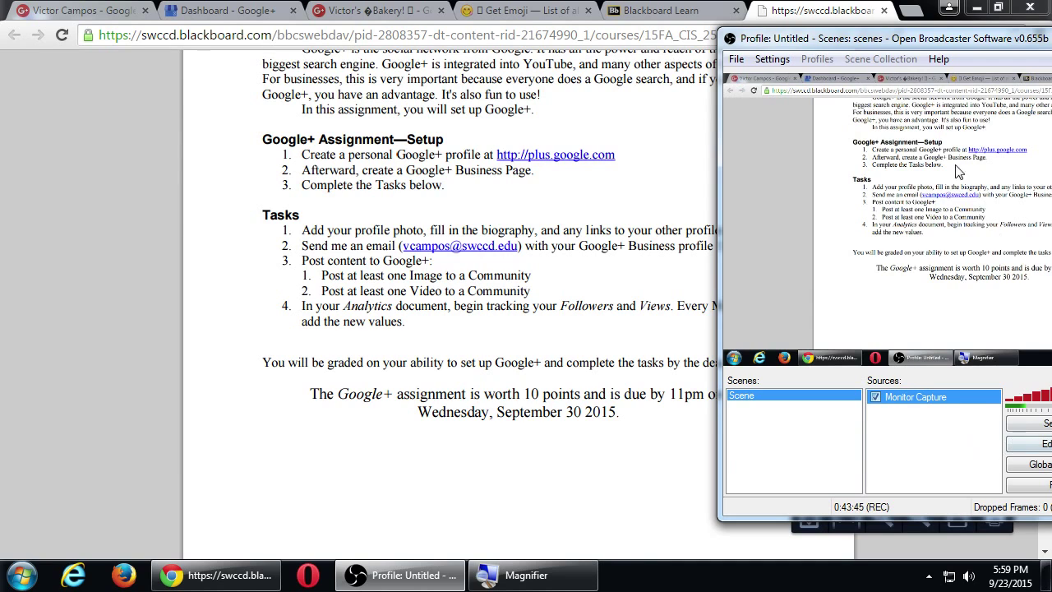
left_click_drag(894, 49, 631, 31)
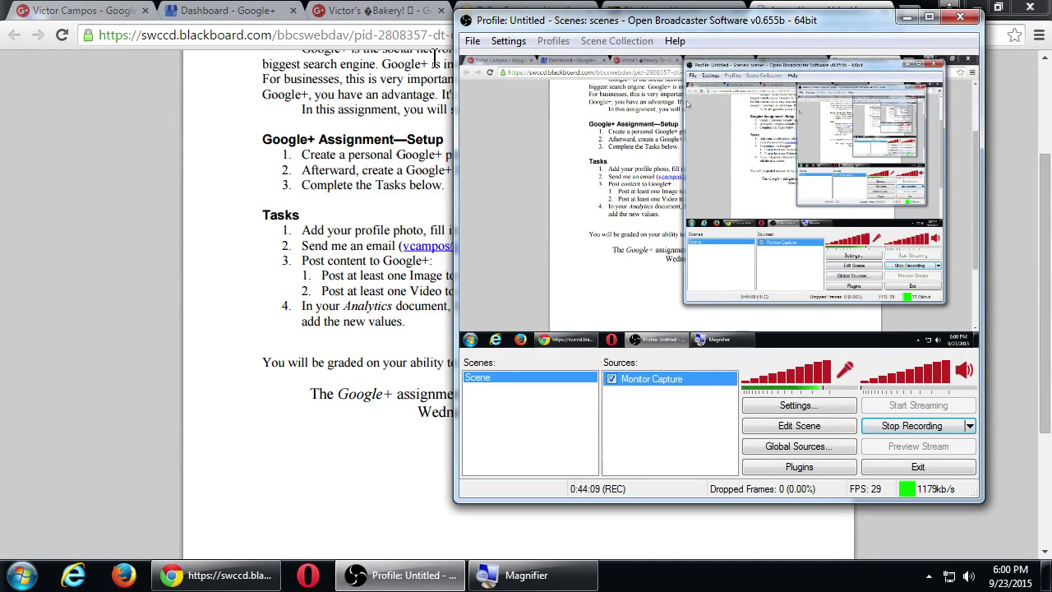
Open Google+ Help from the bakery page's navigation list and search for 'merg'.
left_click(387, 12)
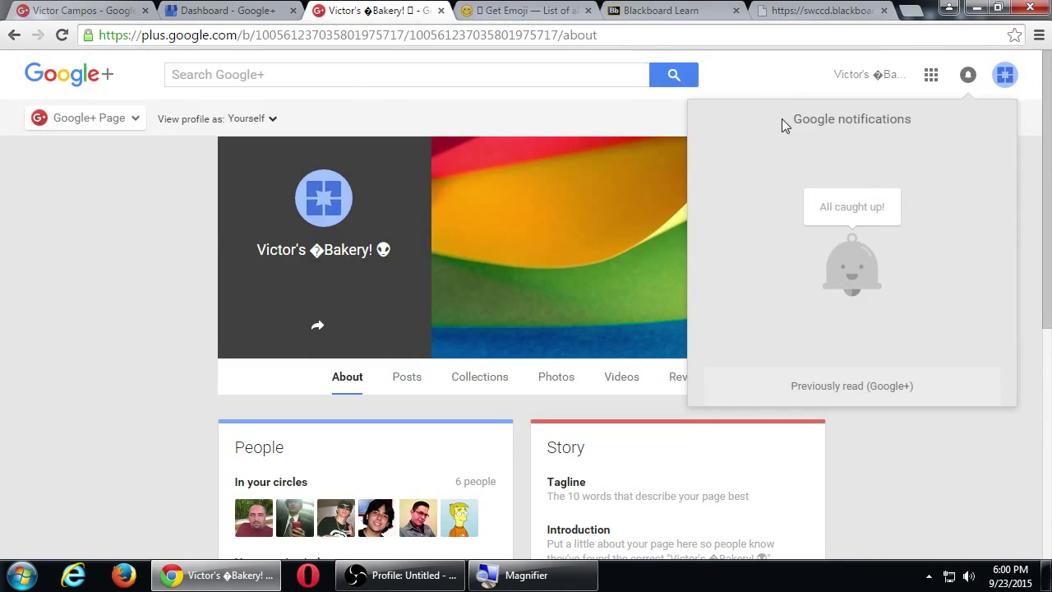
left_click(775, 89)
left_click(109, 124)
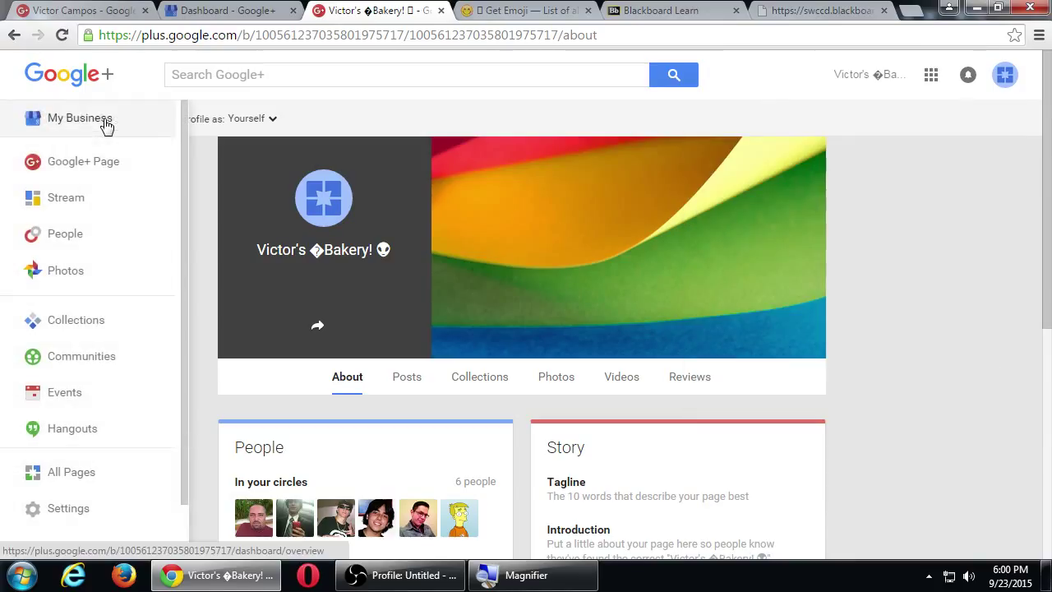
scroll(70, 500, "down", 2)
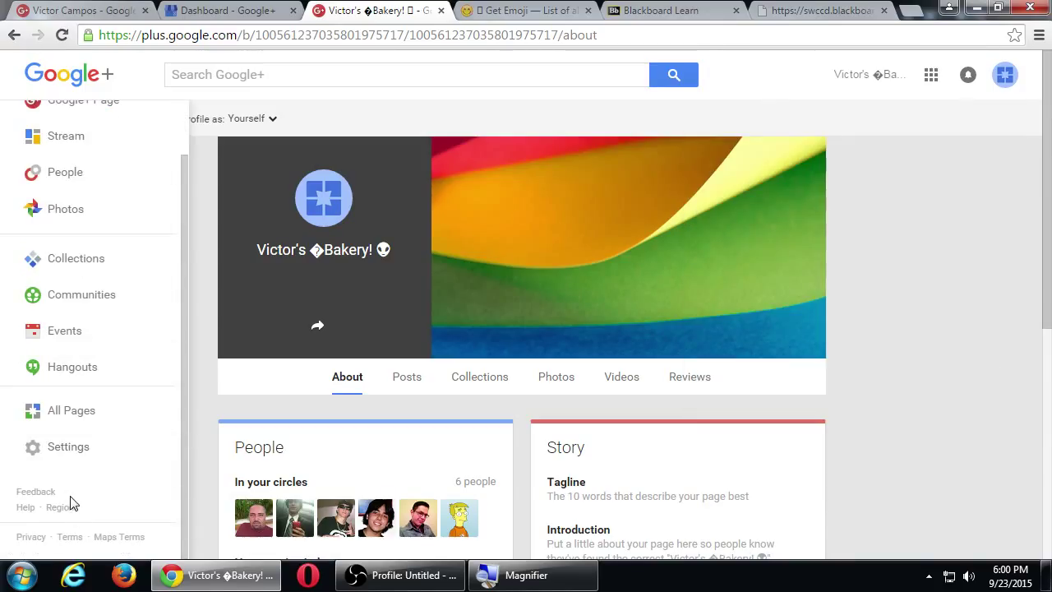
left_click(27, 508)
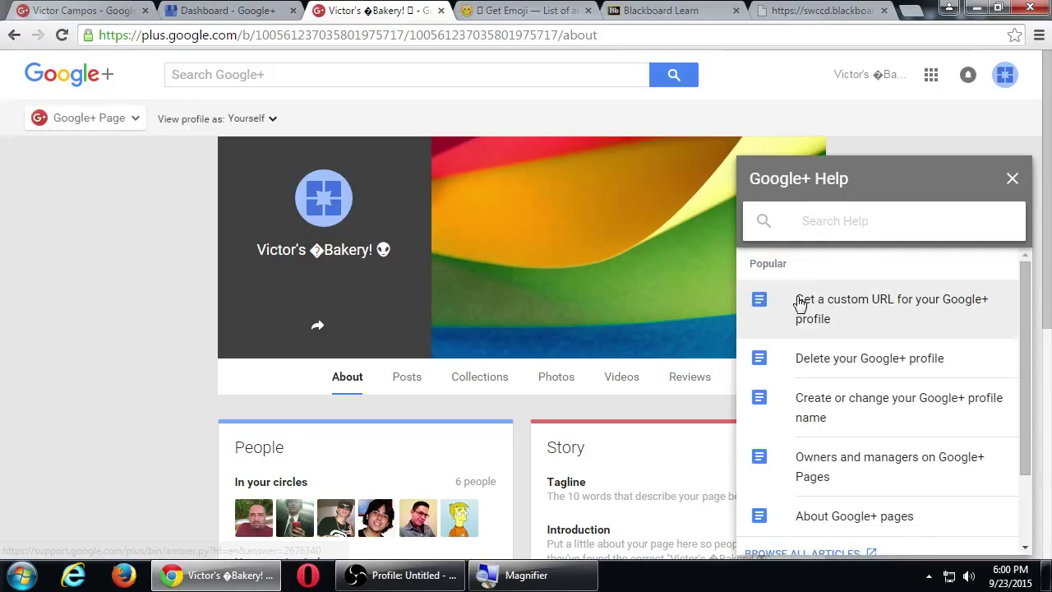
type("merg")
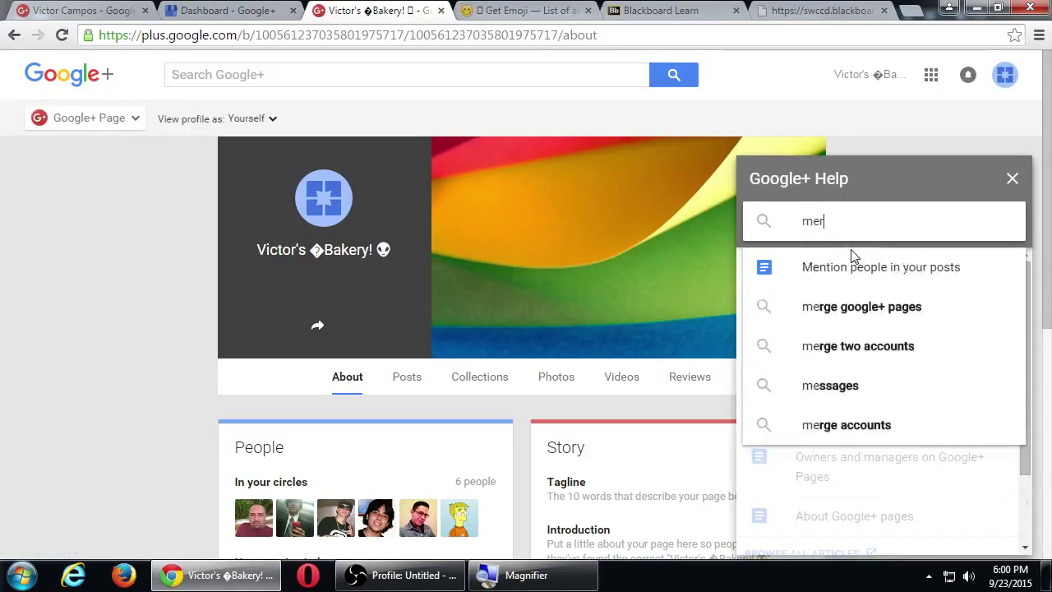